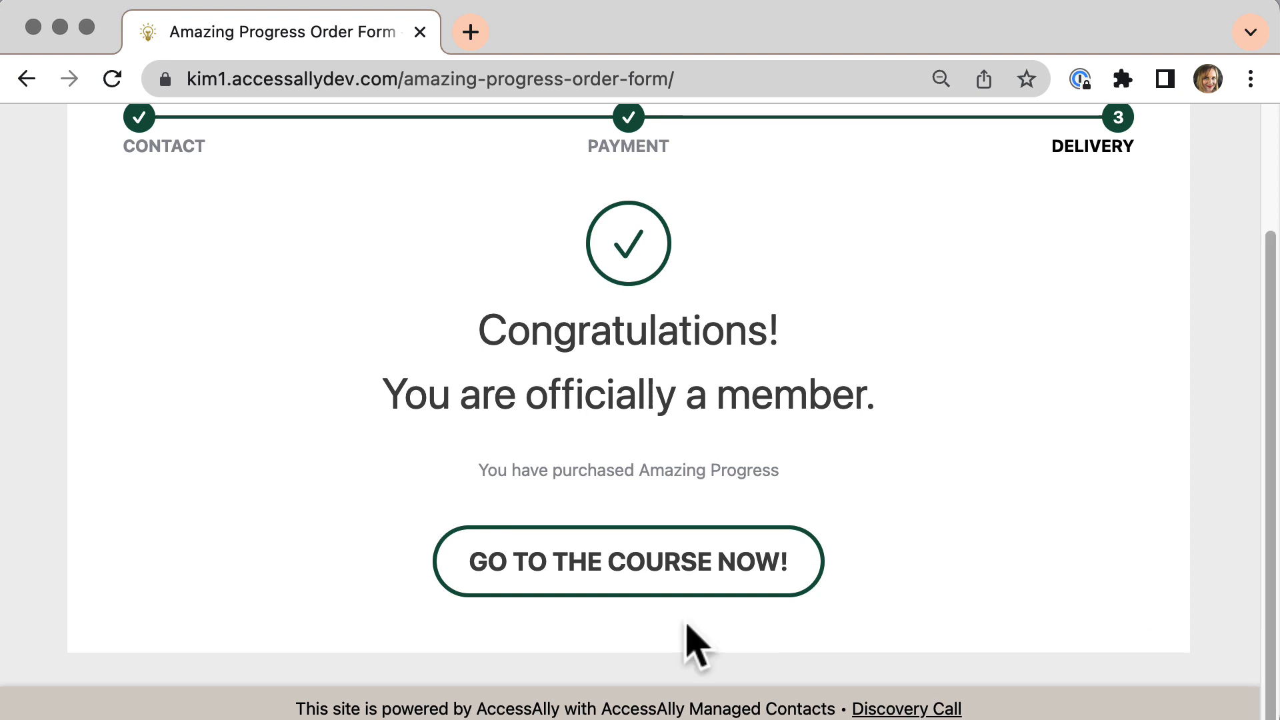
Step: Enter the purchased Amazing Progress course and advance through its welcome page and Module 1 to Lesson 1
left_click(610, 579)
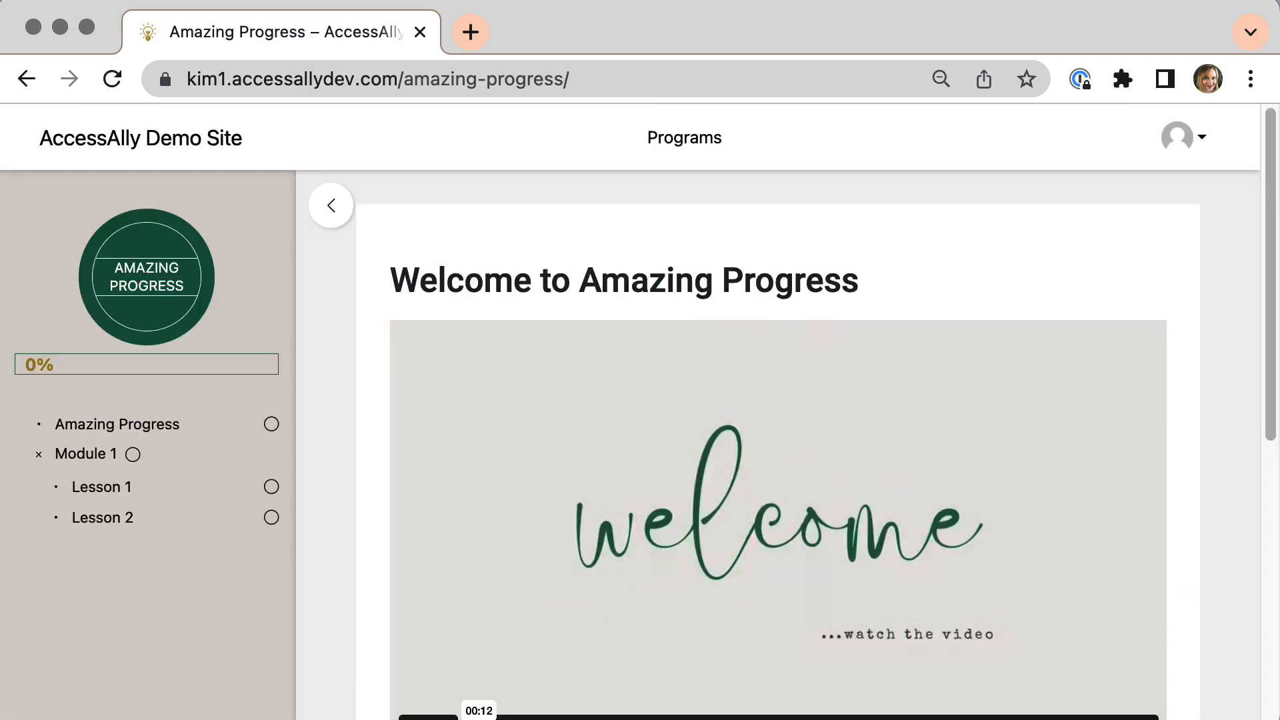
left_click_drag(1271, 360, 1274, 648)
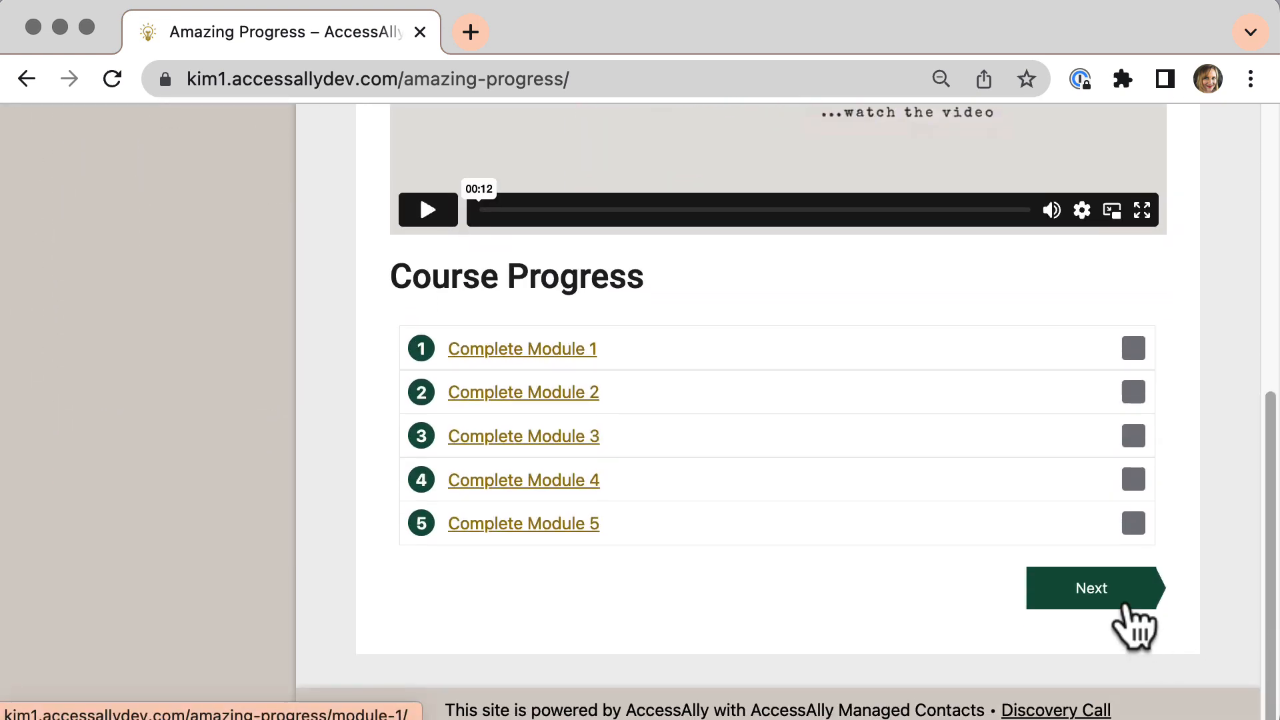
left_click(1131, 604)
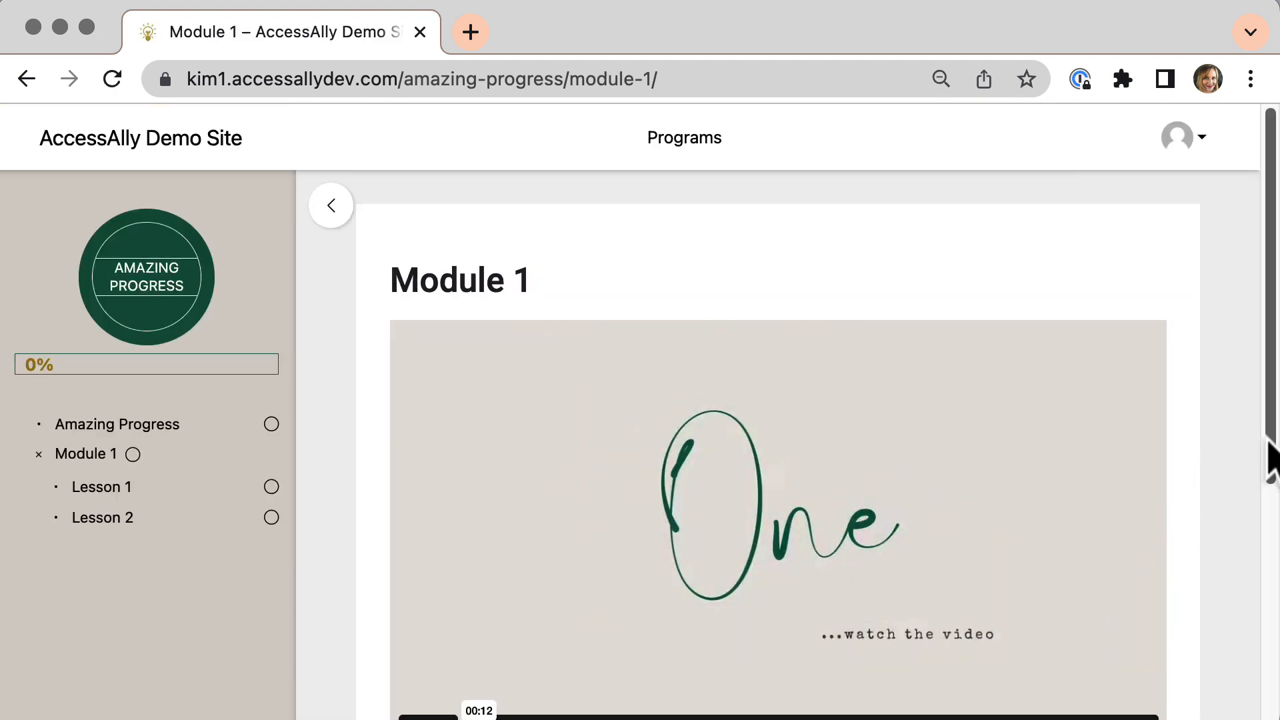
left_click_drag(1272, 457, 1274, 700)
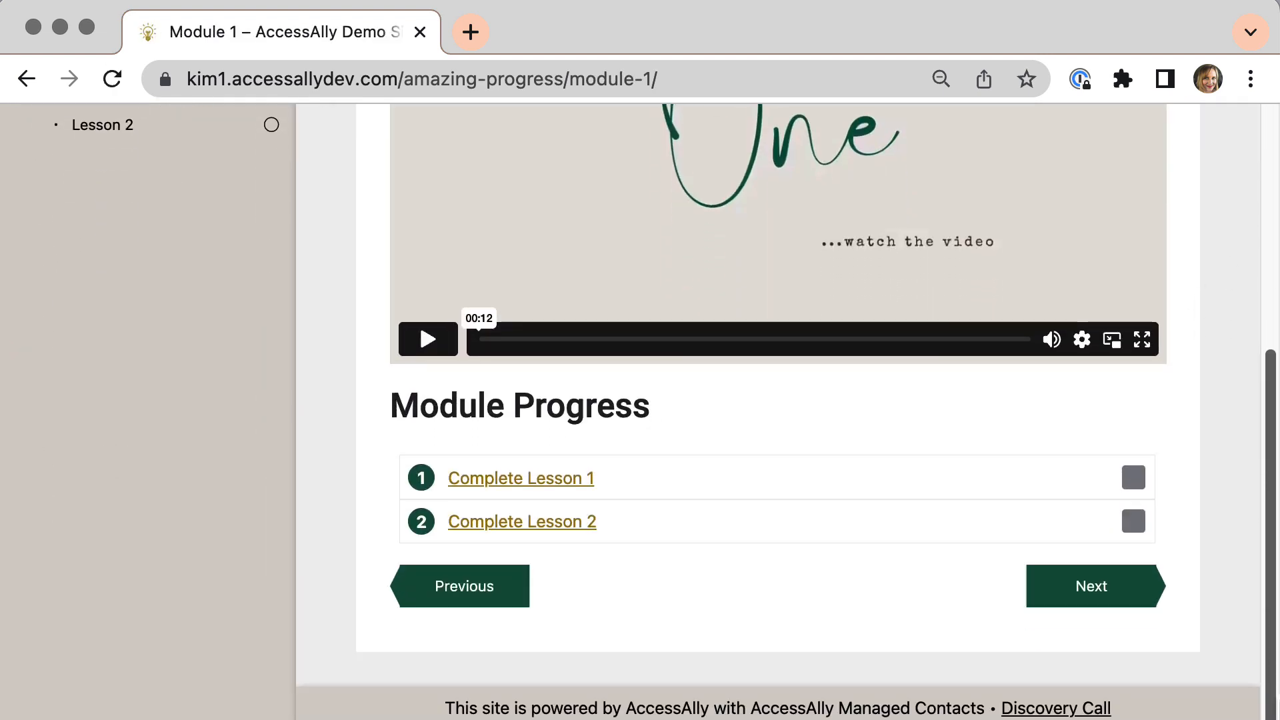
left_click(1067, 600)
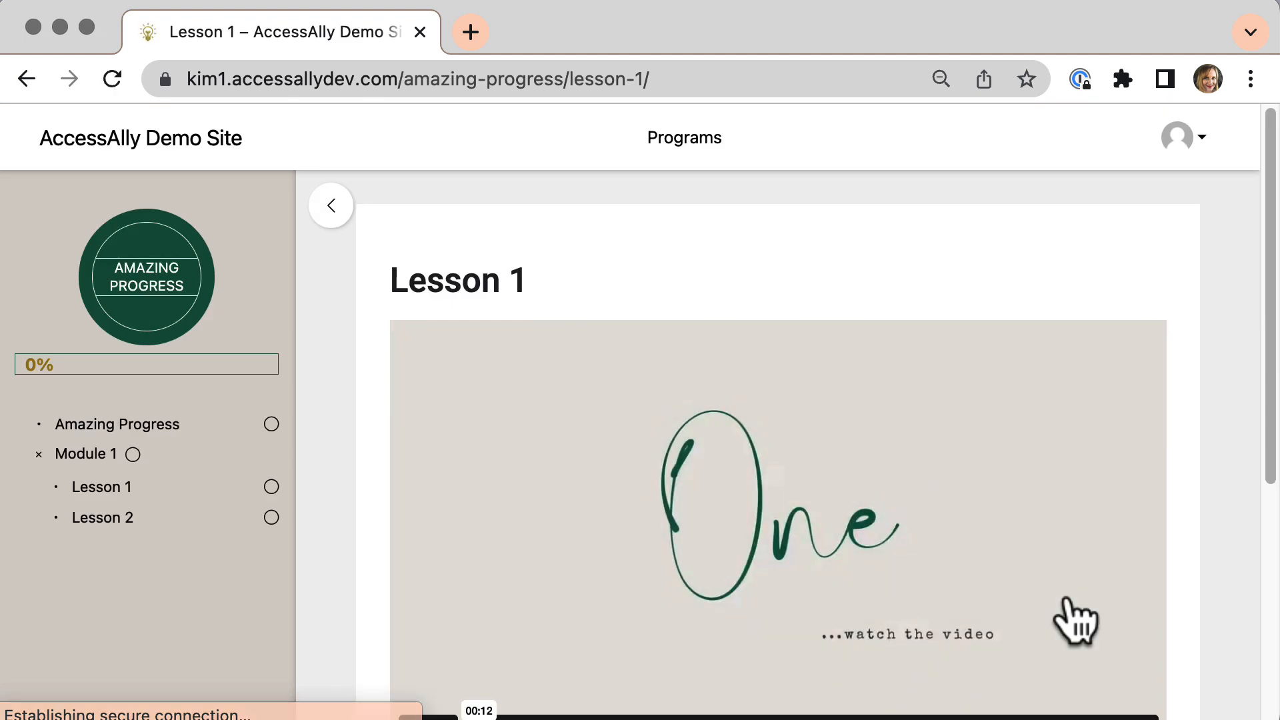
Step: Mark Lesson 1's Watch Video objective complete, open the Downloaded Worksheet link, and return to the lesson
left_click_drag(1274, 430, 1273, 695)
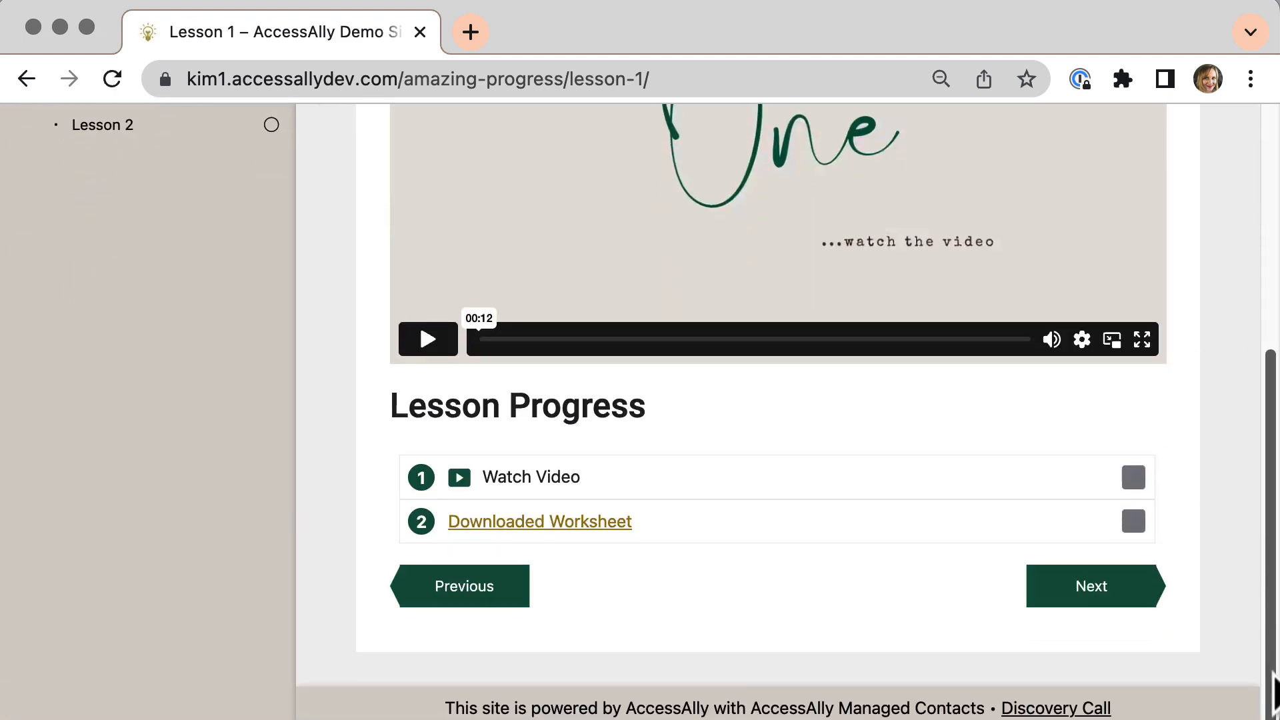
left_click(1134, 477)
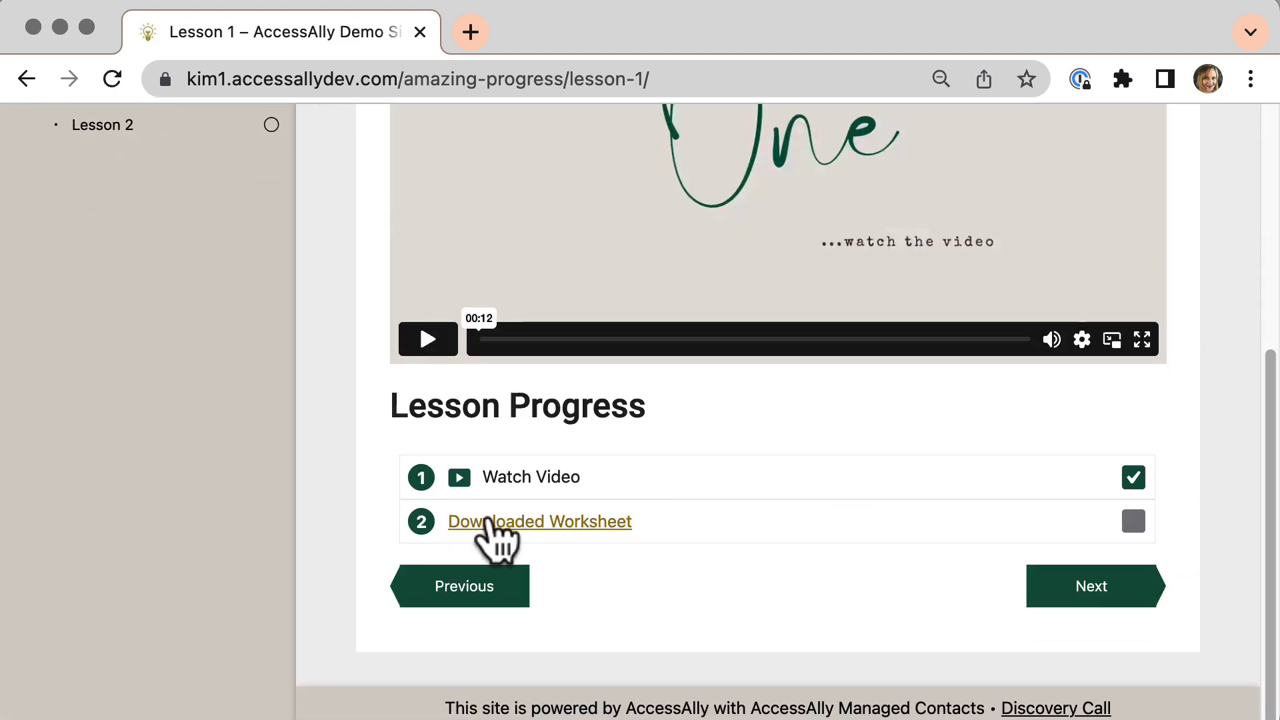
left_click(485, 522)
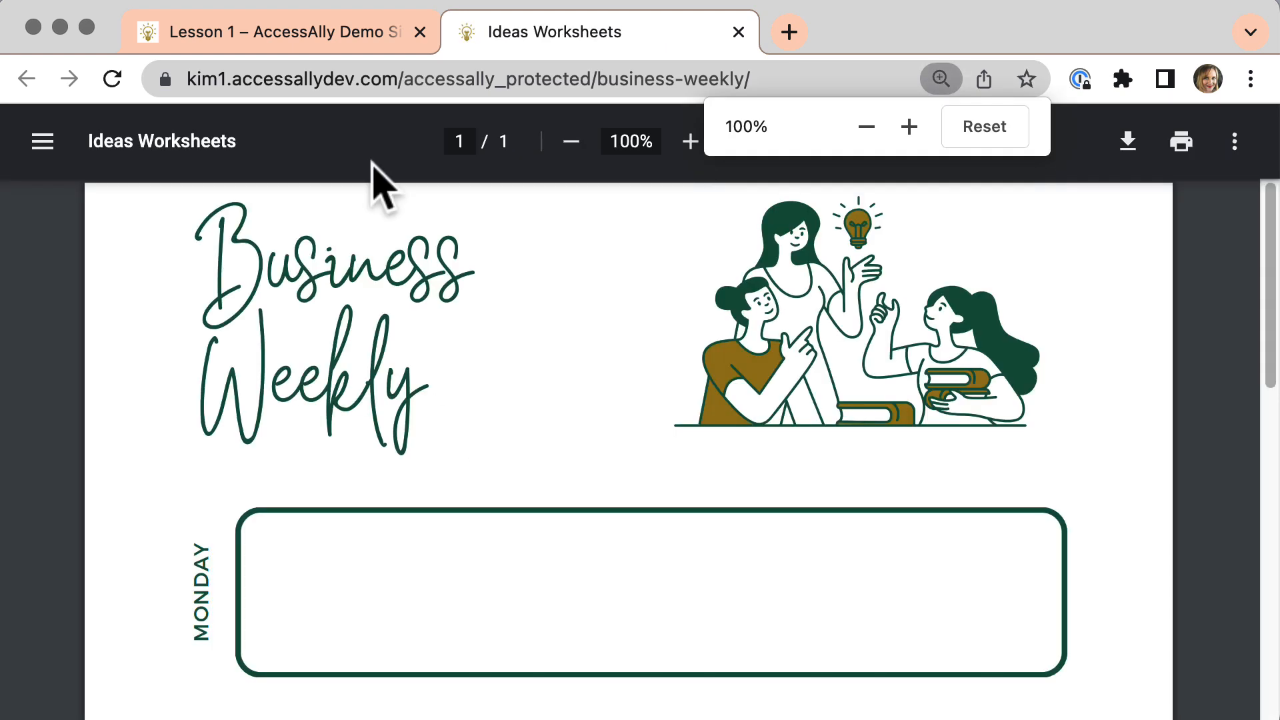
left_click(339, 44)
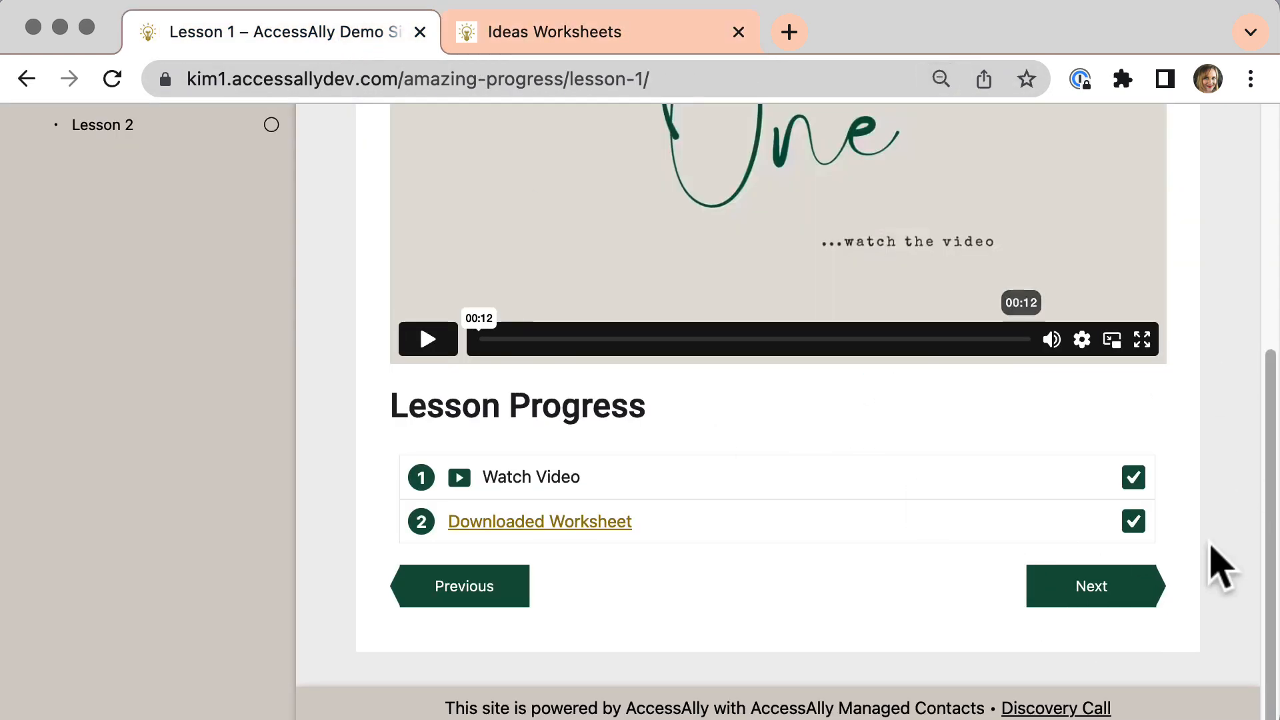
Step: Advance to Lesson 2, mark its video objective as watched, and open the Lesson 2 worksheet before returning to the lesson
left_click(1081, 597)
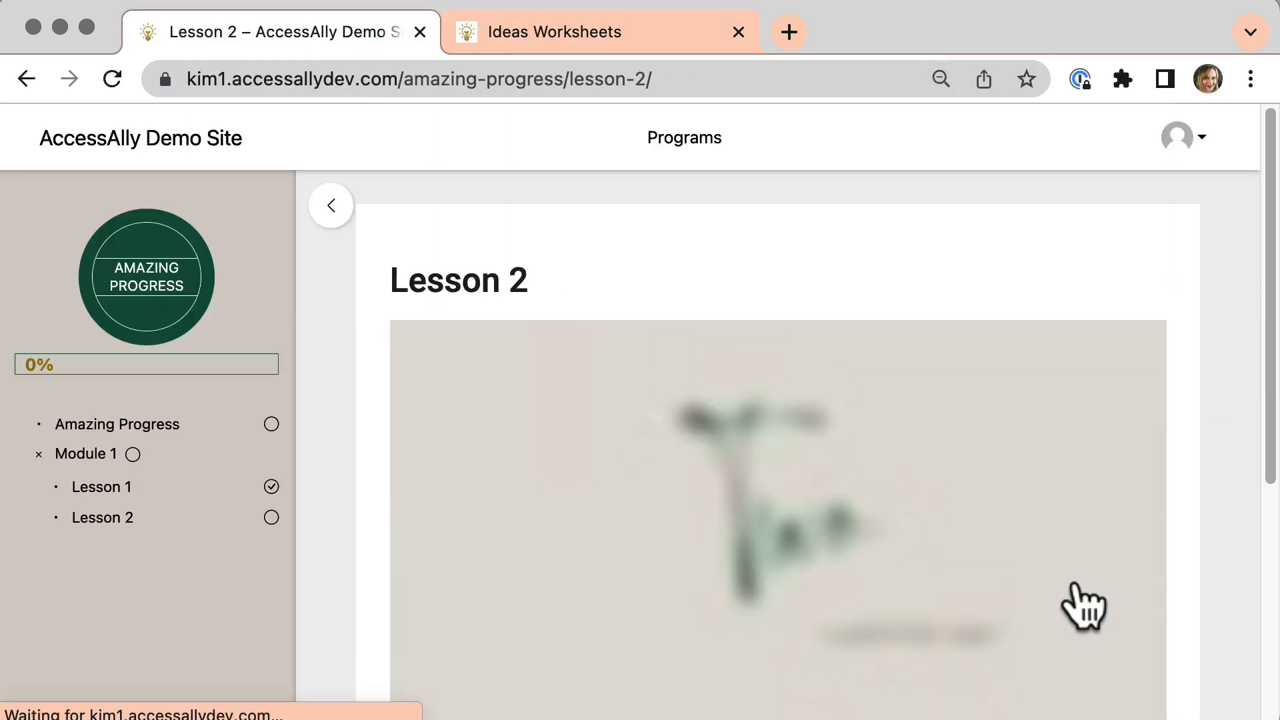
scroll(1269, 458, "down", 5)
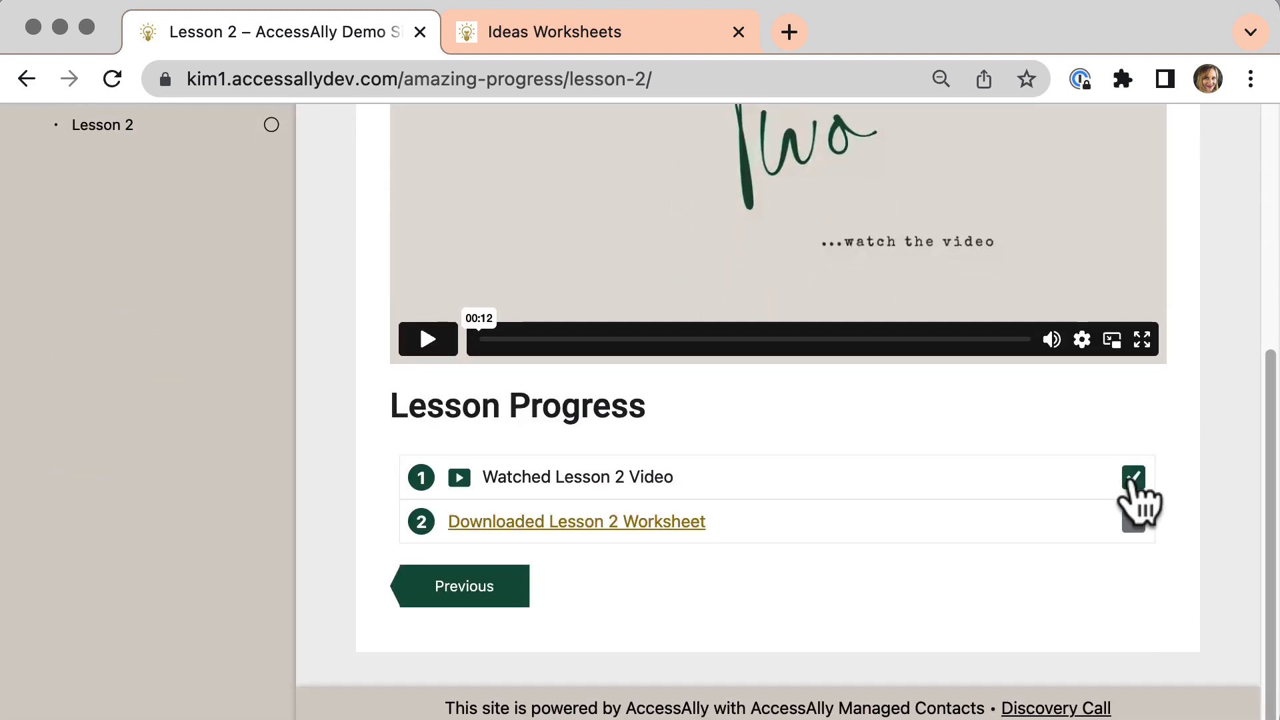
left_click(552, 521)
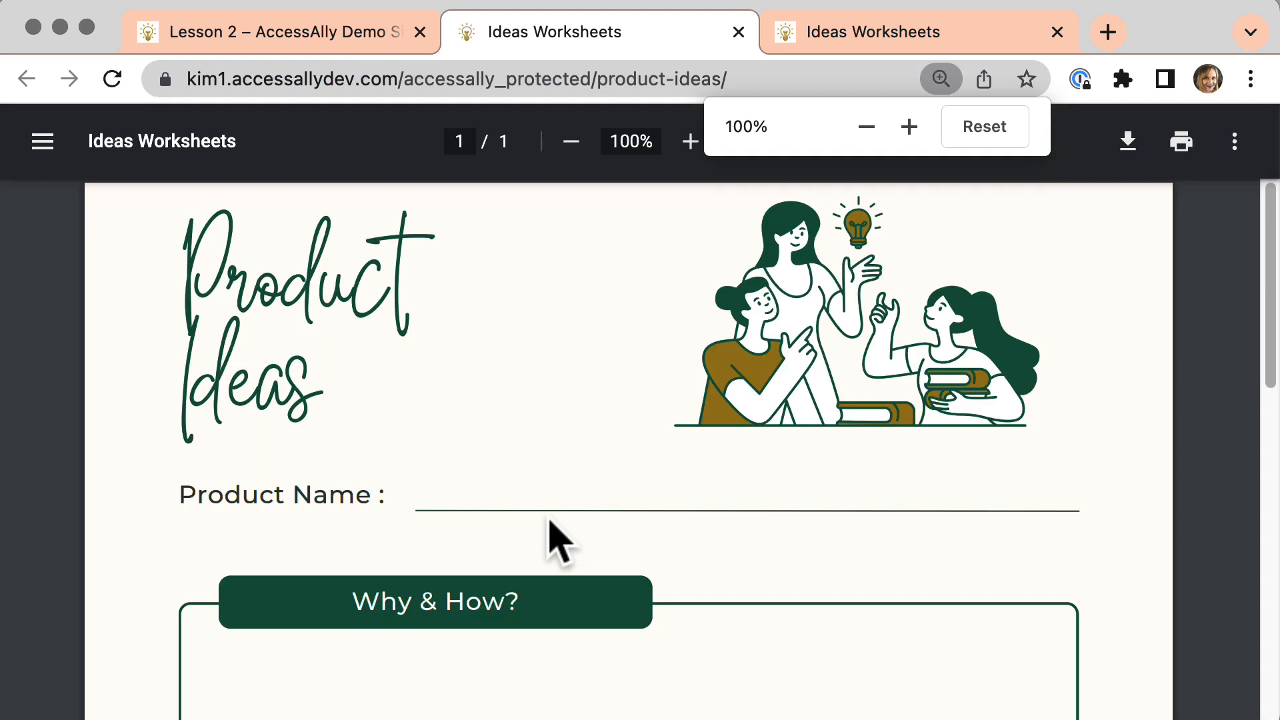
left_click(266, 44)
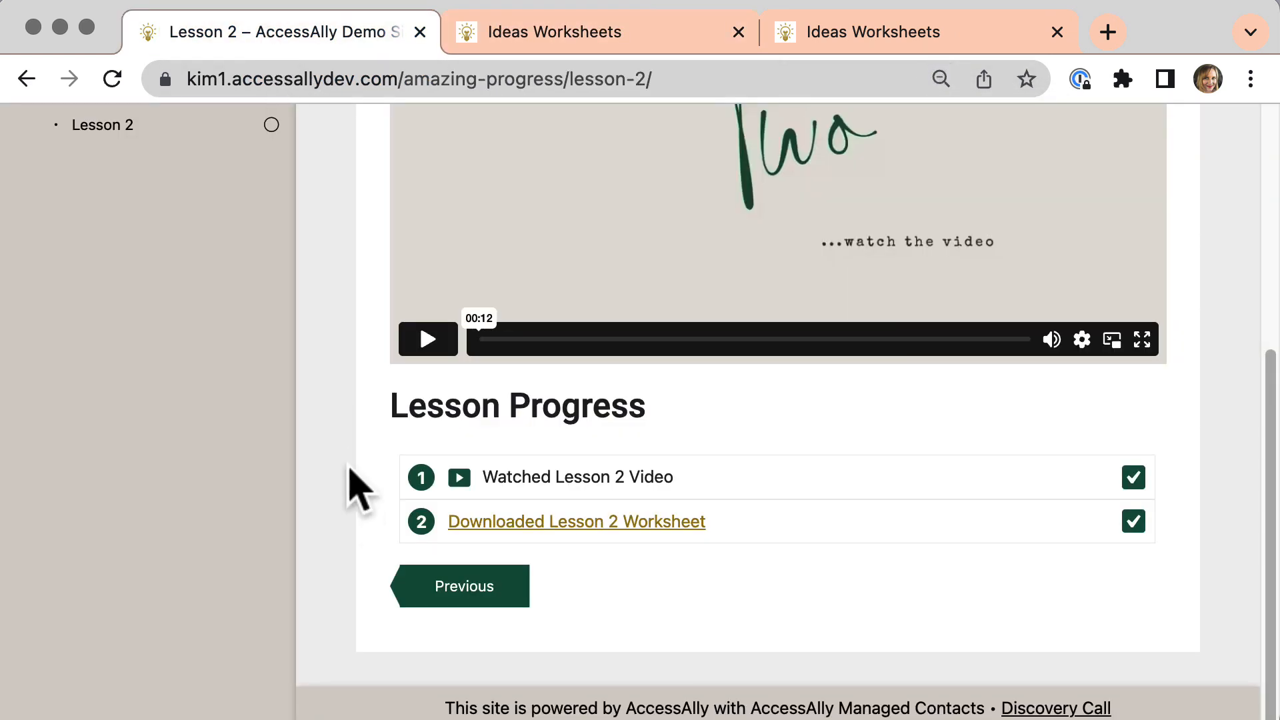
Step: Go back to the Module 1 page from the course outline and review its Module Progress checklist
scroll(230, 326, "up", 5)
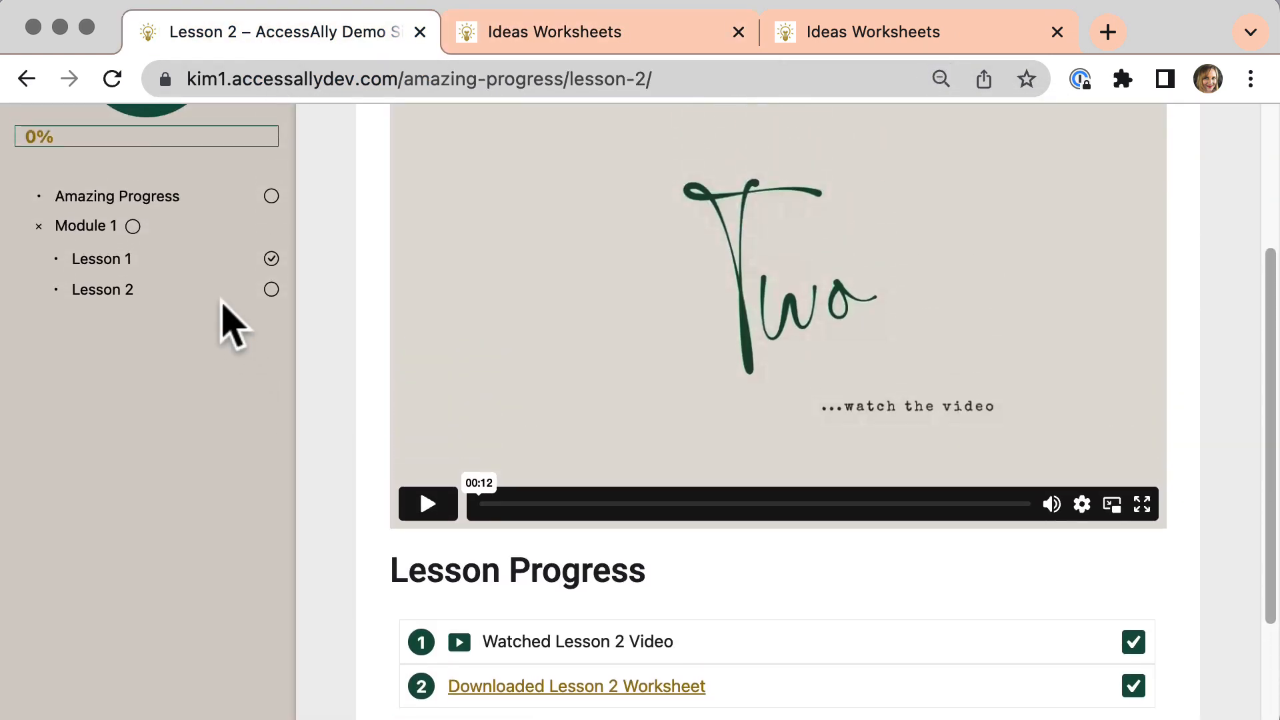
left_click(67, 332)
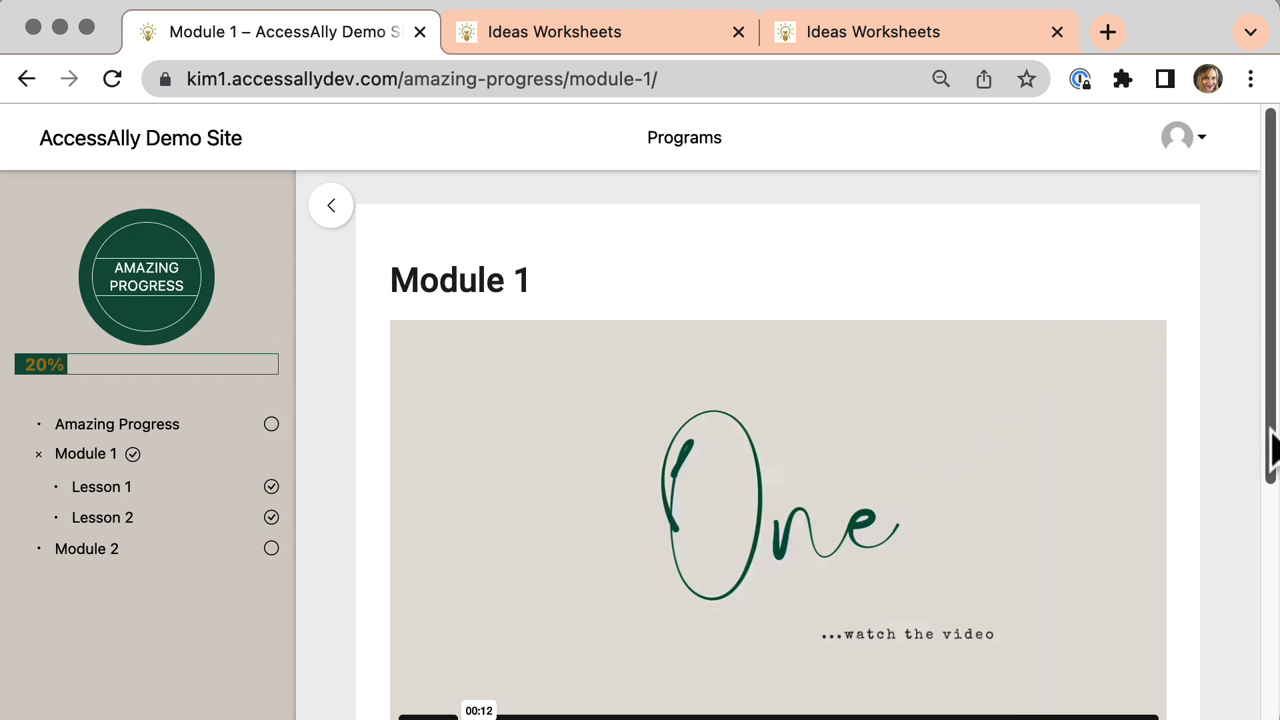
left_click_drag(1269, 430, 1270, 673)
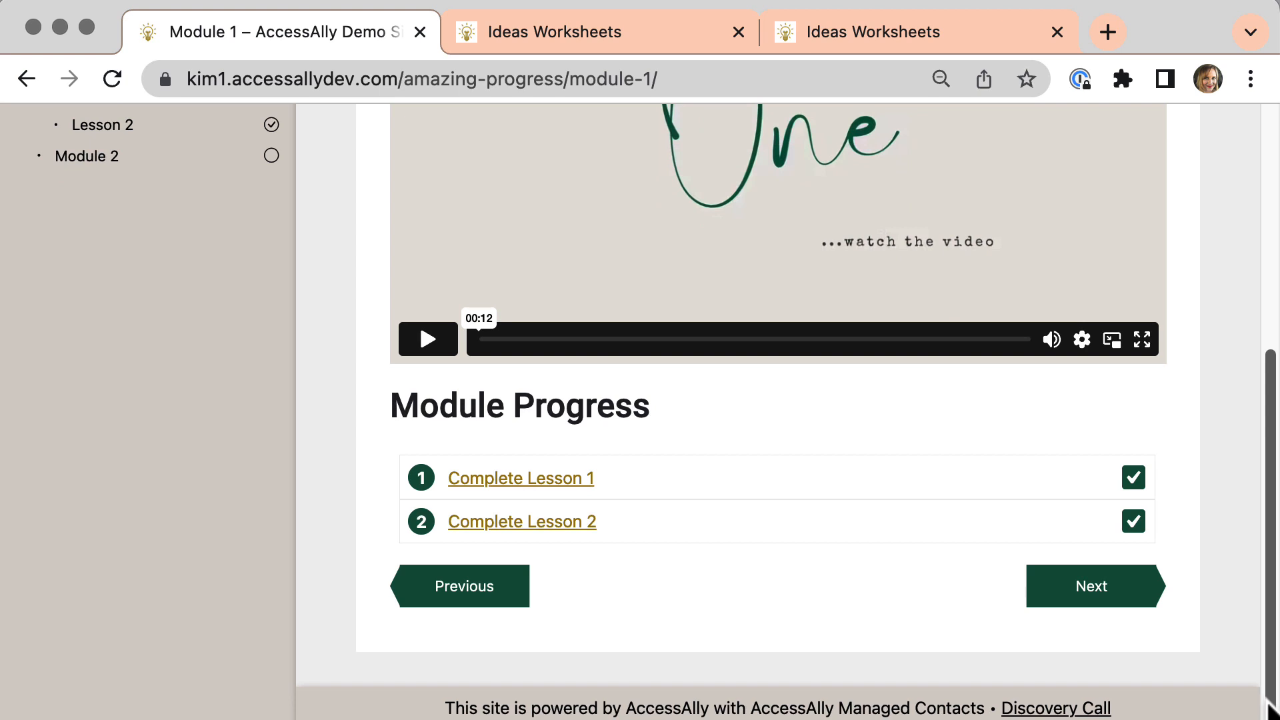
Step: Open Module 2 and mark both the watched-video and planner-sheet goals complete
left_click(94, 158)
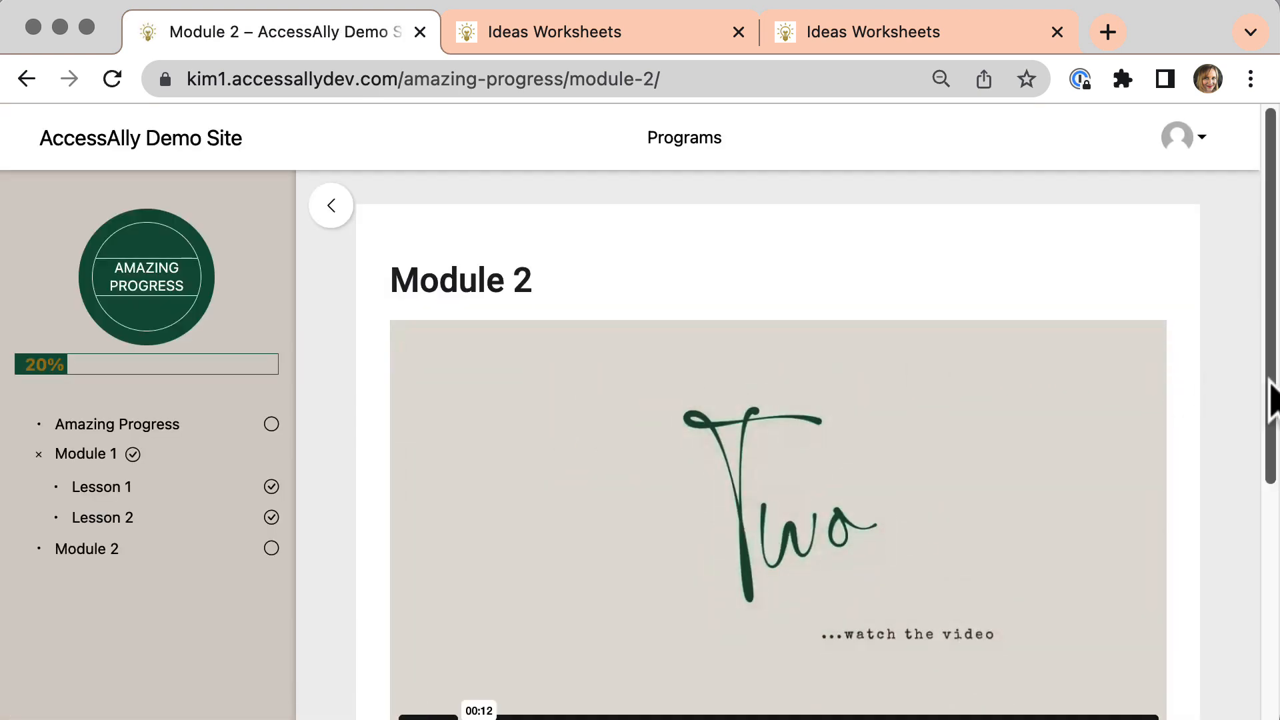
left_click_drag(1271, 394, 1271, 637)
left_click(1133, 477)
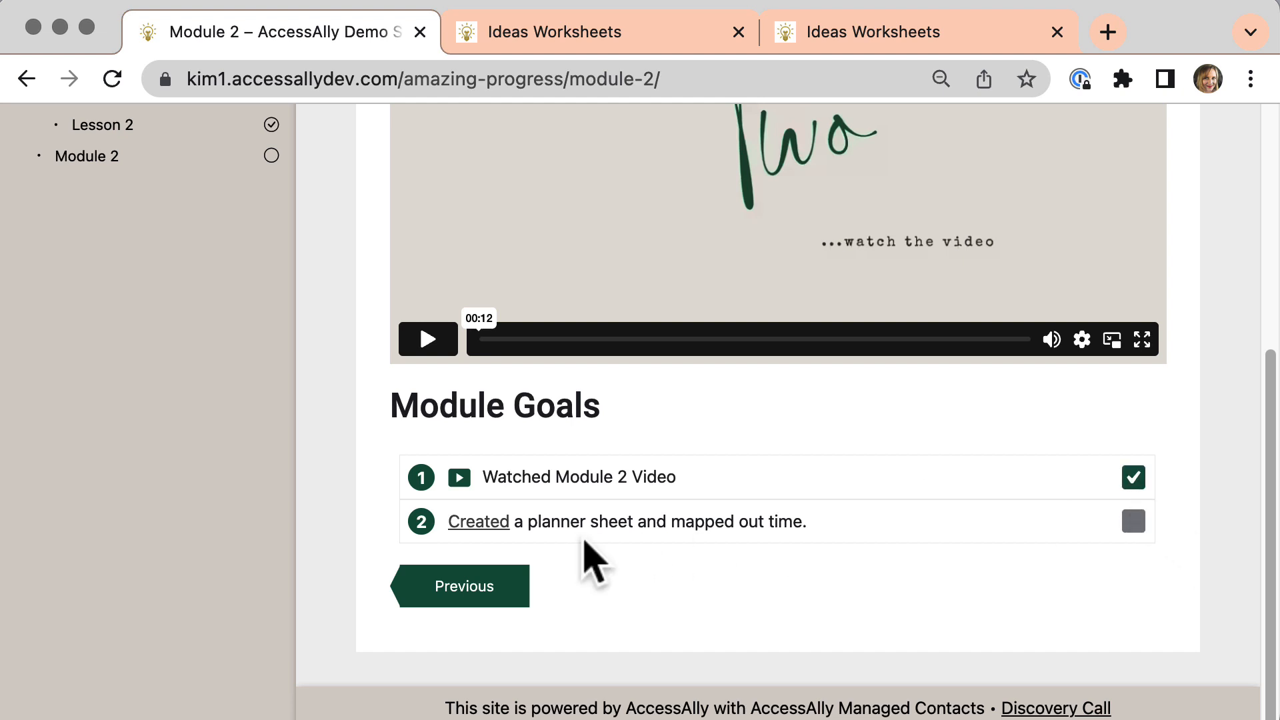
left_click(1132, 526)
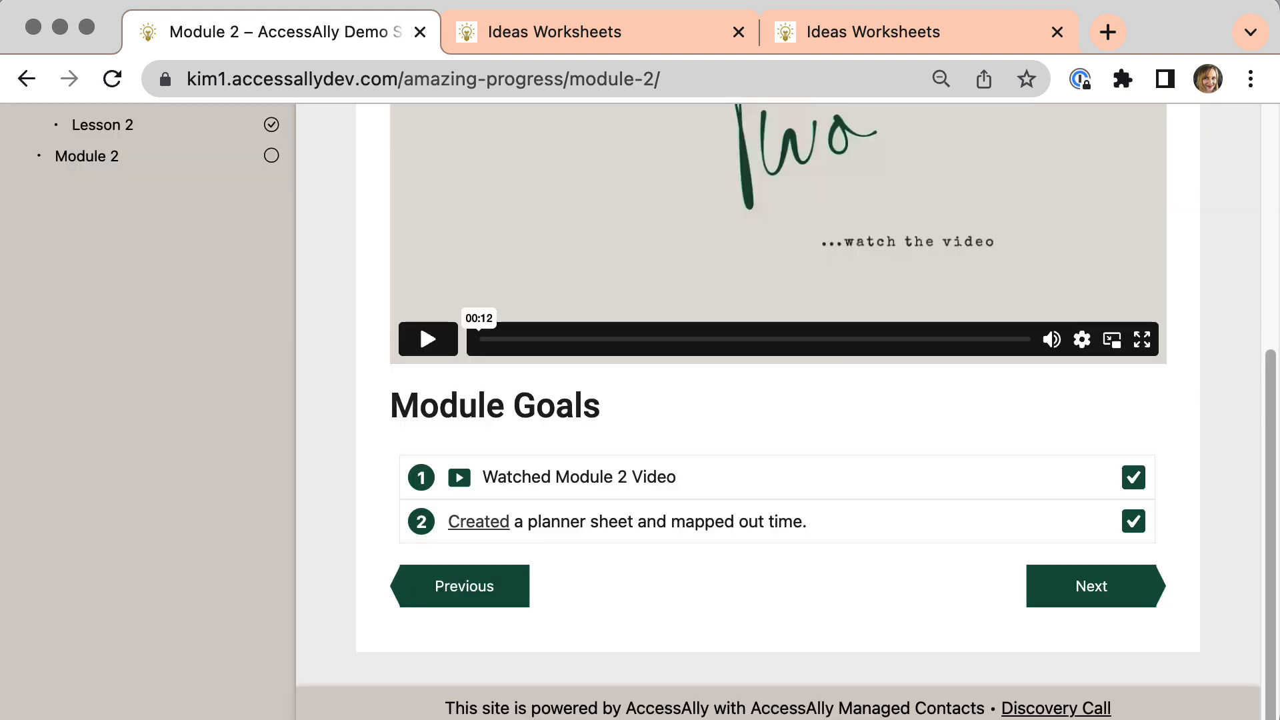
Step: Advance to Module 3 and mark its watched-video goal complete
left_click(1095, 604)
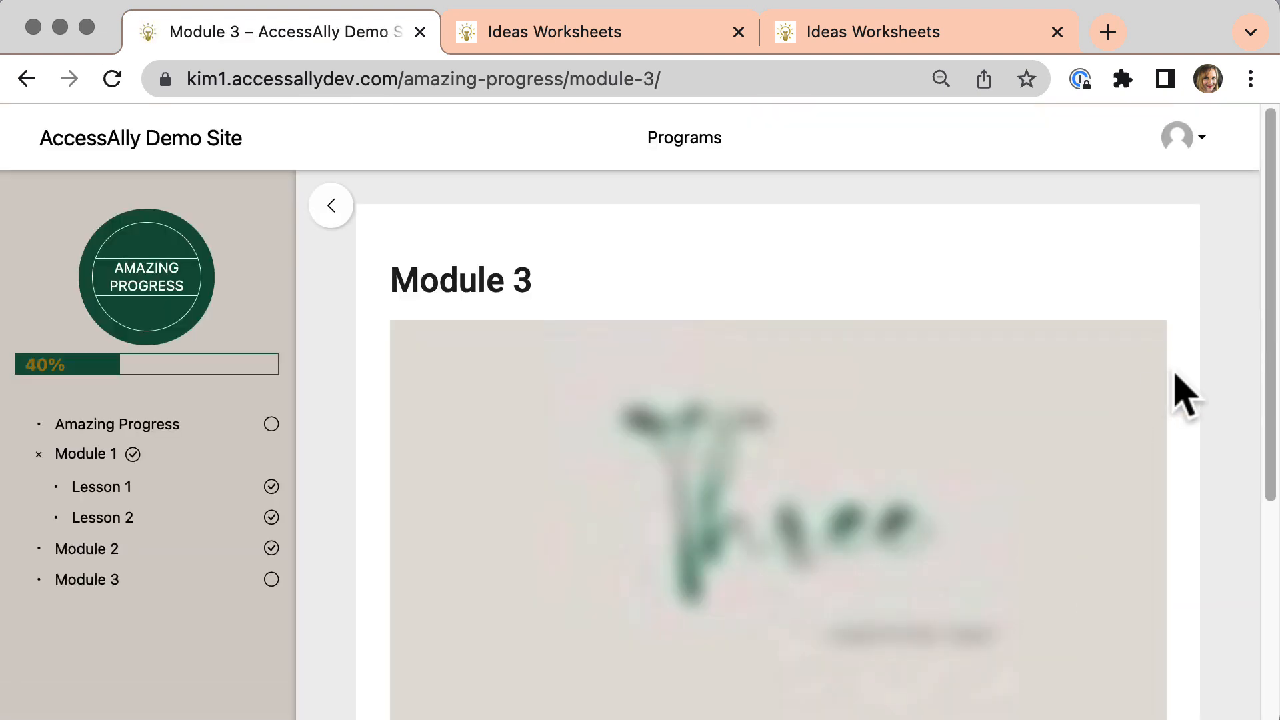
scroll(1265, 414, "down", 5)
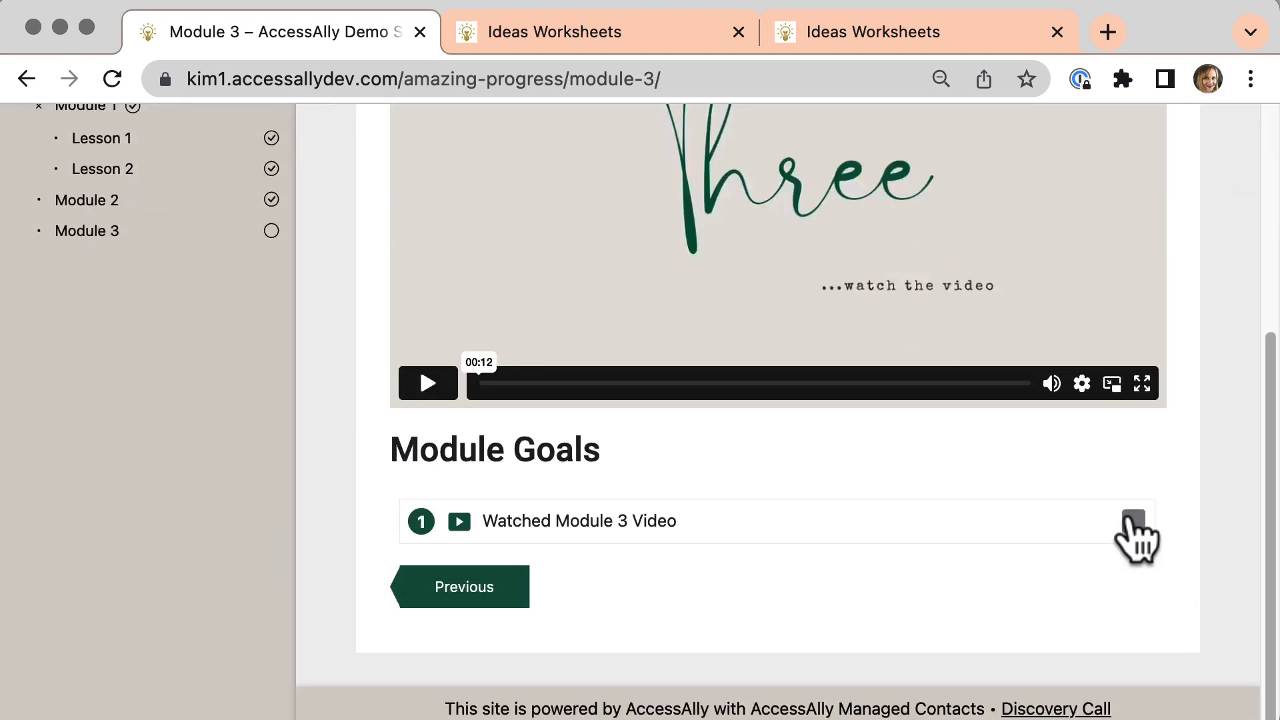
left_click(1134, 523)
Step: Advance to Module 4 and mark its watched-video goal complete
left_click(1080, 603)
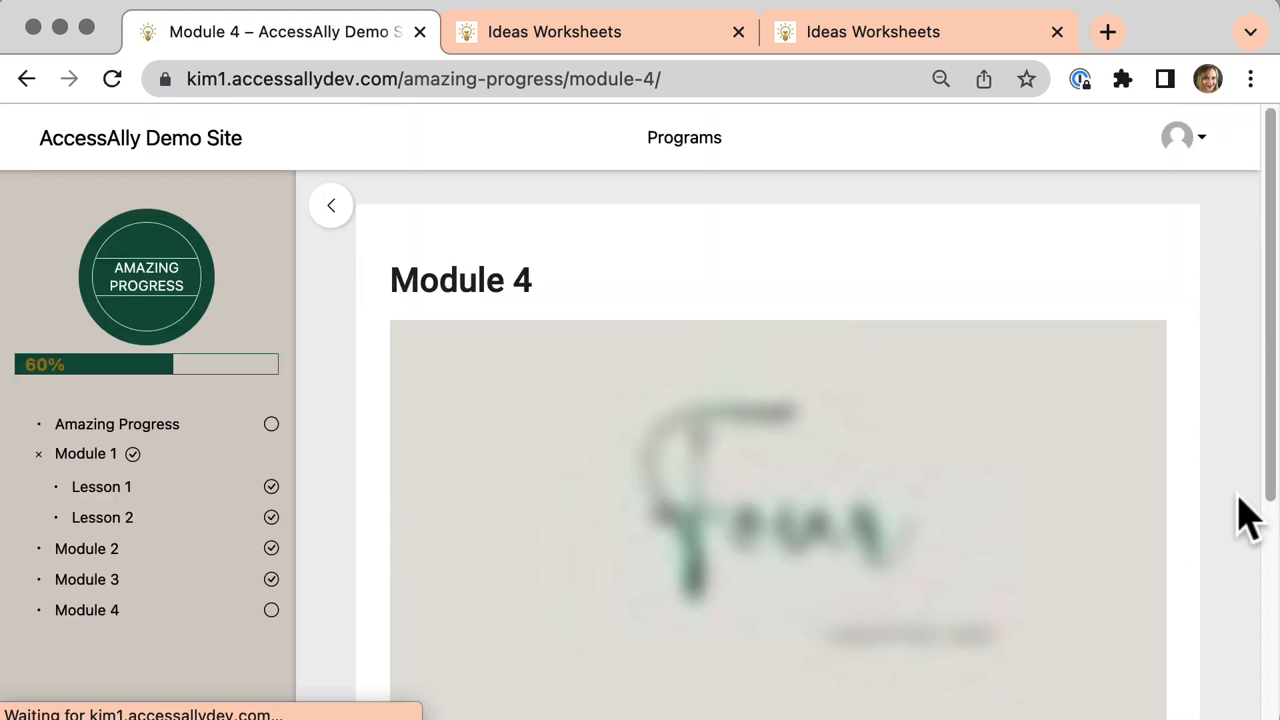
left_click_drag(1269, 443, 1269, 652)
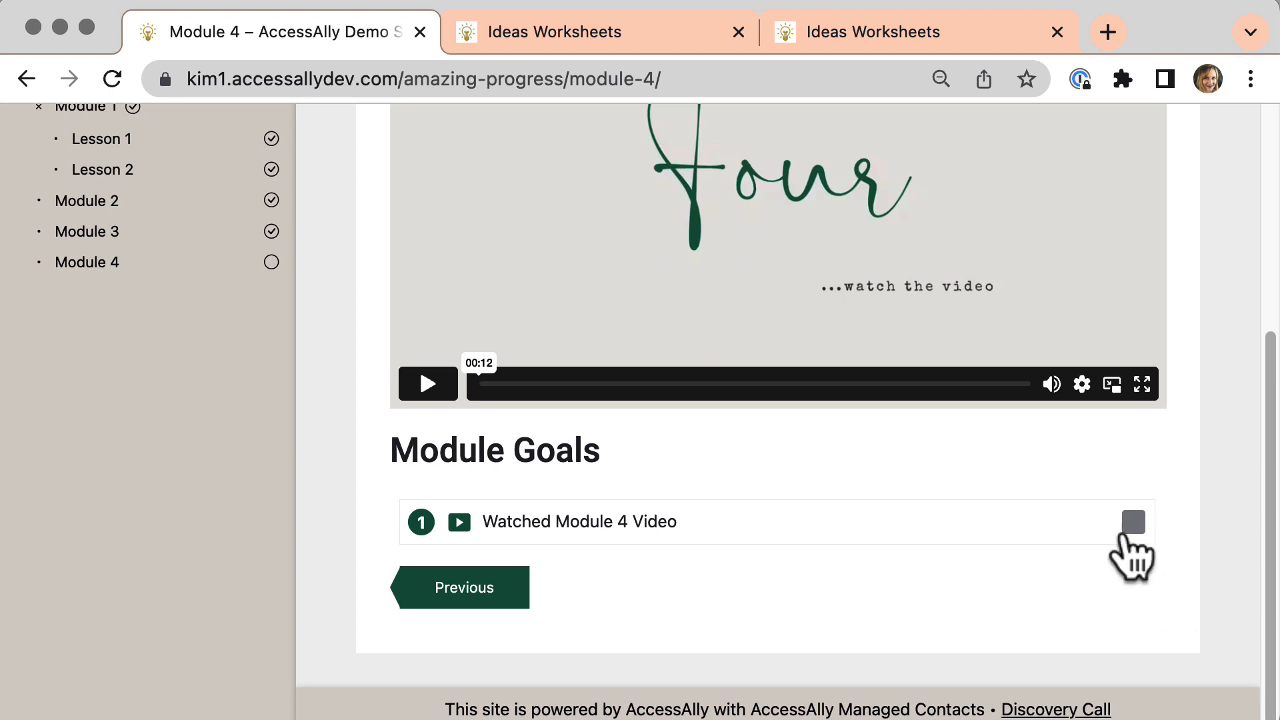
left_click(1127, 530)
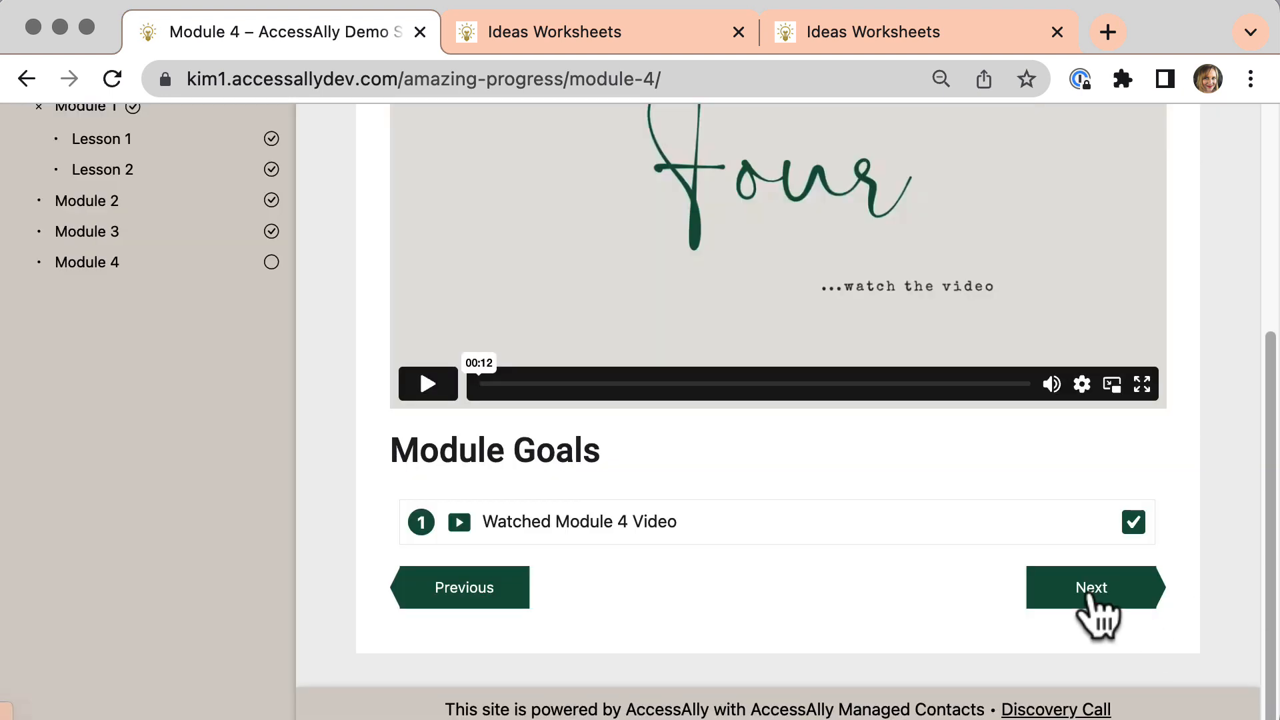
Step: Advance to Module 5 and submit the color preference quiz with the answer Green
left_click(1092, 595)
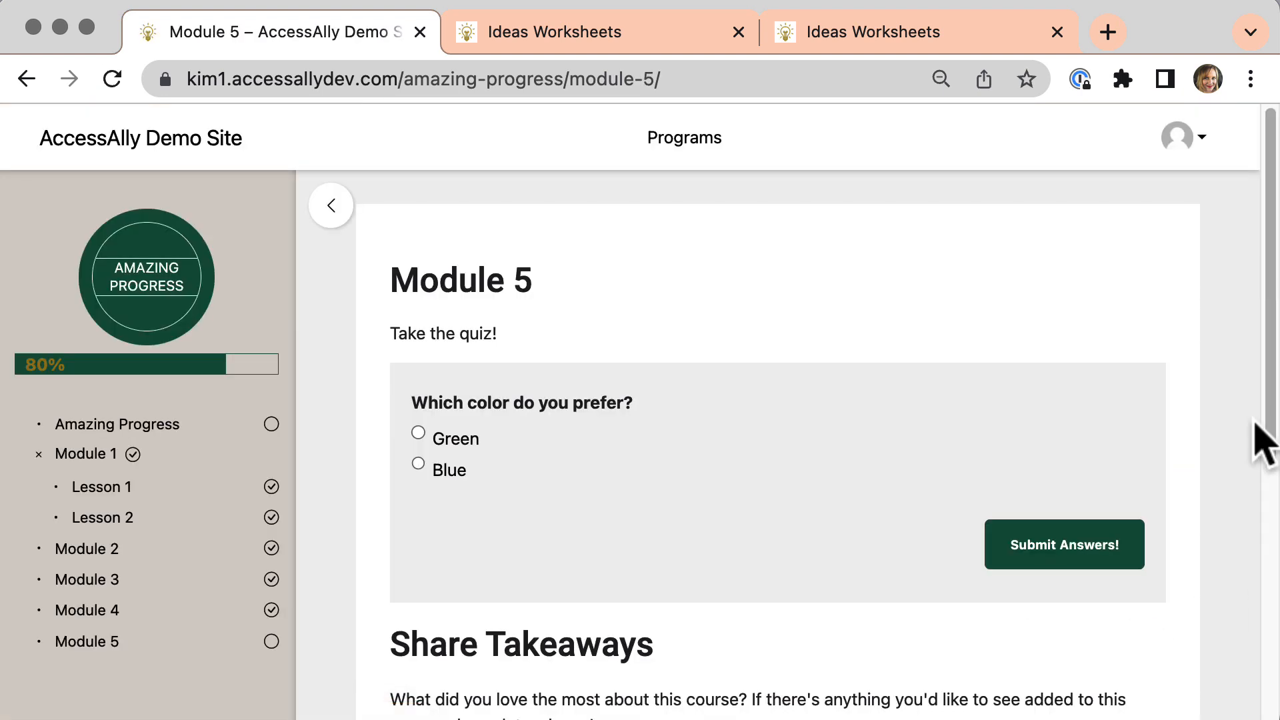
left_click(418, 433)
left_click(1041, 543)
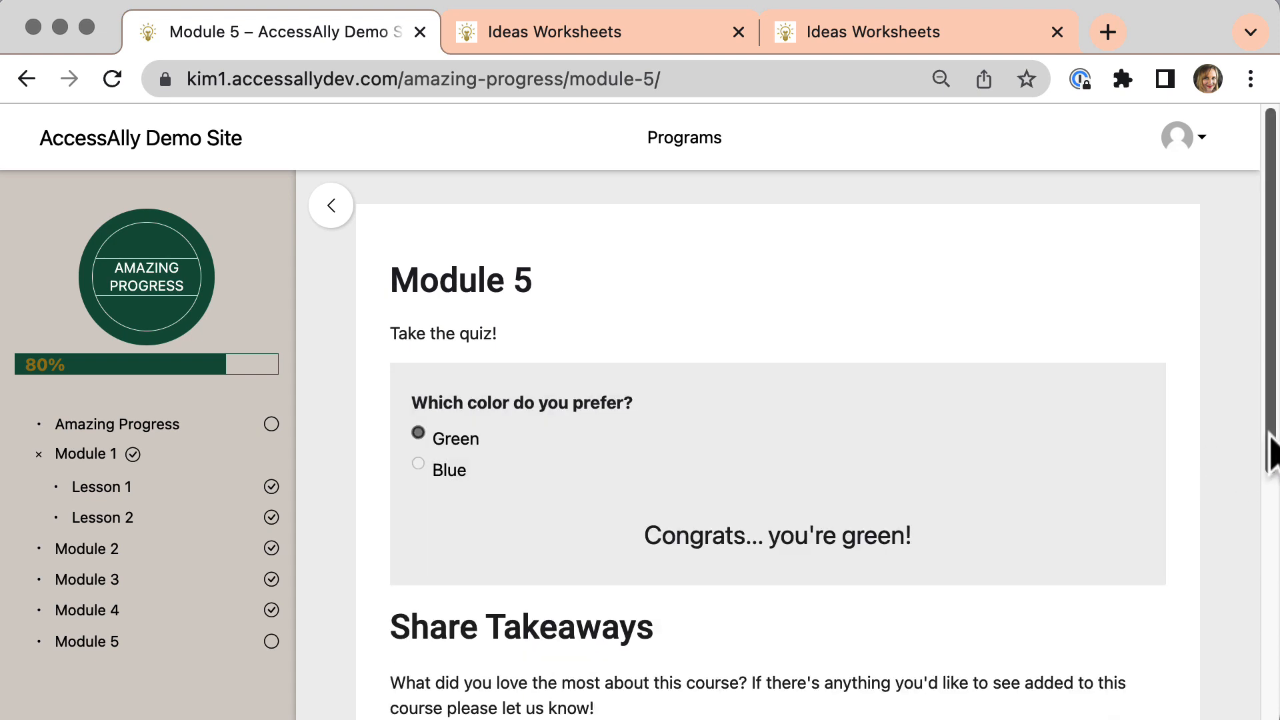
Step: Write a comment beginning "I really" under Share Takeaways in Module 5 and save it
left_click_drag(1273, 453, 1273, 670)
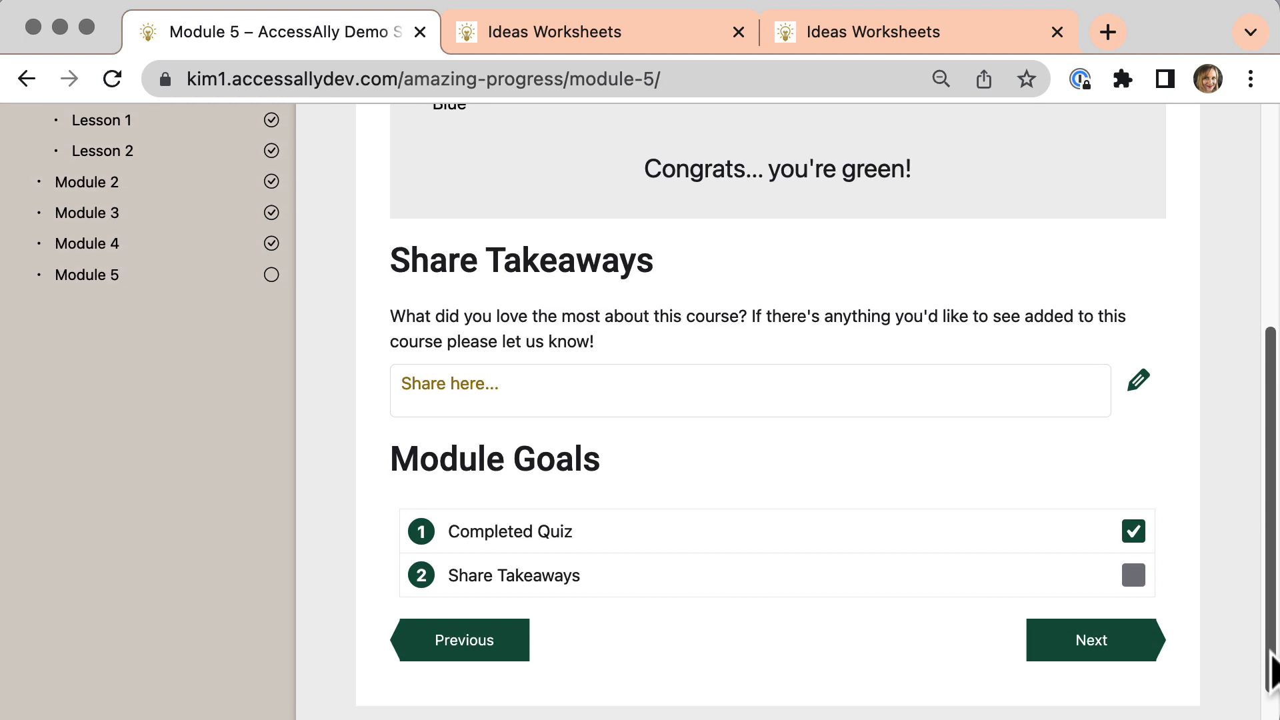
left_click(1110, 392)
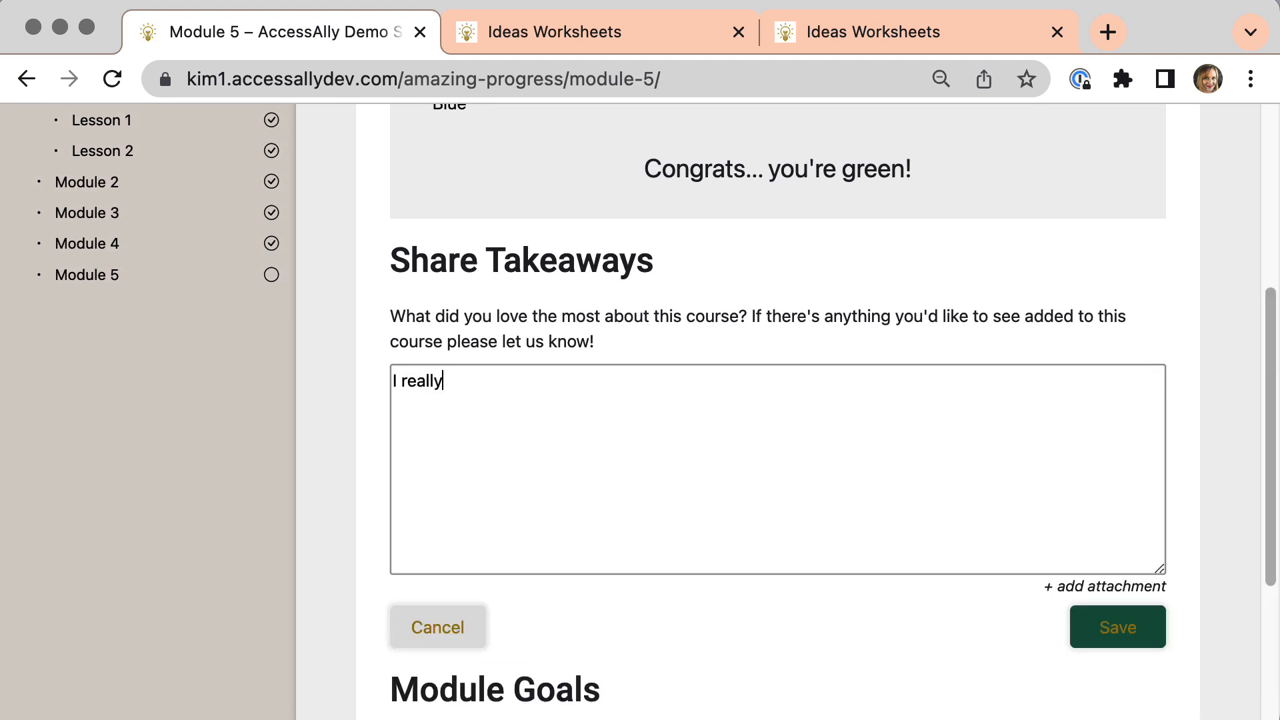
left_click(1135, 633)
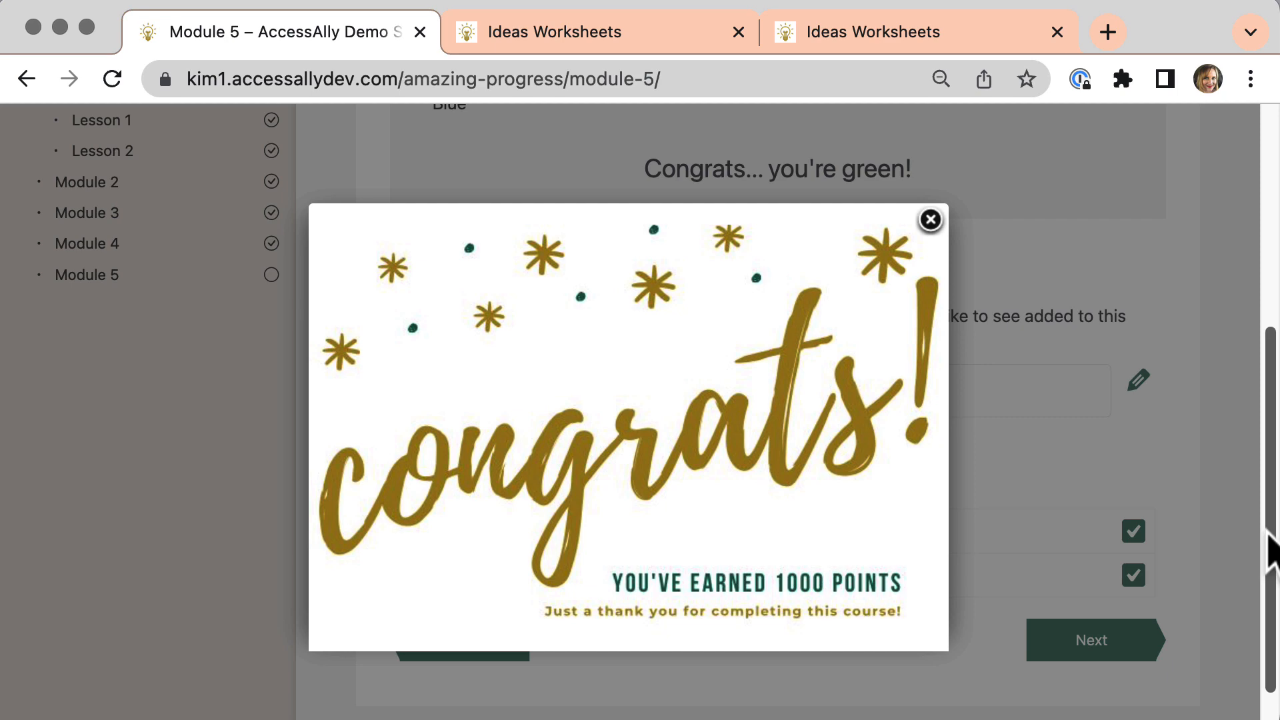
Step: Dismiss the congratulations popup, continue to the certificate page, then download the green completion certificate and open the PDF
left_click(930, 219)
left_click(1089, 645)
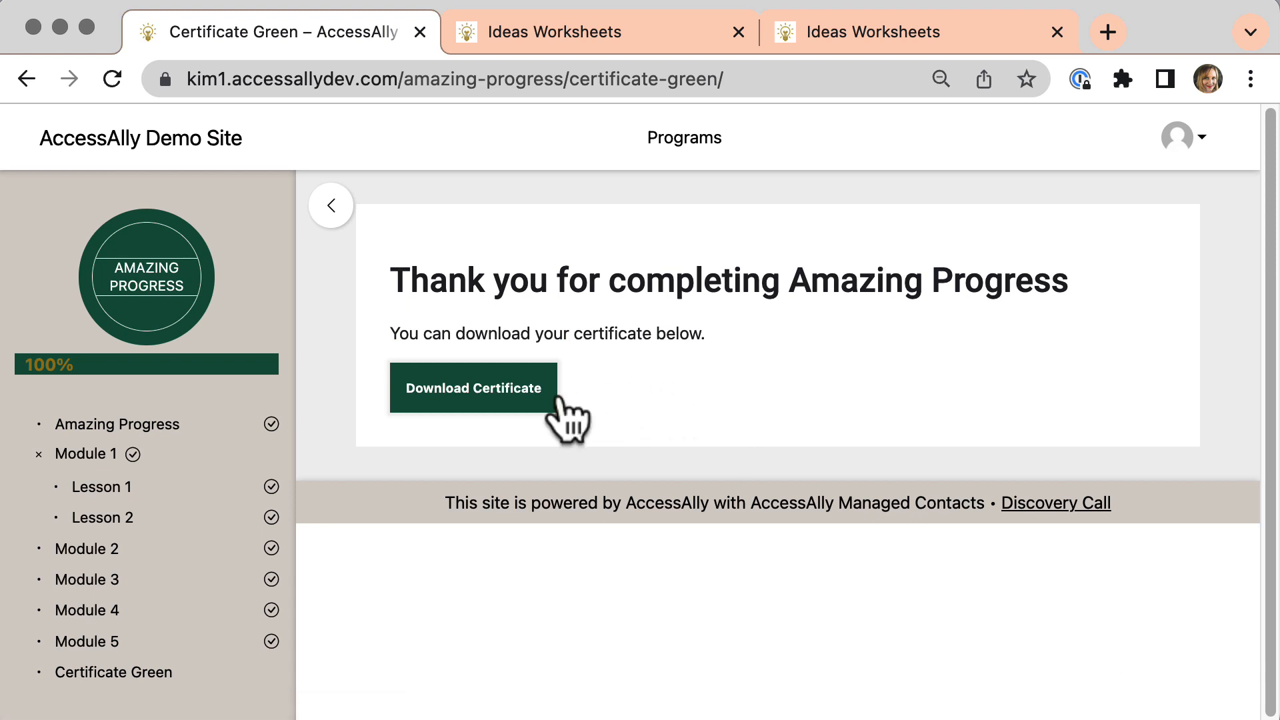
left_click(508, 400)
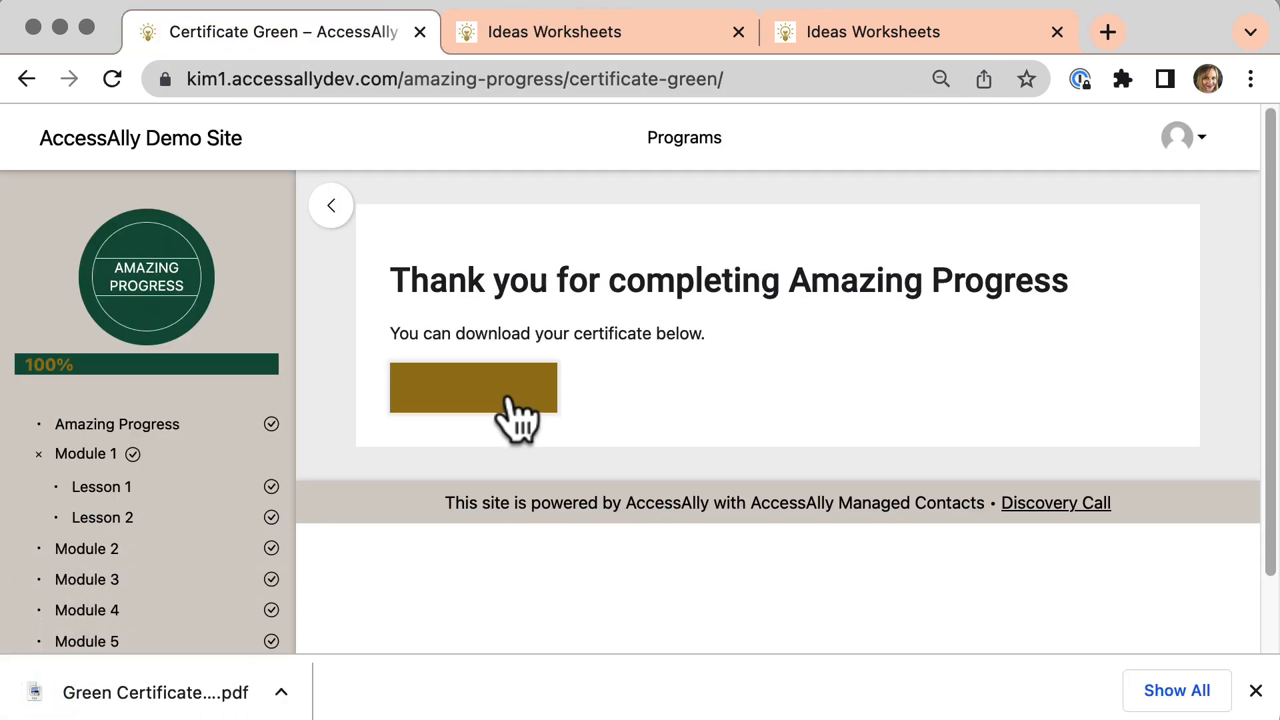
left_click(193, 697)
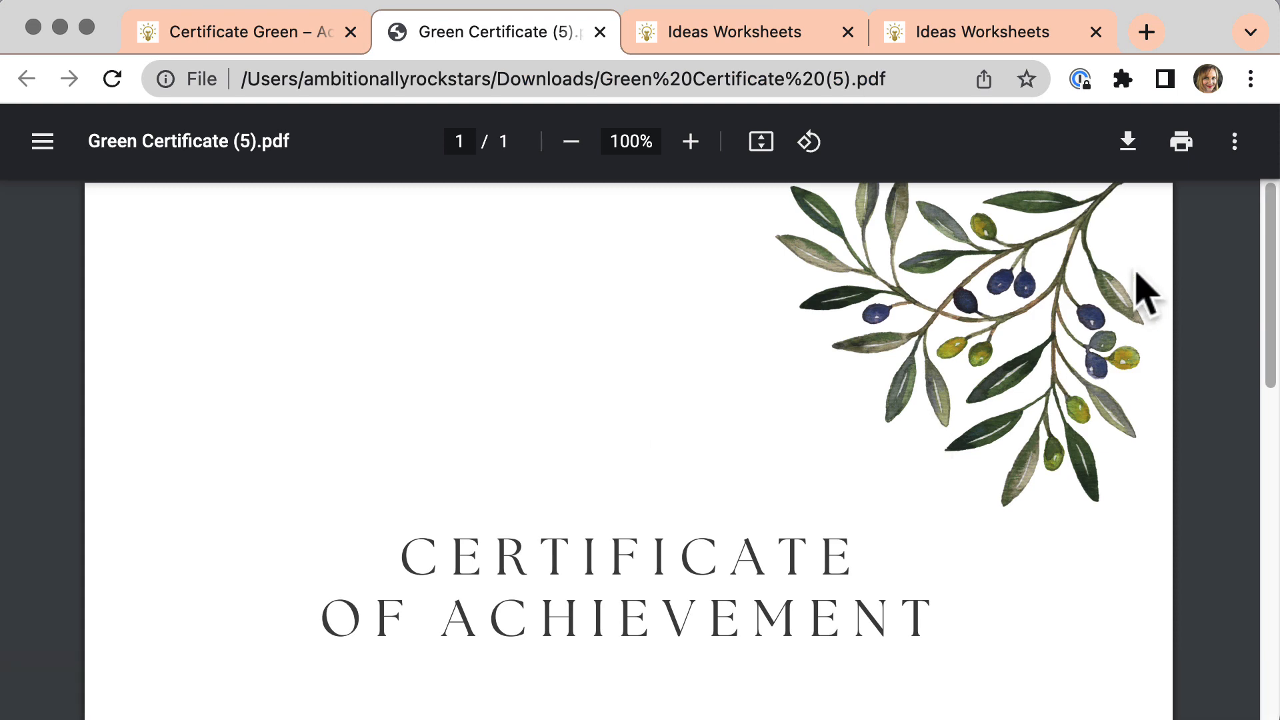
mouse_move(1274, 327)
left_mouse_down()
mouse_move(1261, 484)
mouse_move(1180, 171)
left_mouse_up()
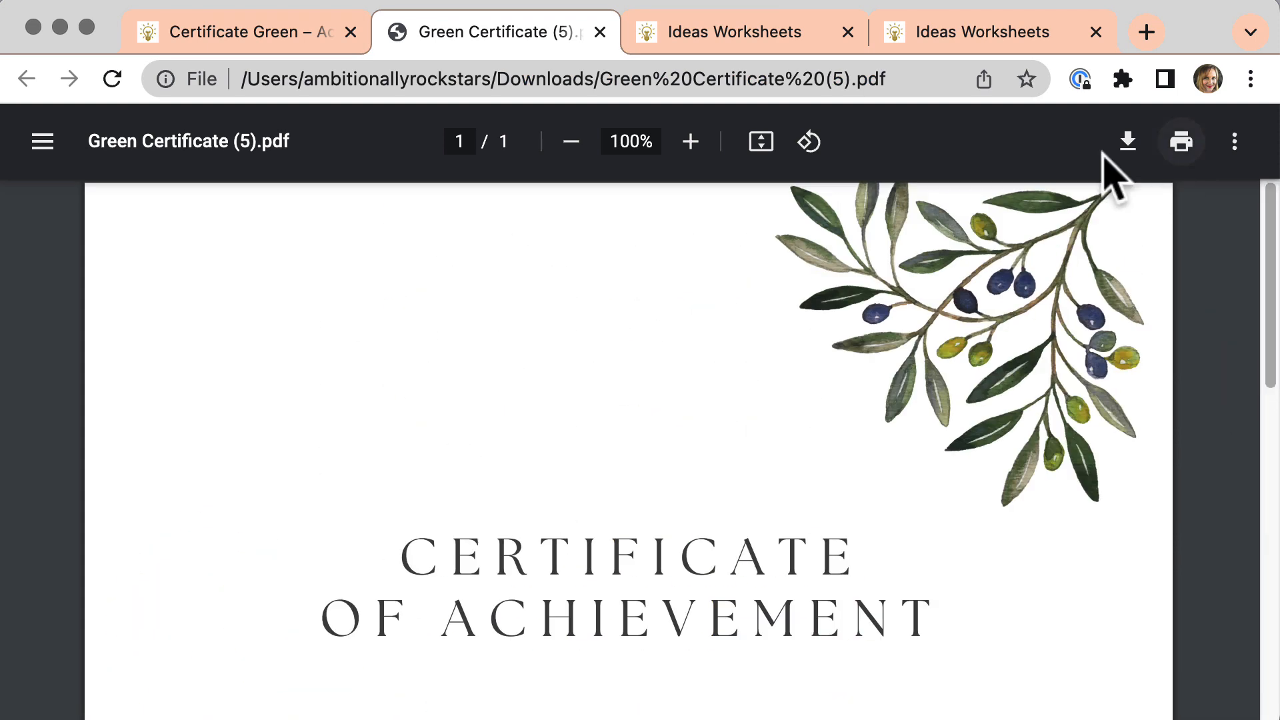
Step: Return to the course's certificate page and open the site's Programs page
left_click(297, 37)
left_click(687, 145)
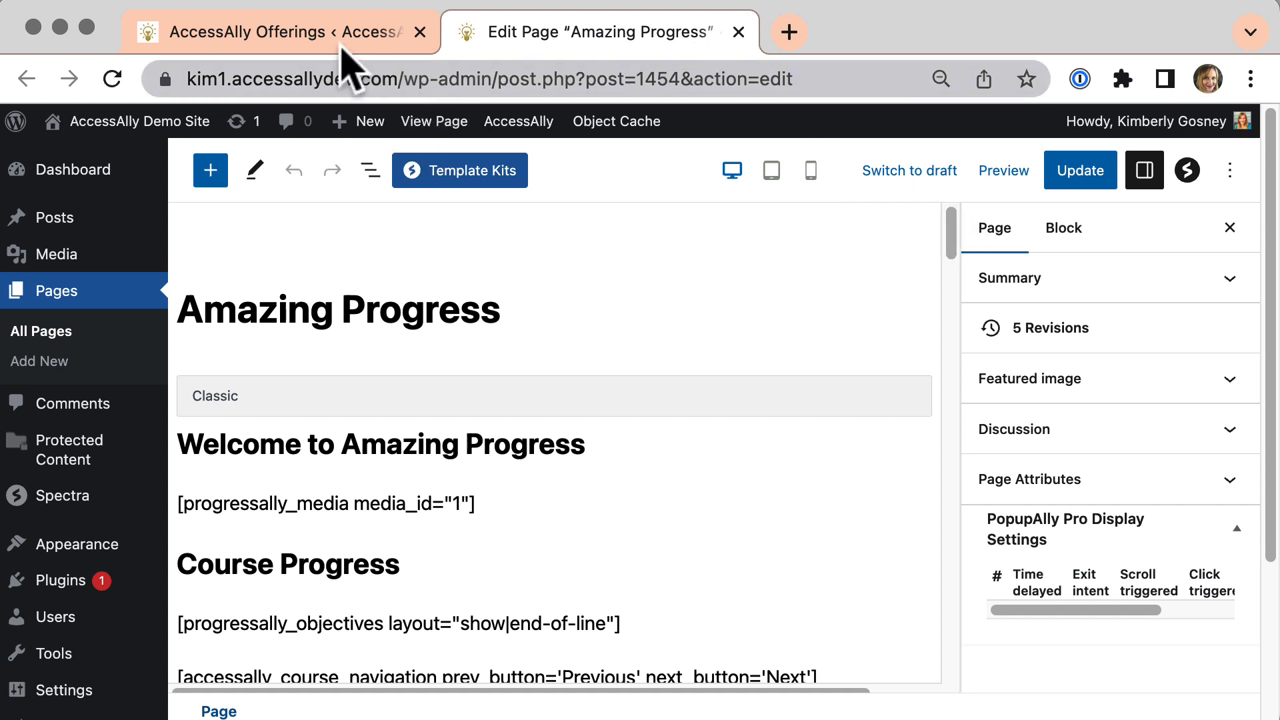
Step: Open the live Amazing Progress course page at kim1.accessallydev.com/amazing-progress and examine its Course Progress checklist and the sidebar progress
left_click_drag(405, 77, 720, 130)
type("com/co")
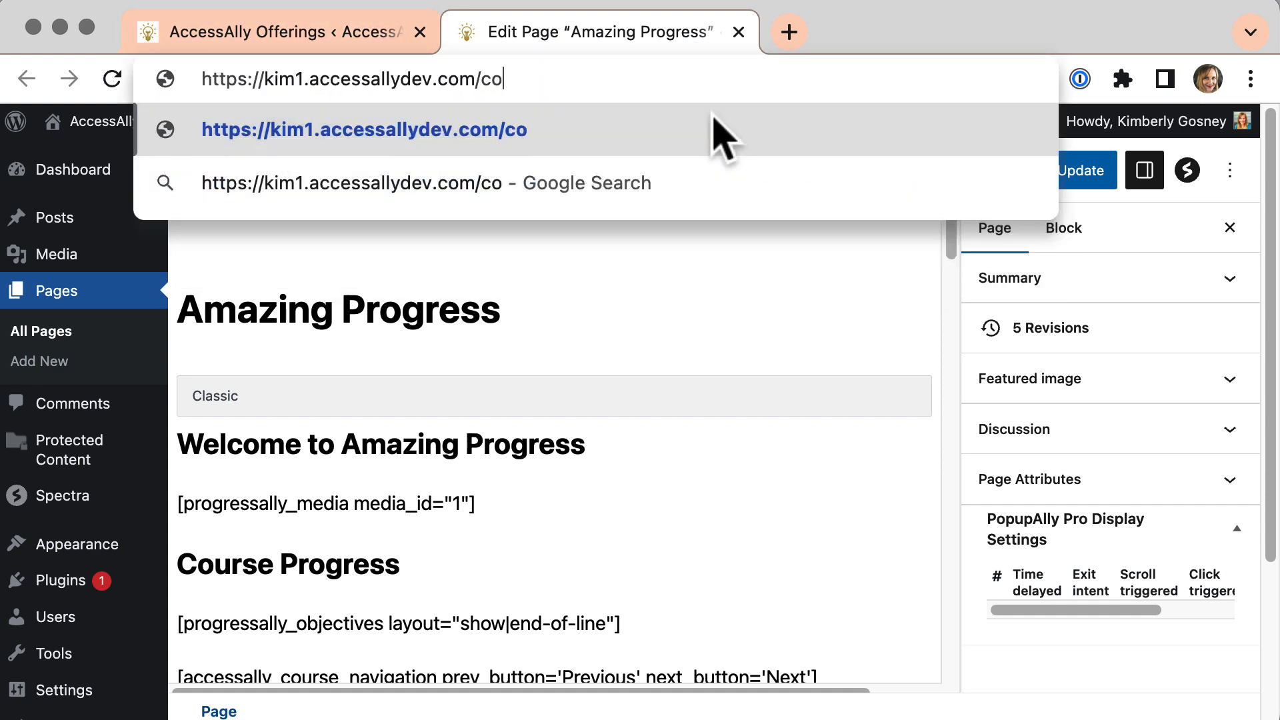
type("urse")
key("BackSpace")
key("BackSpace")
key("BackSpace")
key("BackSpace")
key("BackSpace")
key("BackSpace")
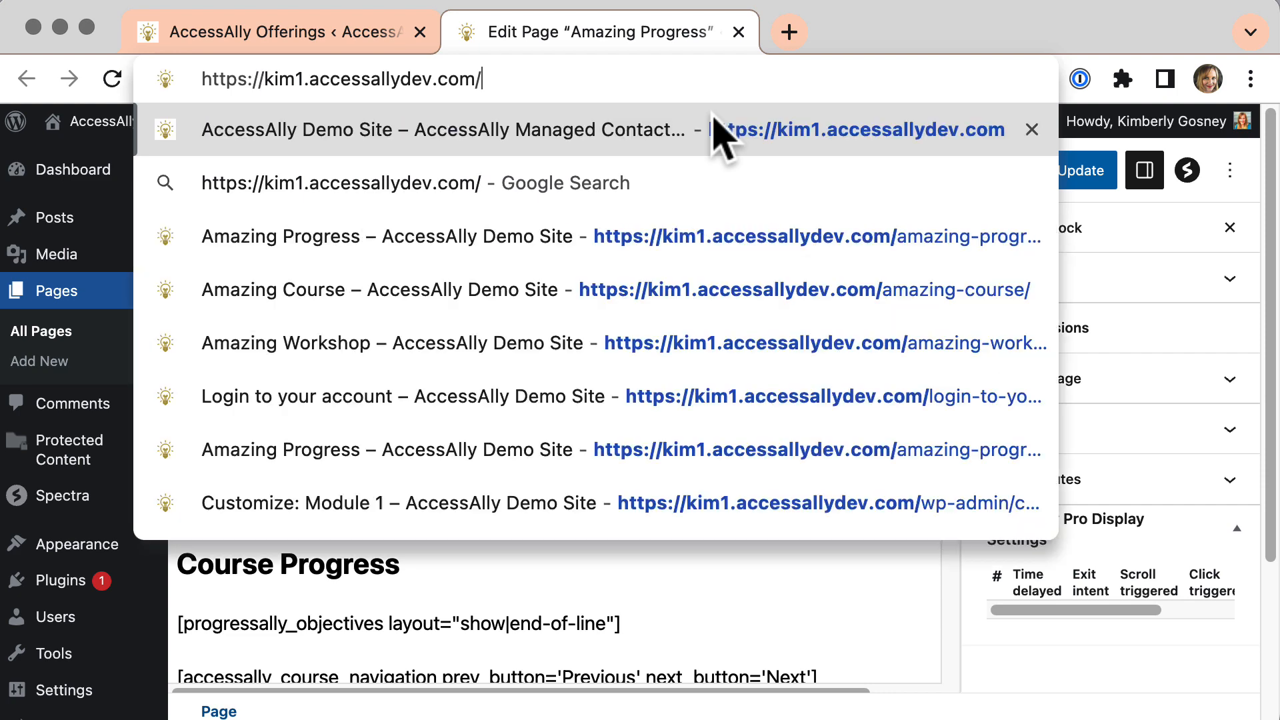
type("amazing")
key("Return")
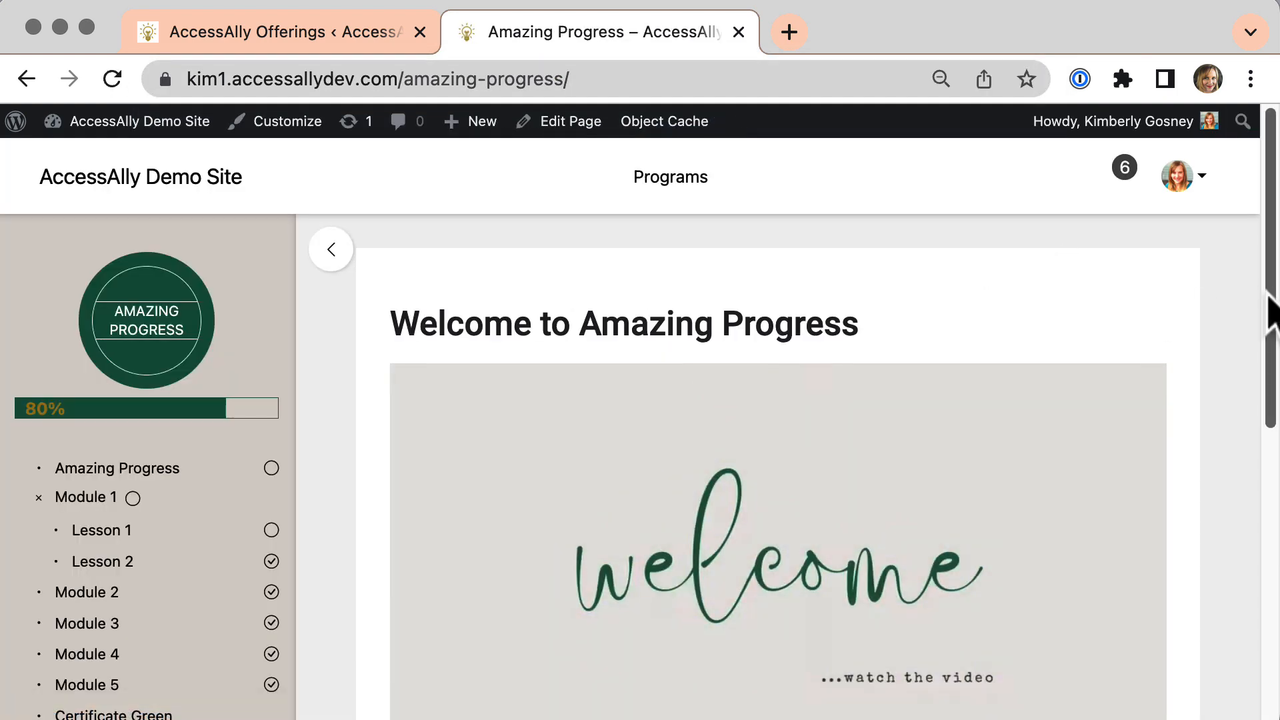
left_click_drag(1270, 314, 1272, 420)
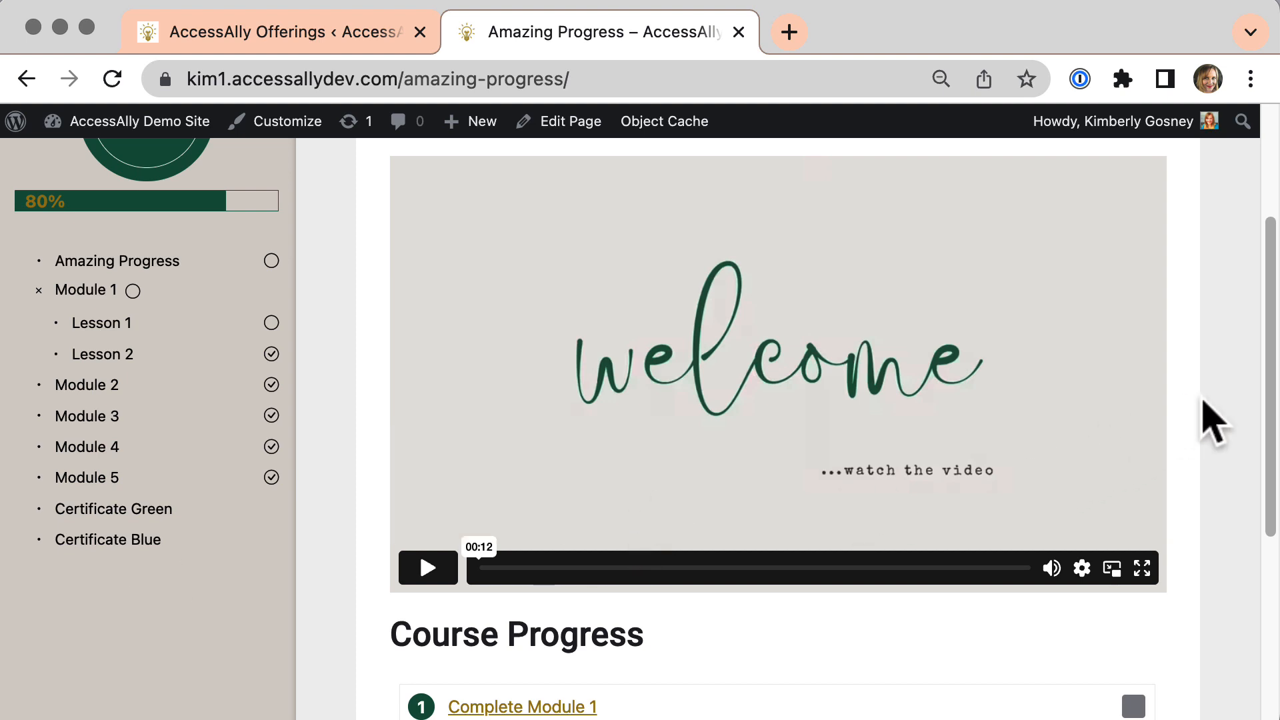
left_click_drag(1270, 427, 1273, 582)
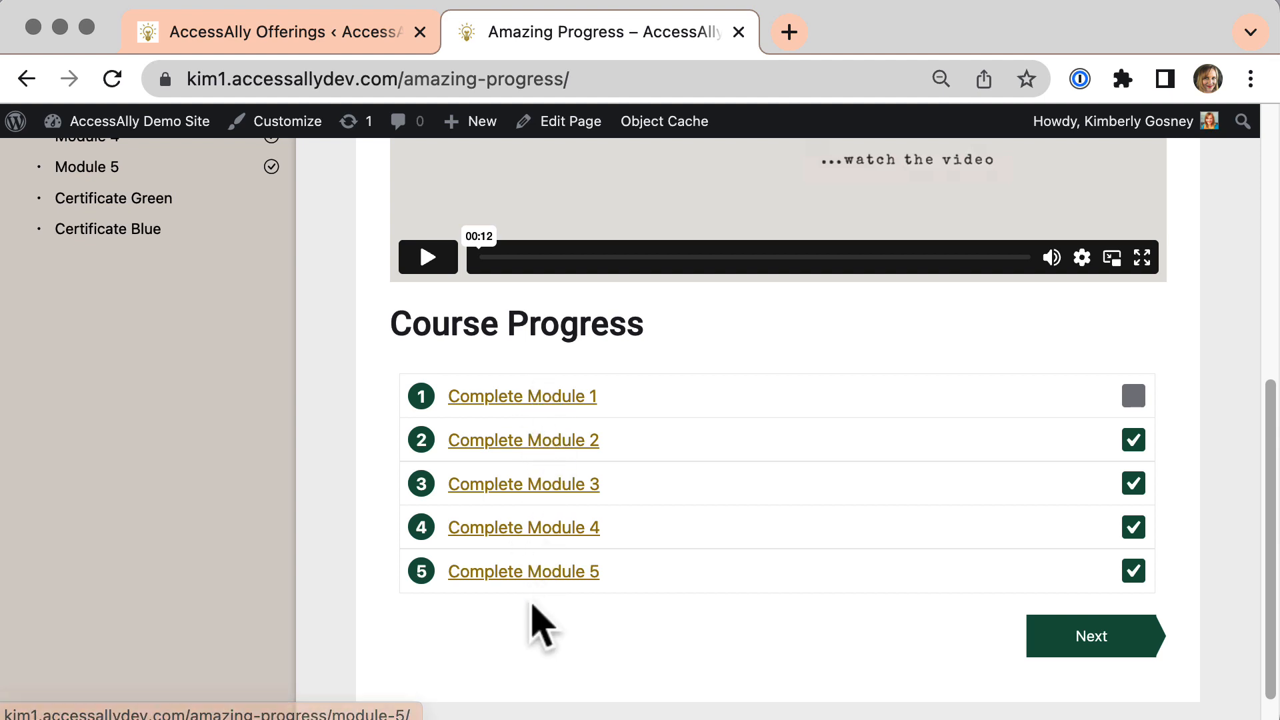
scroll(534, 623, "up", 7)
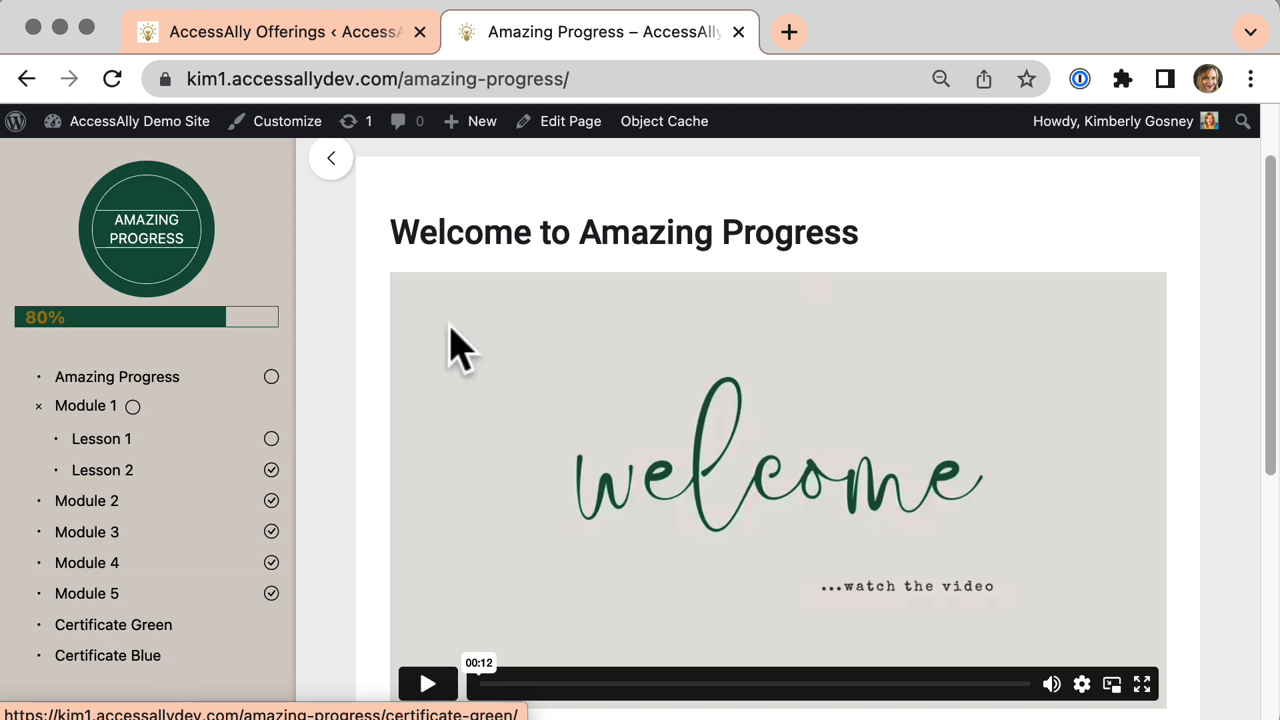
Step: Open the Amazing Progress page for editing and add a sixth ProgressAlly objective of type Offering
left_click(561, 133)
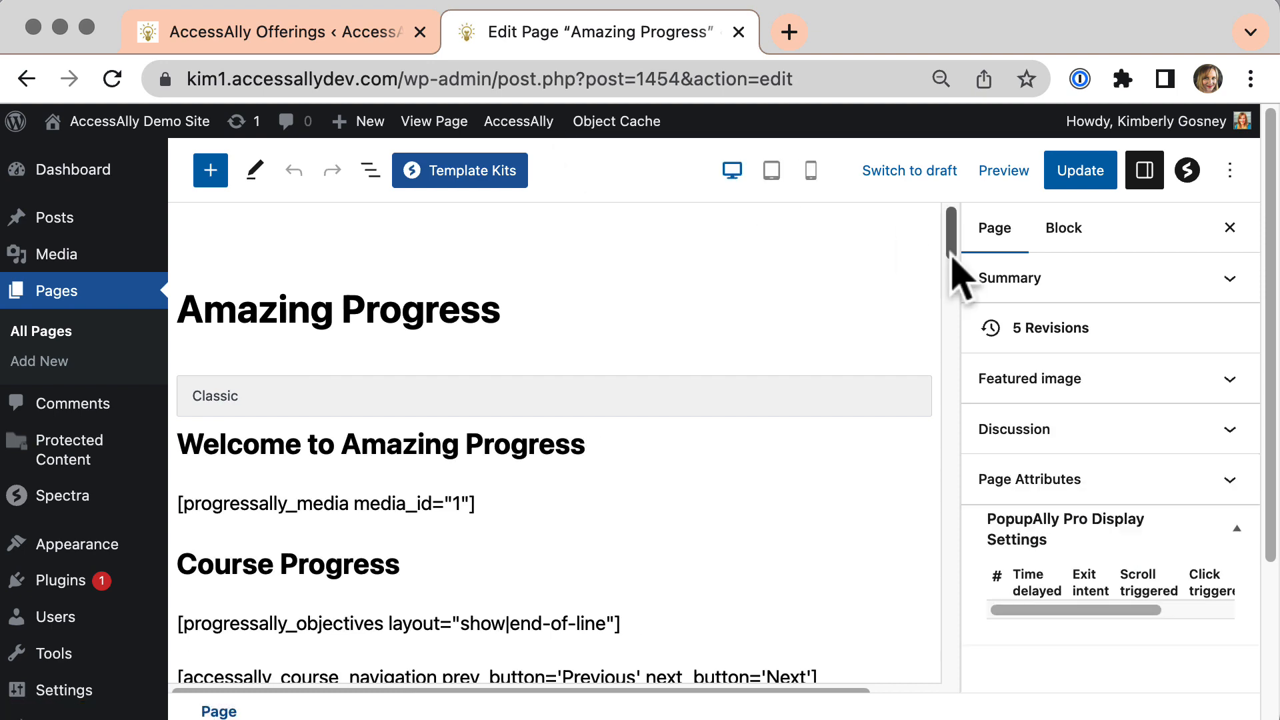
left_click_drag(952, 255, 960, 340)
left_click_drag(959, 410, 960, 500)
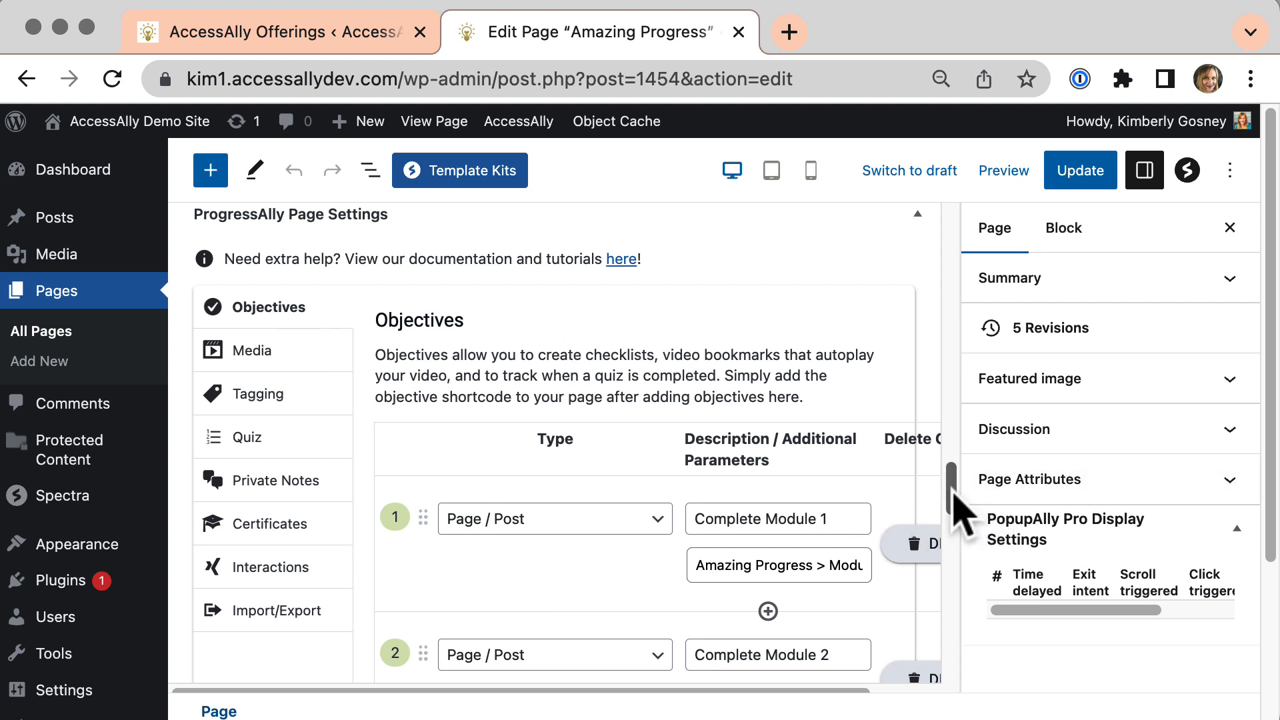
left_click_drag(951, 470, 957, 677)
left_click(475, 395)
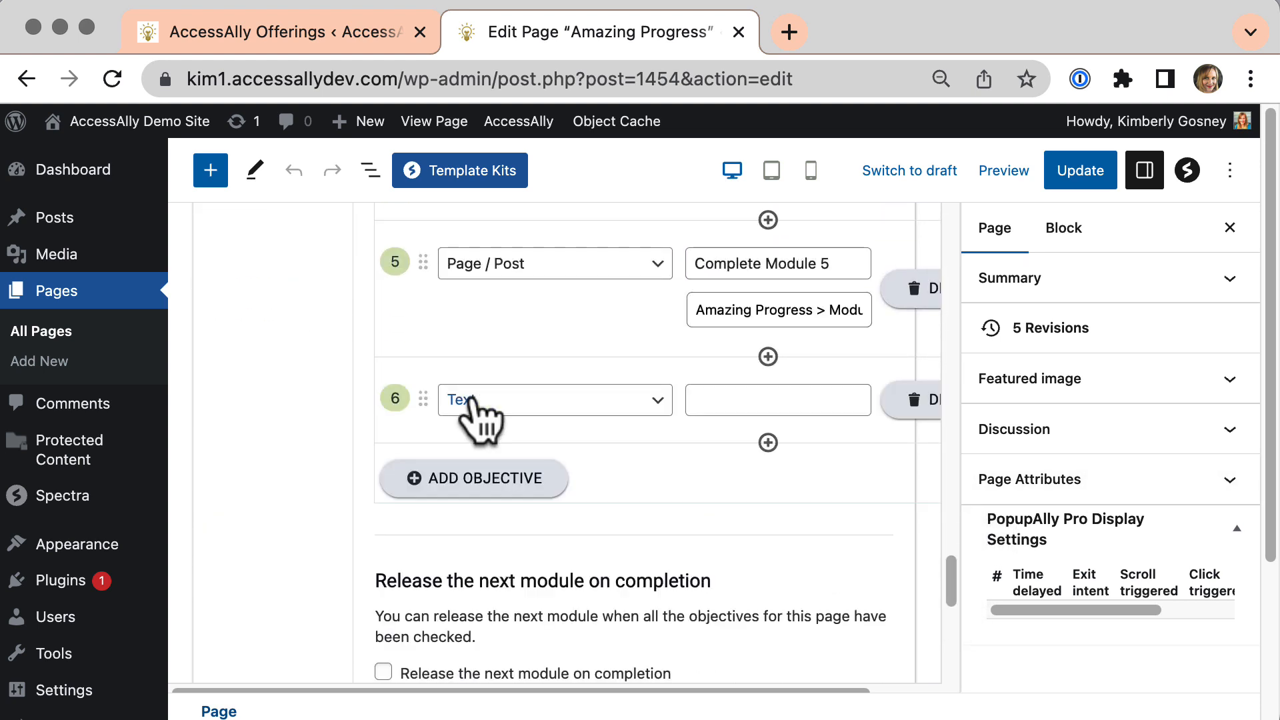
left_click(522, 407)
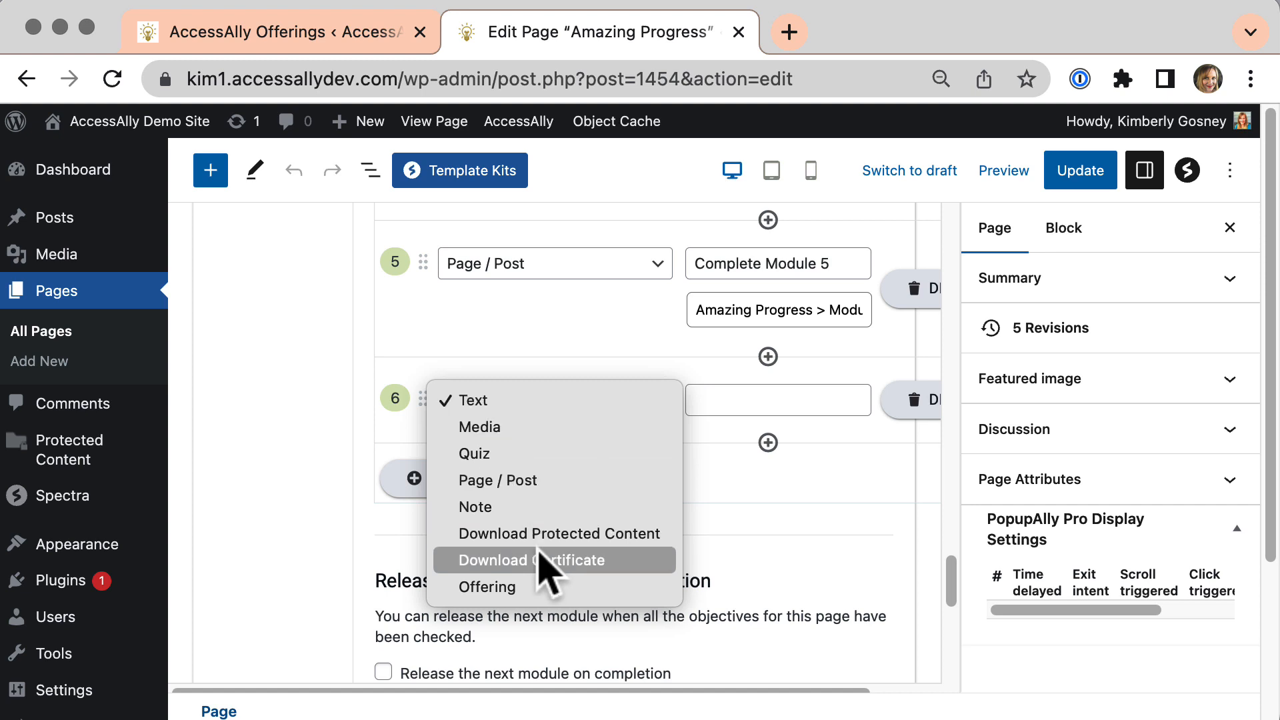
left_click(538, 588)
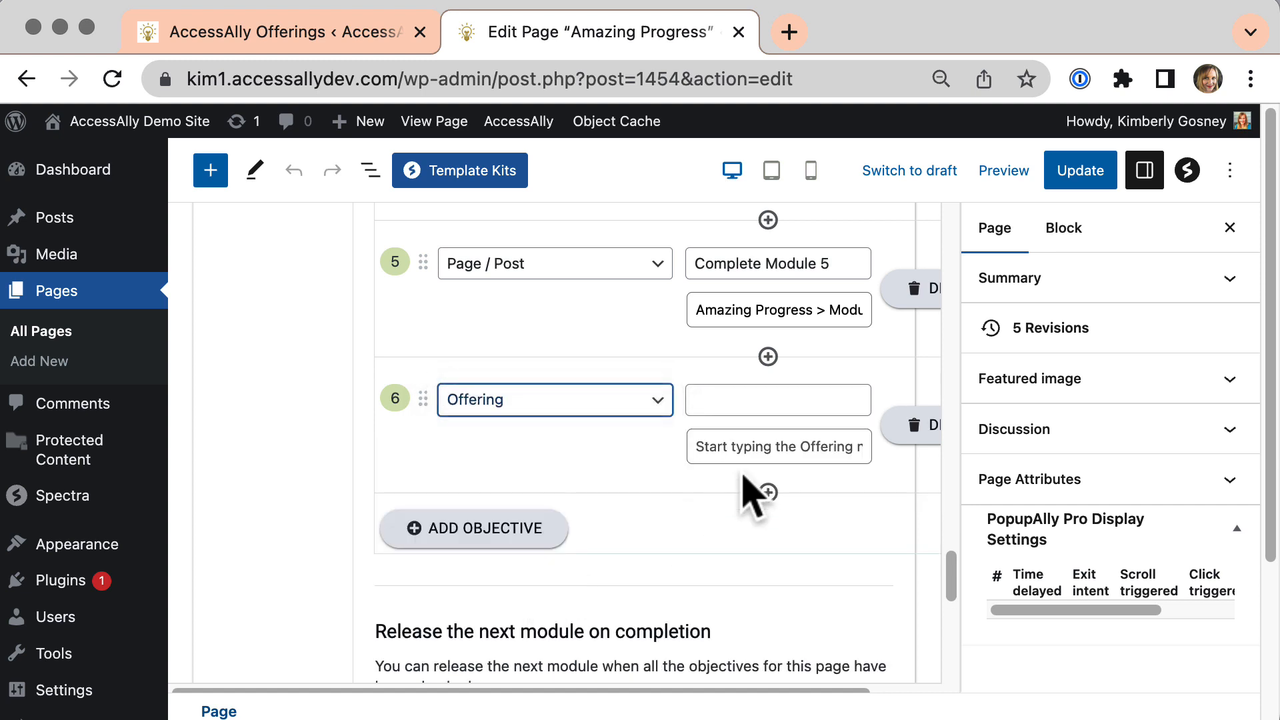
Step: Link the sixth objective to all posts in the Amazing Progress offering
left_click(767, 447)
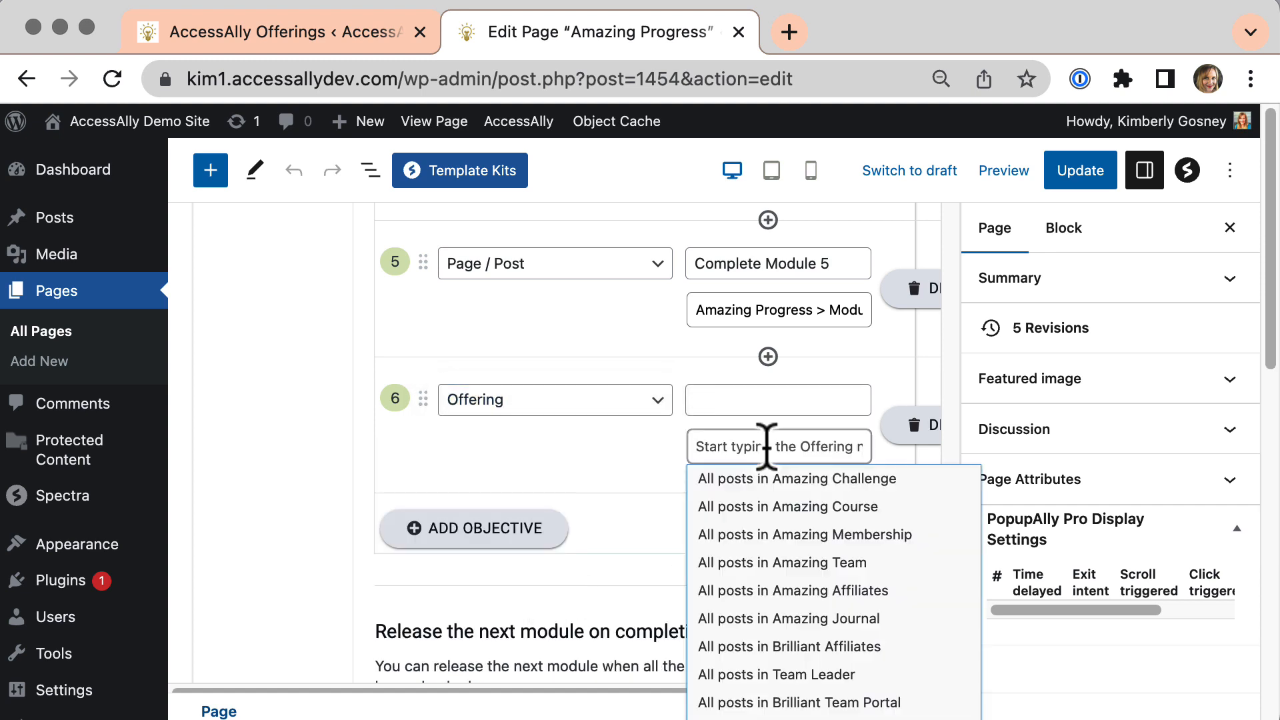
type("Amazi")
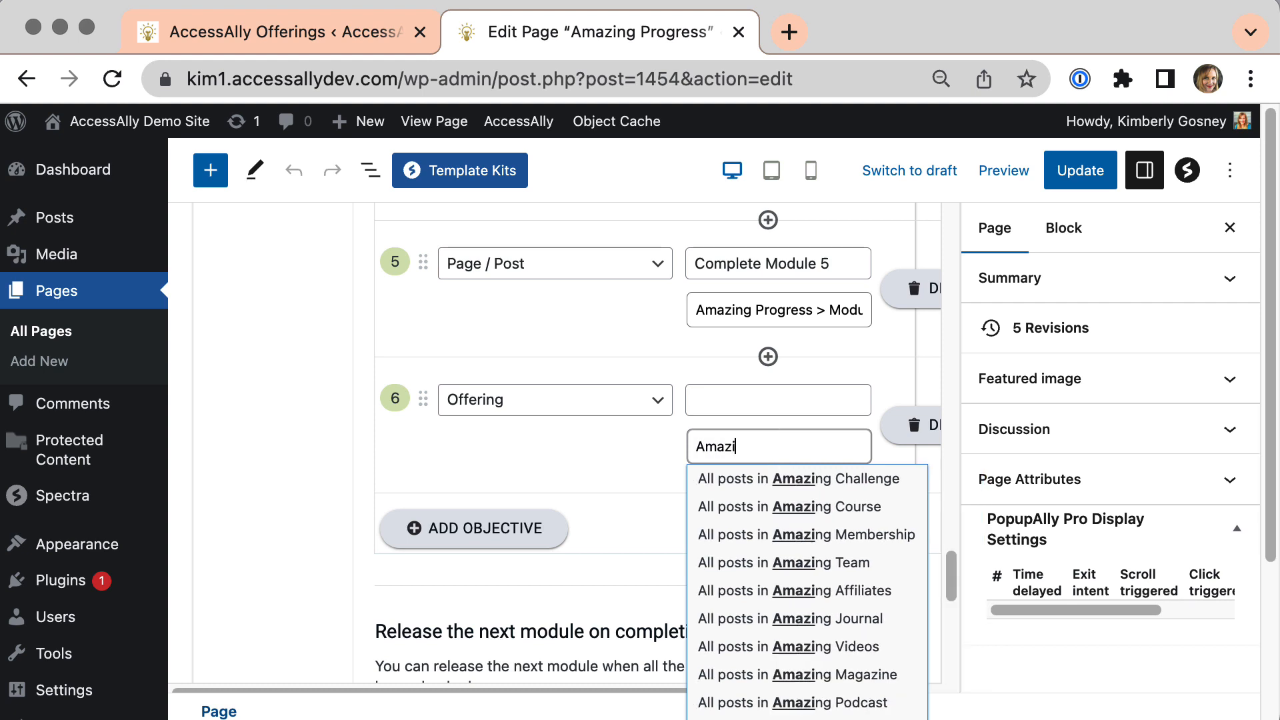
type("ng Progree")
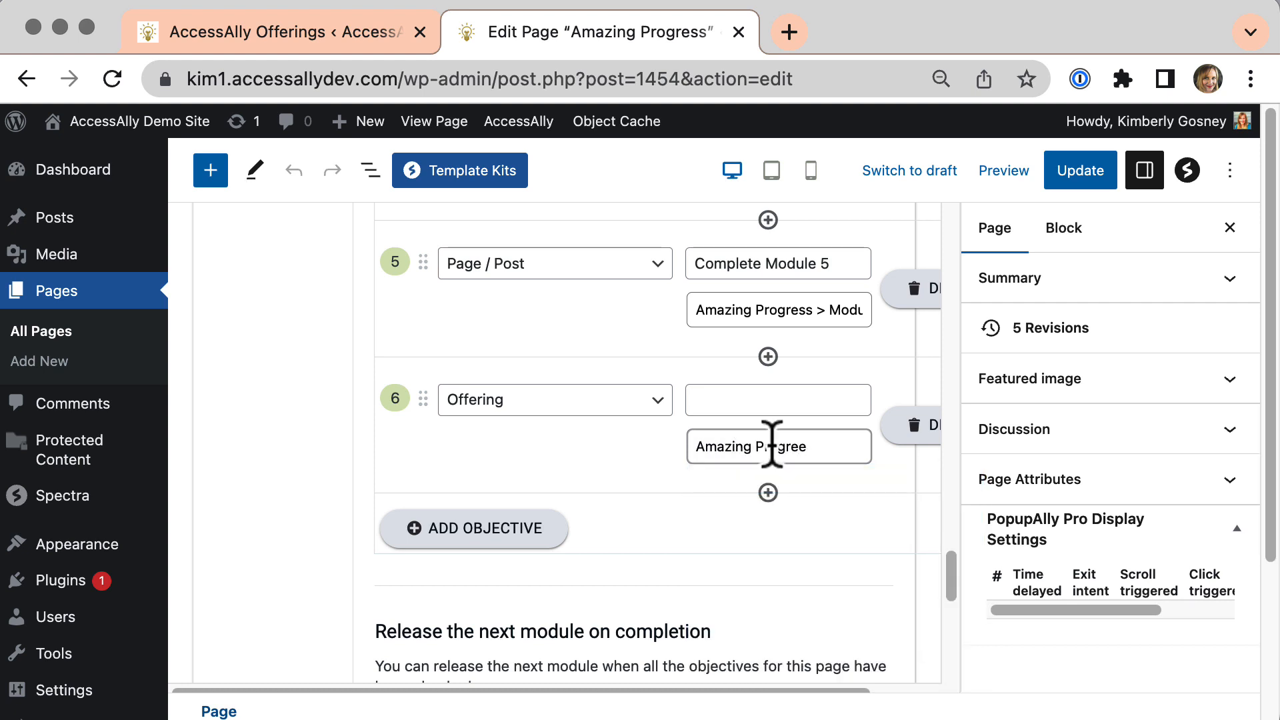
key("BackSpace")
type("ss")
left_click(804, 477)
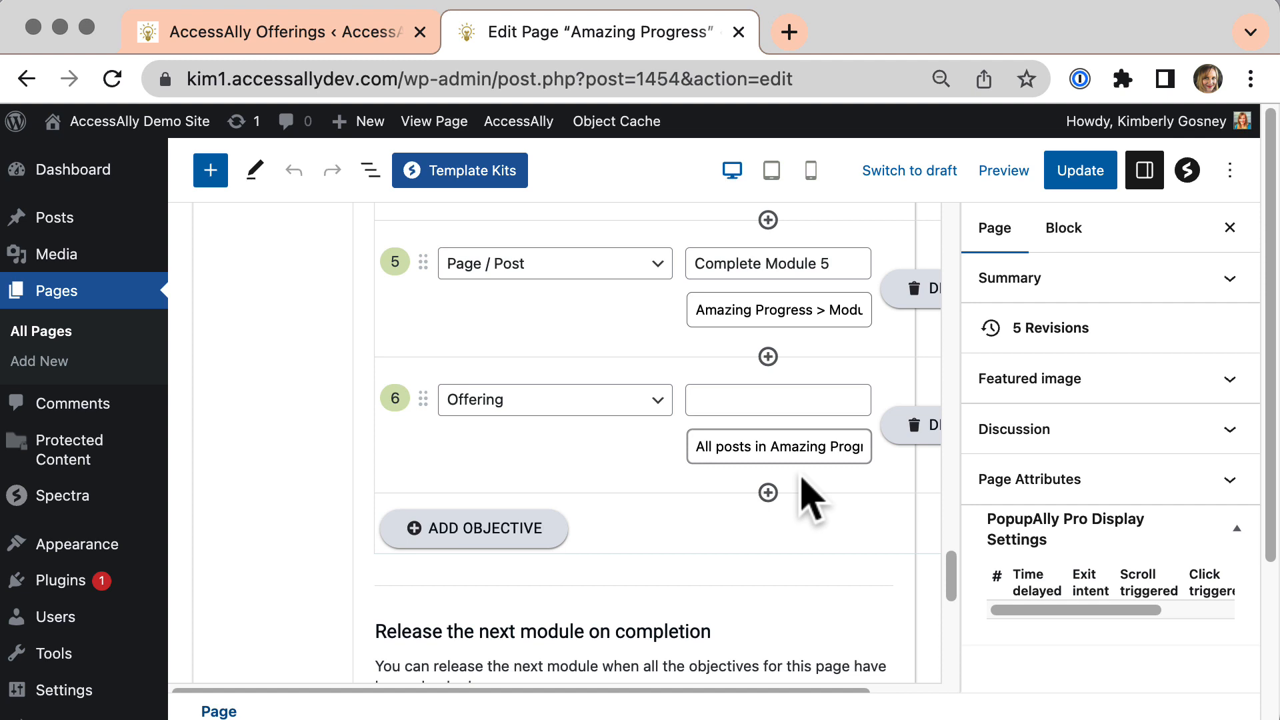
Step: Describe the sixth objective as "Offering Progress" and update the page
left_click(747, 398)
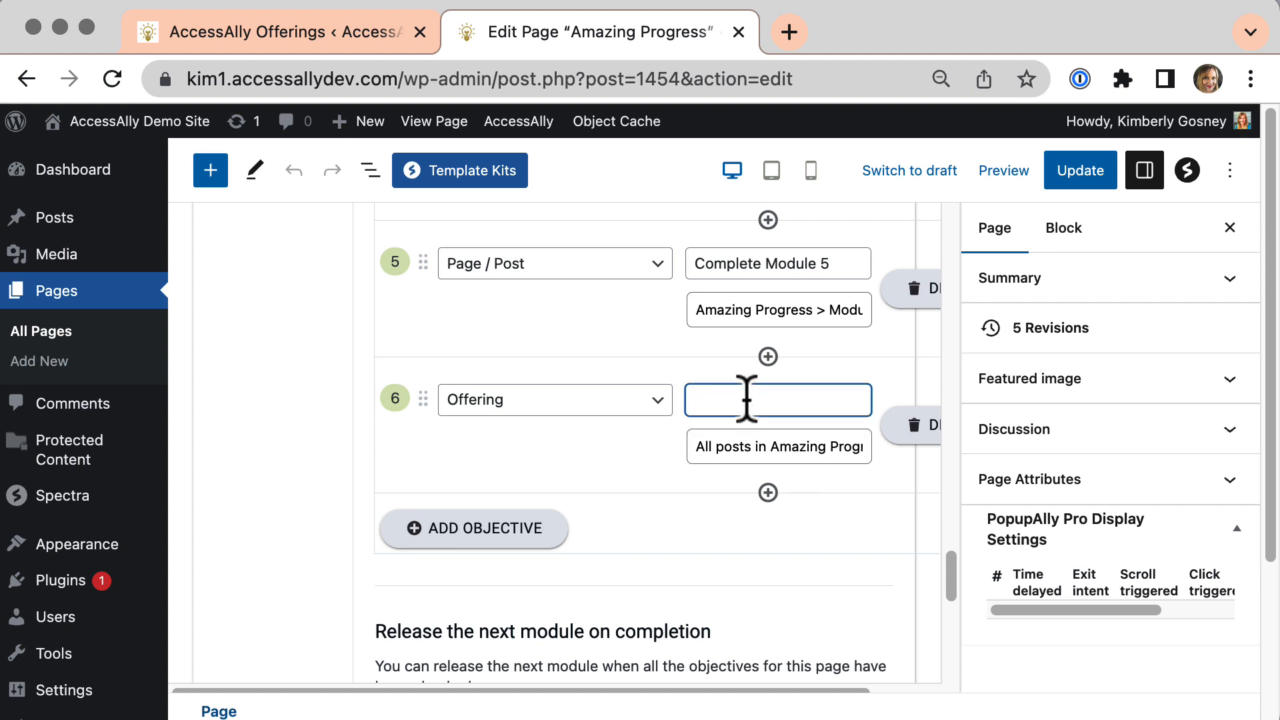
type("Offering Progress")
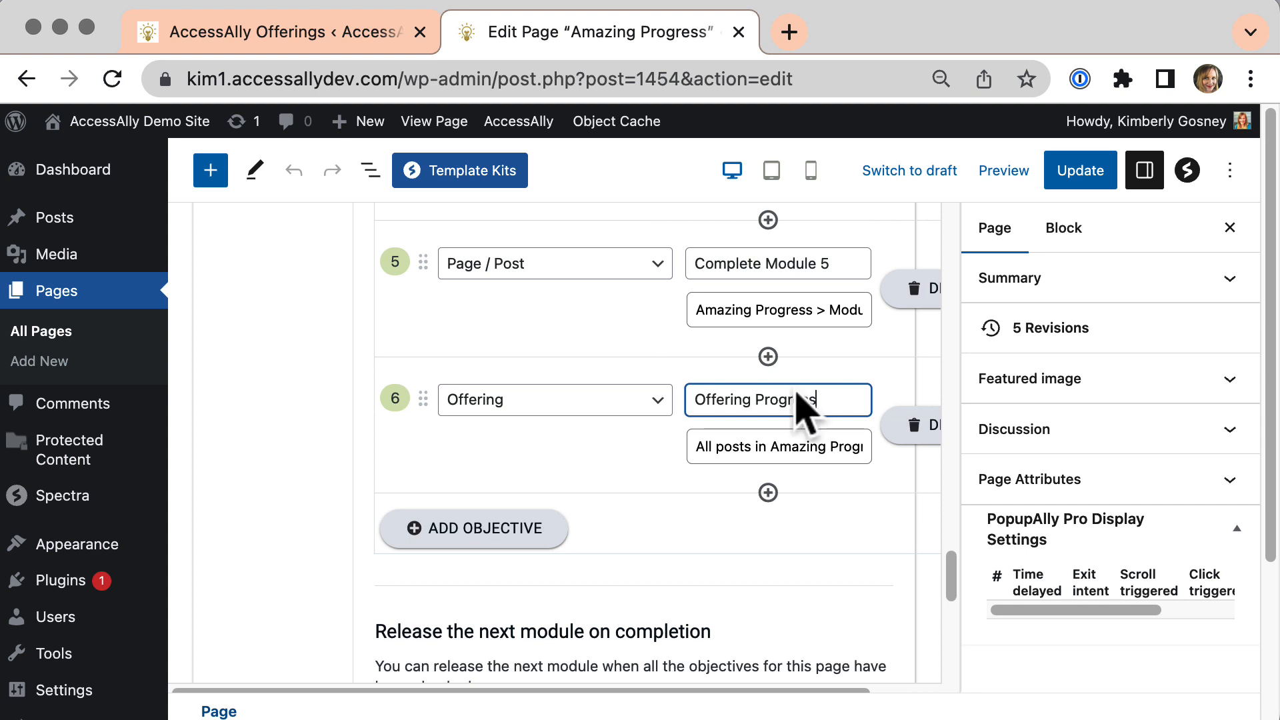
left_click(1080, 171)
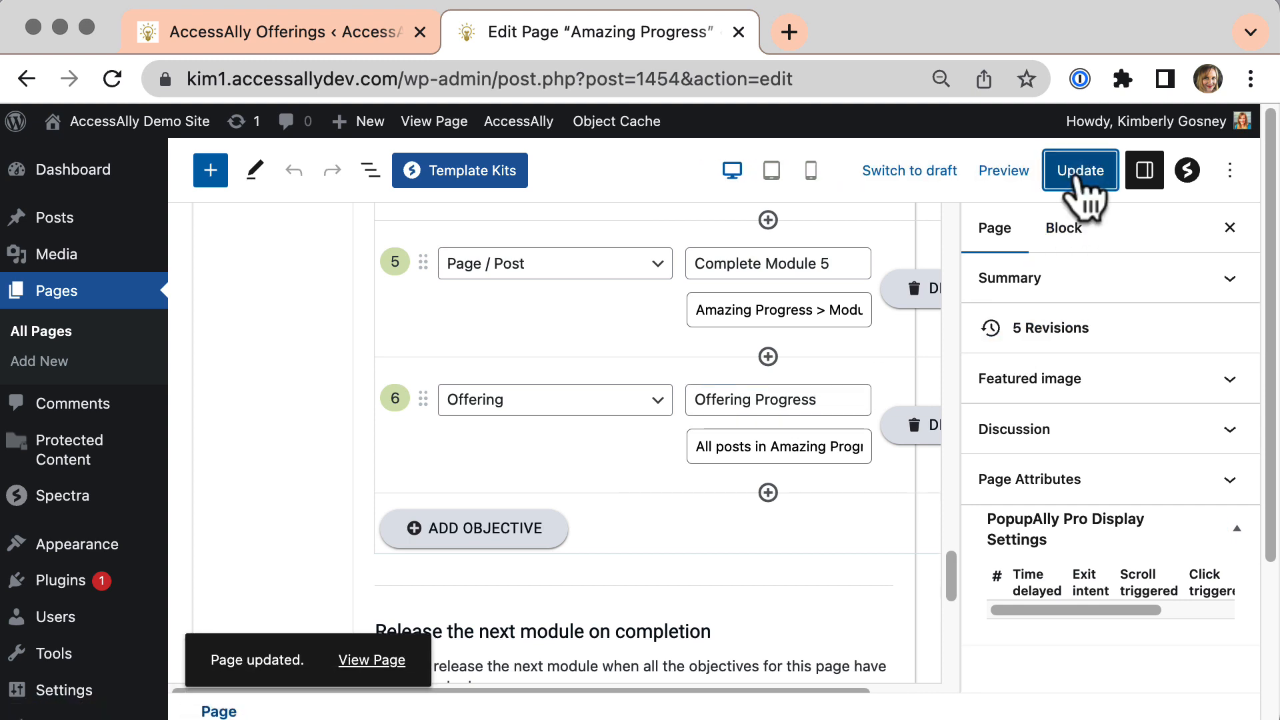
Step: View the live Amazing Progress page and examine how the offering objective affects the progress bar and the Course Progress checklist
mouse_move(950, 587)
left_mouse_down()
mouse_move(945, 495)
mouse_move(944, 589)
left_mouse_up()
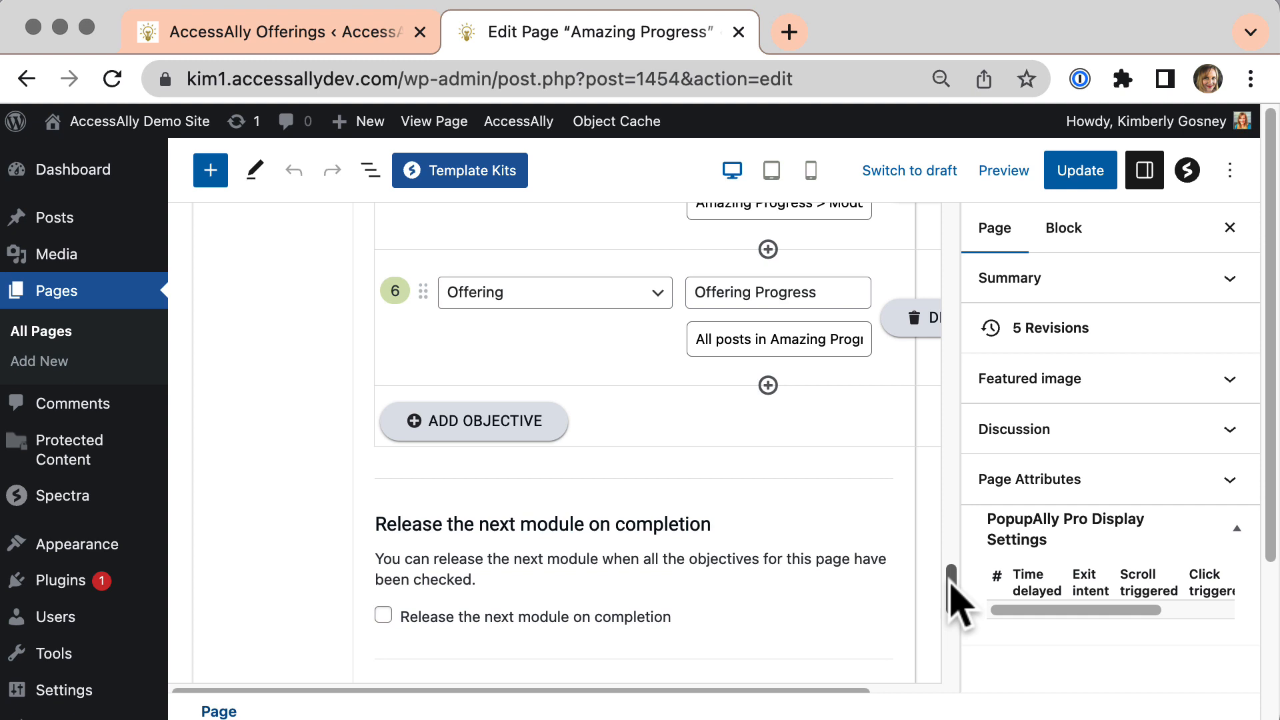
left_click(440, 130)
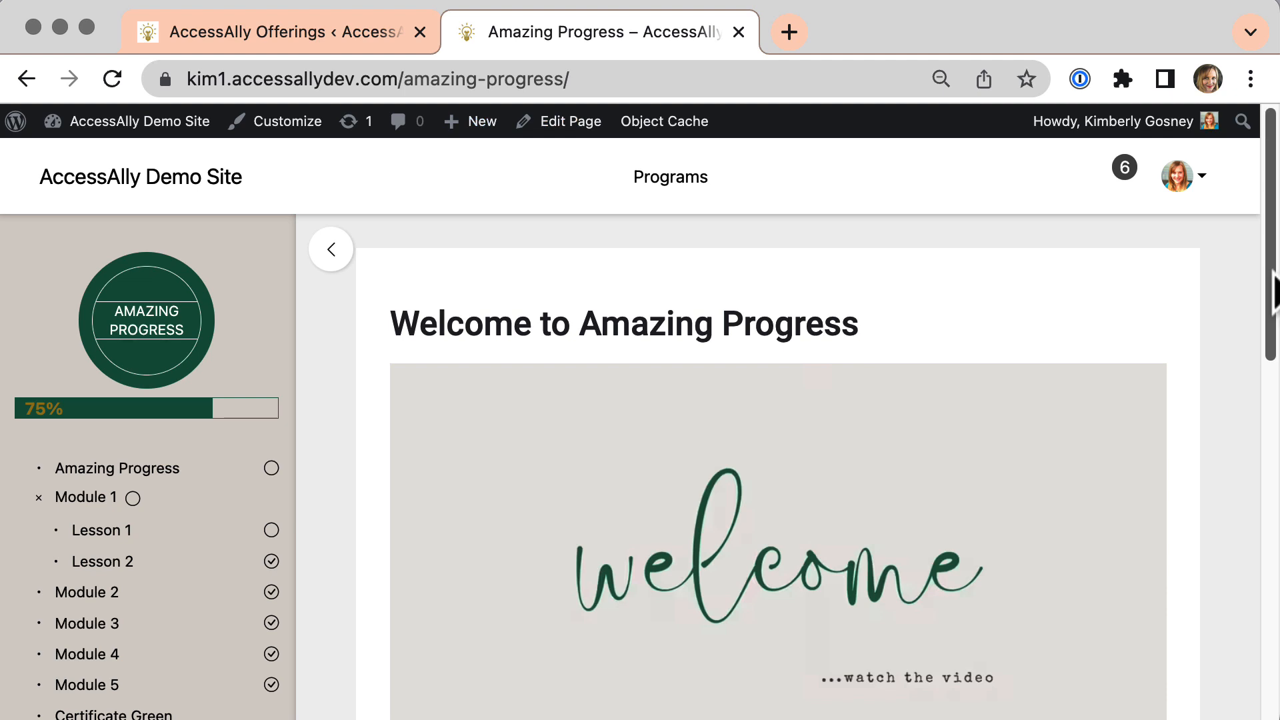
scroll(1275, 287, "down", 6)
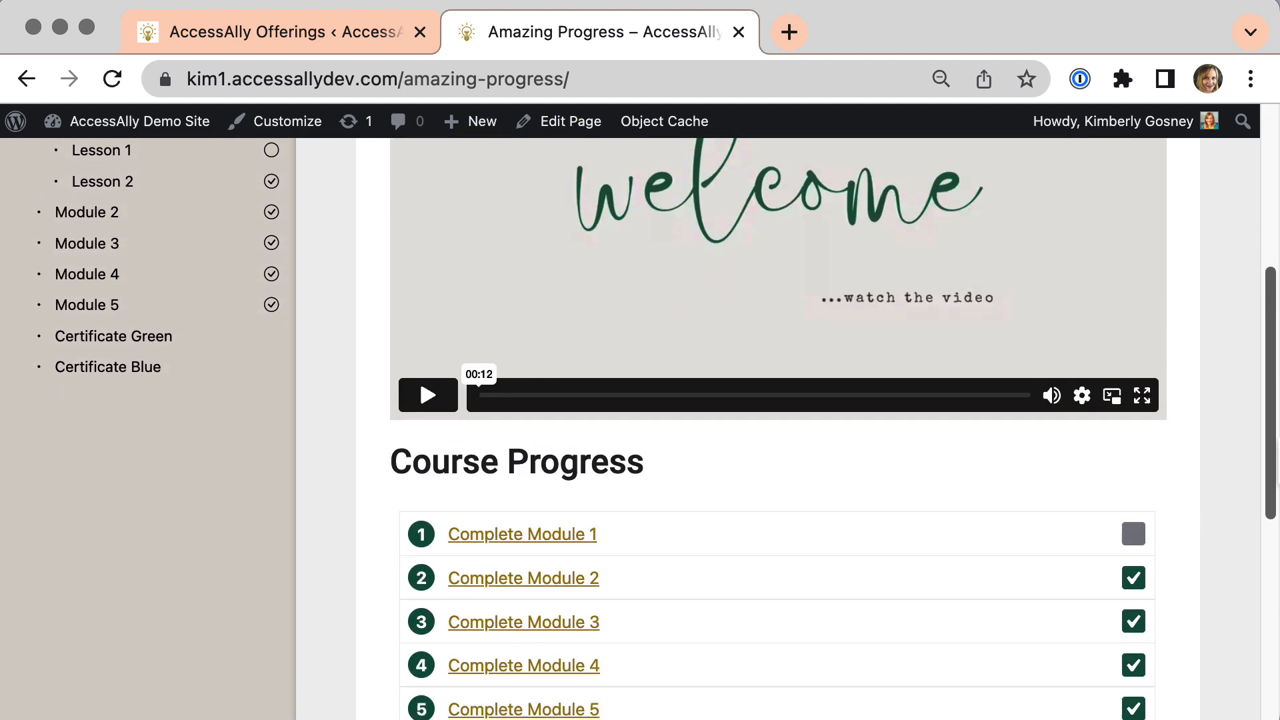
left_click_drag(1278, 441, 1278, 447)
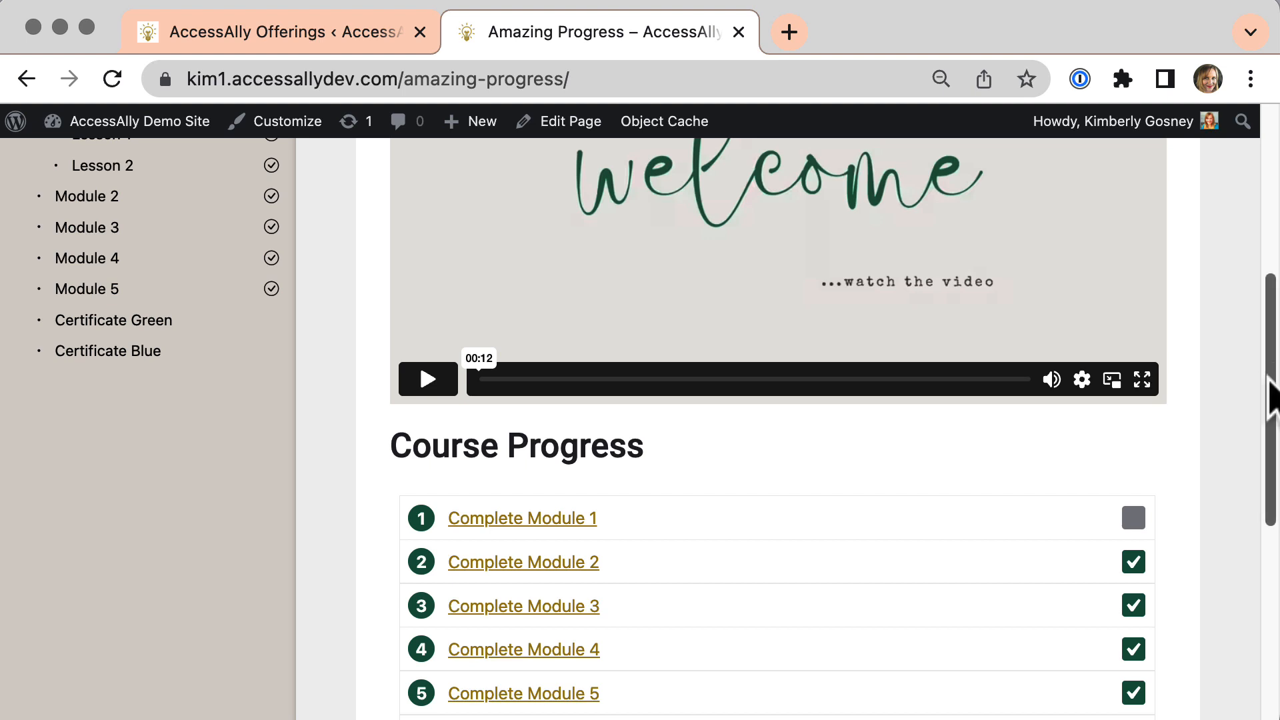
left_click_drag(1277, 399, 1278, 572)
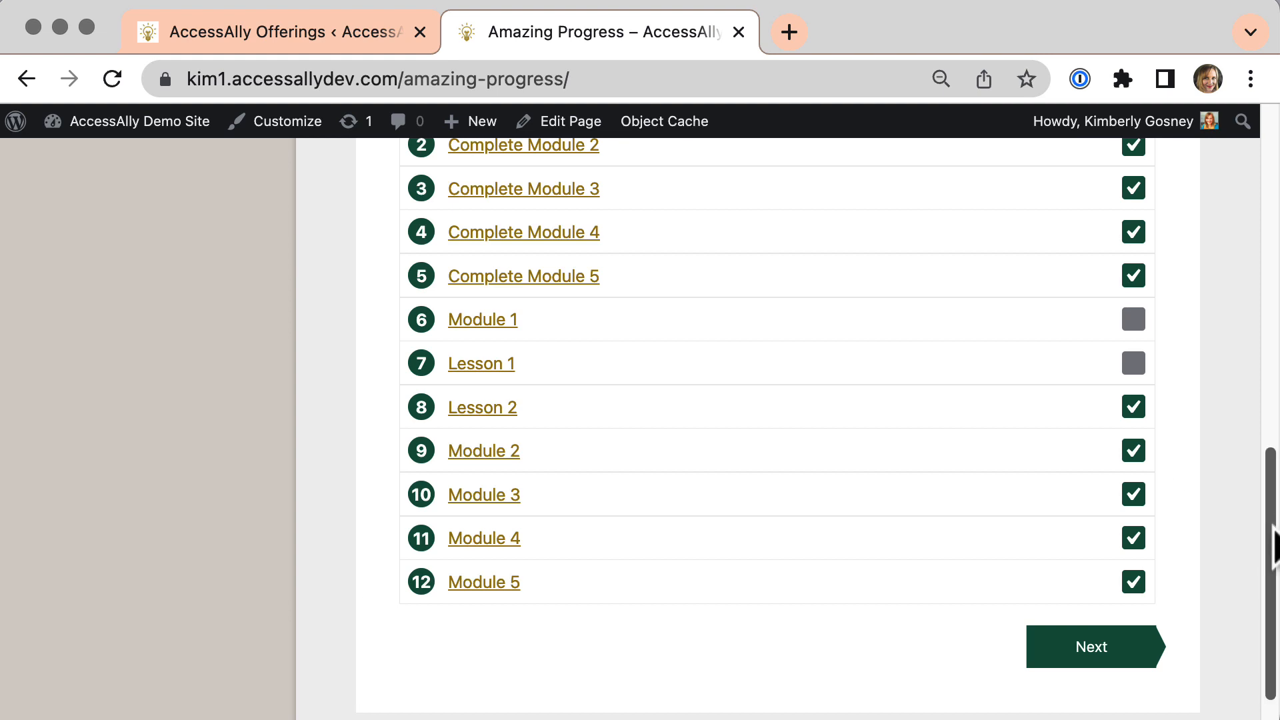
scroll(1272, 533, "up", 2)
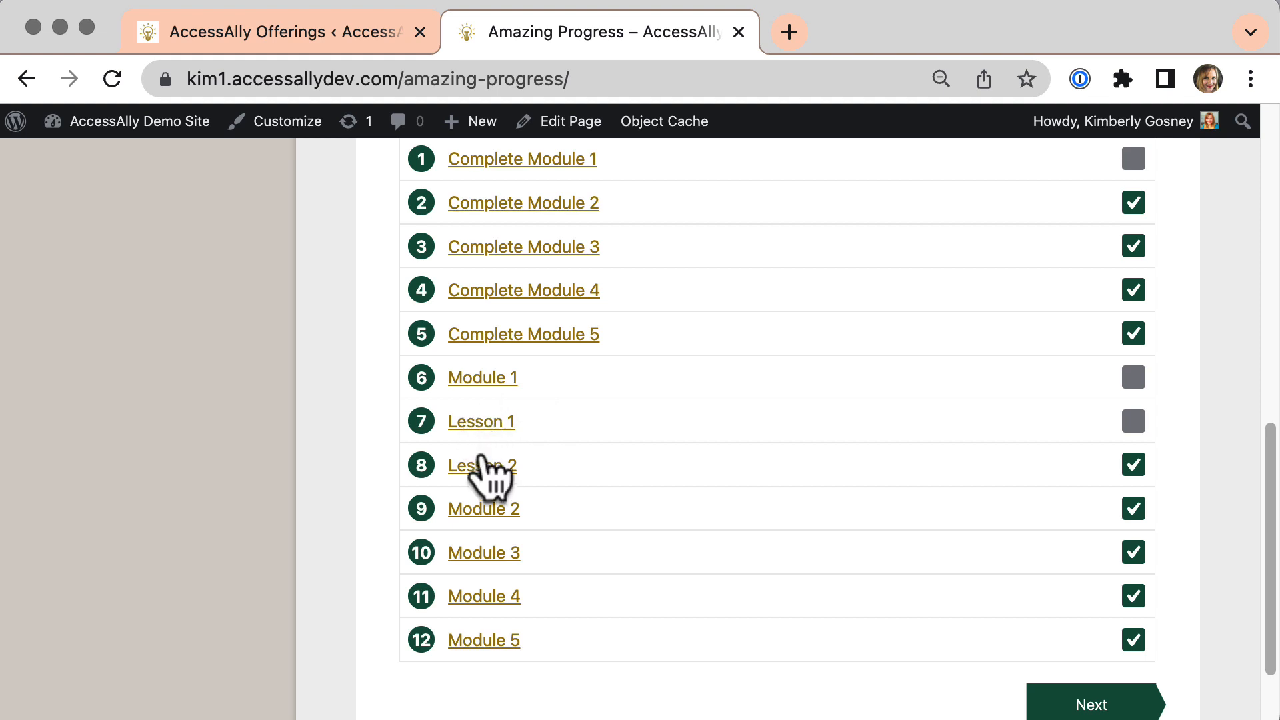
left_click_drag(1269, 520, 1265, 471)
Step: Reopen the Amazing Progress page for editing, delete the Offering Progress objective and update the page
left_click(565, 125)
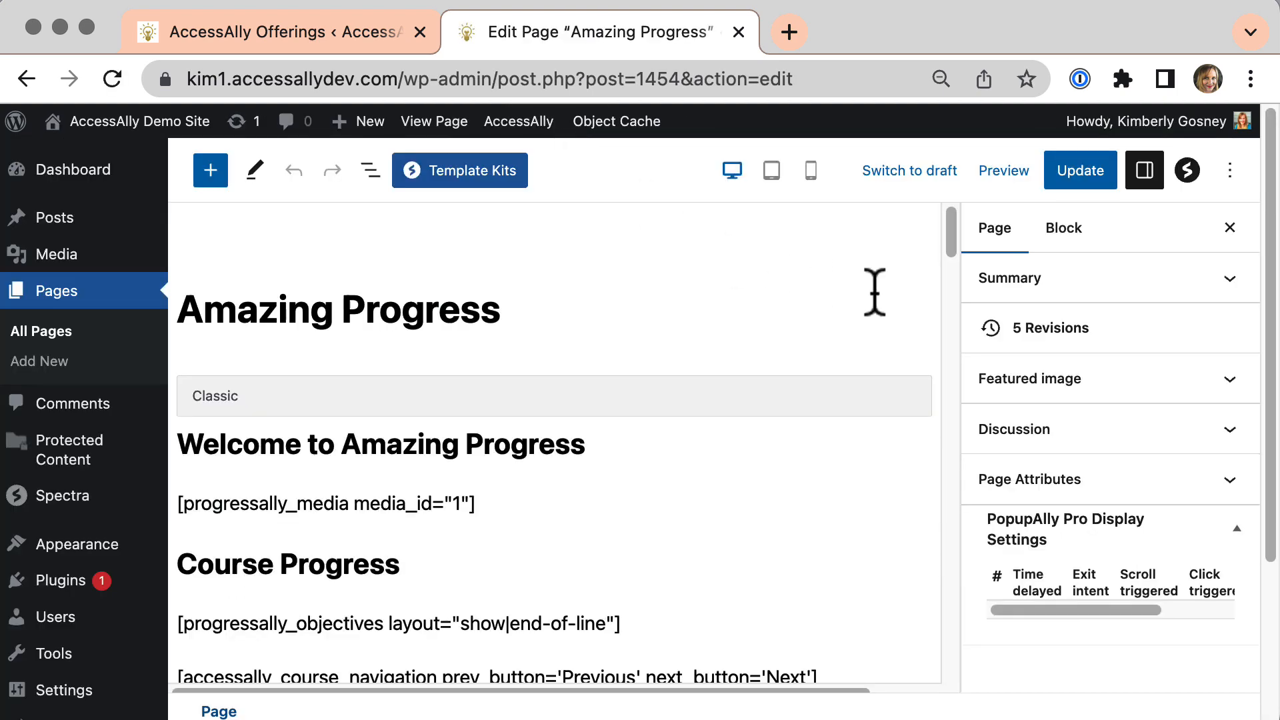
left_click_drag(952, 263, 1001, 572)
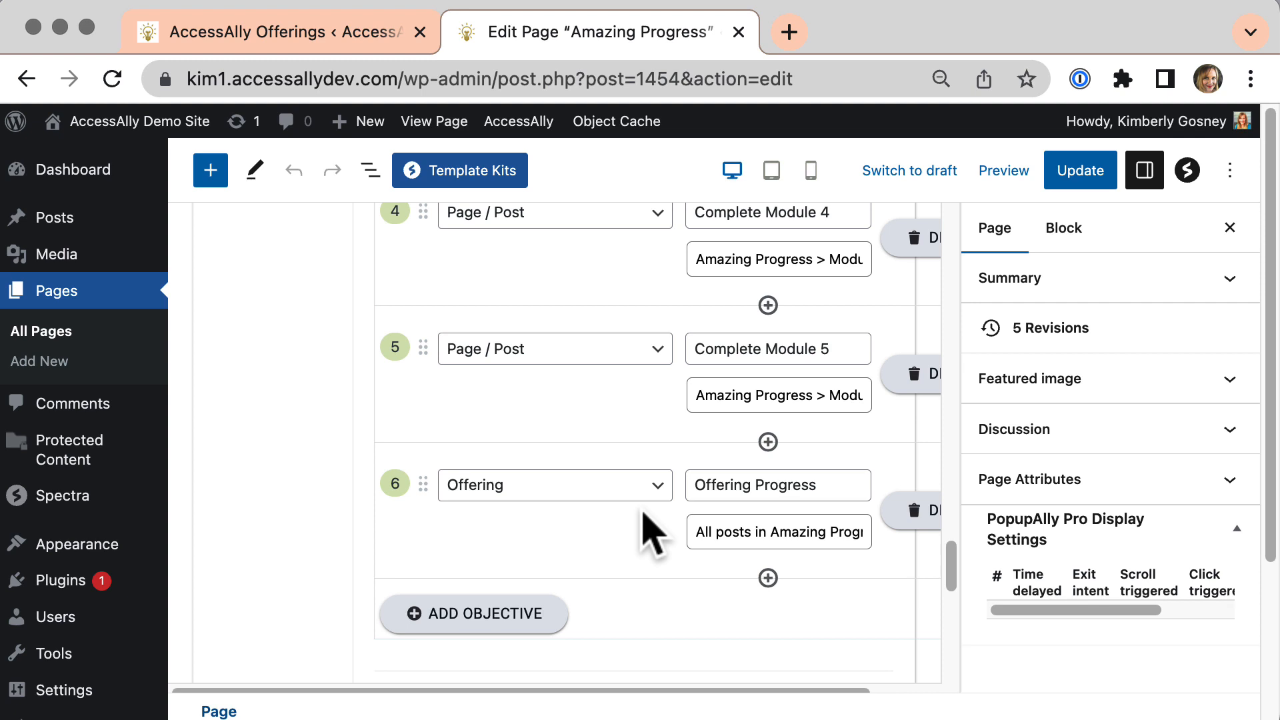
left_click(910, 513)
left_click(1080, 173)
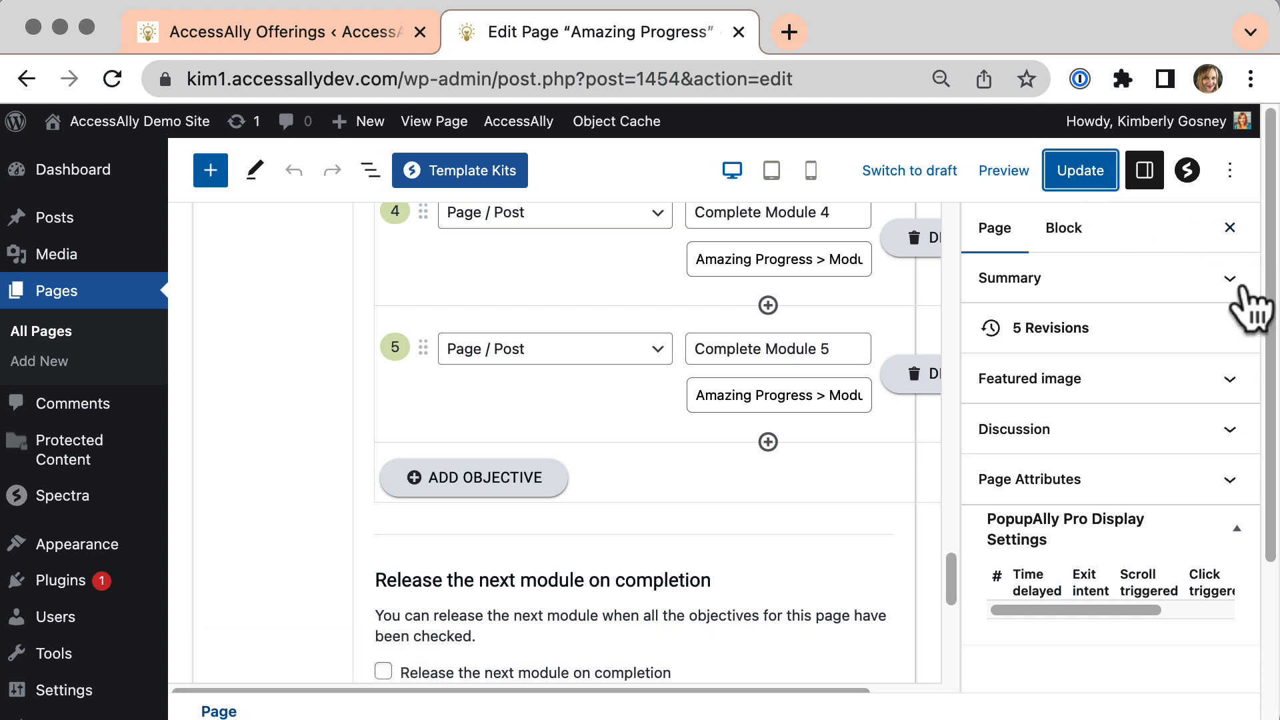
Step: Return to the live Amazing Progress page, go to Module 2 and open that page for editing
left_click_drag(951, 580, 940, 429)
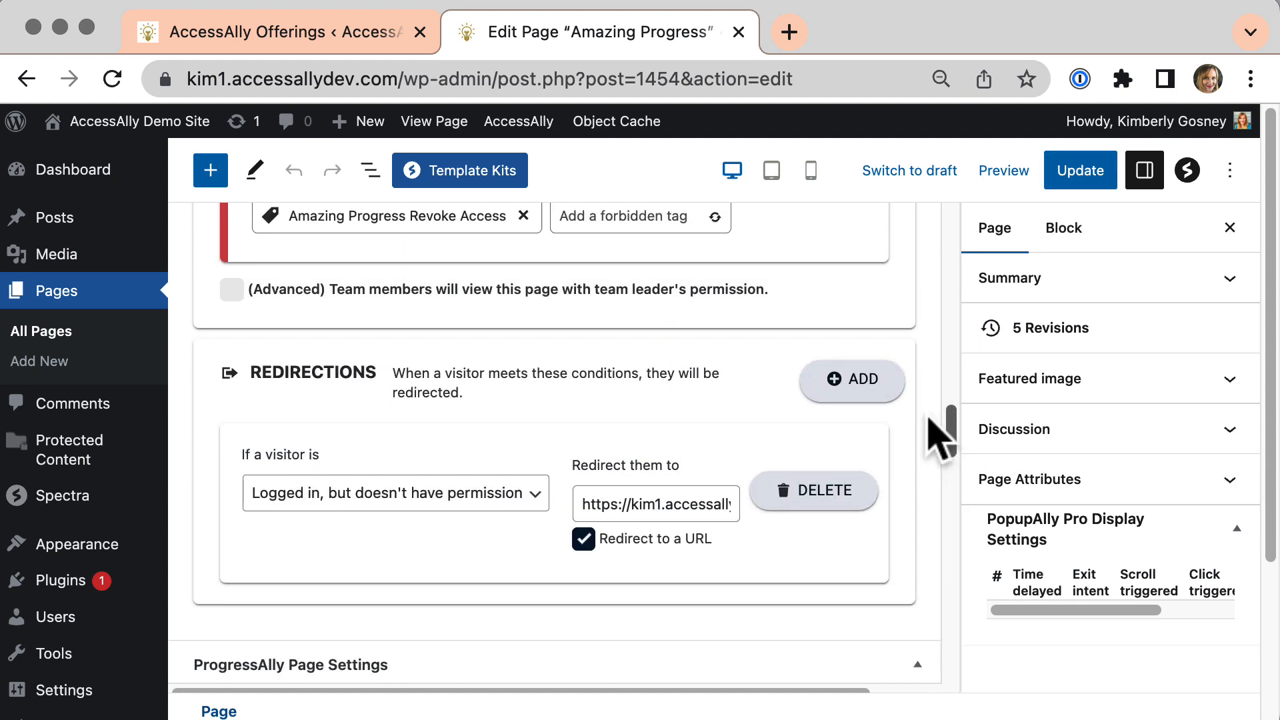
left_click(441, 124)
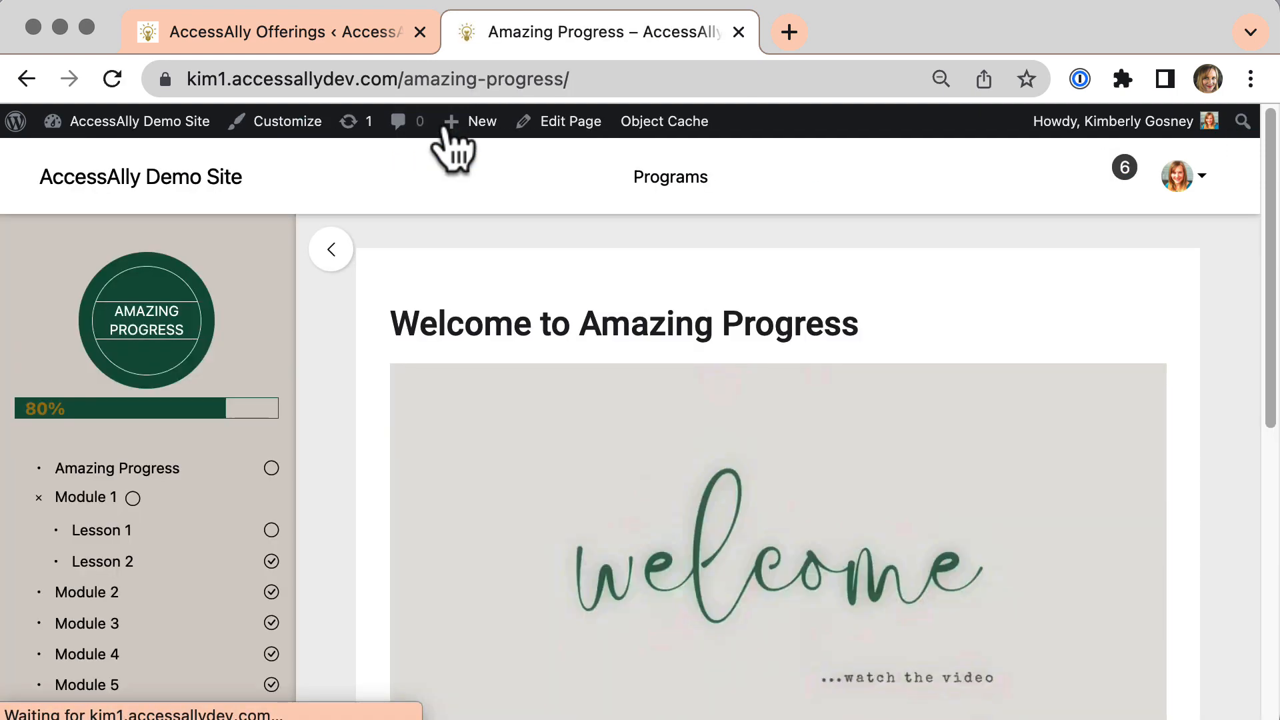
left_click(100, 604)
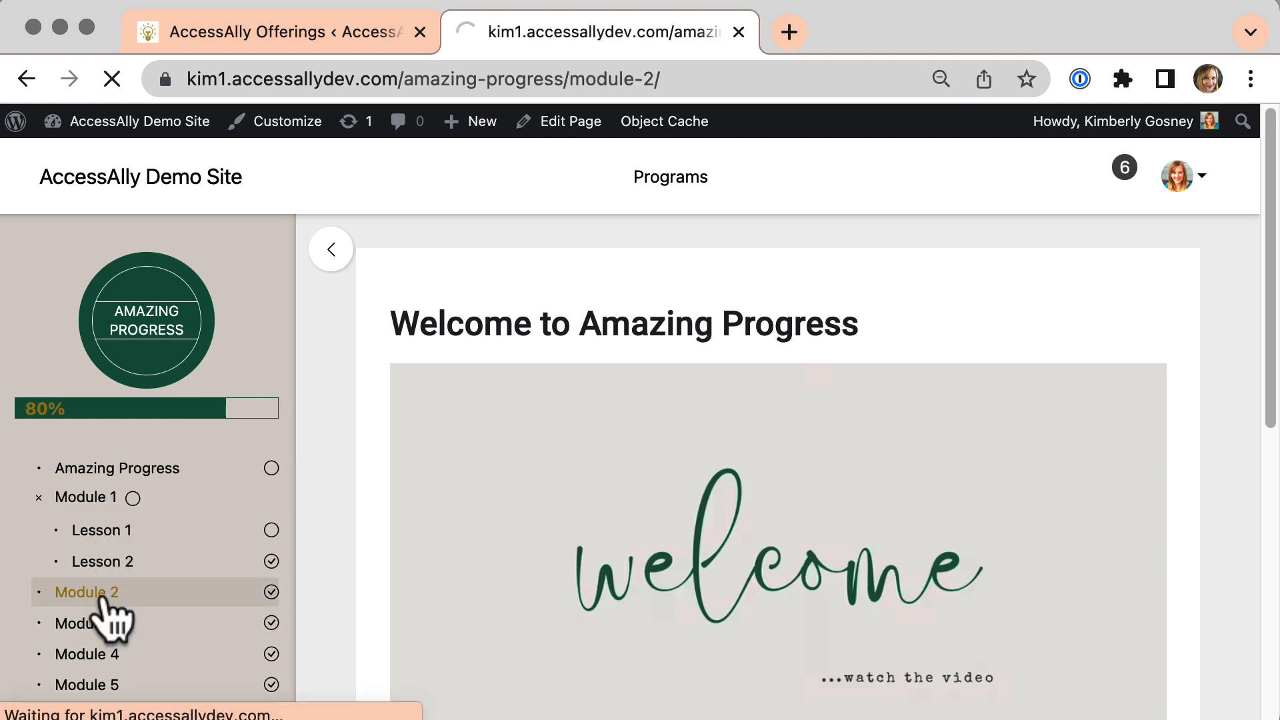
left_click(569, 127)
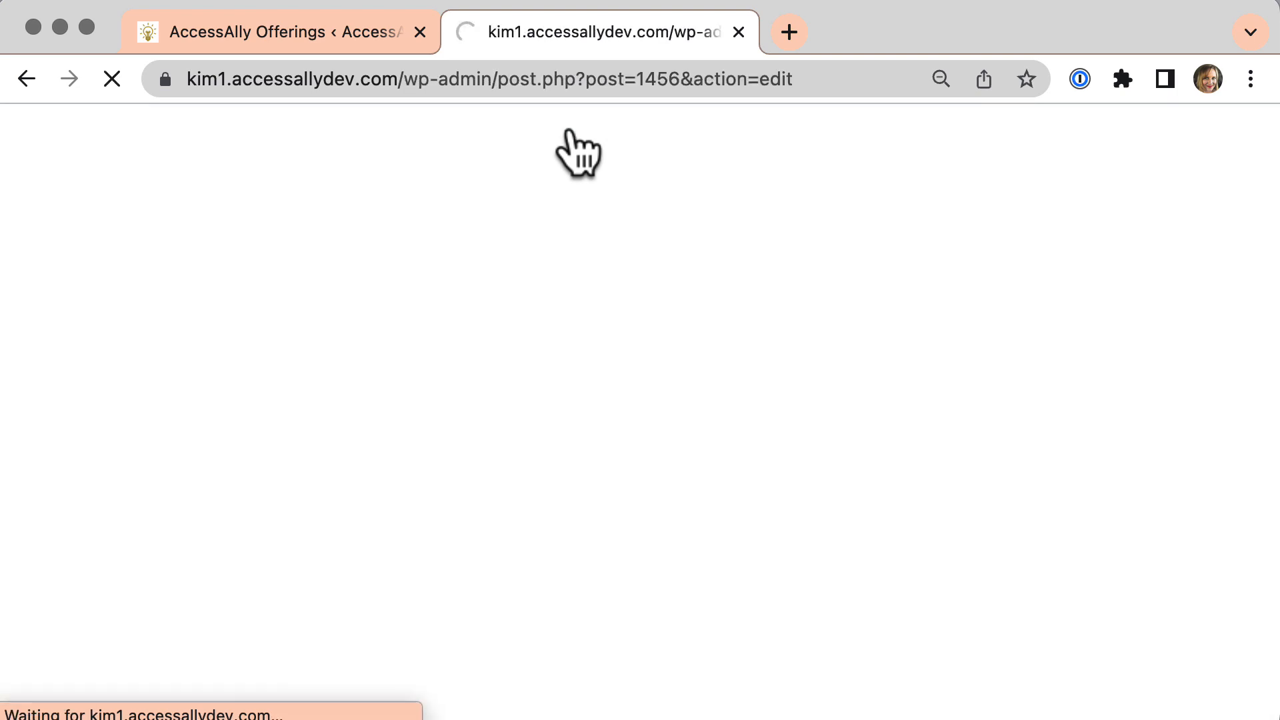
Step: Examine Module 2's objectives in the ProgressAlly page settings and expand the media settings of Module 2 Video
left_click_drag(952, 249, 978, 528)
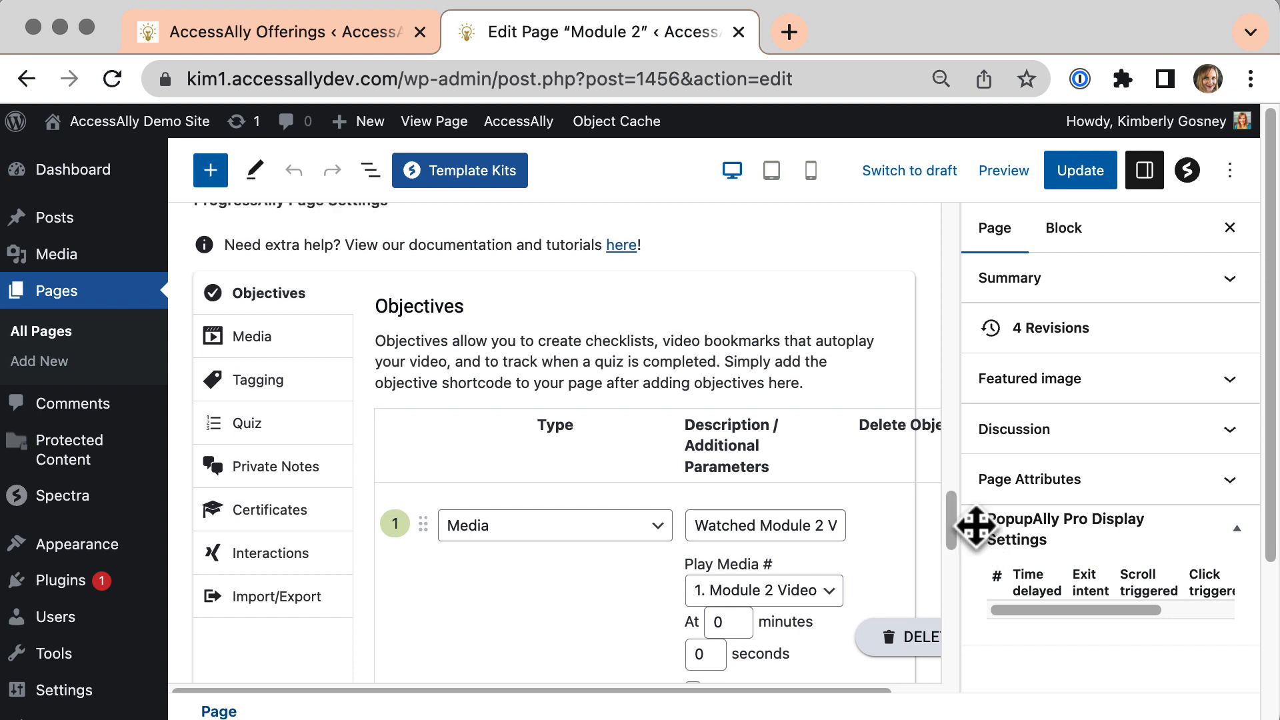
left_click_drag(954, 534, 953, 553)
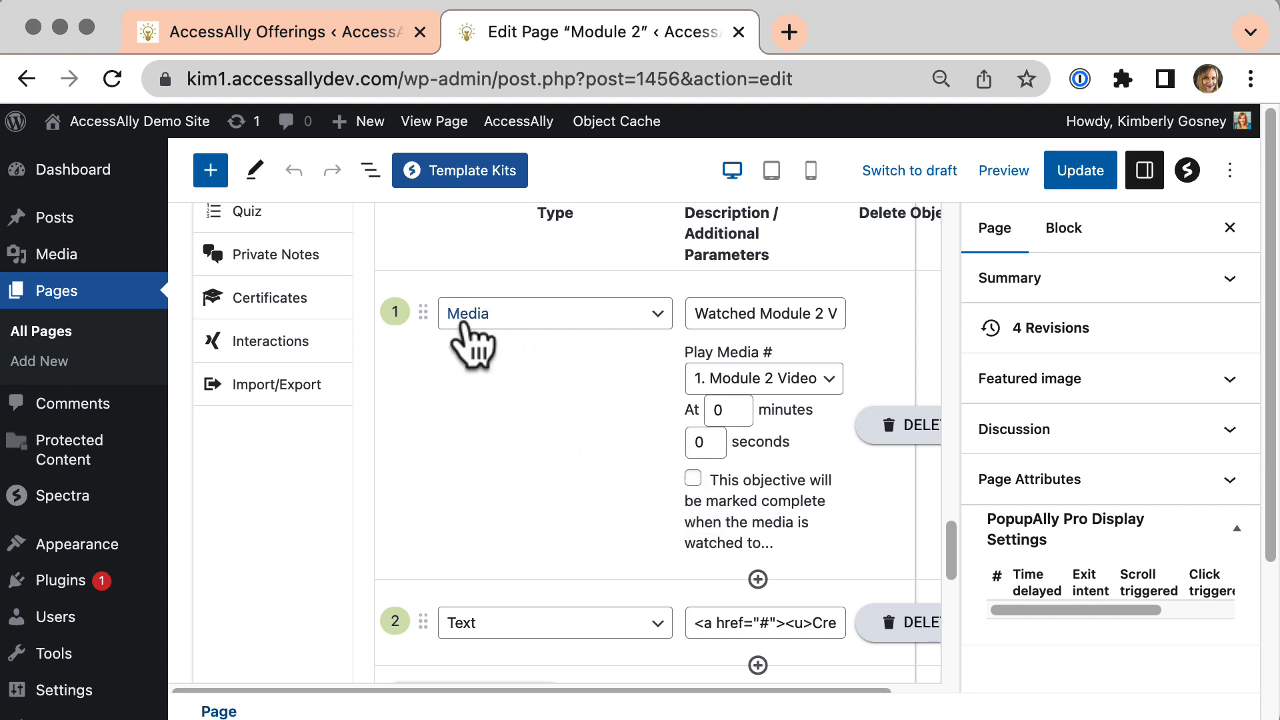
left_click_drag(951, 543, 945, 525)
left_click(252, 318)
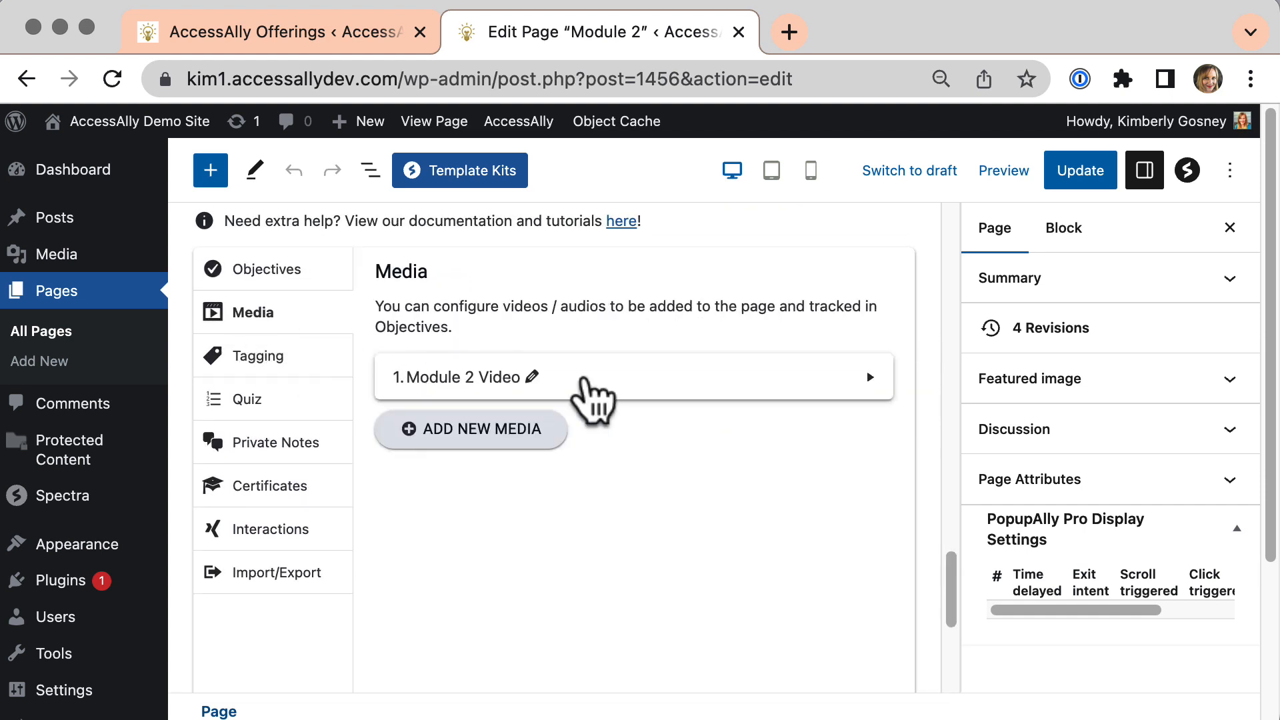
left_click(612, 389)
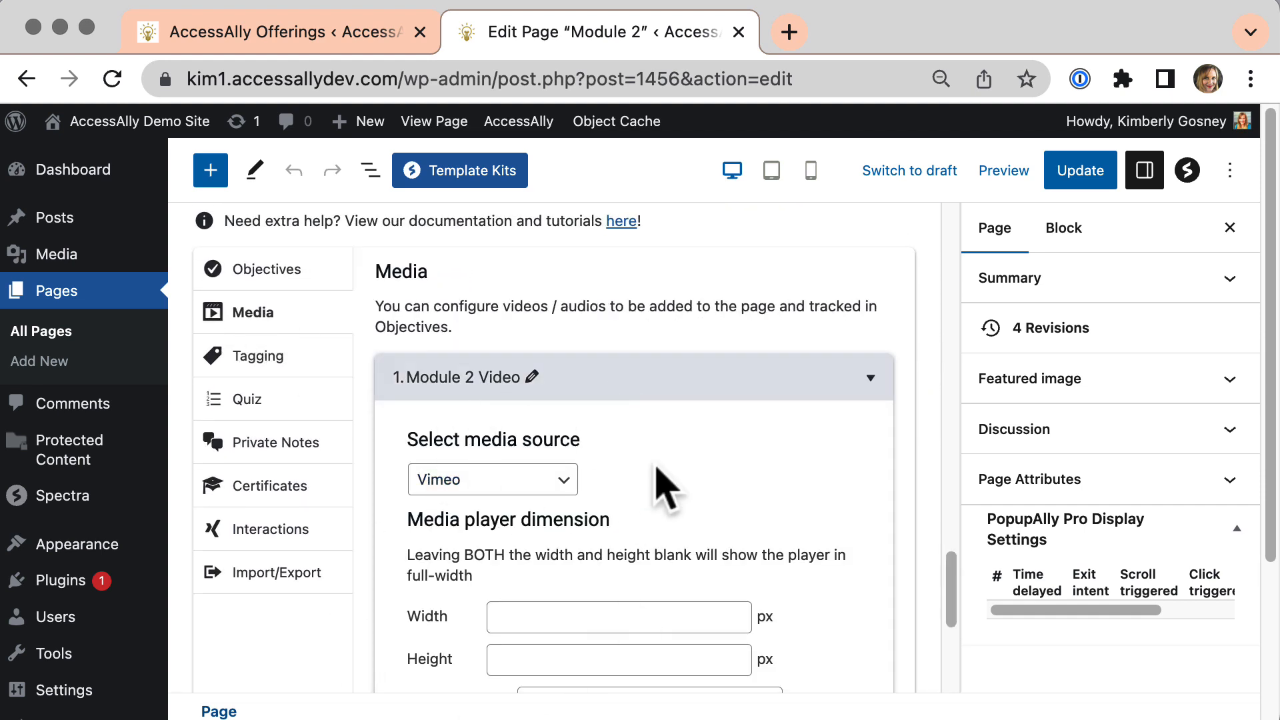
Step: Review the Vimeo source, player dimension and video ID settings of Module 2 Video, and return to the page's objectives
scroll(667, 490, "down", 3)
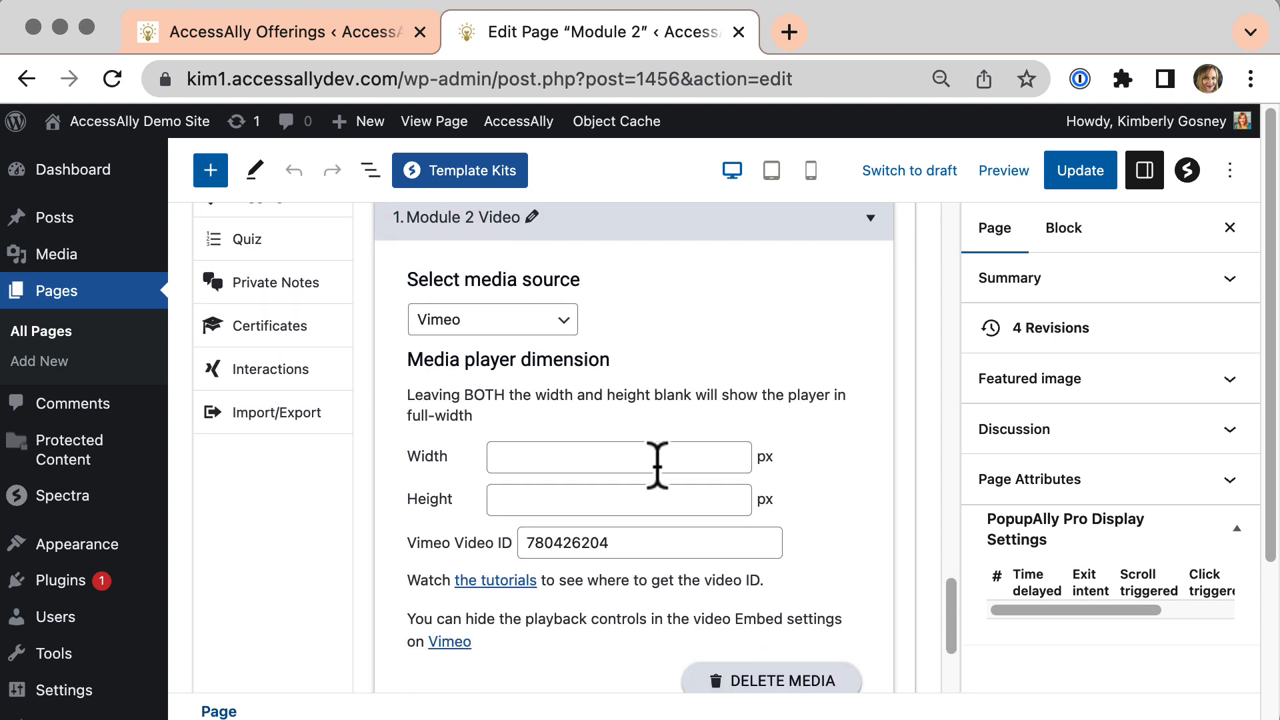
scroll(658, 480, "up", 4)
left_click(287, 322)
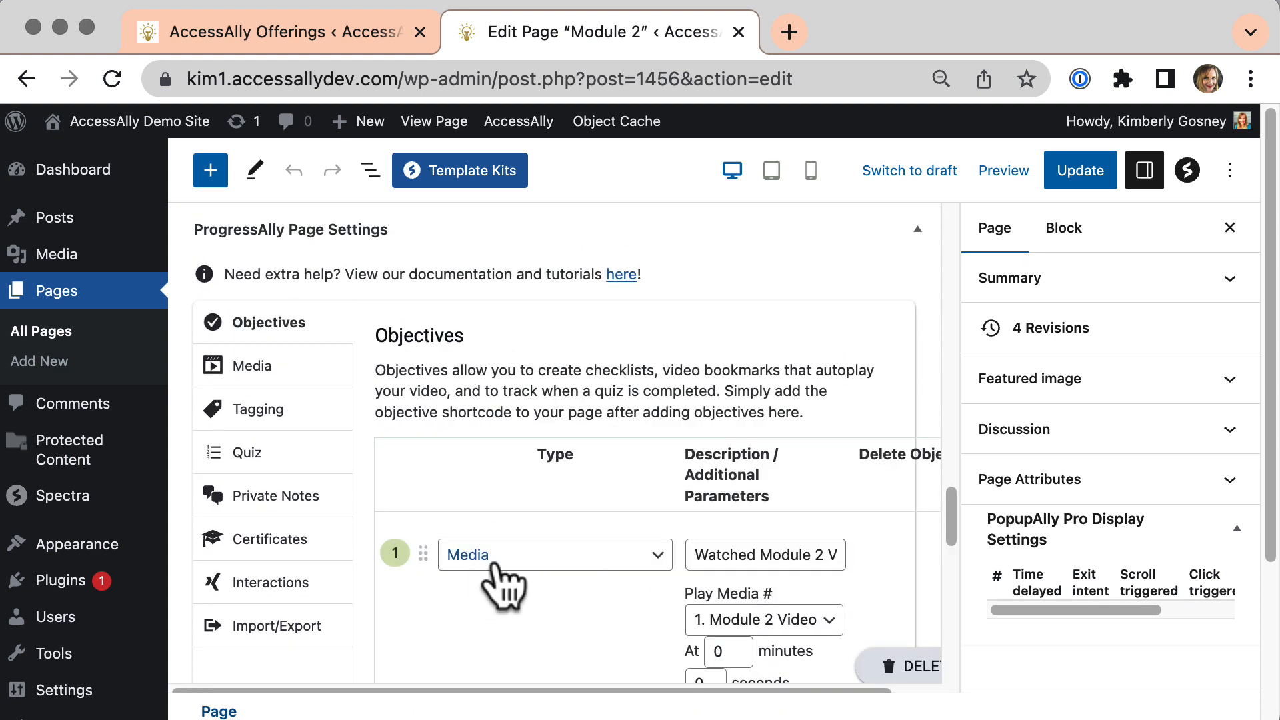
Step: Try the option that marks the Module 2 media objective complete once the video is watched to a set time, and switch it off again
scroll(507, 595, "down", 5)
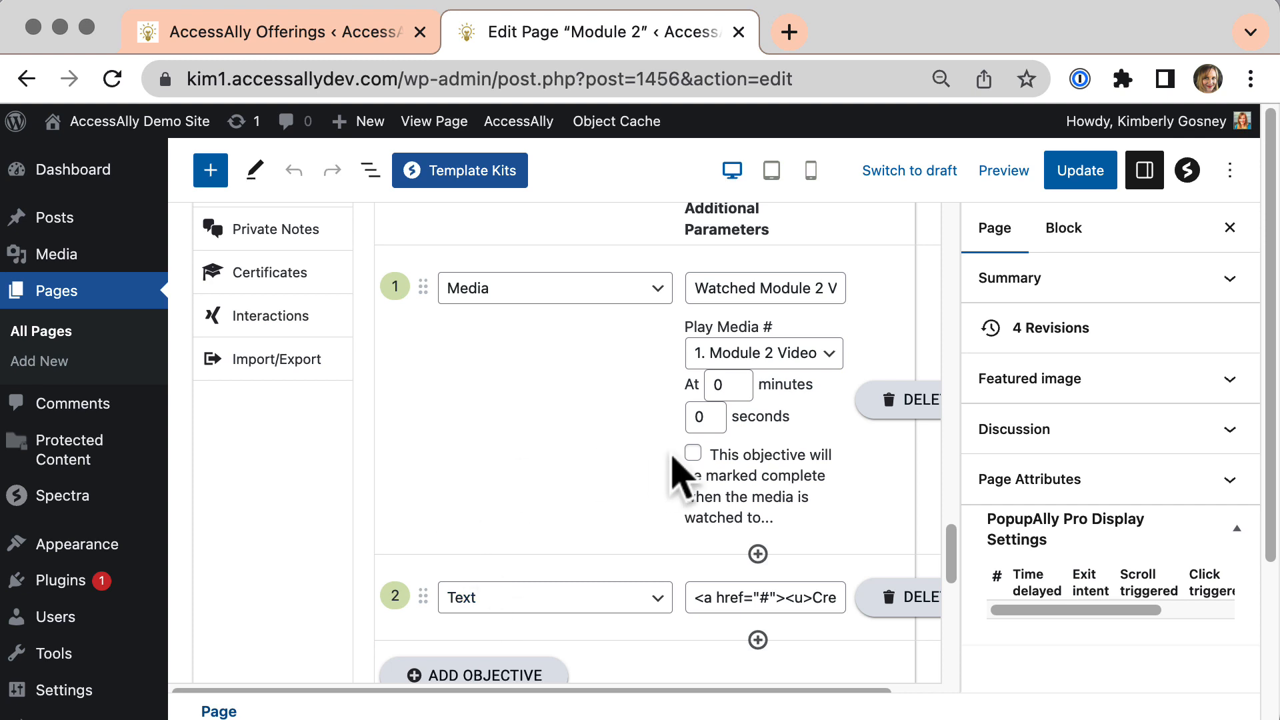
left_click(693, 454)
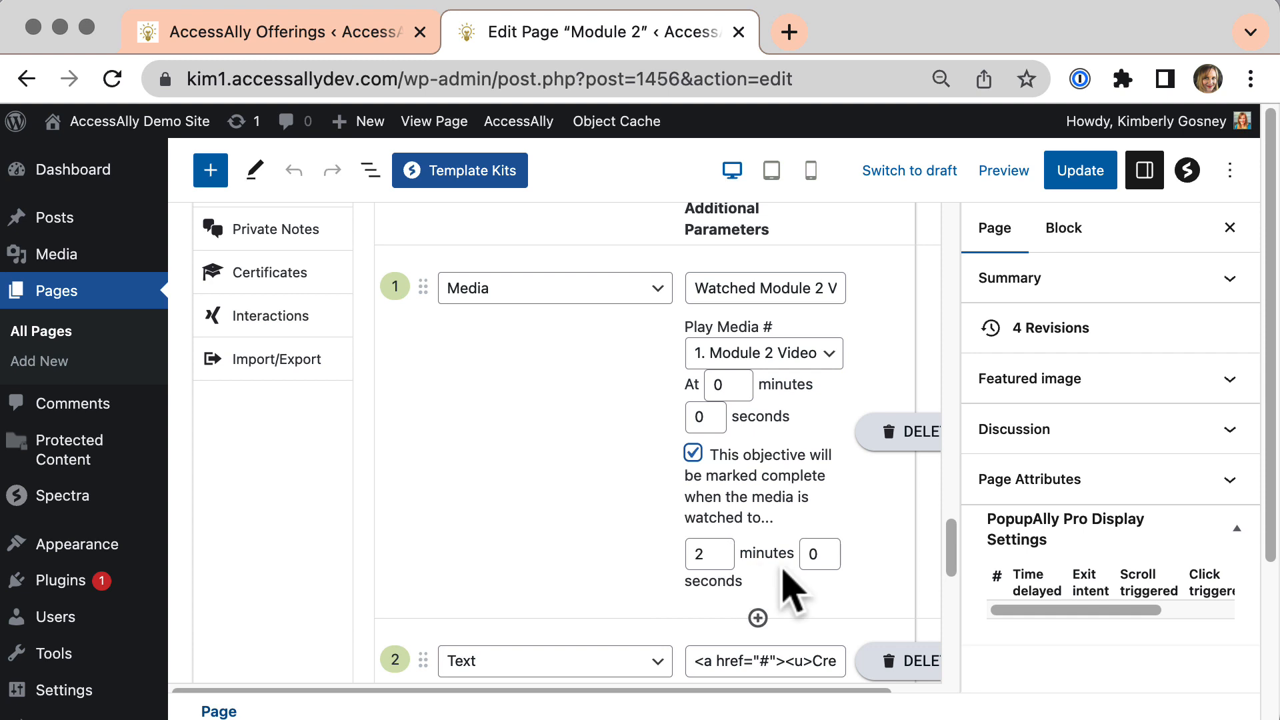
left_click(693, 455)
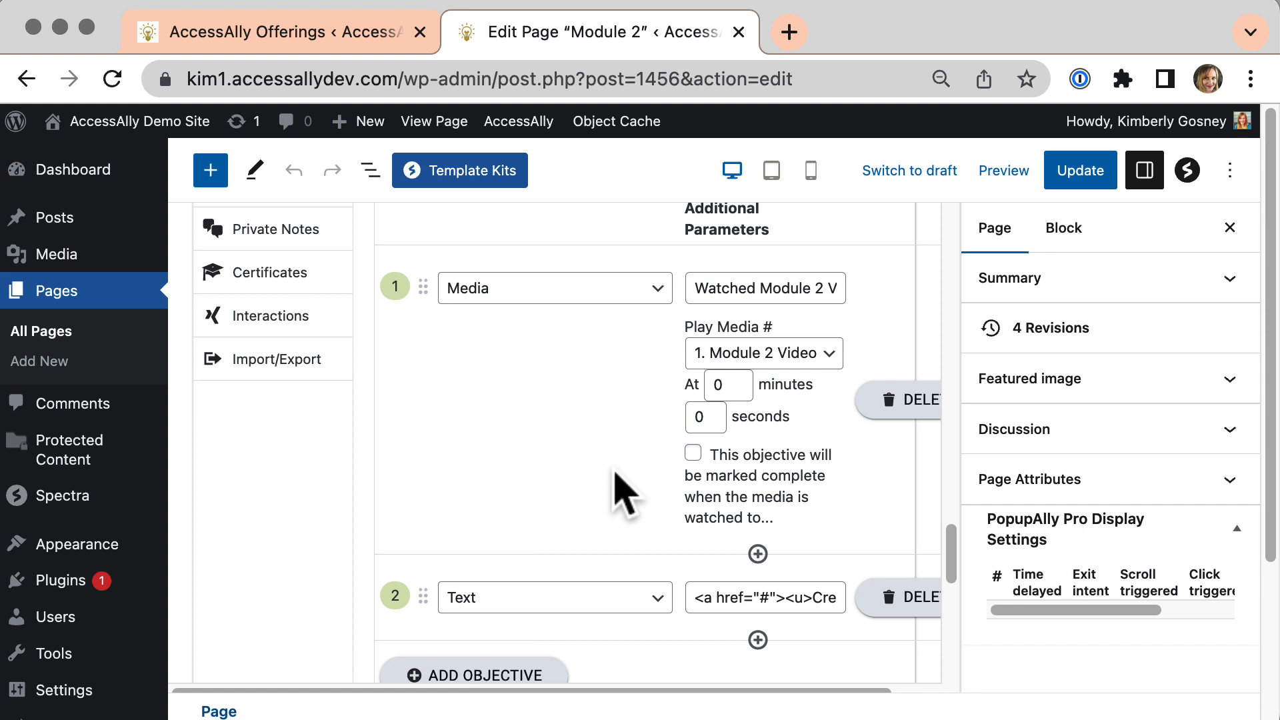
Step: Open the AccessAlly shortcode generator from the Module 2 page and select the Media Player feature
scroll(508, 346, "up", 2)
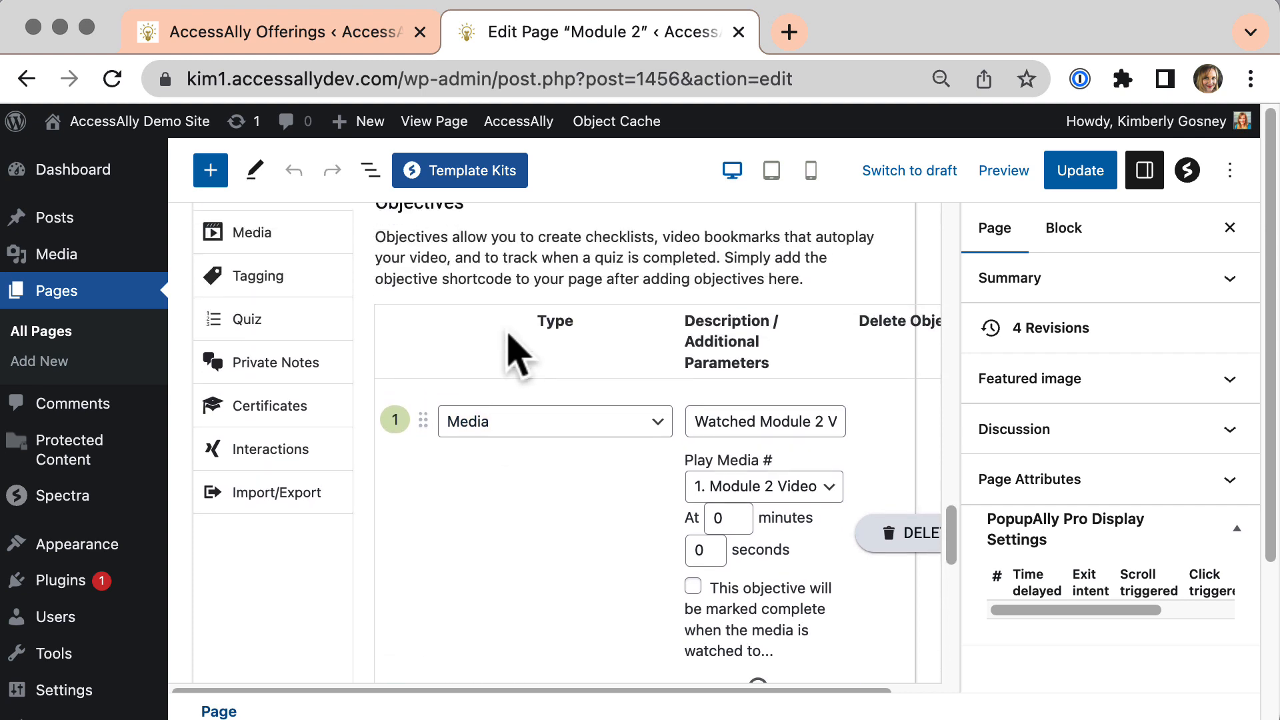
scroll(510, 344, "up", 2)
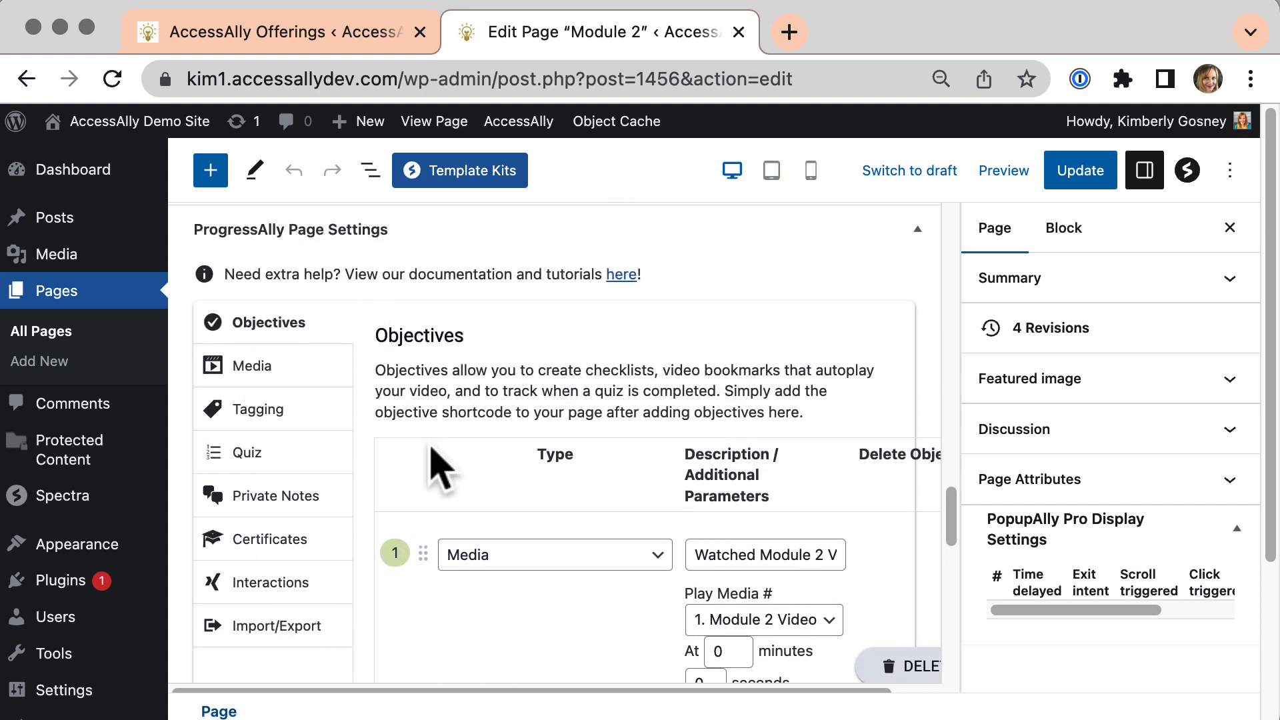
scroll(433, 453, "up", 10)
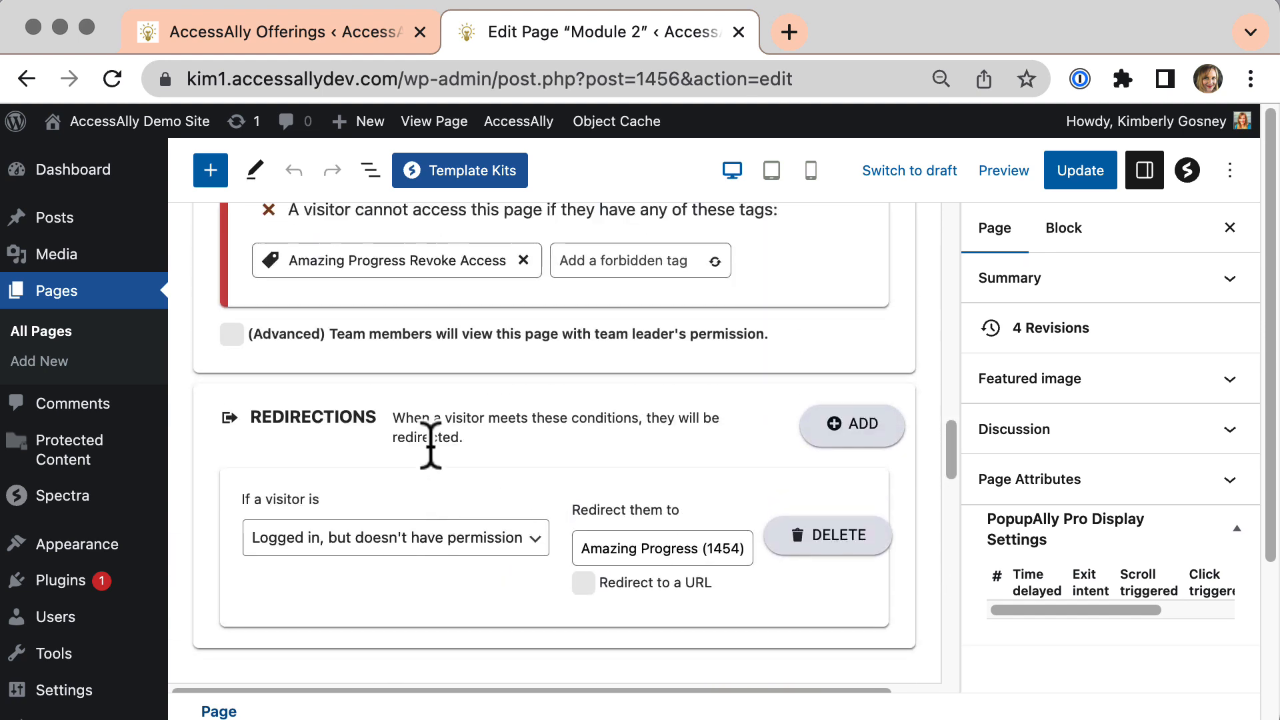
scroll(430, 445, "up", 15)
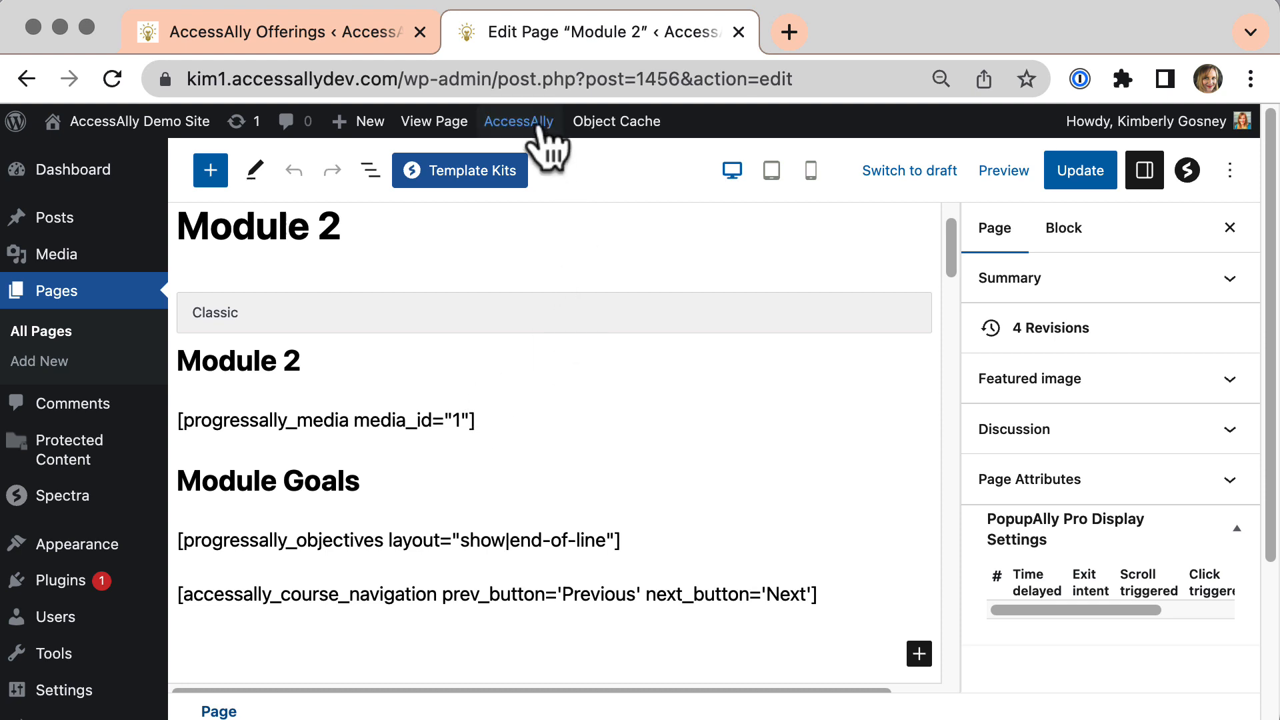
mouse_move(533, 125)
left_click(558, 160)
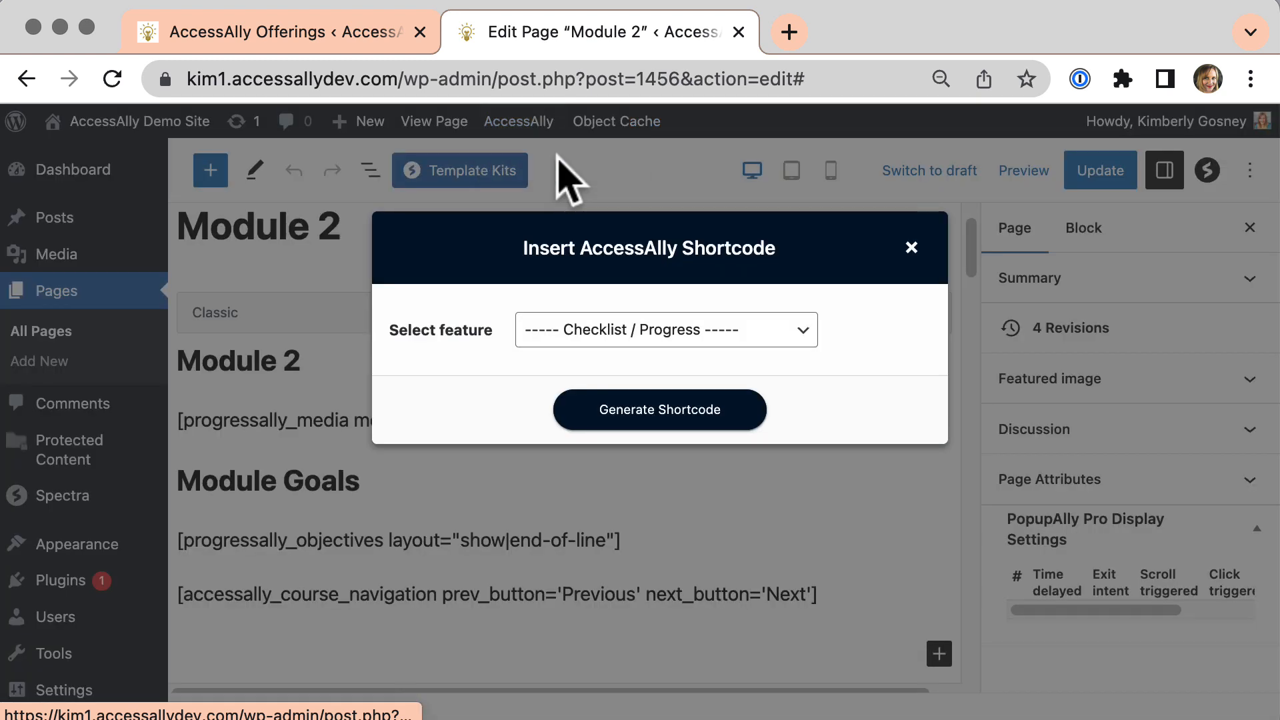
left_click(637, 330)
left_click(580, 384)
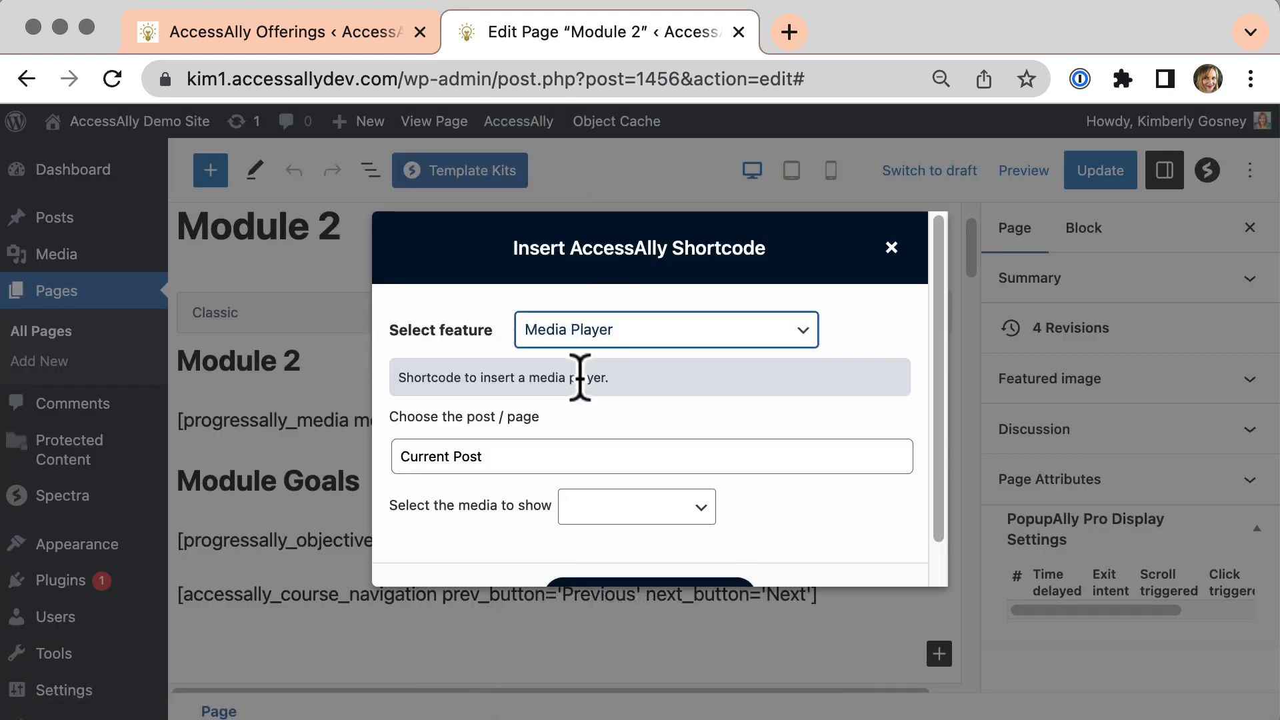
Step: Generate and copy the media player shortcode for 1. Module 2 Video on the current post, and close the generator
left_click(634, 508)
left_click(630, 539)
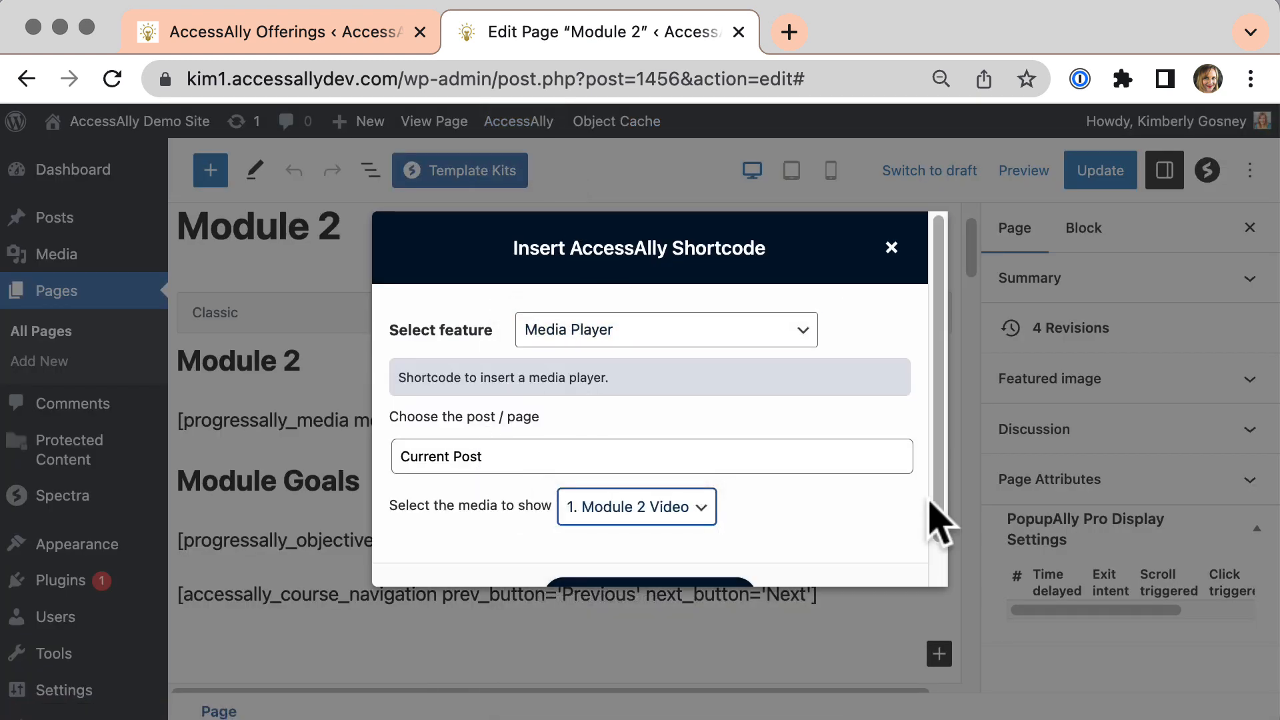
left_click_drag(943, 514, 952, 591)
left_click(703, 550)
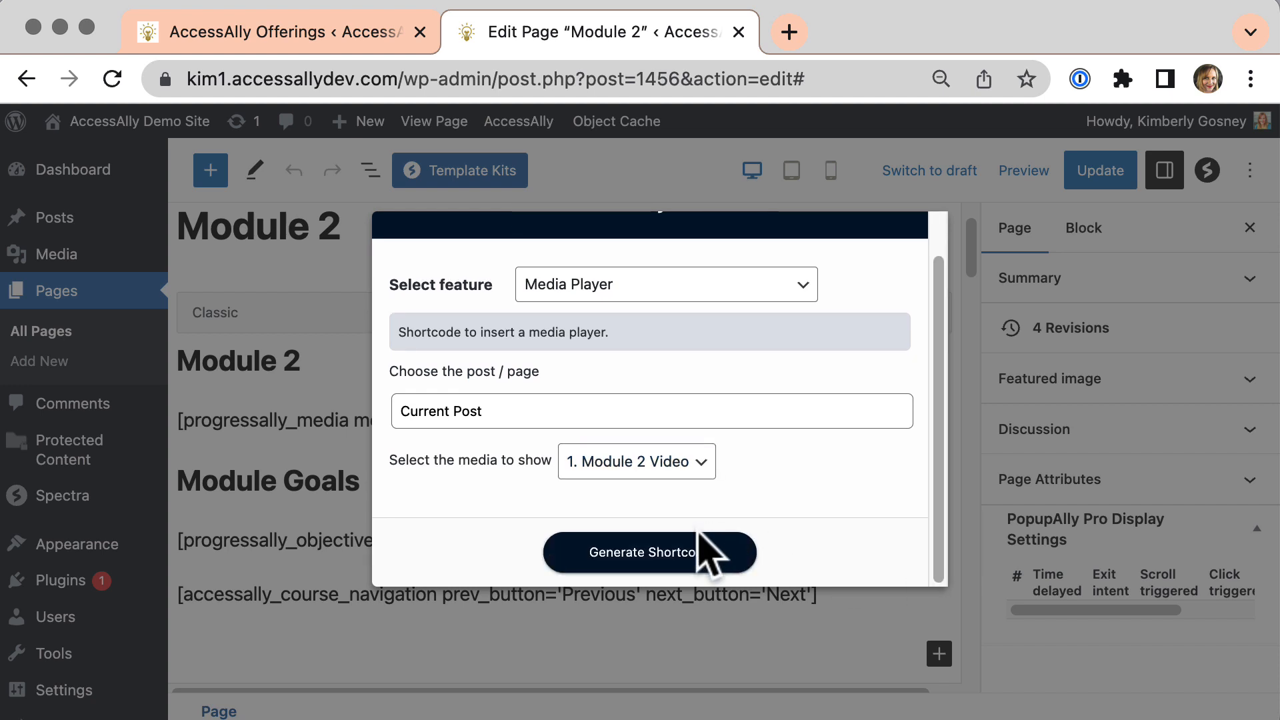
left_click_drag(946, 513, 945, 590)
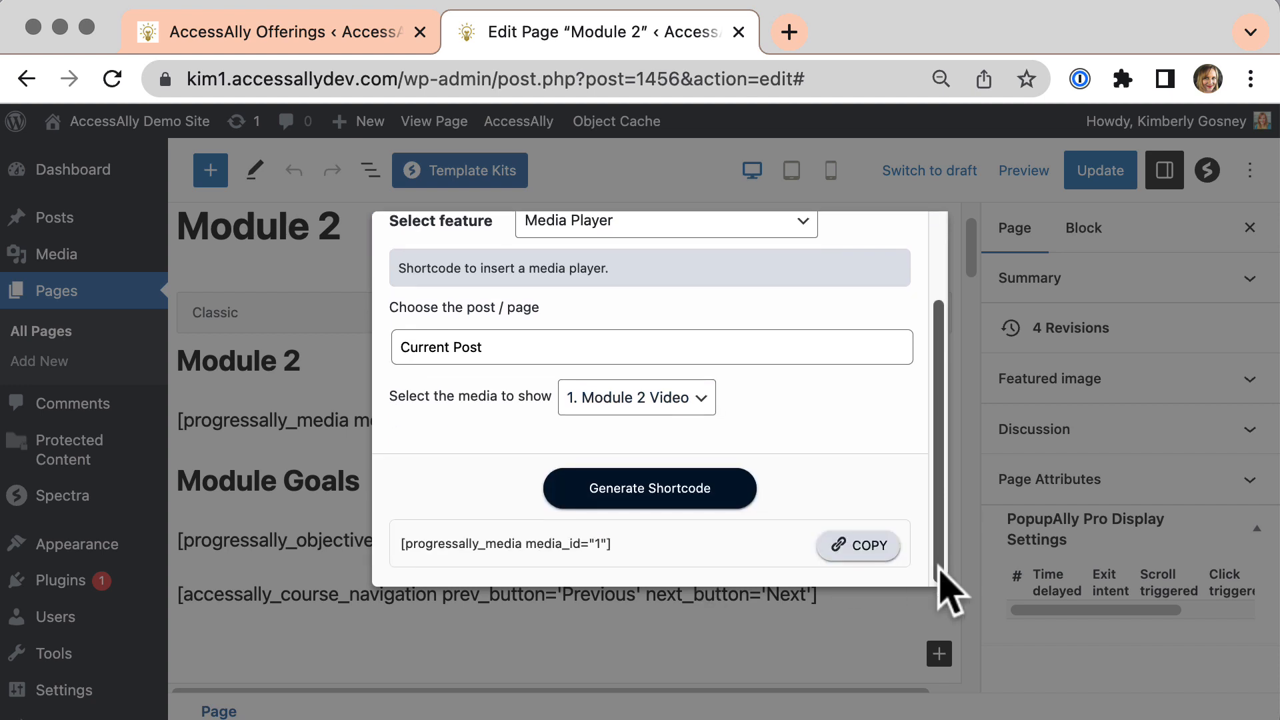
left_click(861, 542)
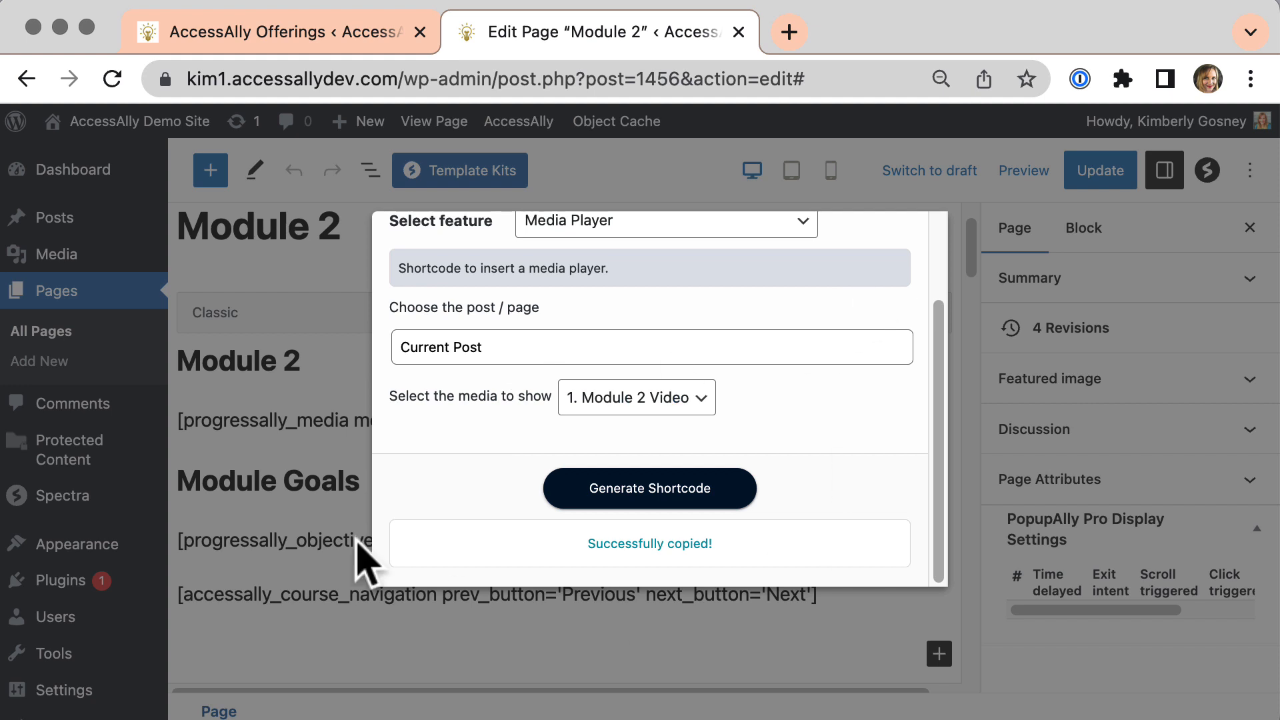
left_click(272, 454)
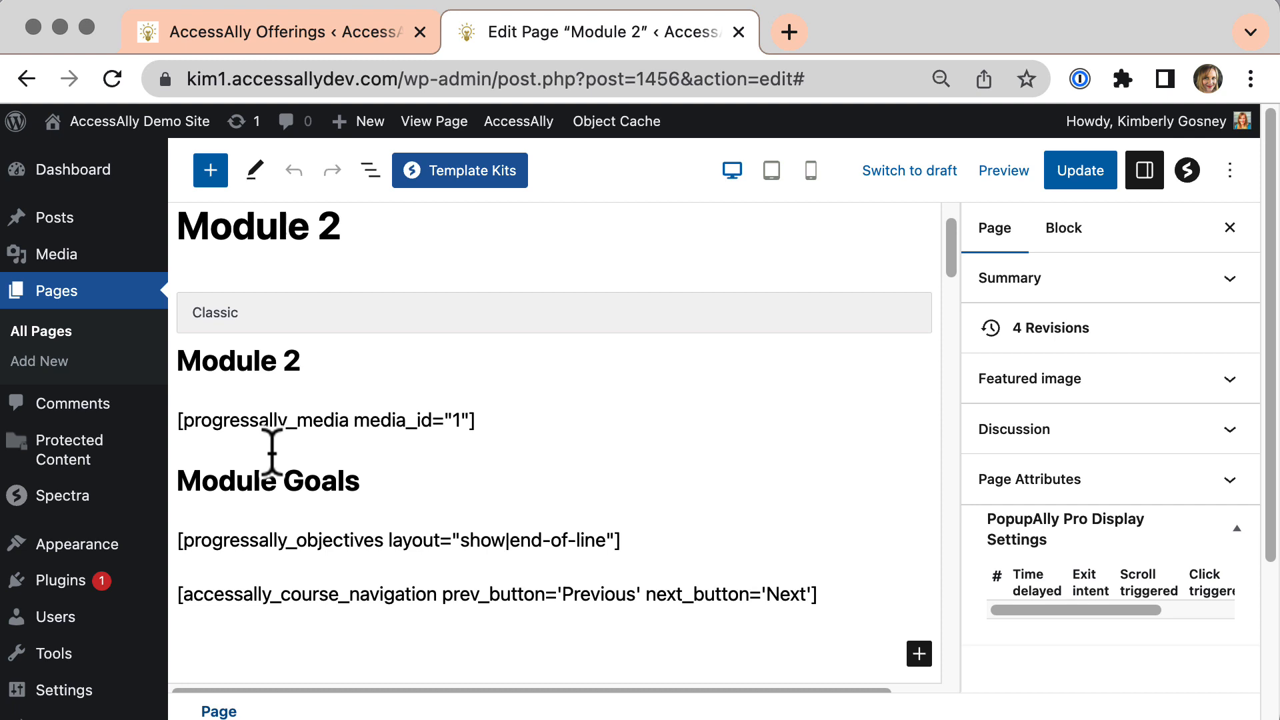
Step: Generate and copy an Objective List shortcode for the current post with checkboxes aligned at end of line, and close the generator
mouse_move(518, 121)
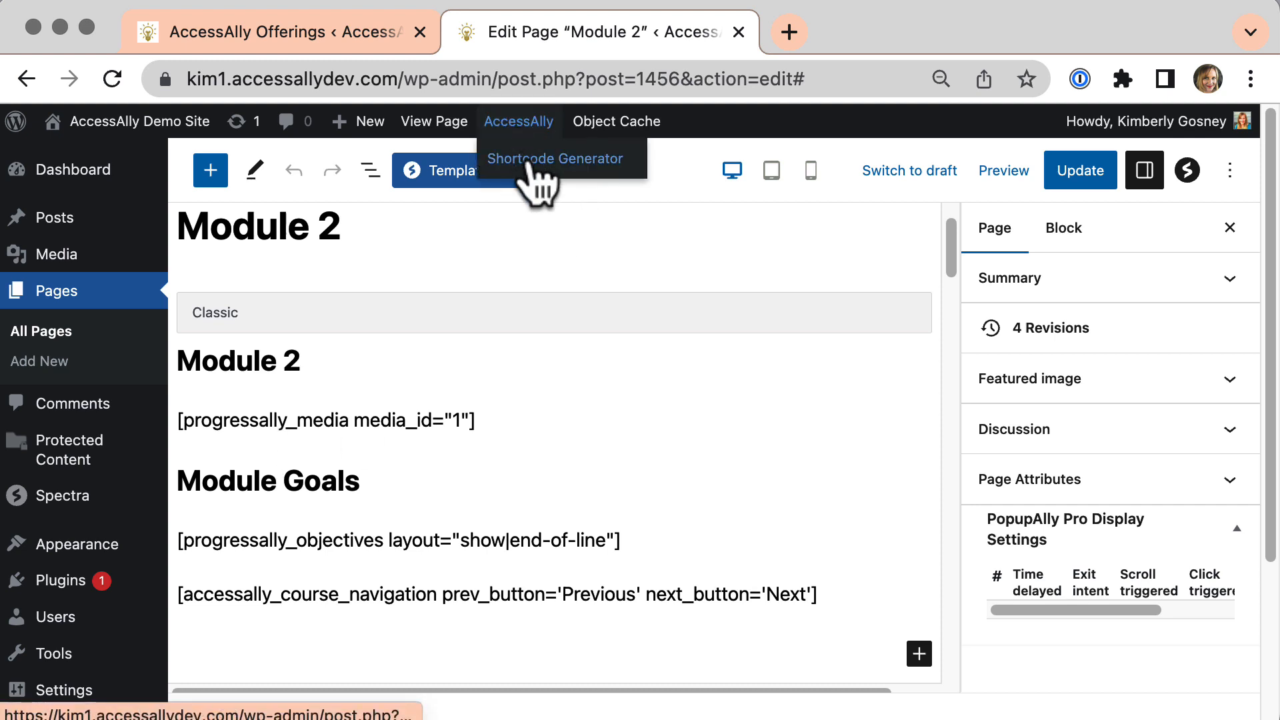
left_click(533, 163)
left_click(633, 328)
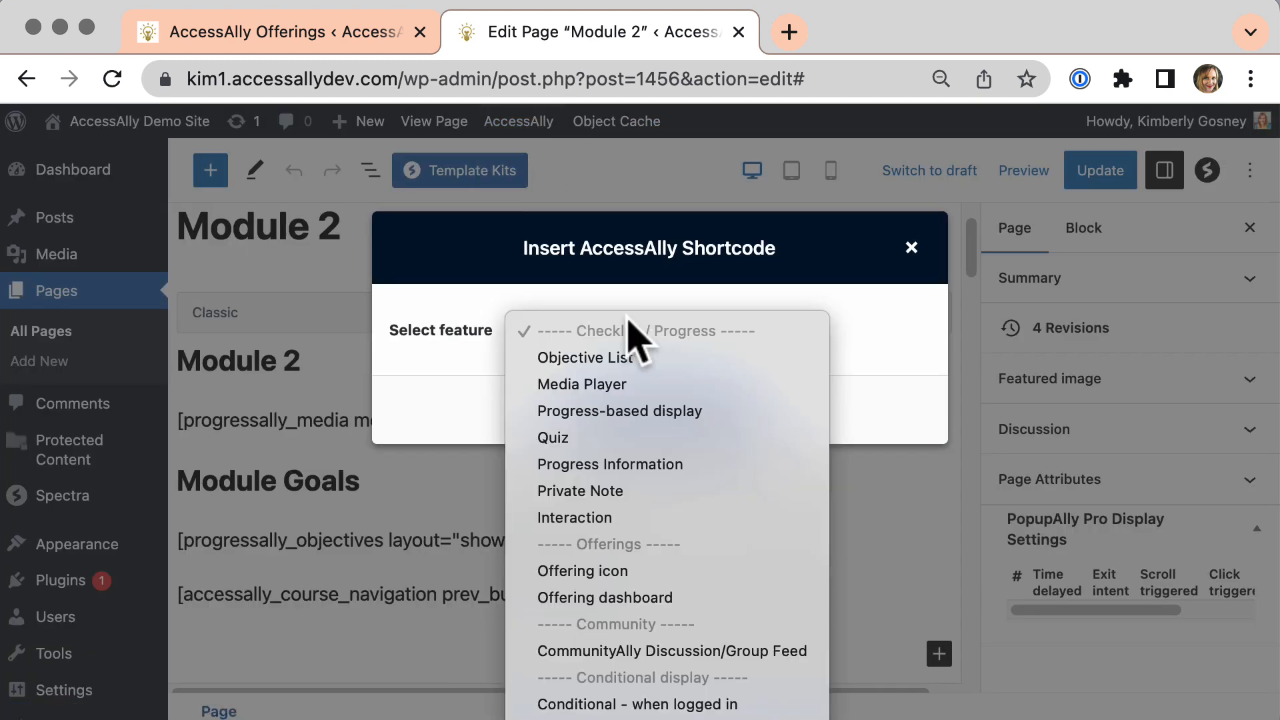
left_click(581, 358)
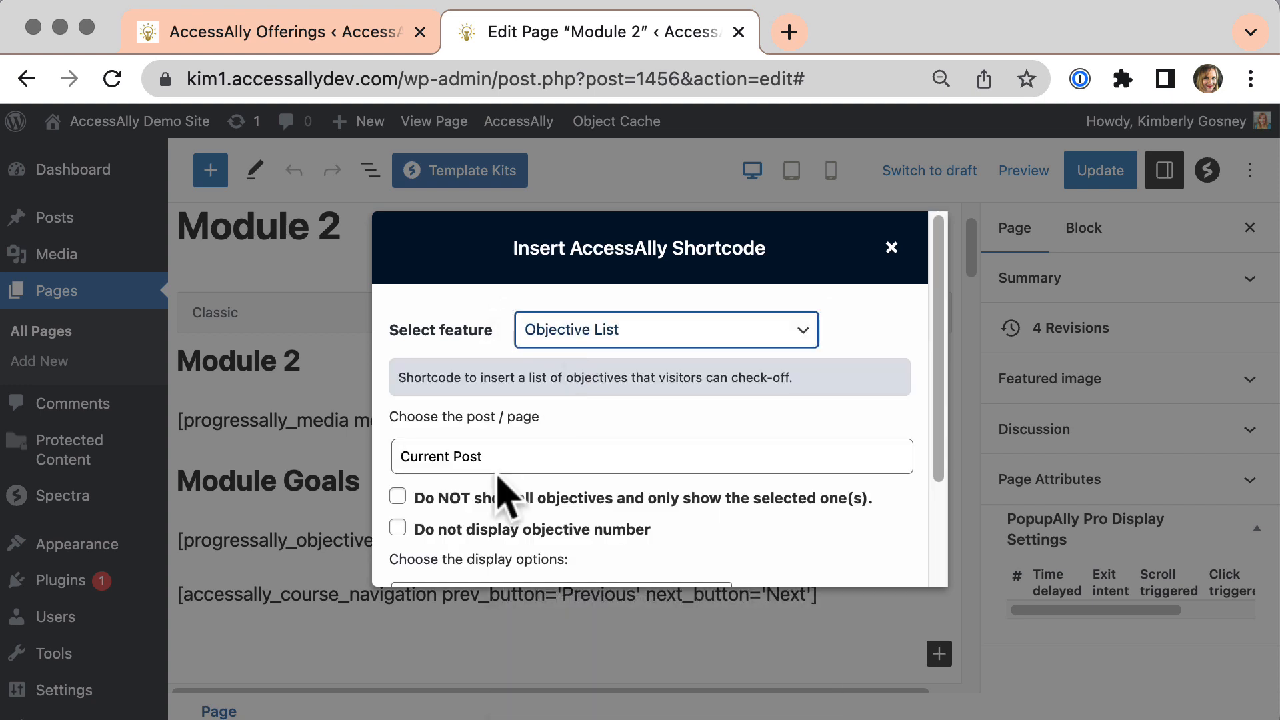
left_click_drag(936, 436, 953, 587)
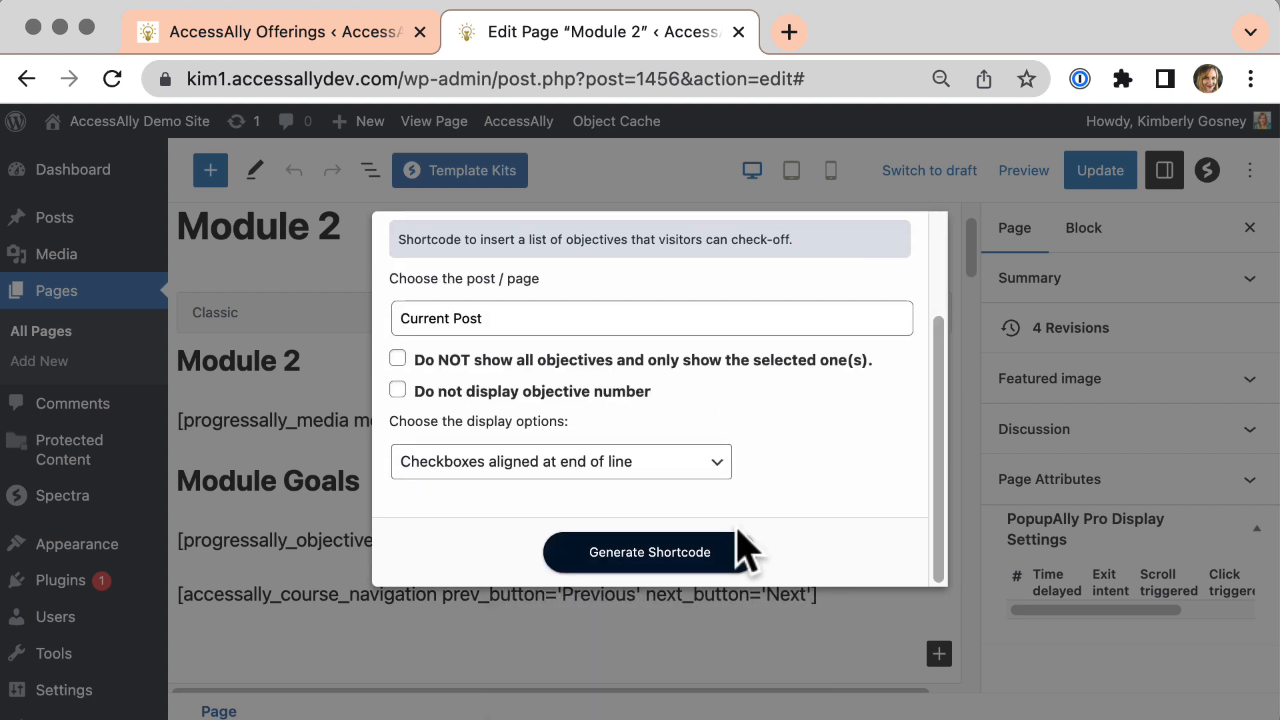
left_click(697, 543)
left_click_drag(936, 508, 940, 564)
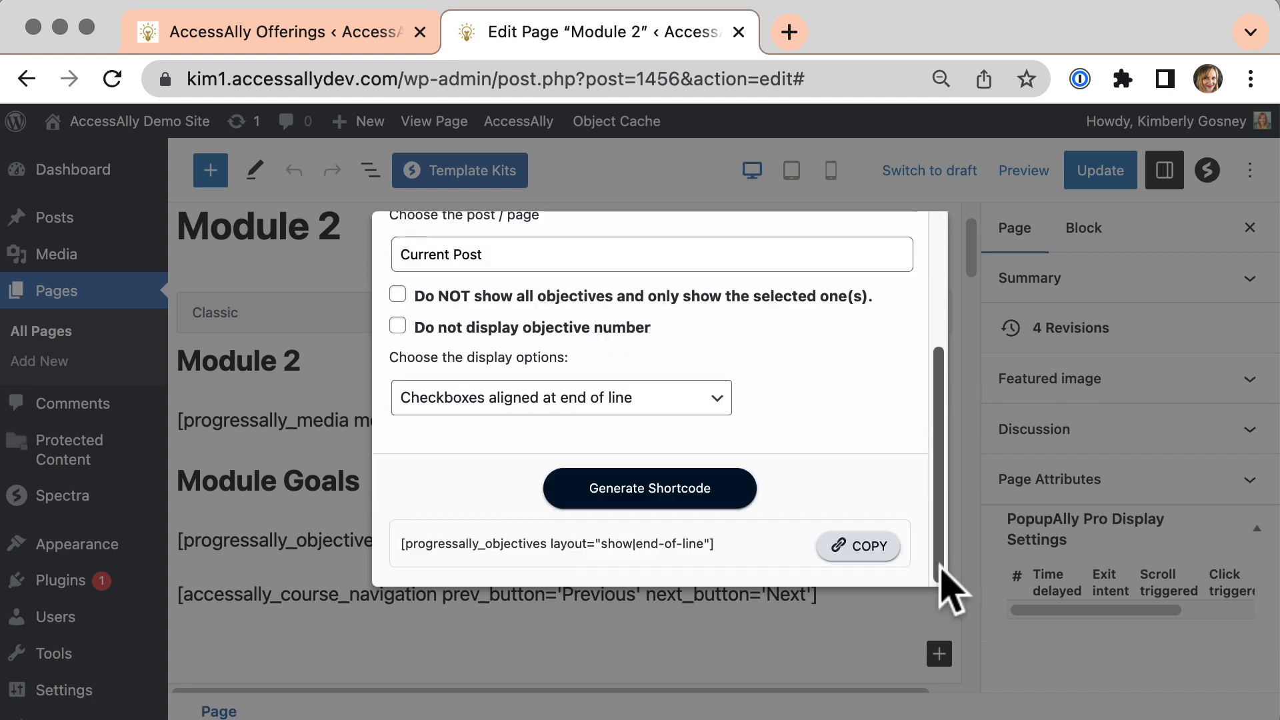
left_click(863, 545)
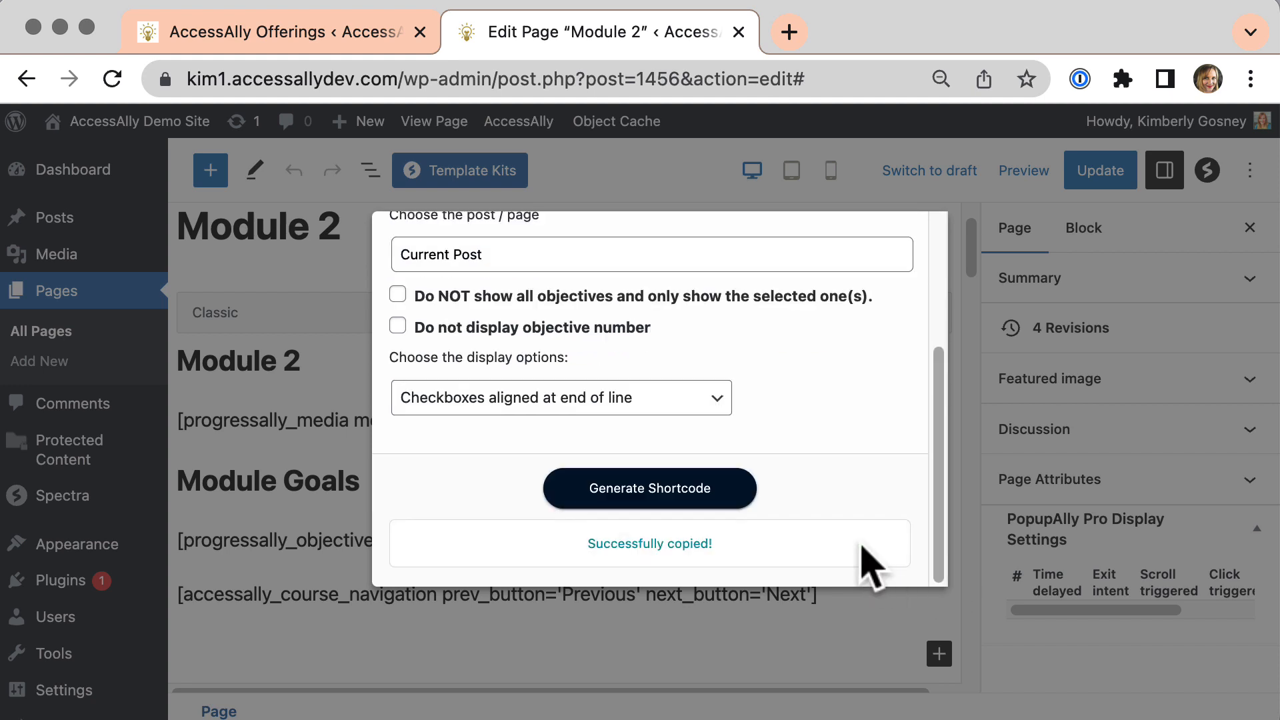
left_click(987, 467)
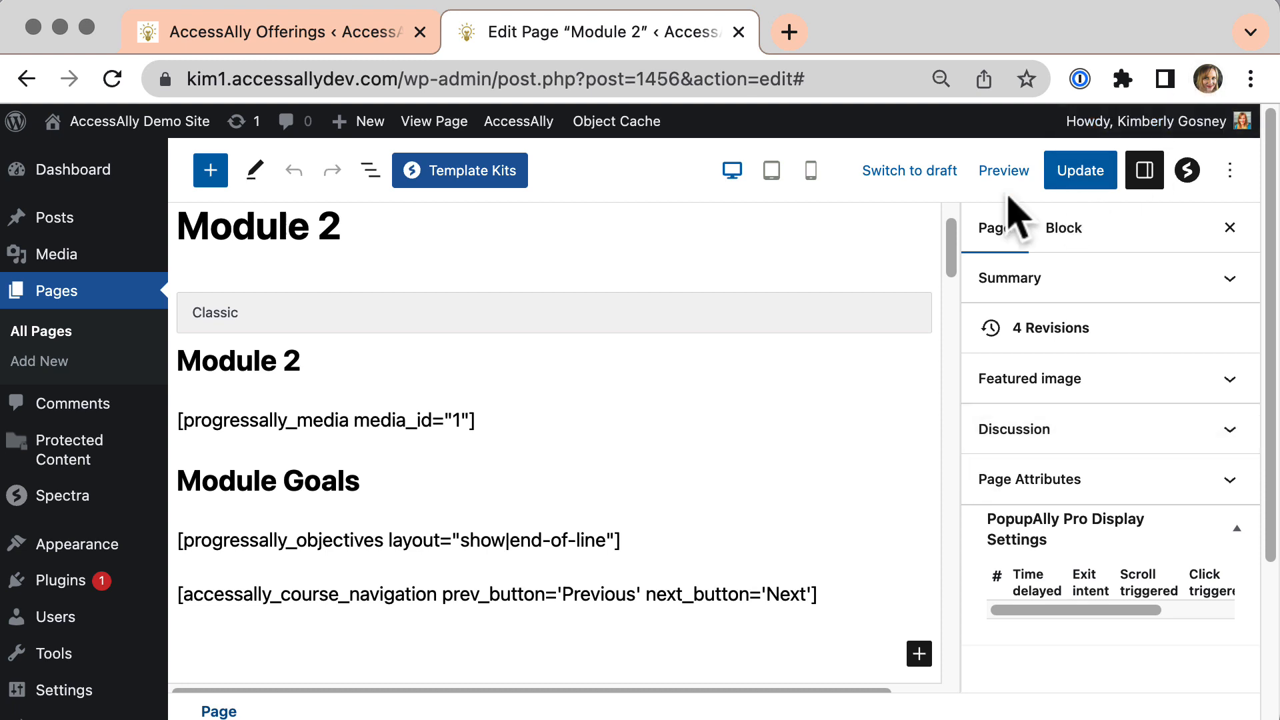
Step: View the live Module 2 page and examine how the video and the Module Goals checklist are displayed
left_click(428, 132)
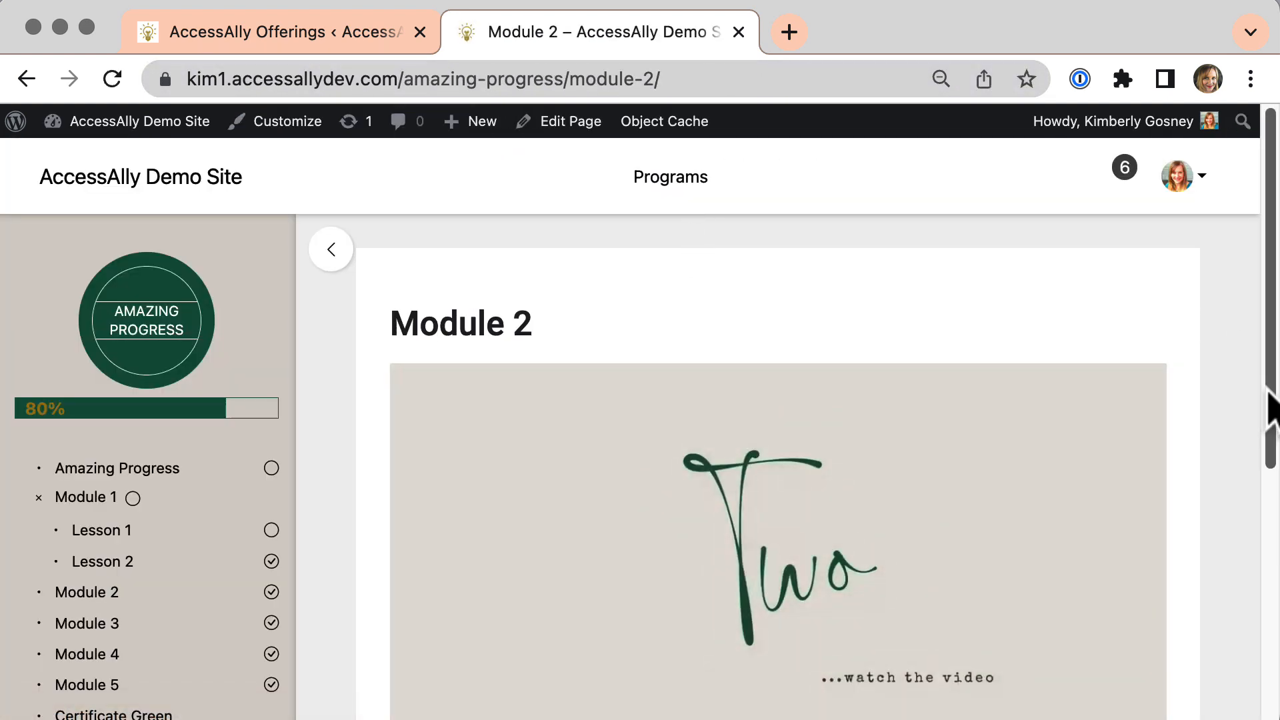
scroll(1269, 406, "down", 2)
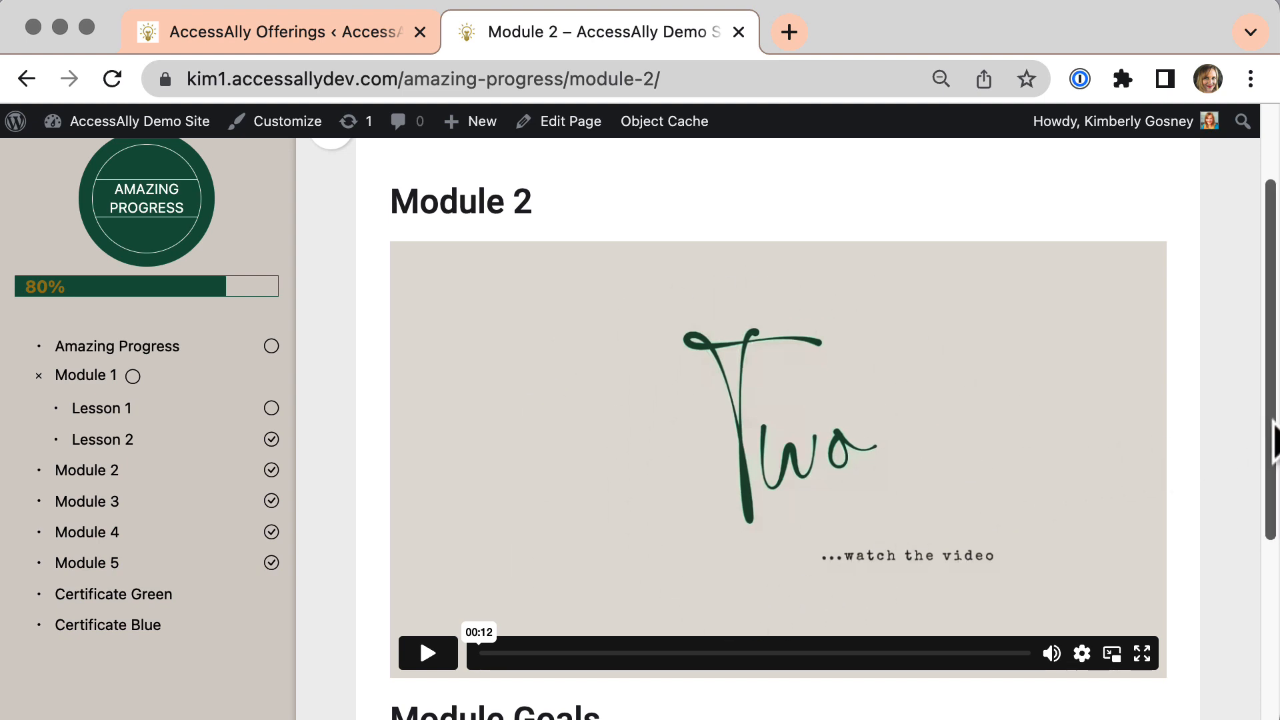
scroll(1270, 438, "down", 2)
scroll(800, 427, "down", 3)
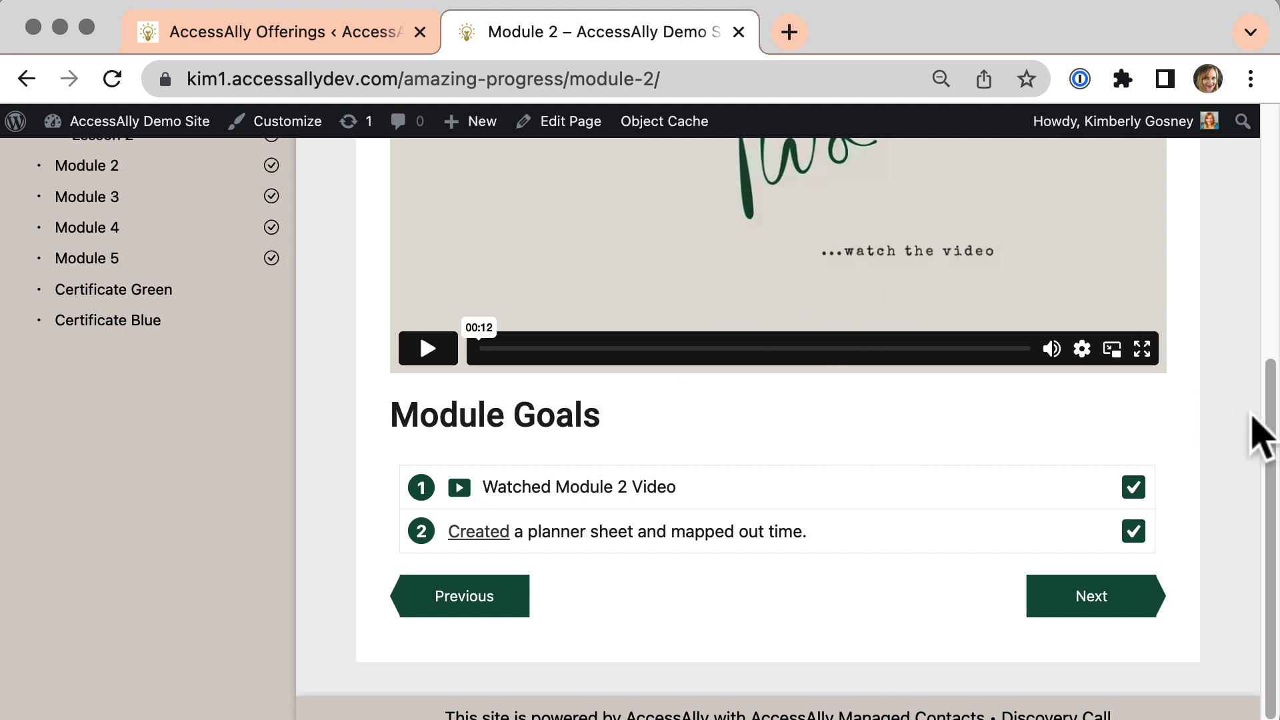
left_click_drag(1266, 429, 1230, 271)
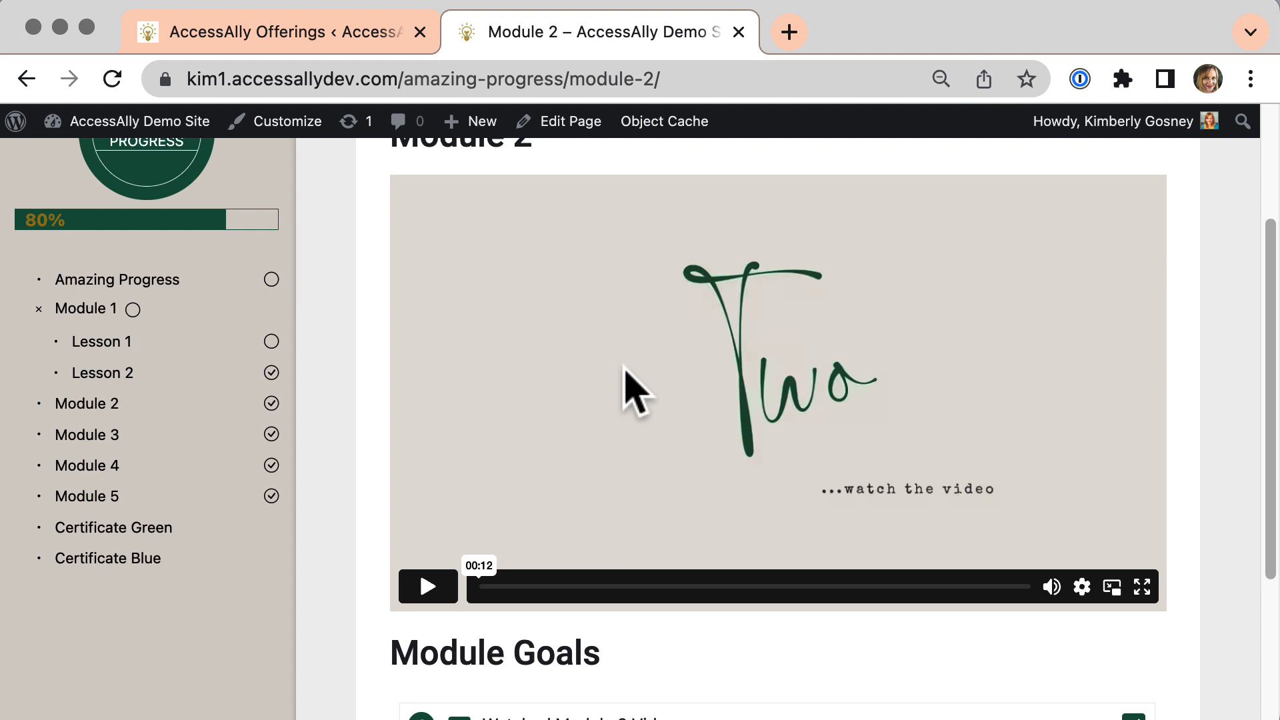
Step: Reopen the Module 2 page for editing and examine the HTML link in the description of its text objective
left_click(572, 126)
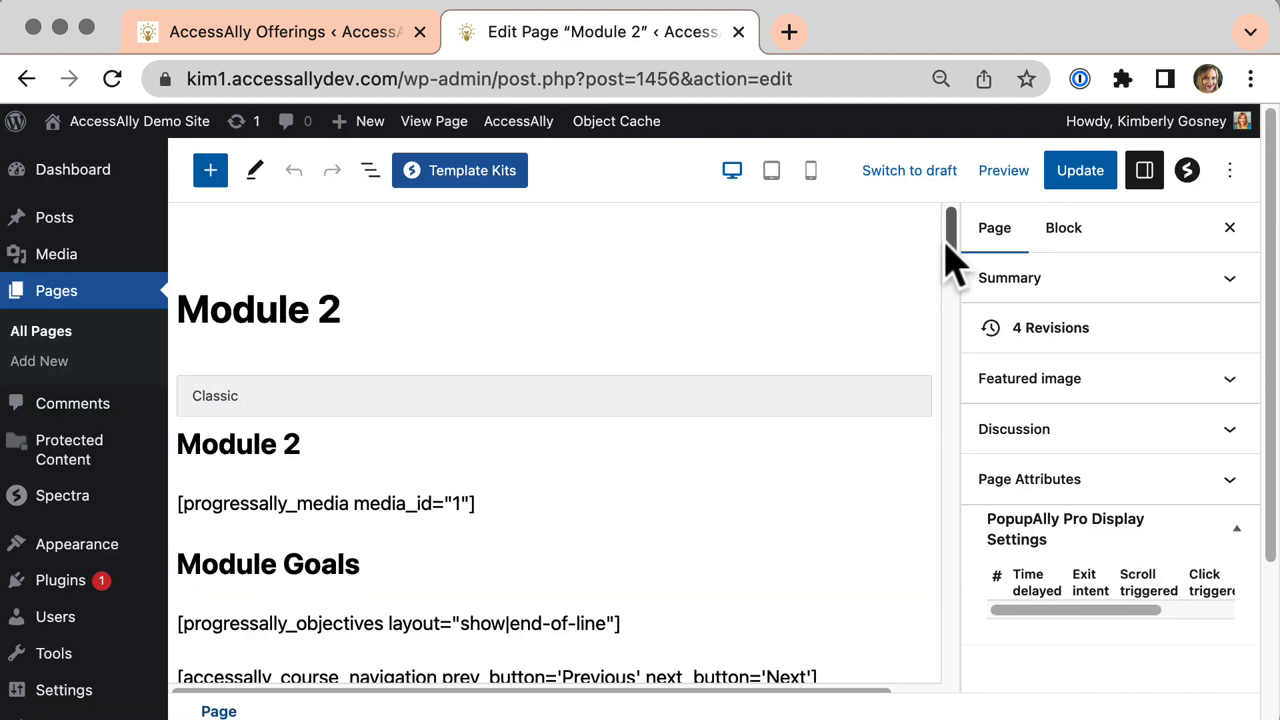
left_click_drag(952, 254, 974, 529)
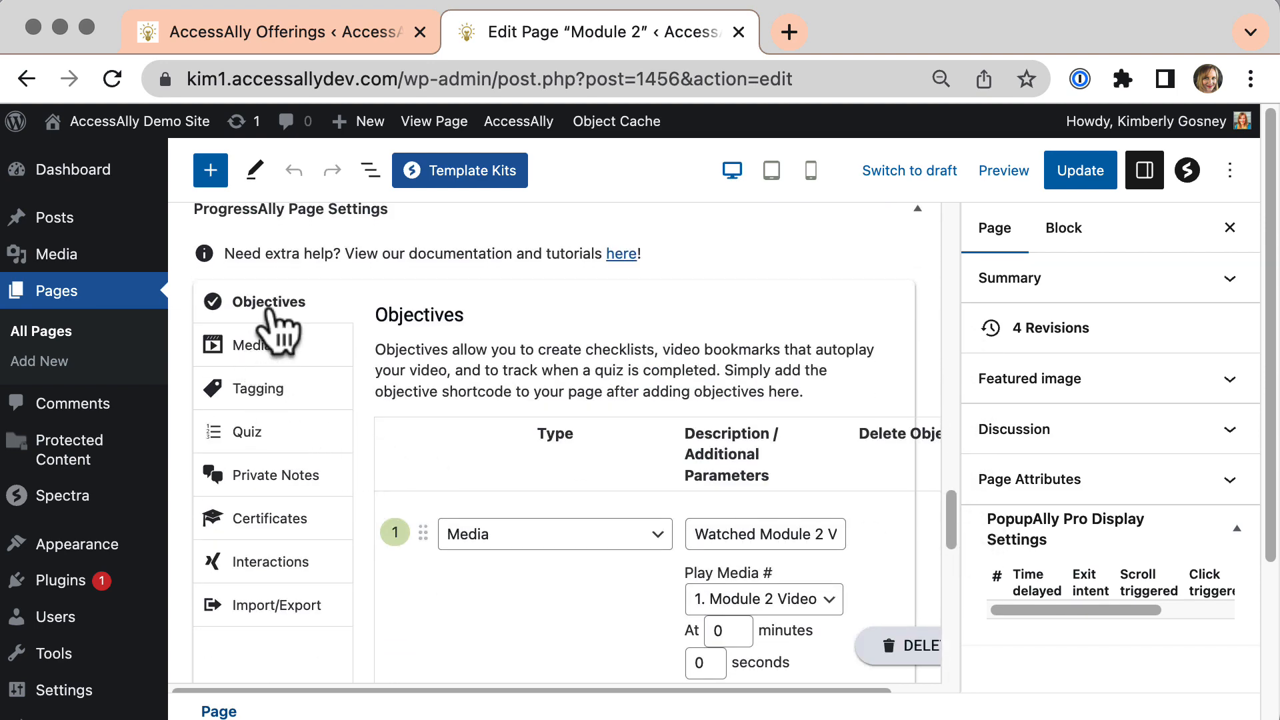
scroll(493, 610, "down", 1)
scroll(497, 610, "down", 8)
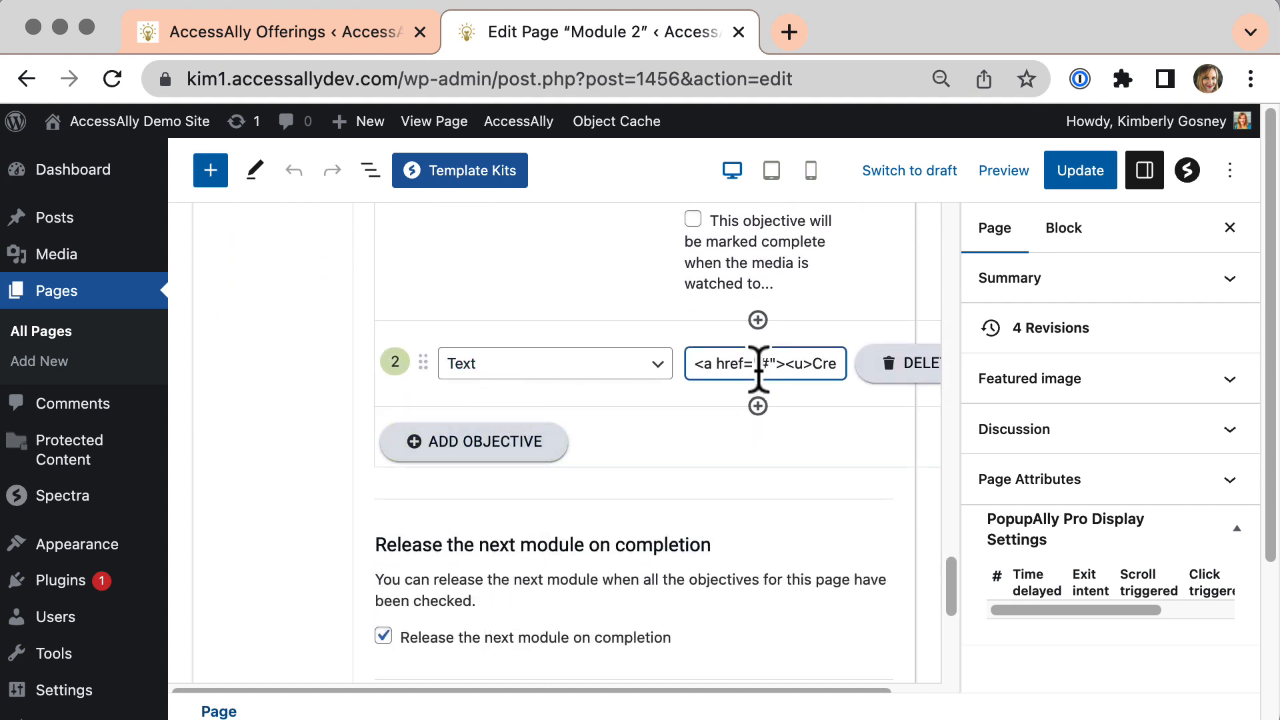
left_click_drag(759, 363, 837, 370)
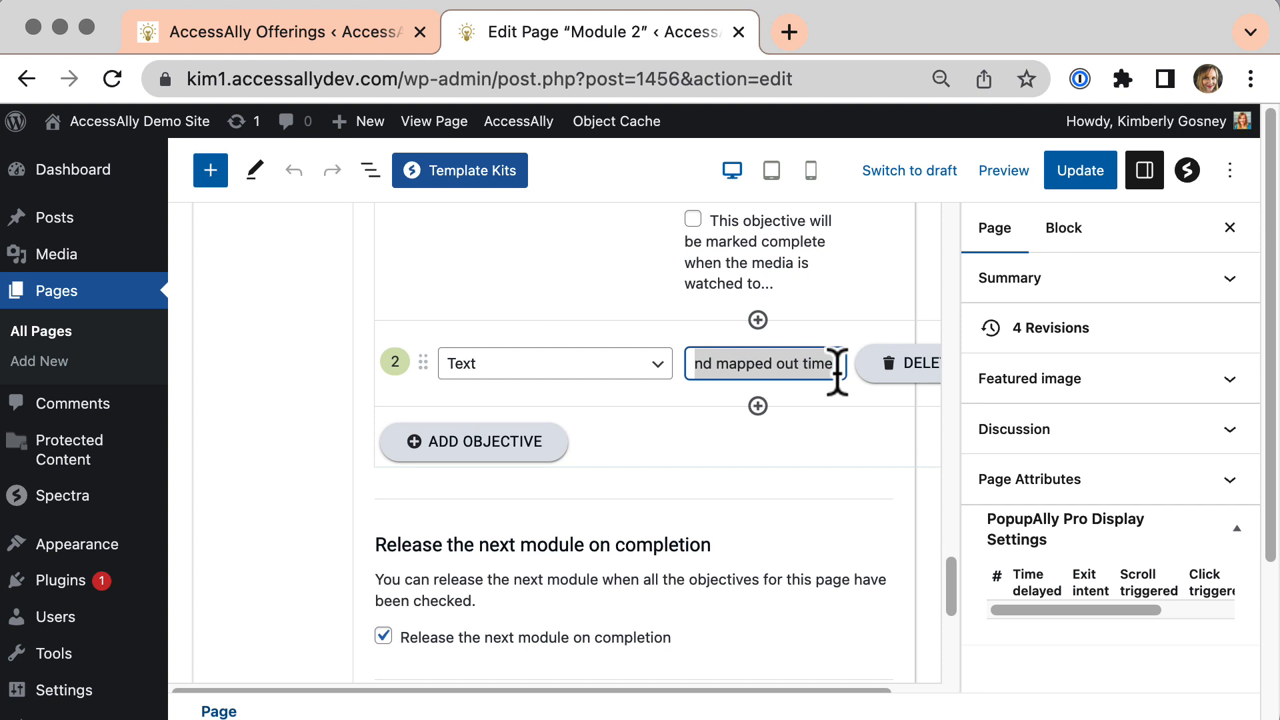
left_click(826, 419)
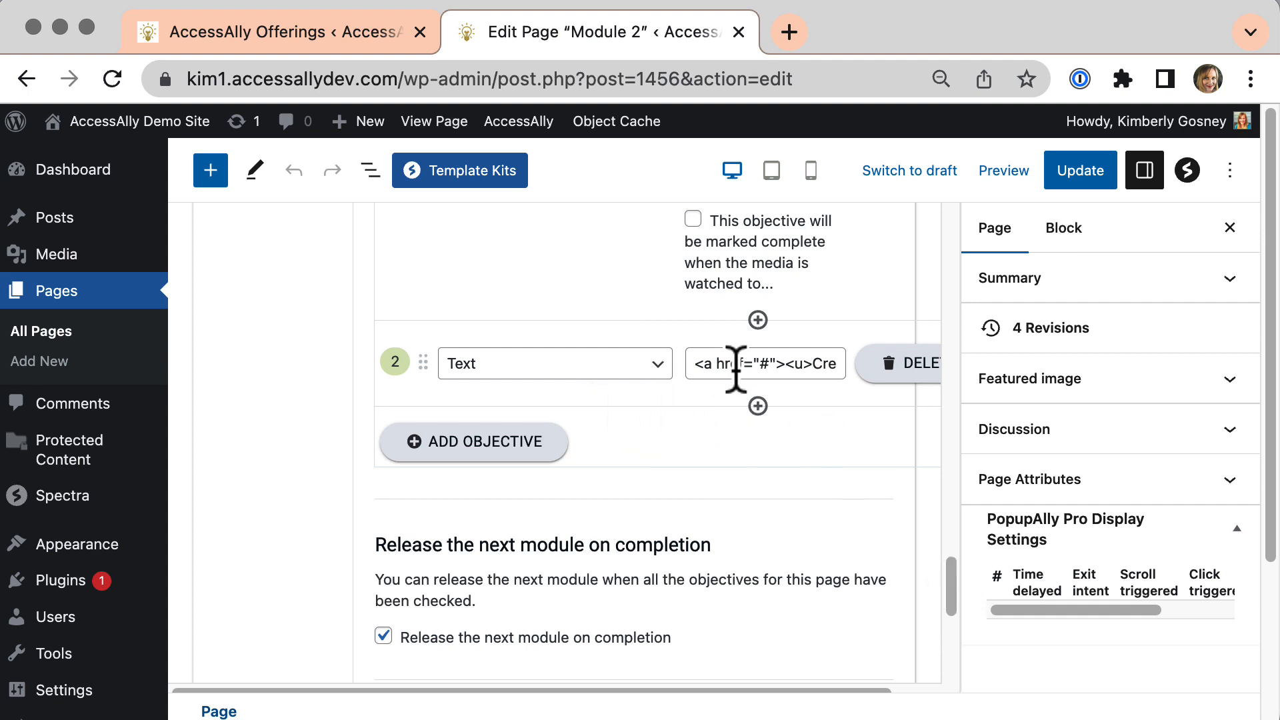
left_click_drag(743, 363, 781, 363)
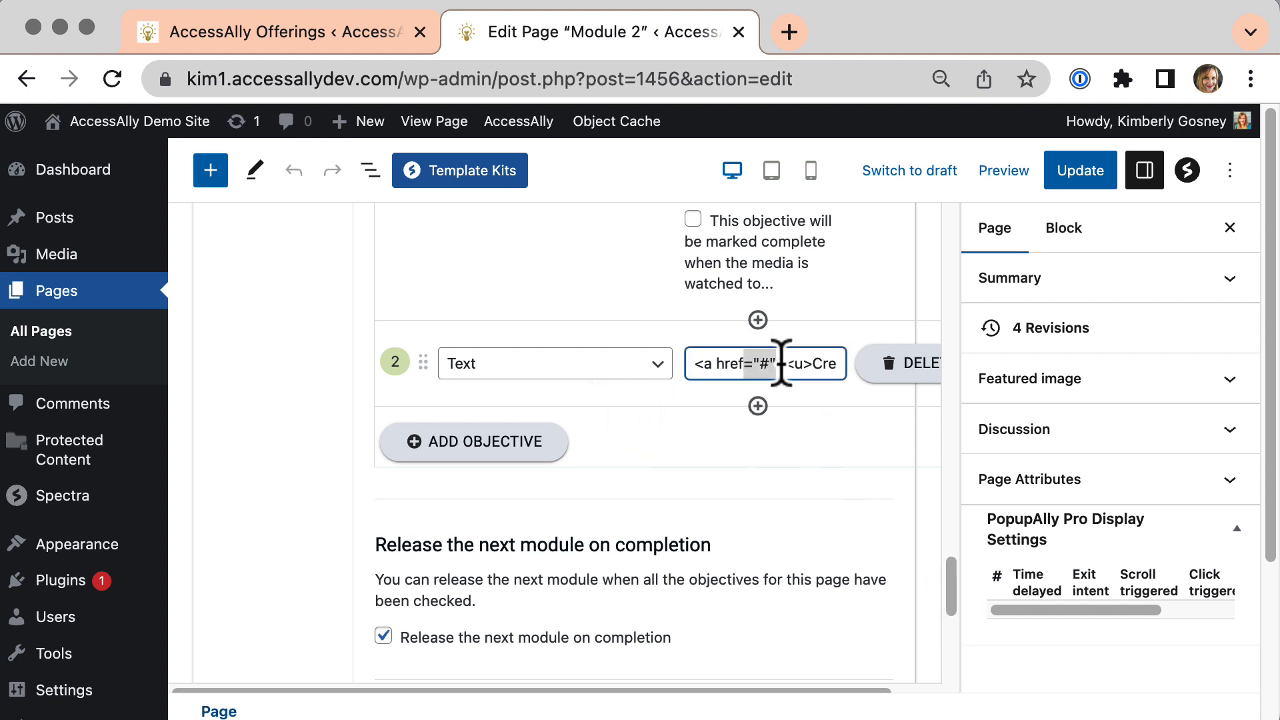
left_click(865, 514)
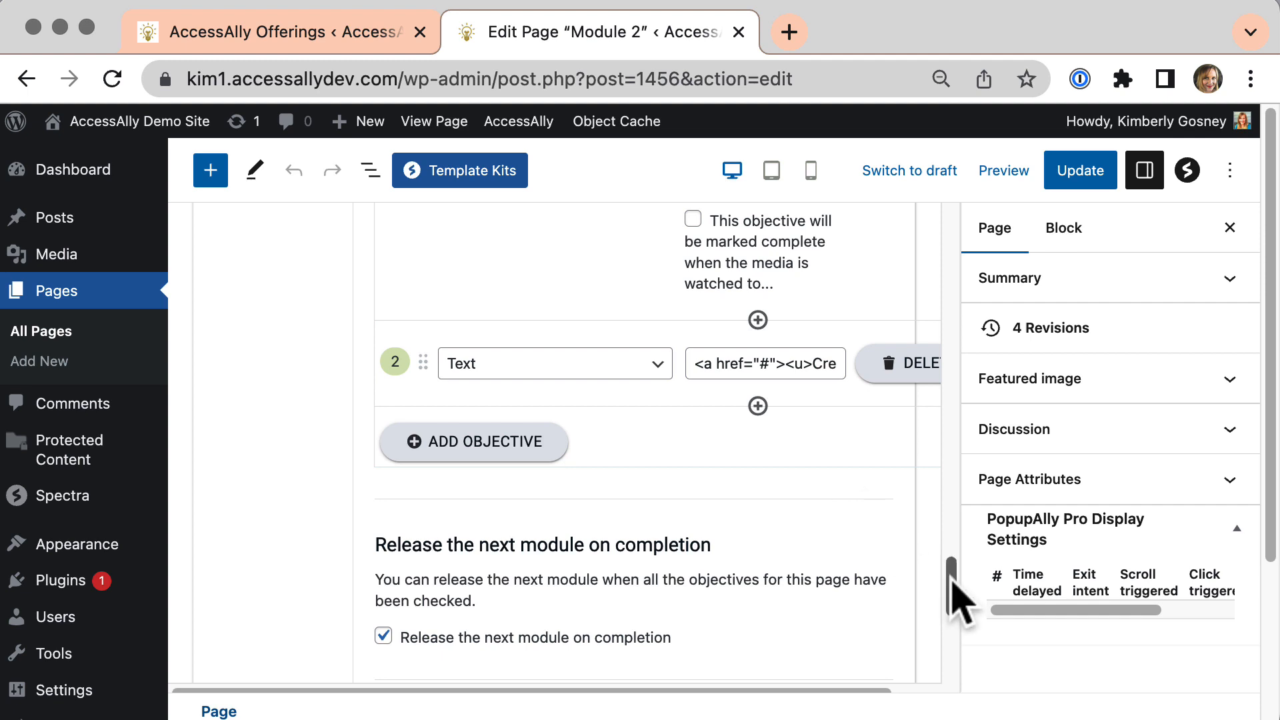
left_click_drag(952, 578, 950, 551)
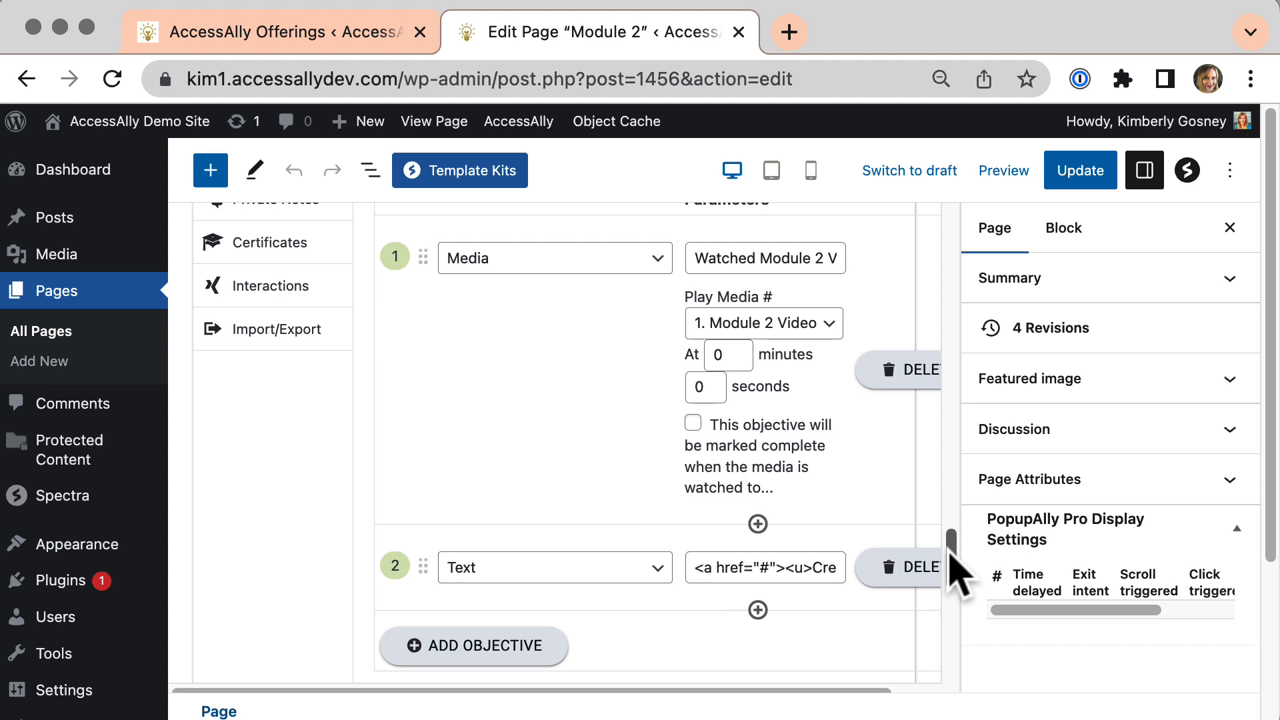
Step: Review the Module 2 page's objectives, its next-module release setting and the media and objectives shortcodes in its content
left_click_drag(950, 553, 953, 513)
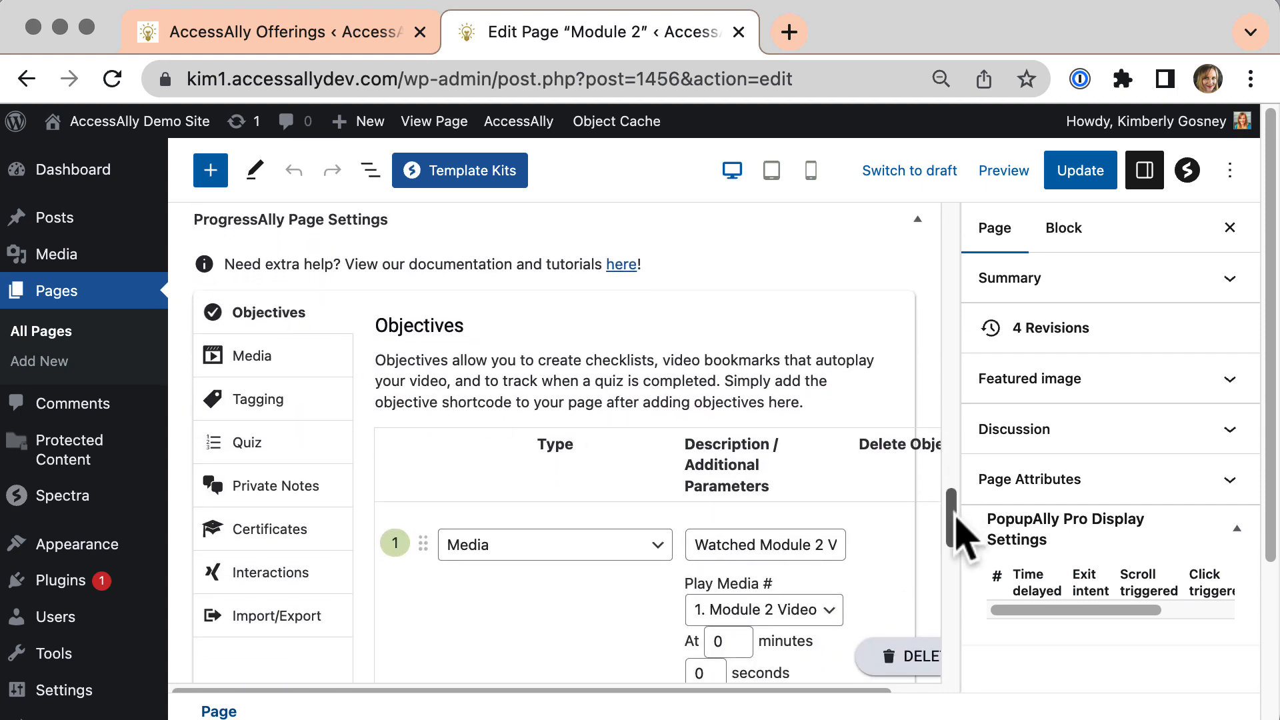
left_click_drag(960, 530, 960, 666)
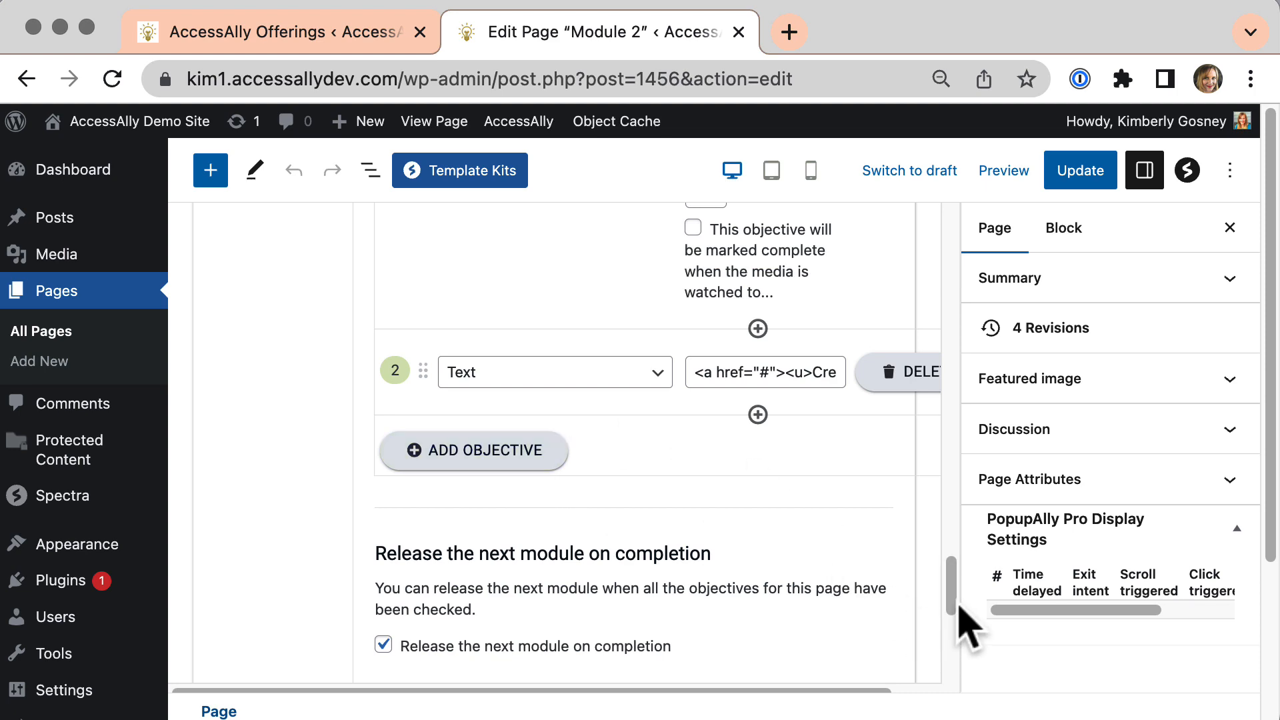
left_click_drag(954, 606, 880, 278)
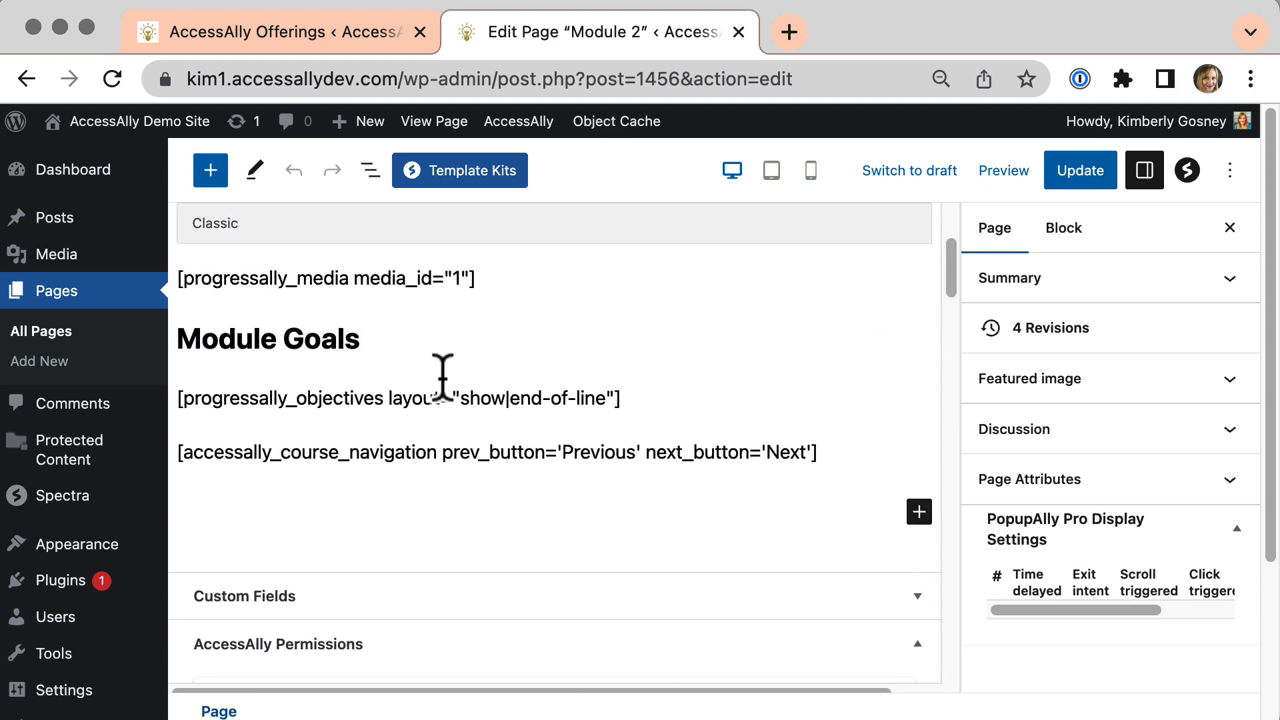
mouse_move(519, 121)
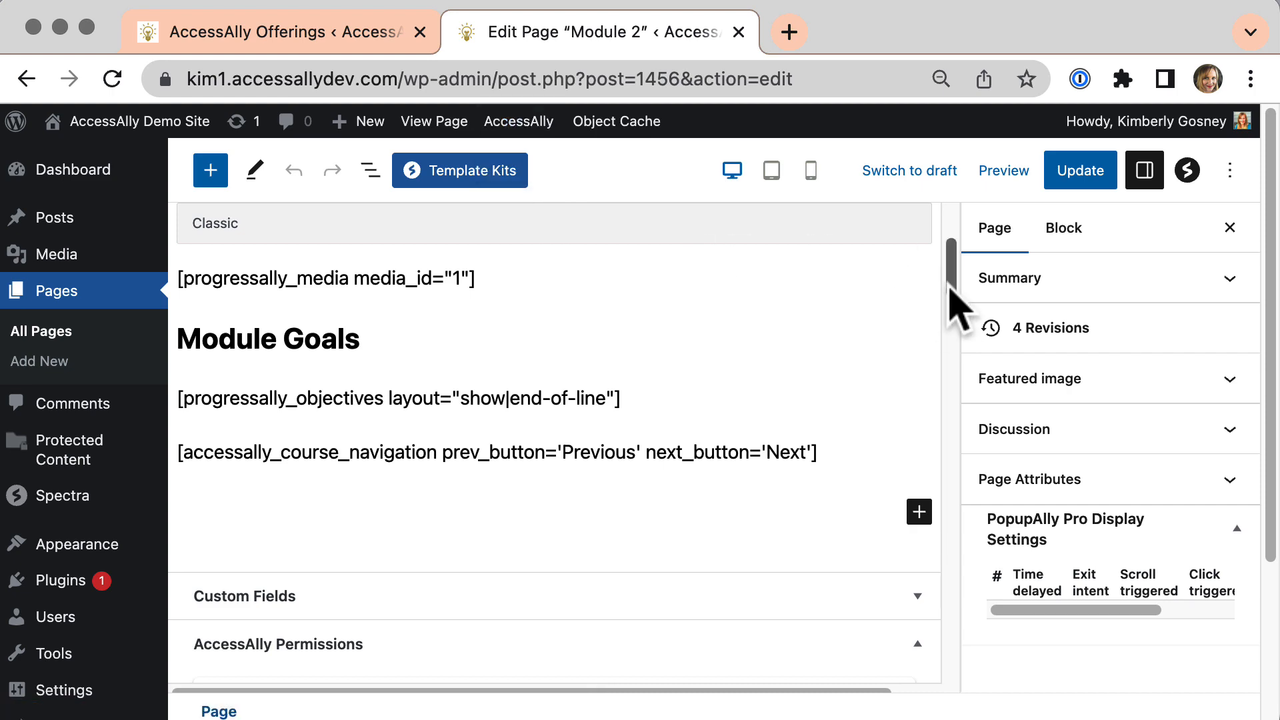
Step: Check which objective types are available for the second objective on the Module 2 page, keeping it as Text
left_click_drag(951, 288, 951, 567)
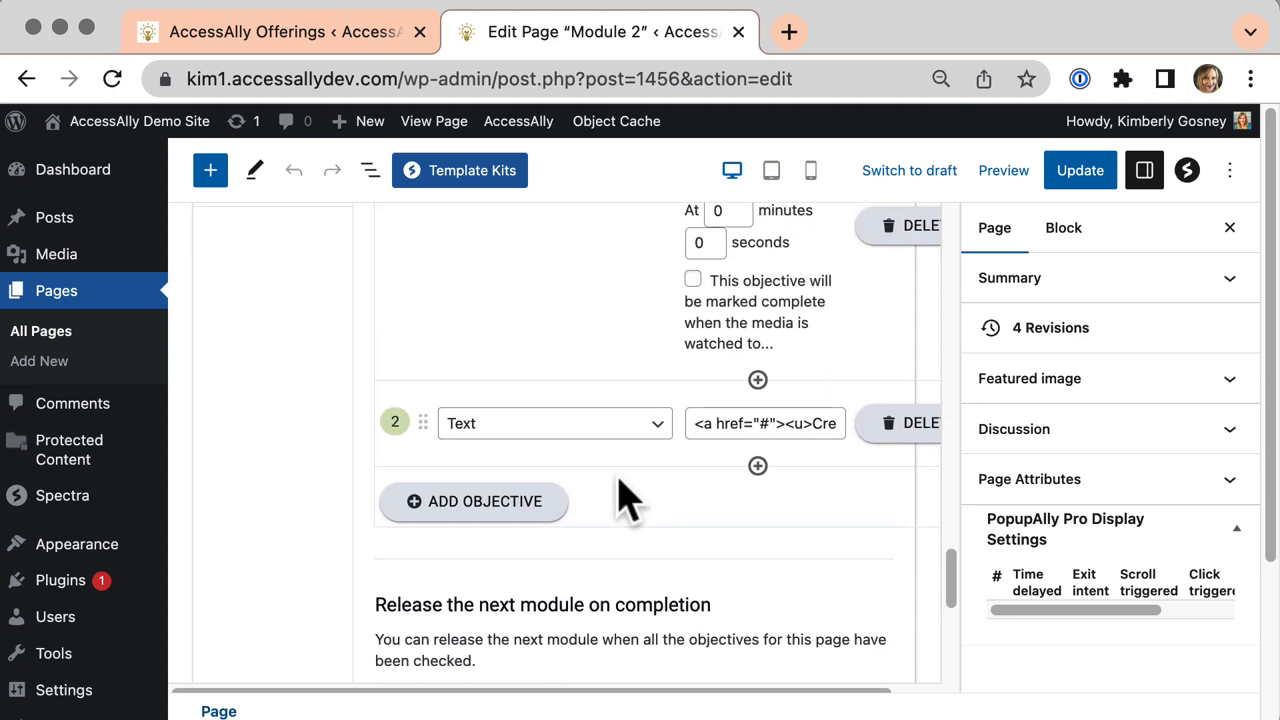
left_click(572, 428)
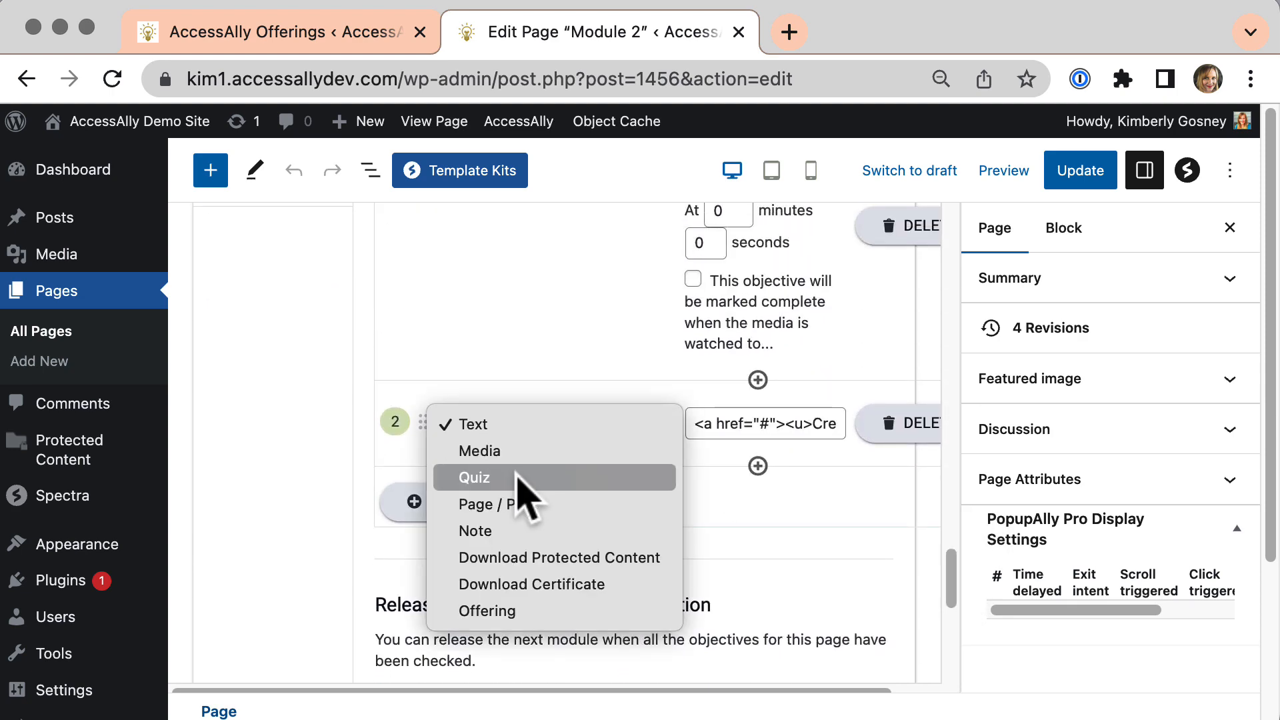
left_click(349, 394)
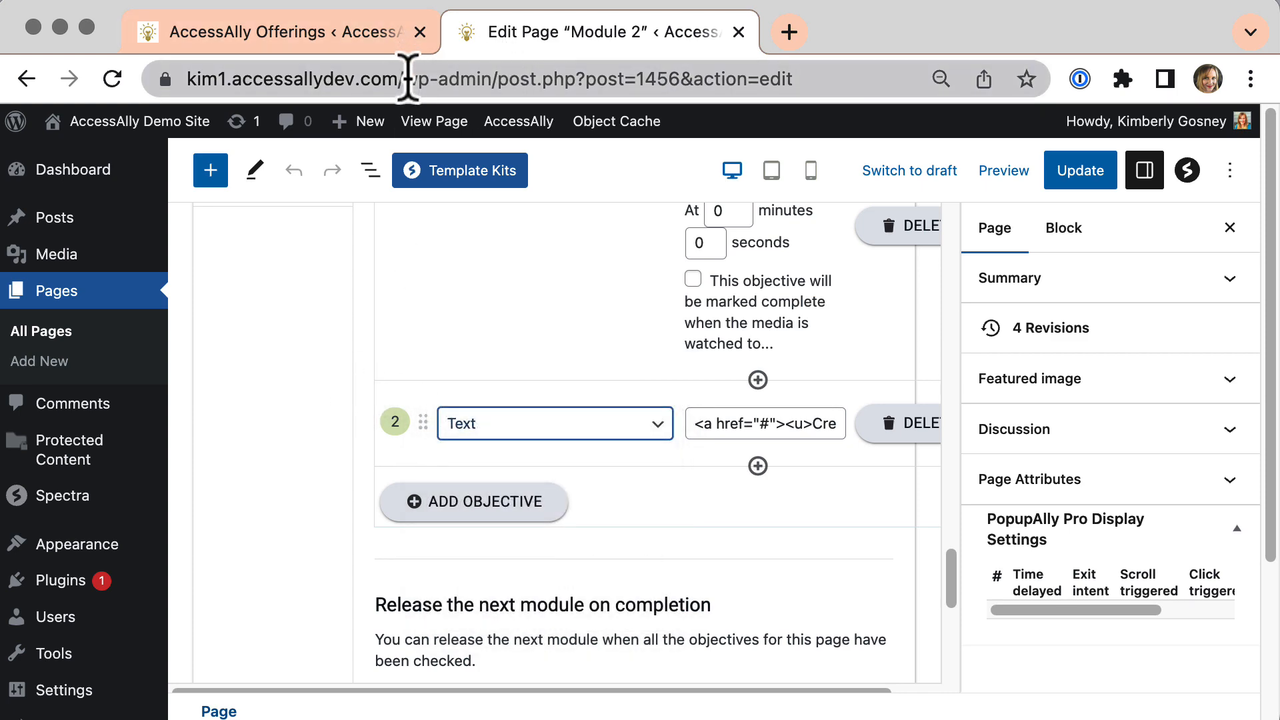
Step: Open the live course page at /amazing-progress/module-5 and view its quiz and Share Takeaways section
left_click_drag(408, 79, 797, 84)
type("amazing")
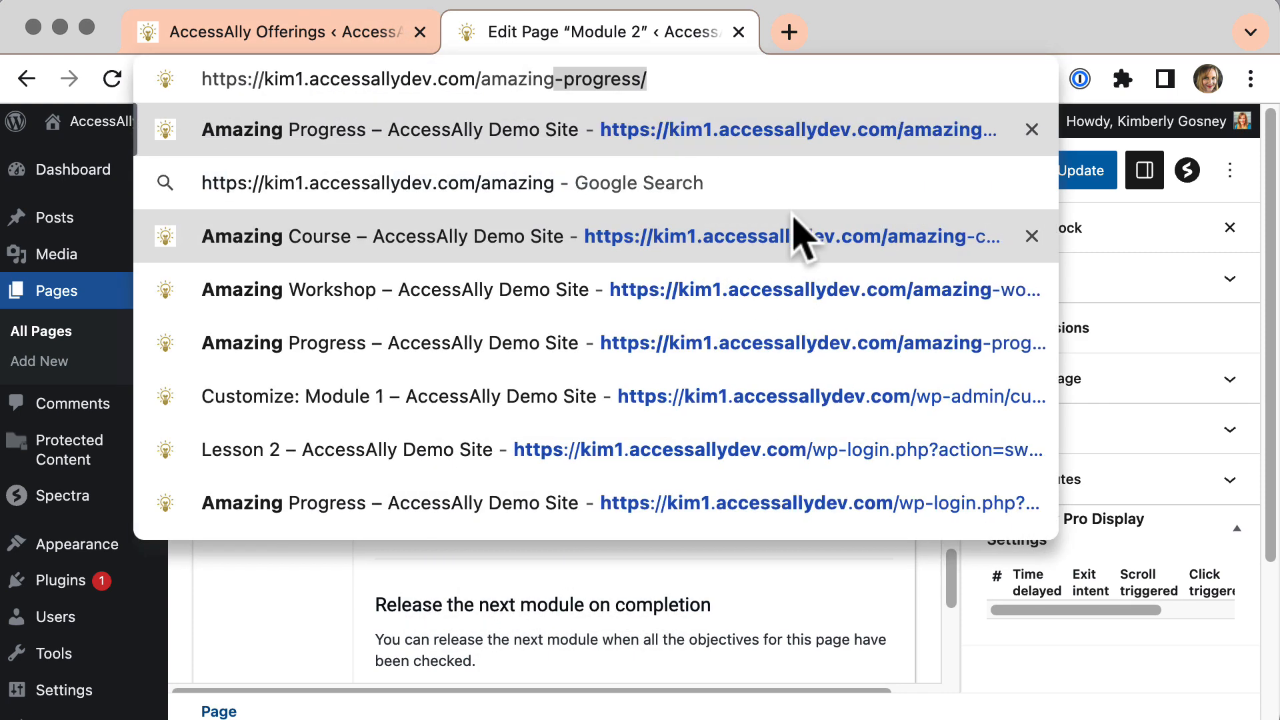
key("Right")
type("mo")
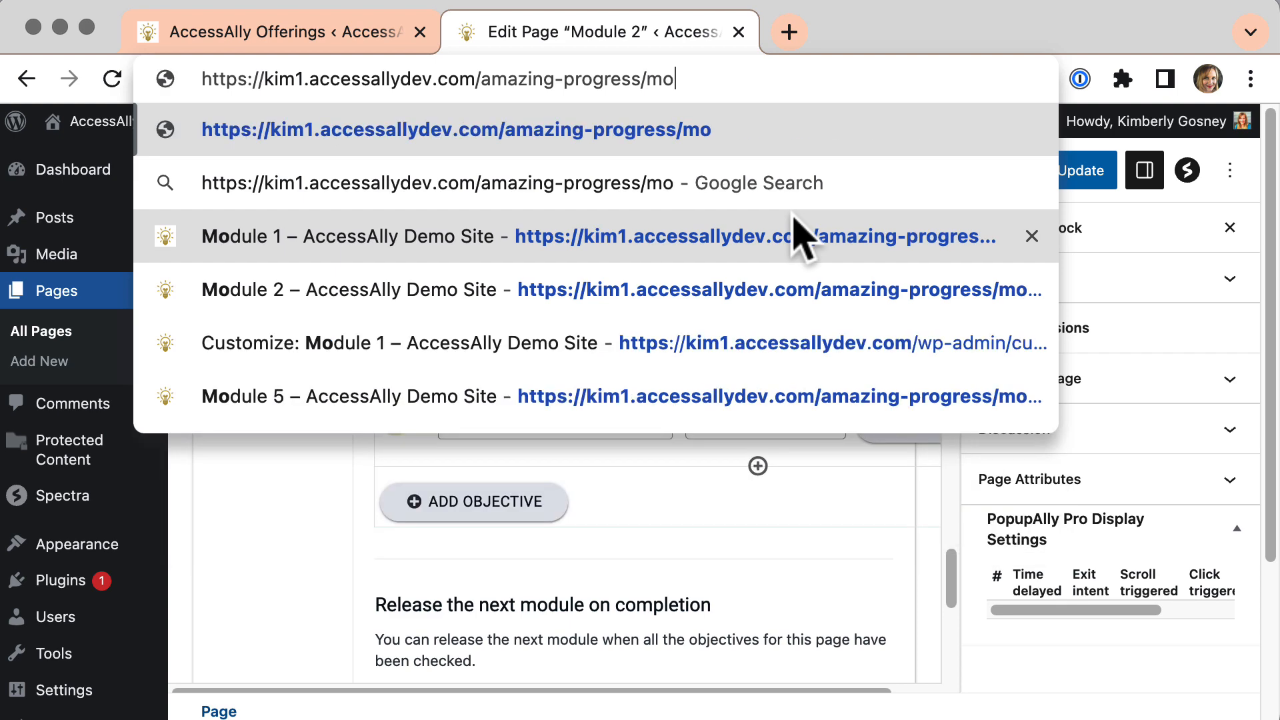
type("dule-")
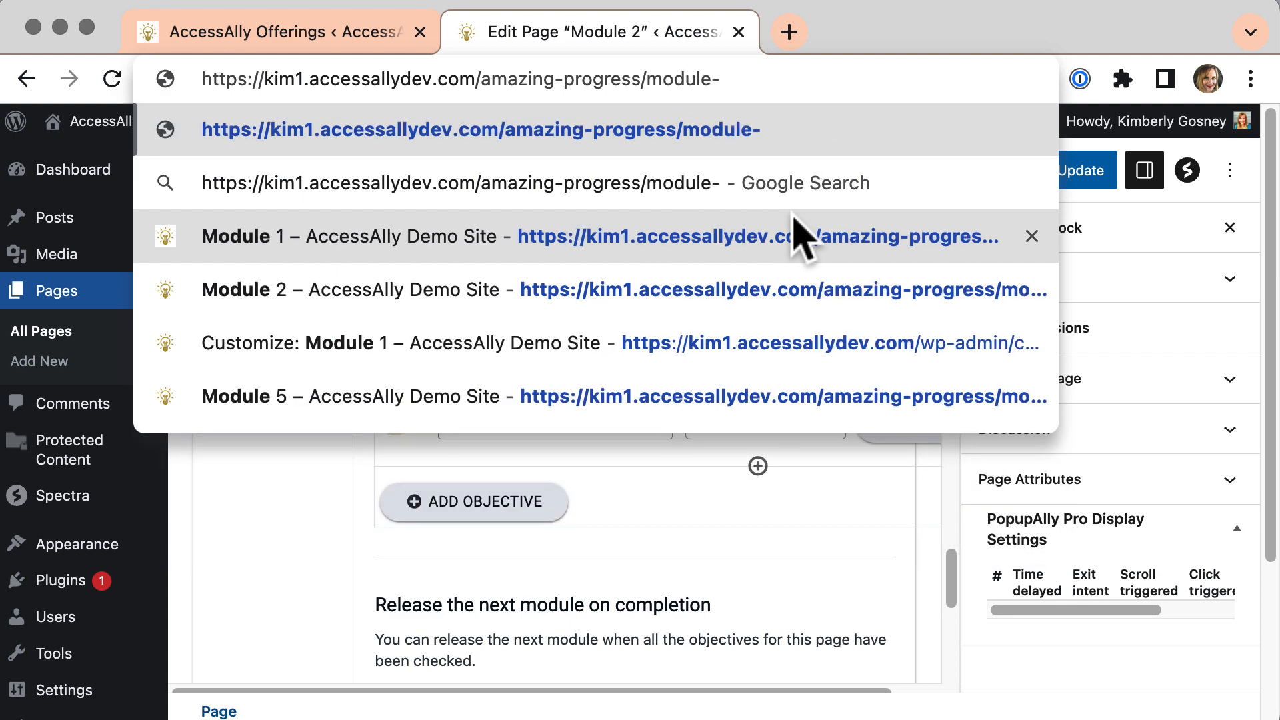
type("5")
key("Return")
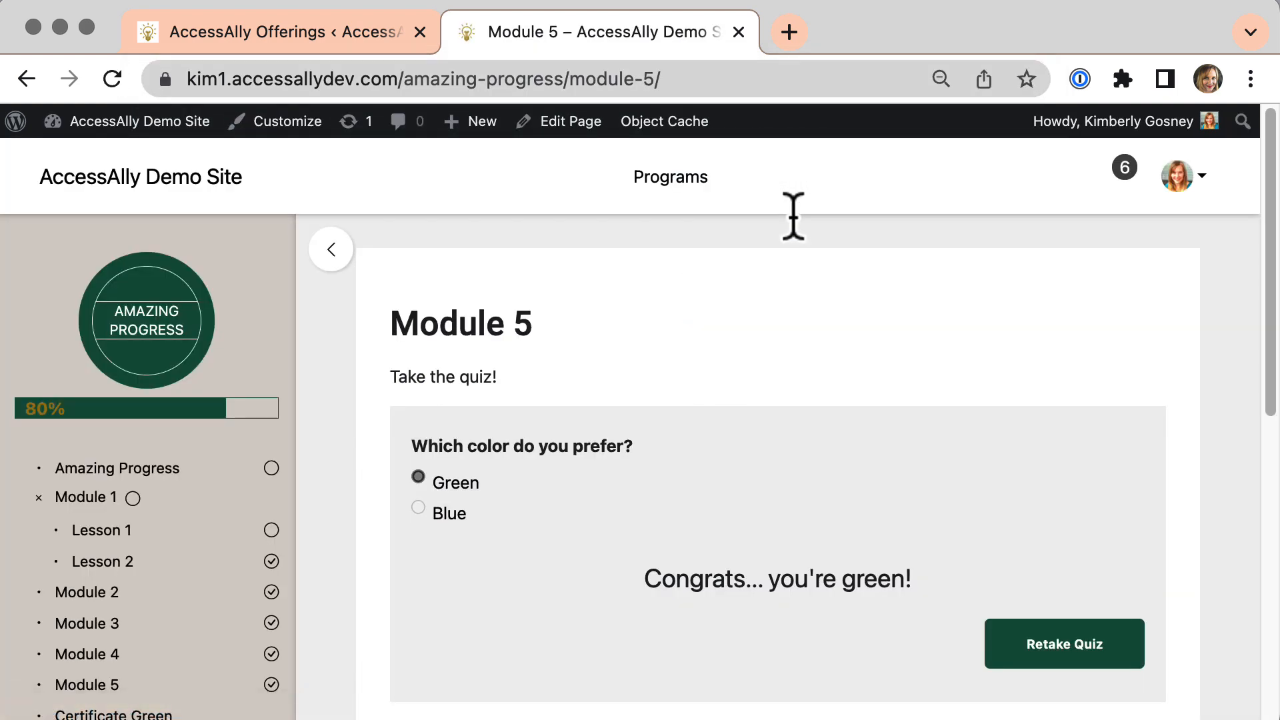
scroll(813, 342, "down", 2)
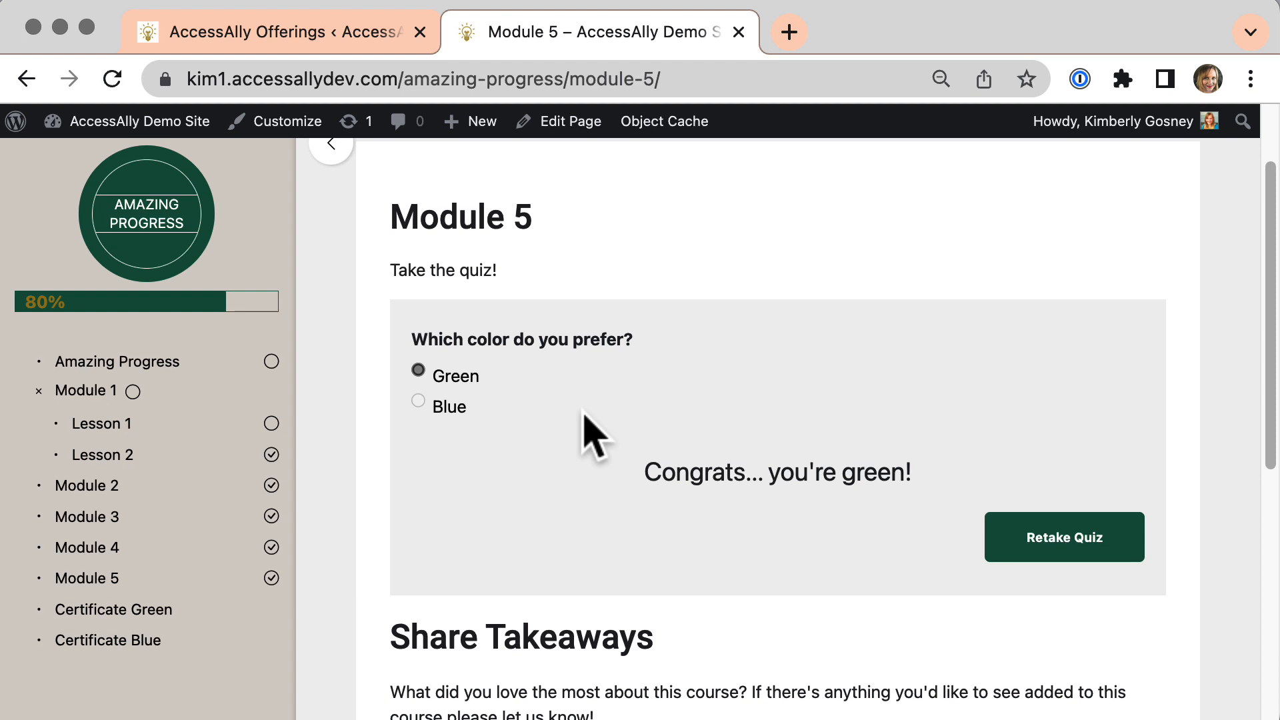
Step: Open the Module 5 page for editing and review the quiz types in its ProgressAlly quiz settings, keeping Personality Test
left_click(572, 122)
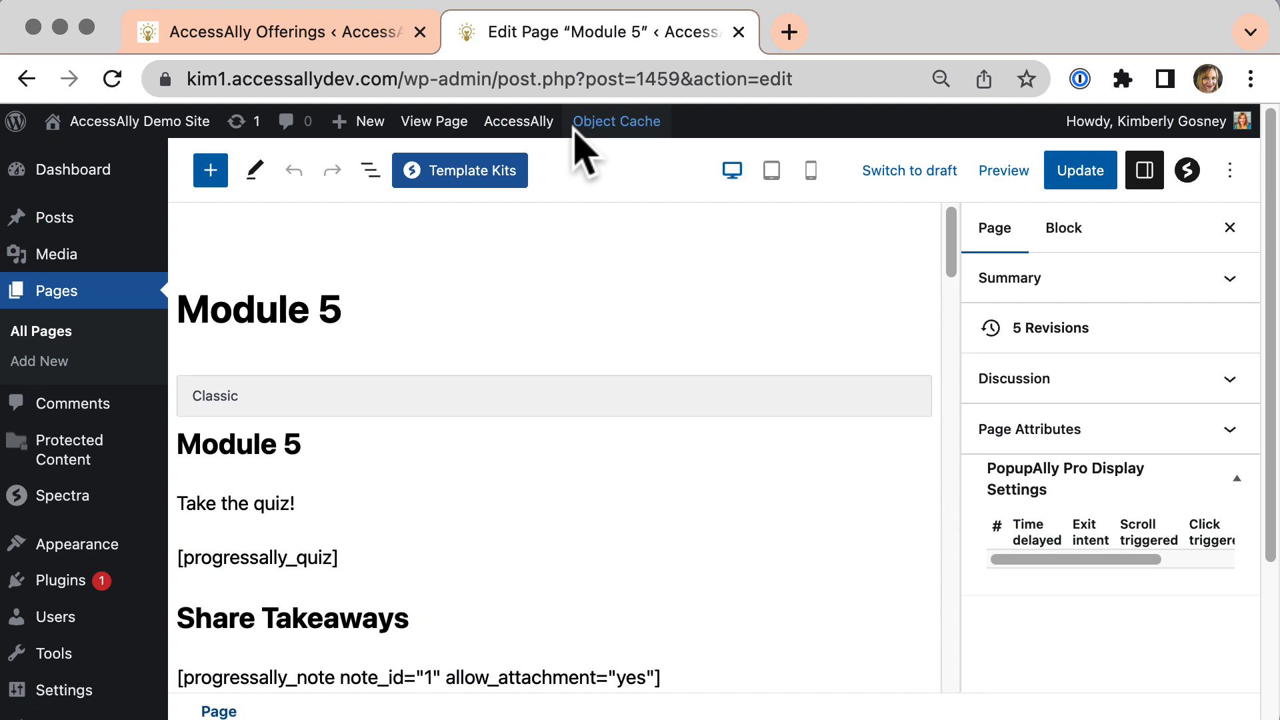
left_click_drag(951, 255, 980, 614)
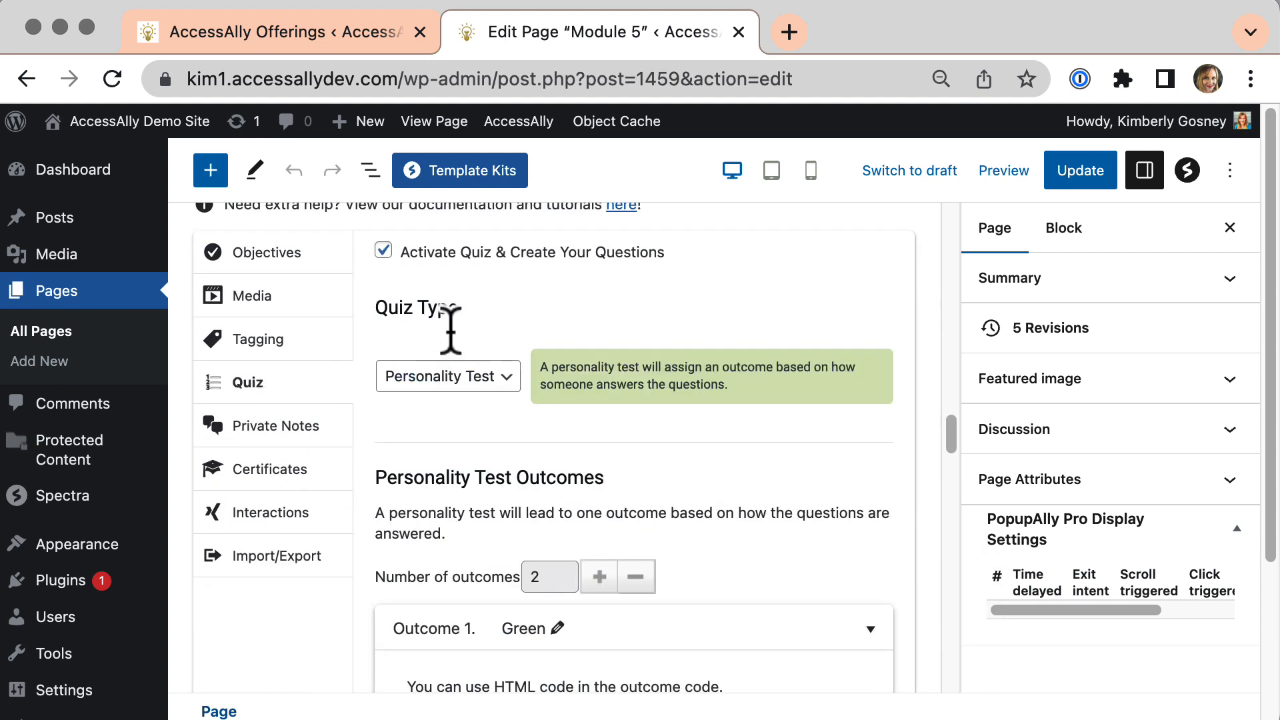
left_click(456, 379)
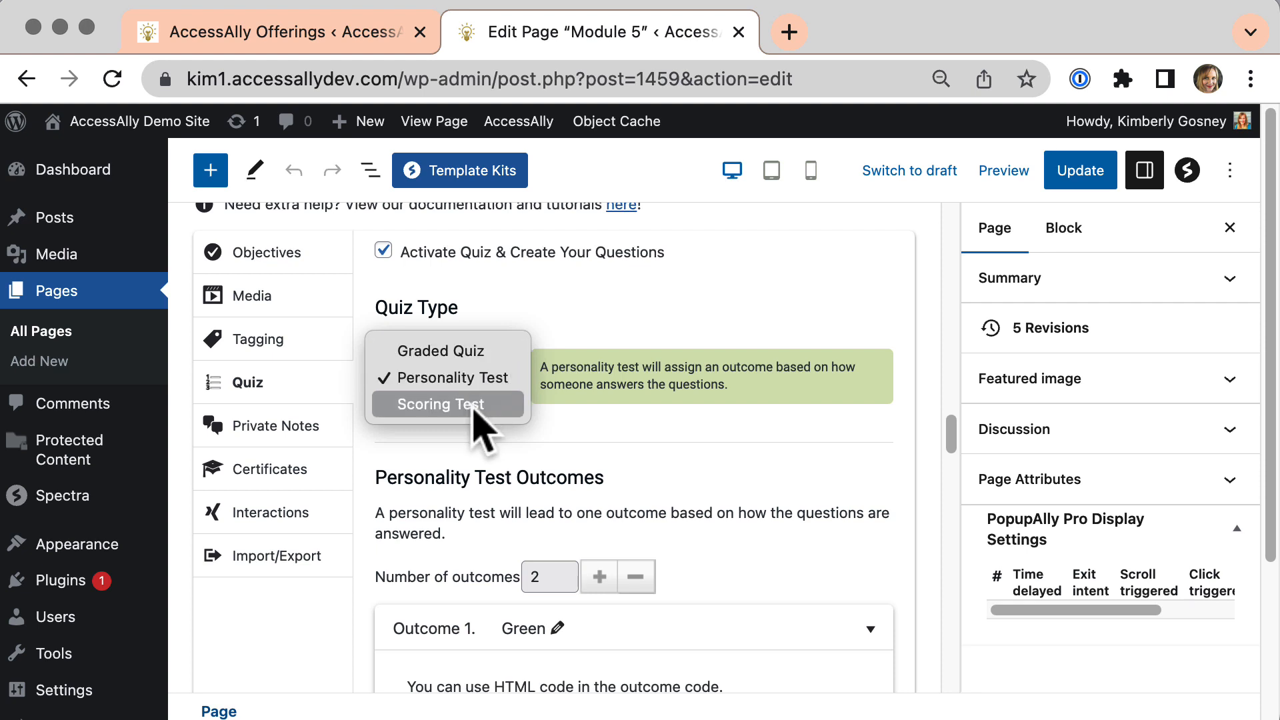
left_click(497, 378)
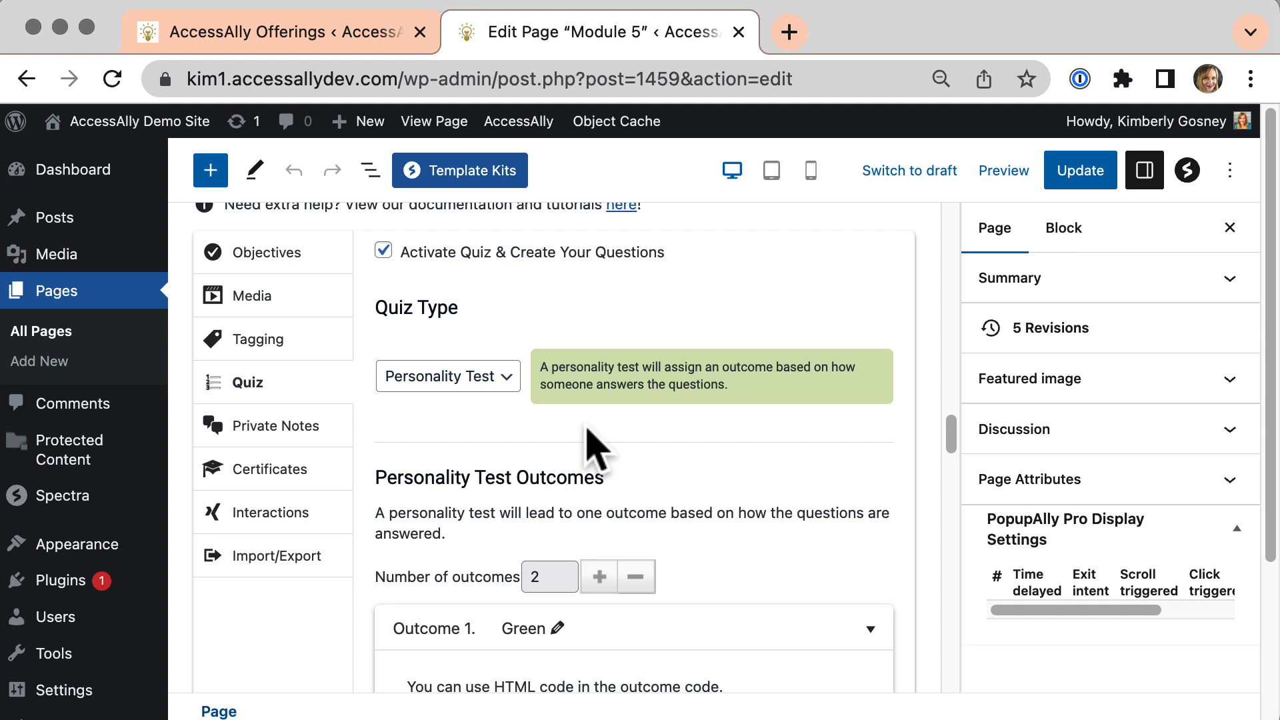
Step: Examine the Green outcome's result message, popup option and the tag applied when the outcome is reached
scroll(587, 430, "down", 6)
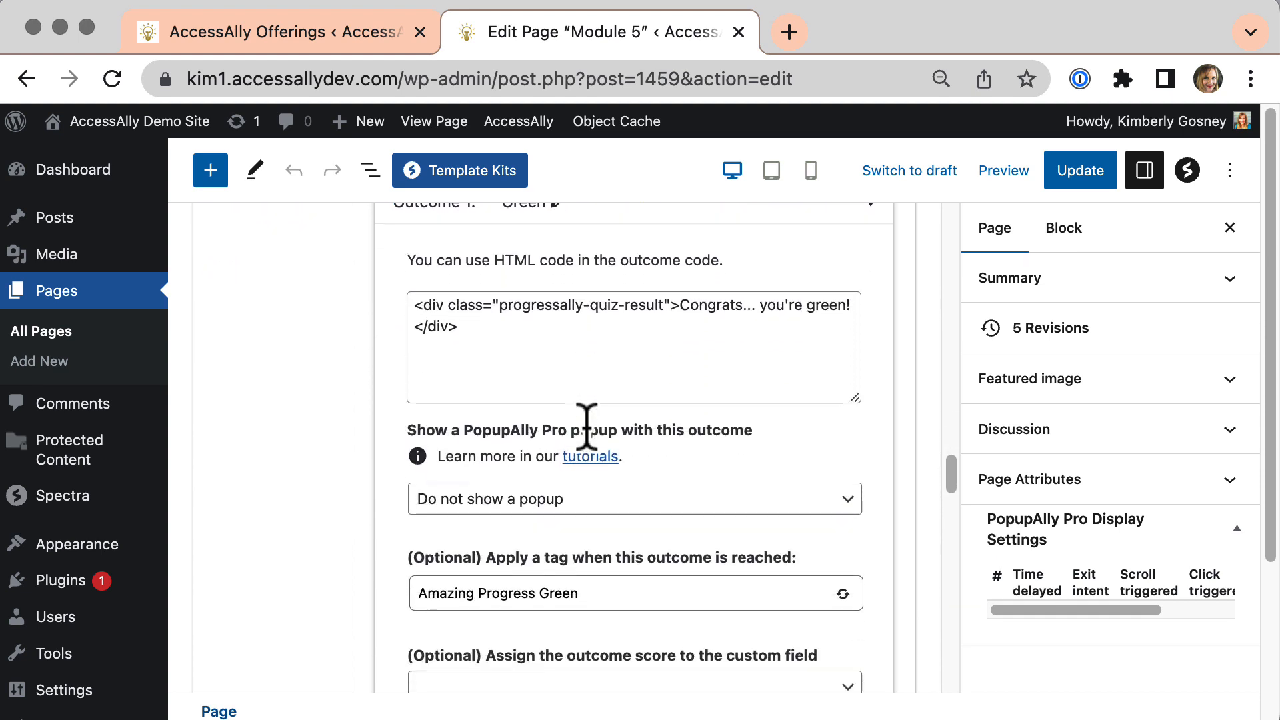
scroll(587, 427, "down", 3)
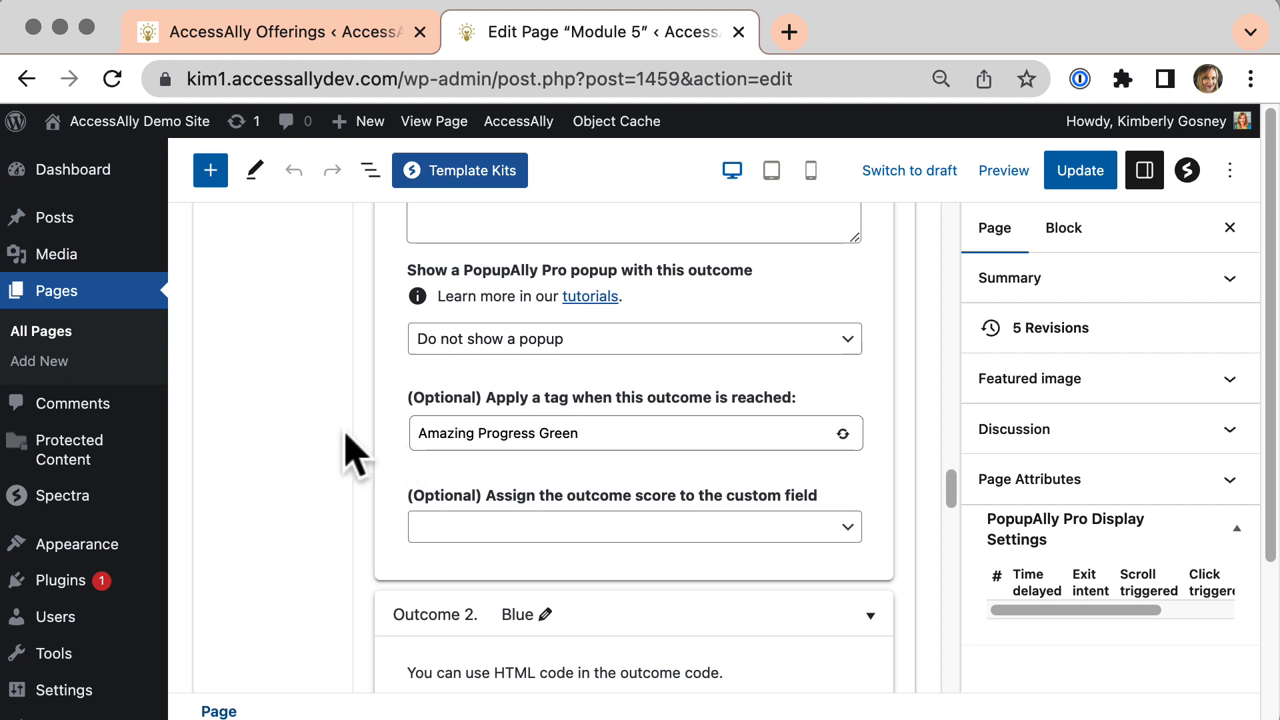
scroll(353, 454, "up", 3)
scroll(353, 454, "down", 3)
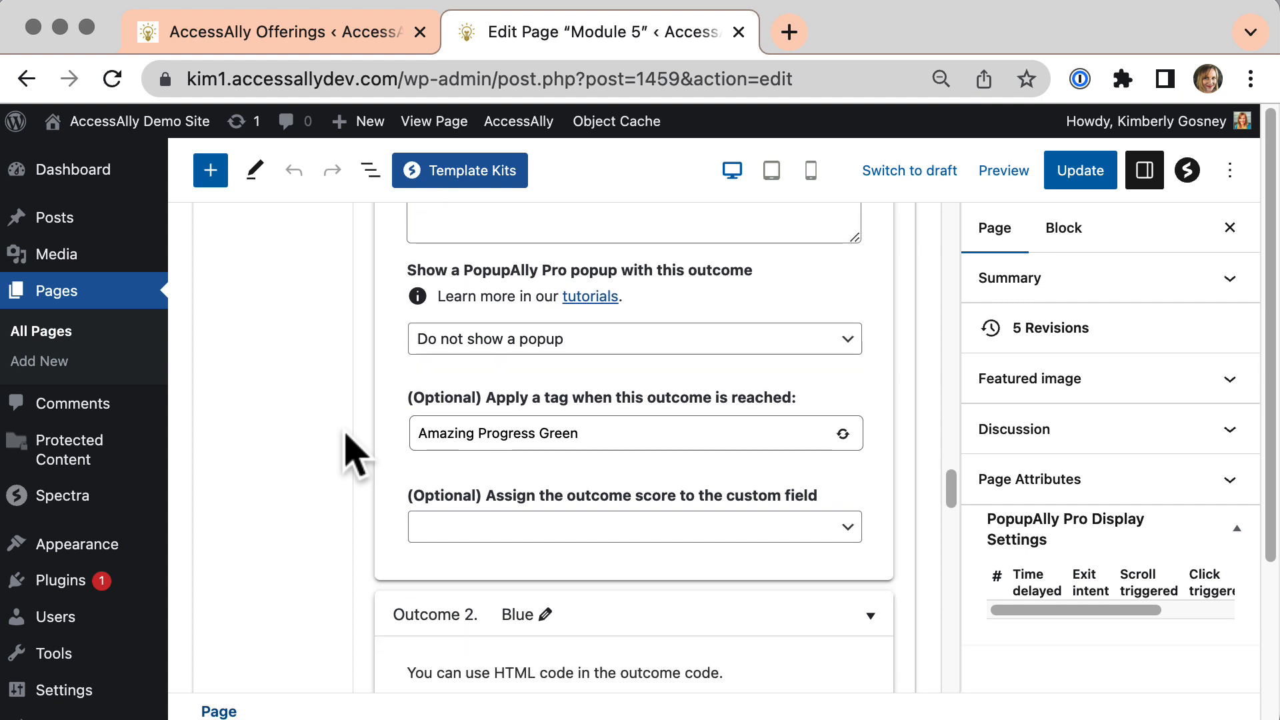
left_click(594, 434)
left_click_drag(420, 434, 600, 434)
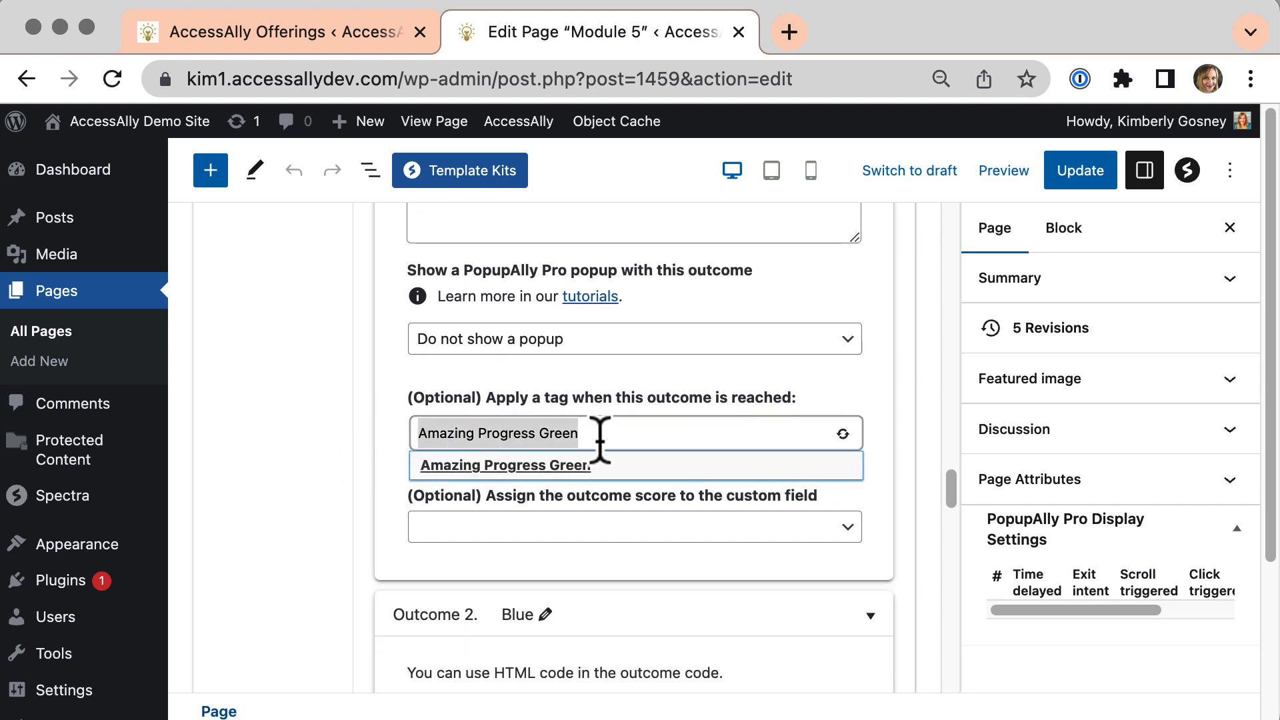
left_click(295, 450)
Step: Examine the Blue outcome's message and tag, and how the color question's choices are matched to outcomes
scroll(298, 469, "down", 5)
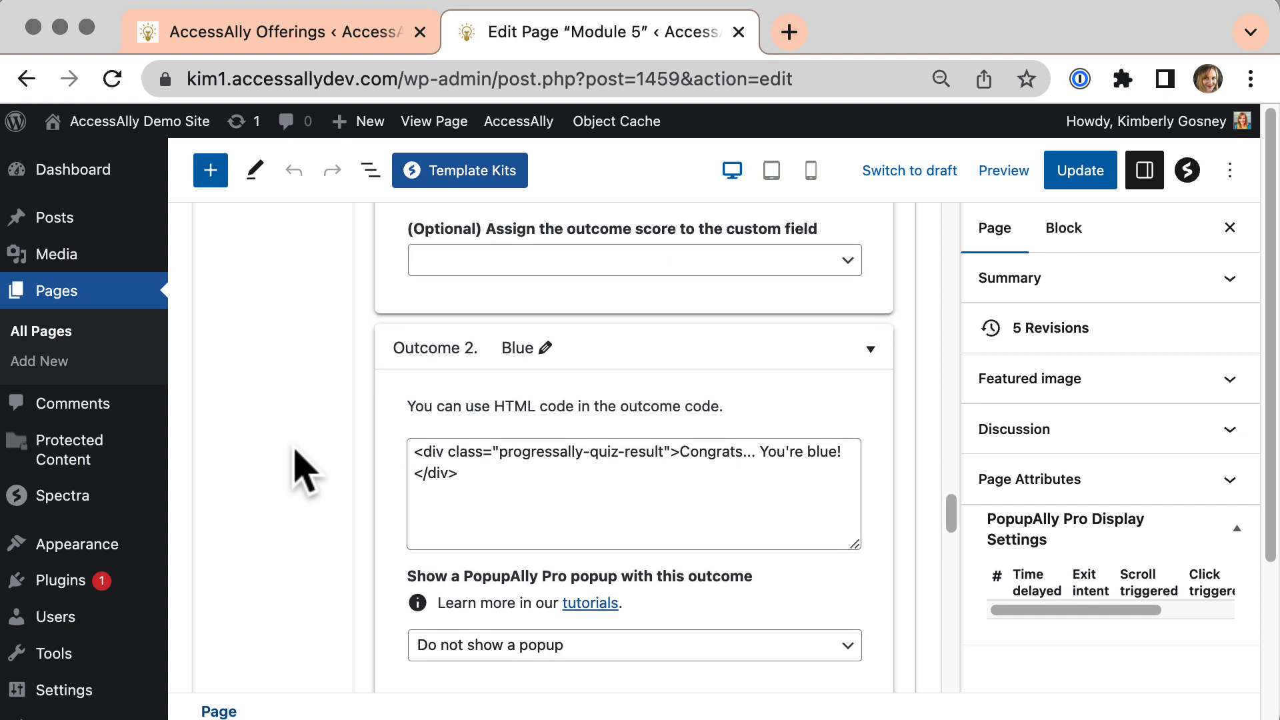
scroll(298, 469, "down", 4)
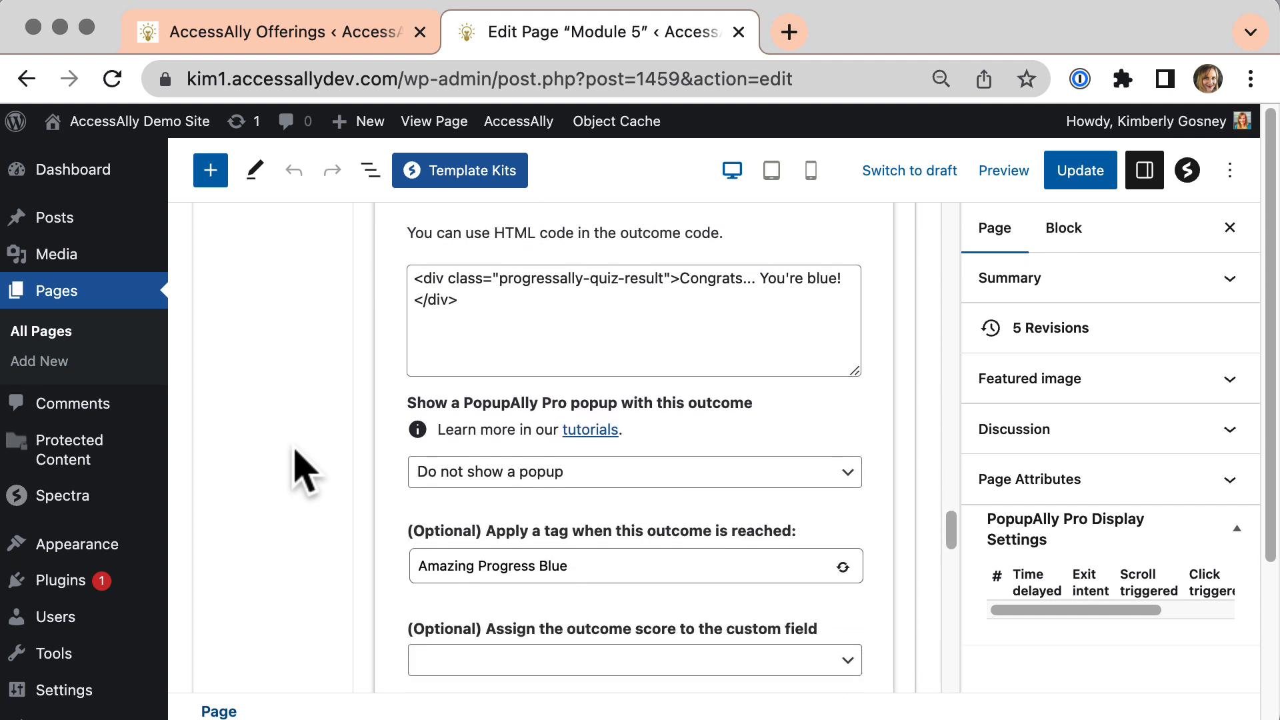
scroll(304, 470, "down", 6)
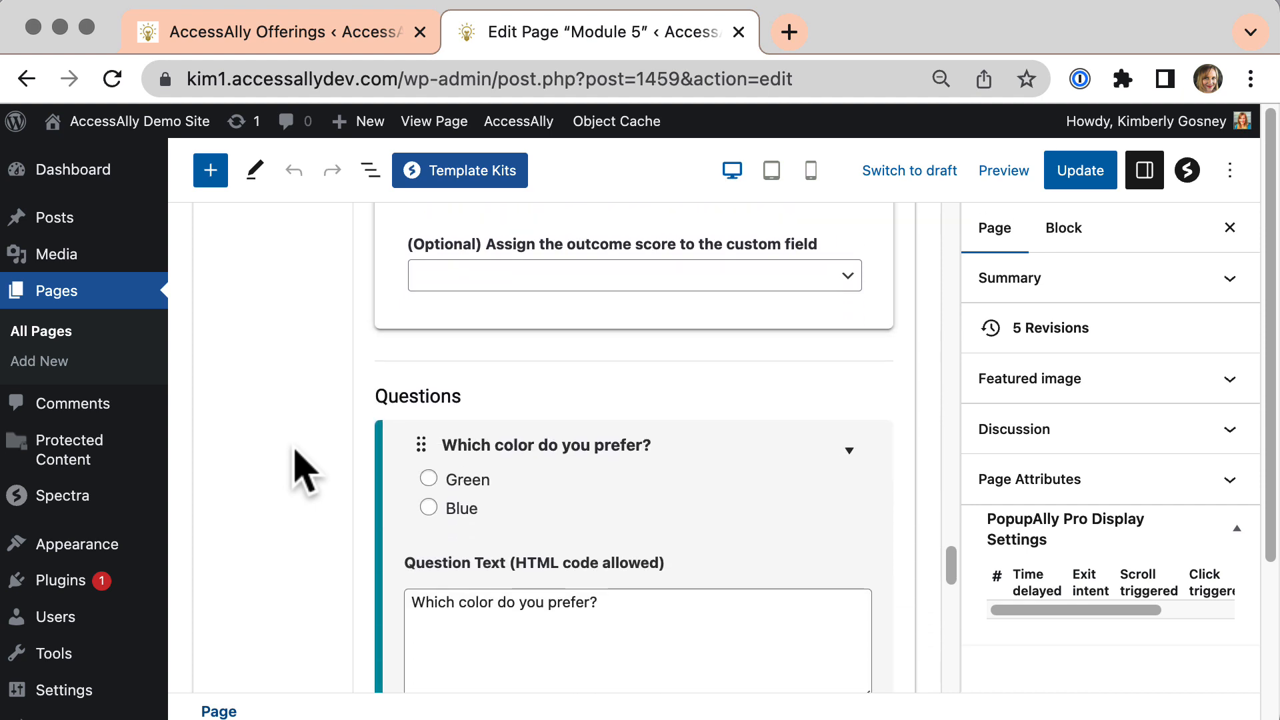
scroll(303, 470, "down", 6)
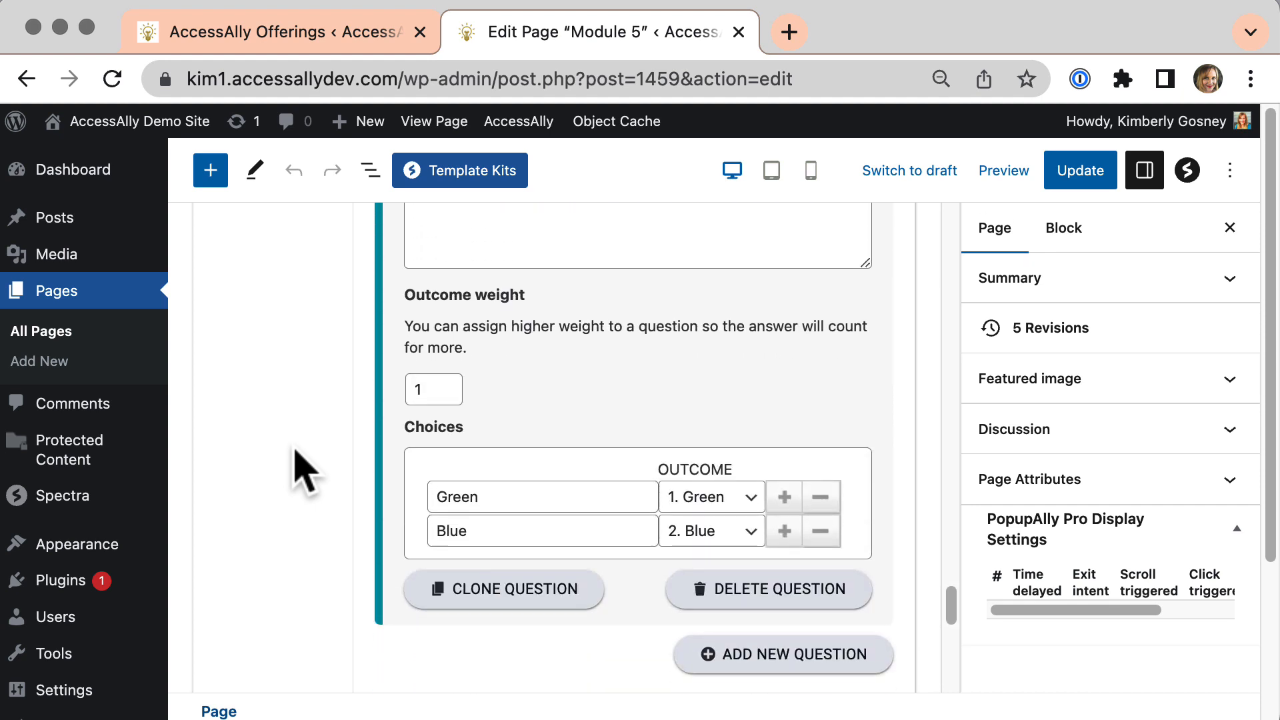
scroll(303, 470, "down", 1)
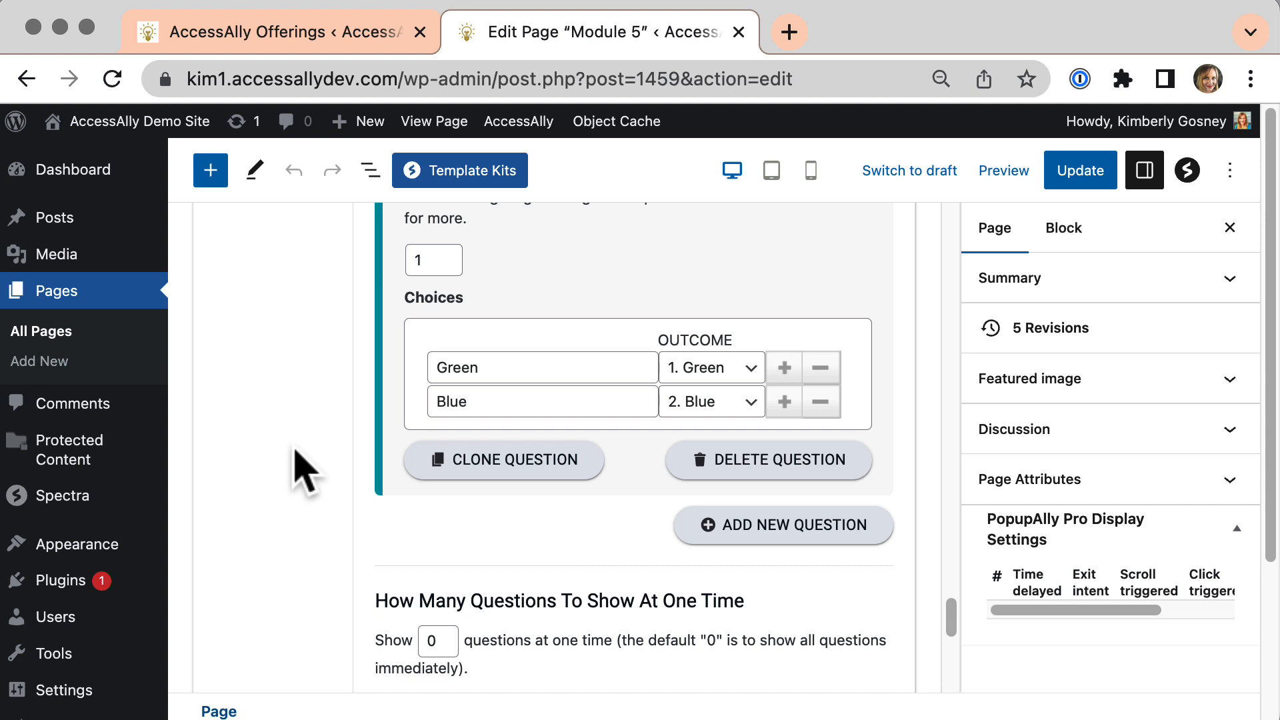
scroll(304, 471, "up", 12)
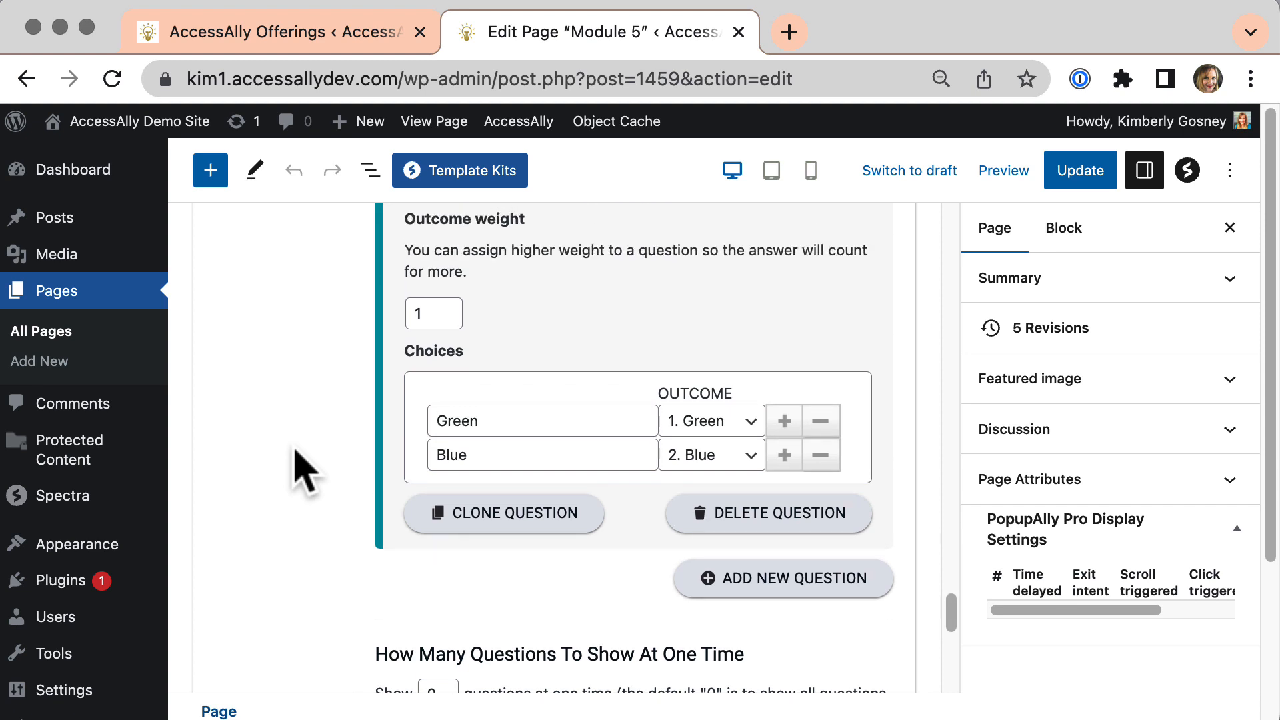
scroll(303, 471, "up", 11)
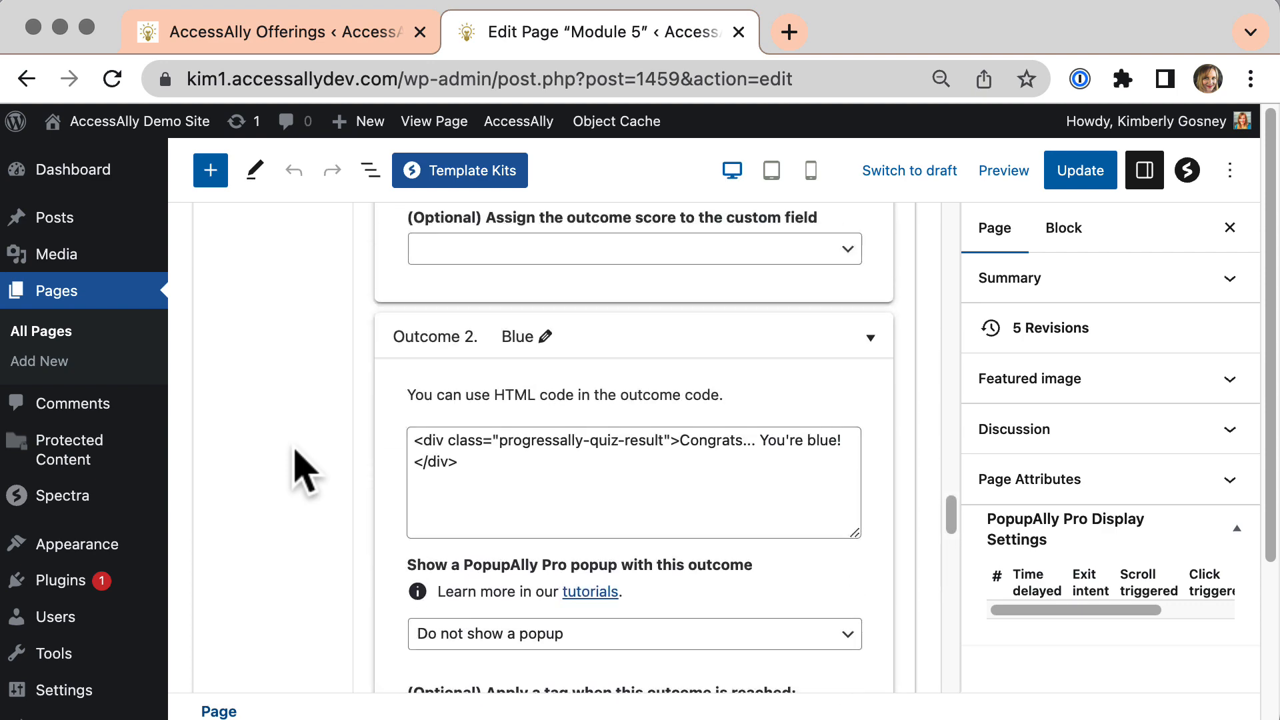
Step: Generate and copy a Quiz shortcode for the current post, and close the shortcode generator
left_click_drag(951, 474, 912, 238)
scroll(920, 257, "down", 1)
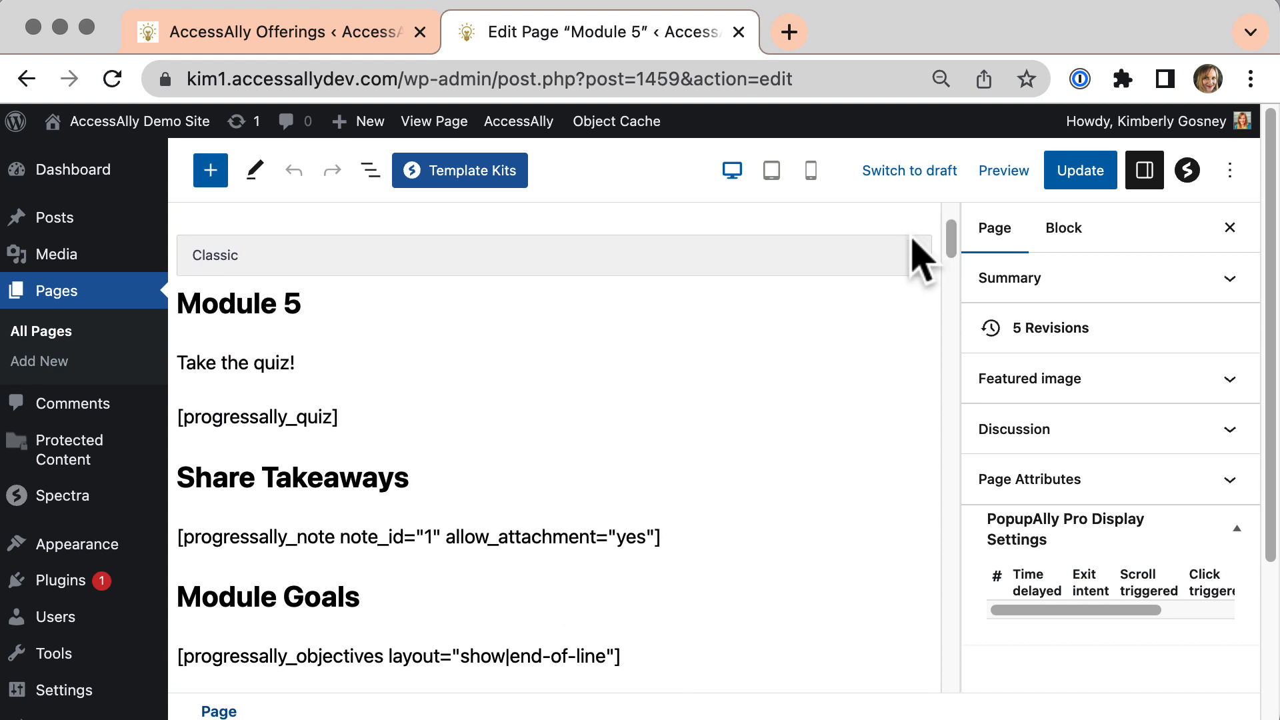
mouse_move(527, 130)
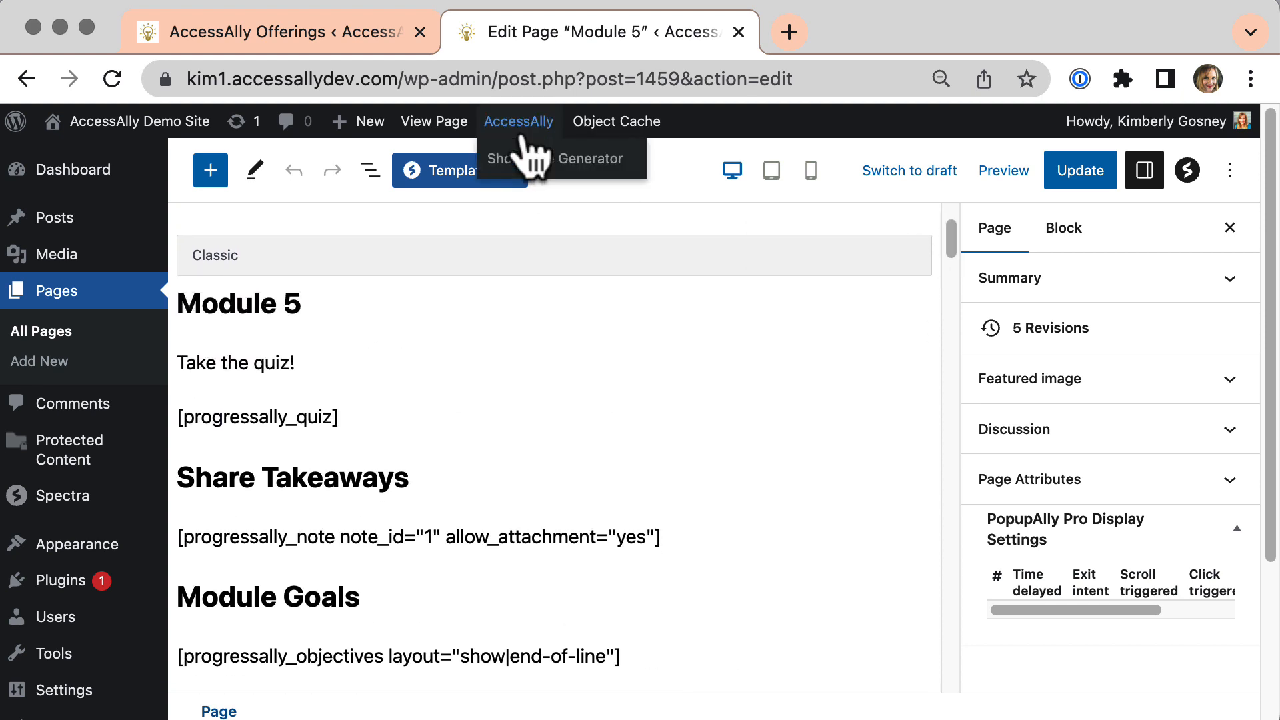
left_click(526, 167)
left_click(593, 330)
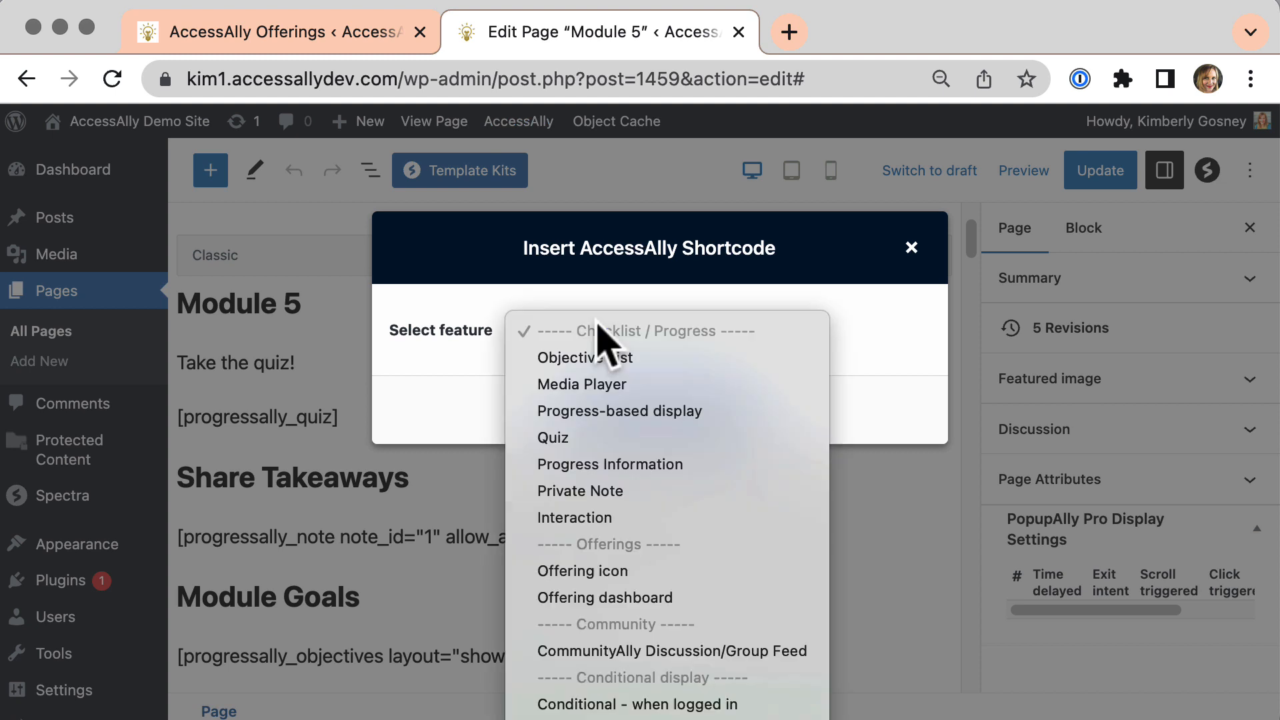
left_click(587, 440)
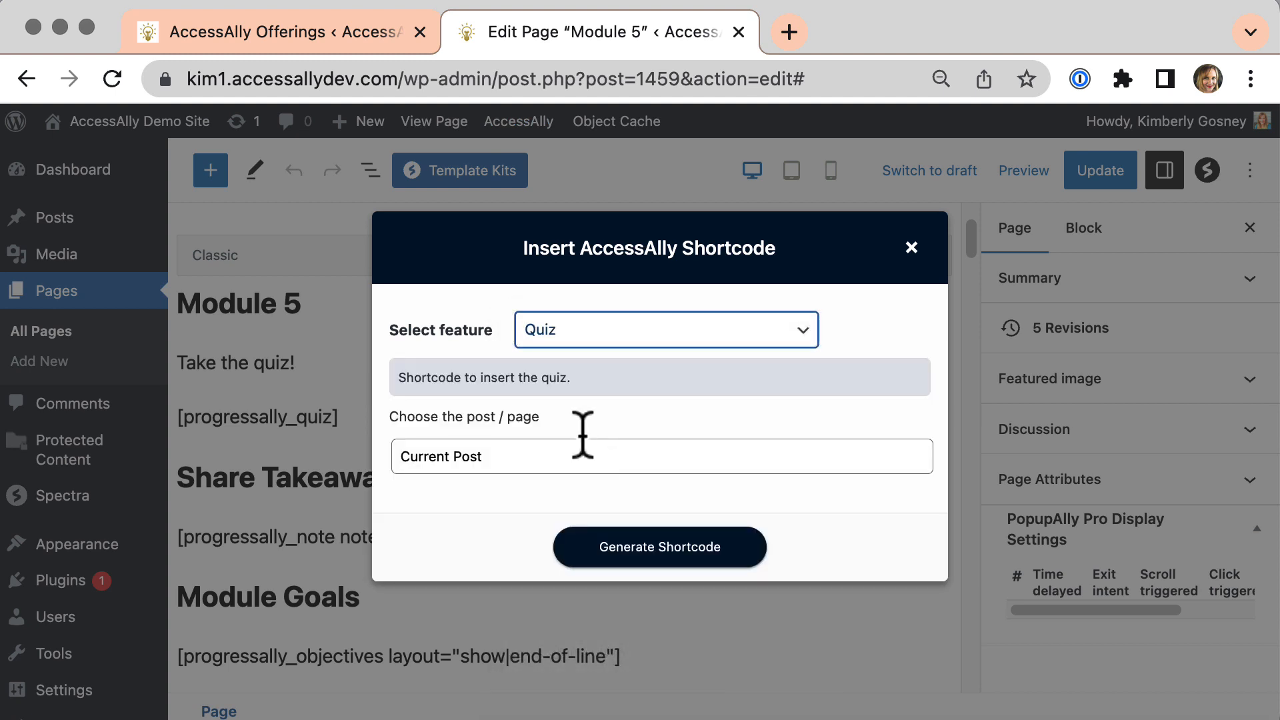
left_click(604, 558)
left_click_drag(936, 513, 934, 586)
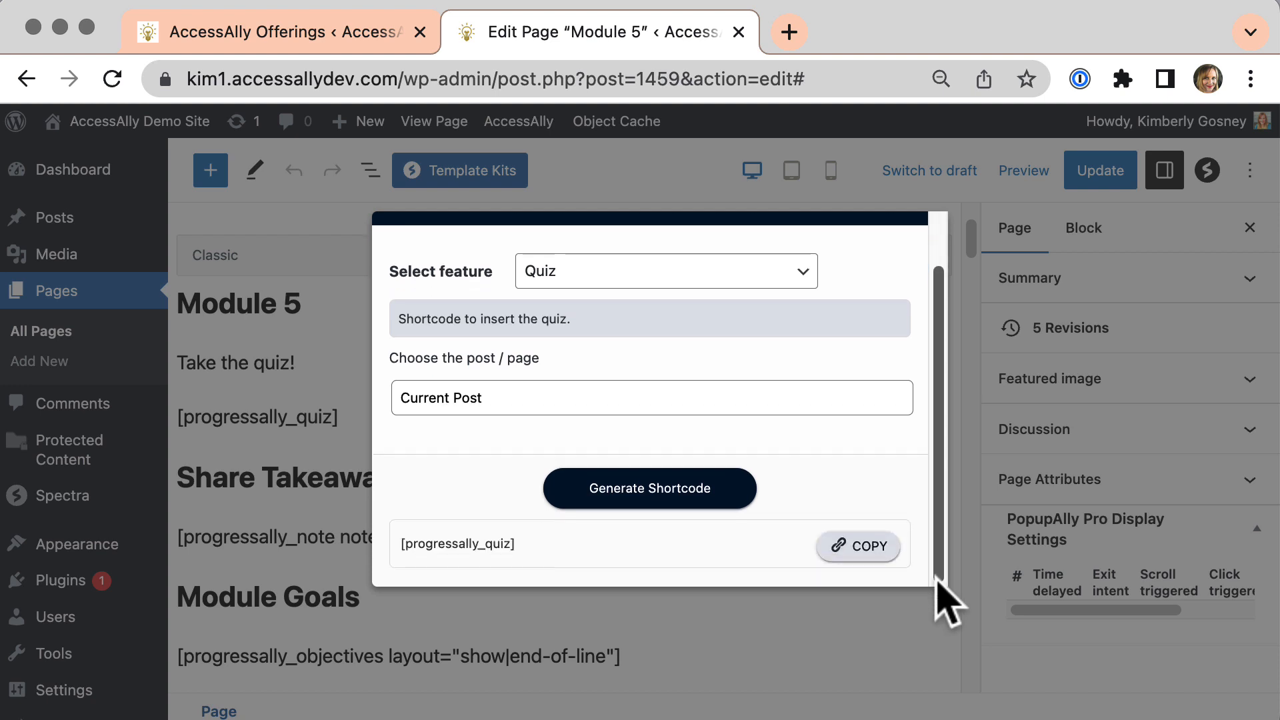
left_click(857, 543)
left_click(342, 460)
Step: Highlight the [progressally_quiz] shortcode in the Module 5 content and return to the page's ProgressAlly quiz settings
left_click(340, 417)
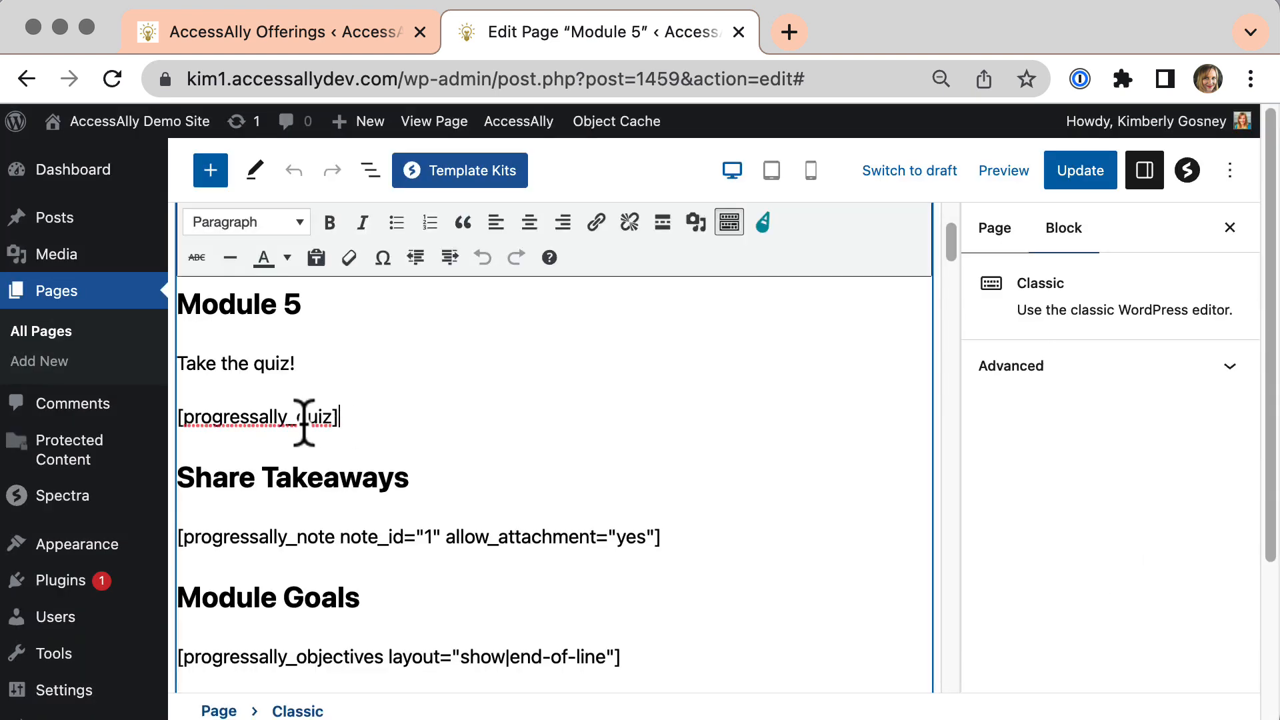
left_click_drag(338, 417, 177, 434)
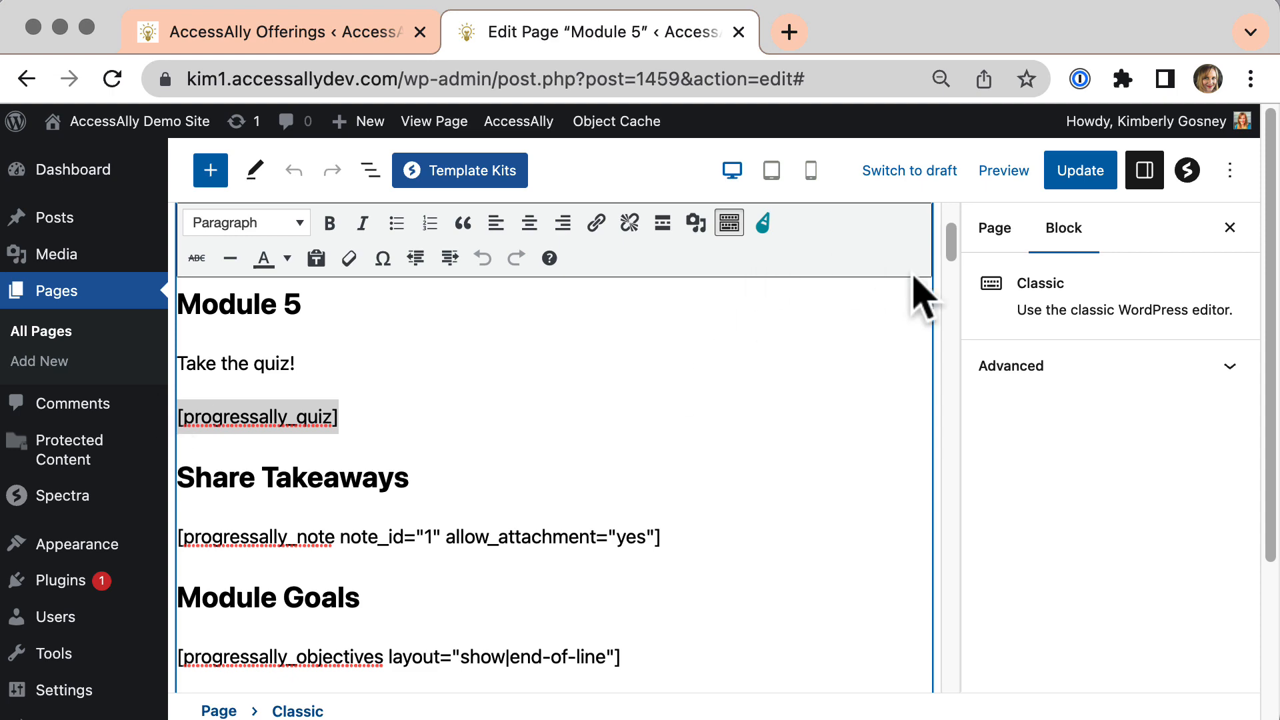
scroll(949, 342, "down", 10)
left_click_drag(946, 280, 952, 428)
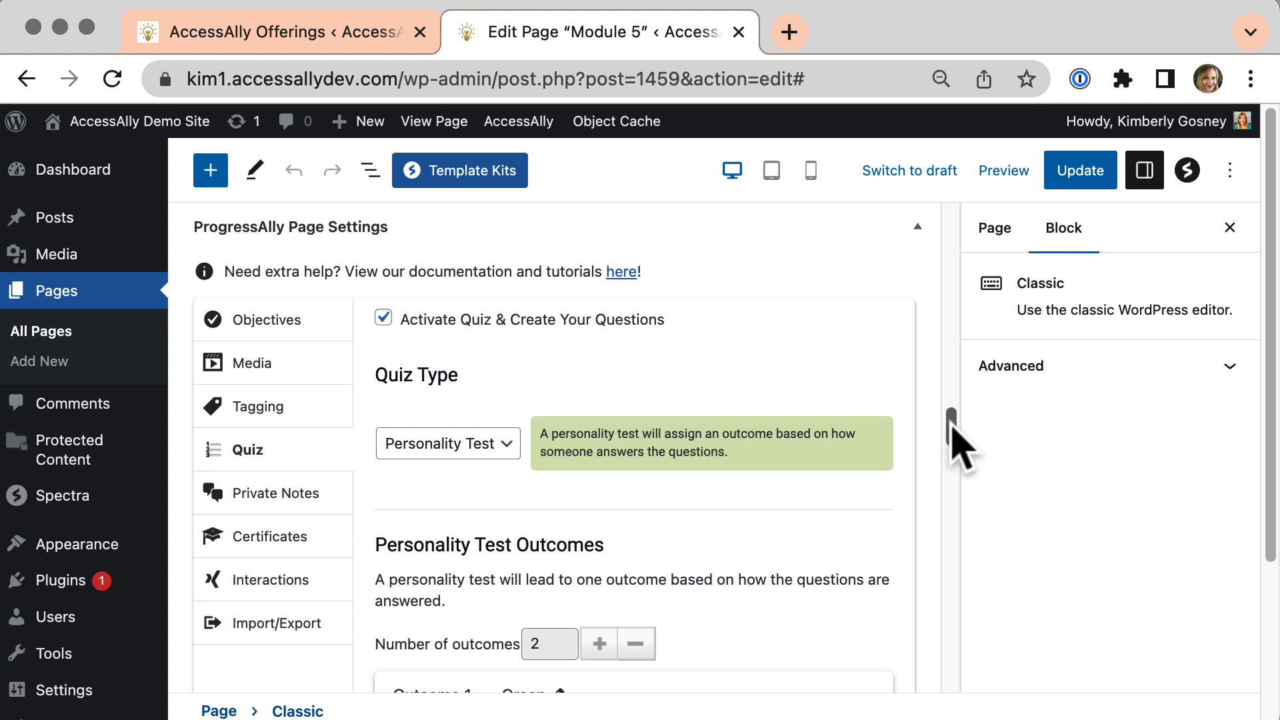
Step: Open Module 5's objectives and review the available objective types for Completed Quiz, keeping Quiz selected
left_click(284, 323)
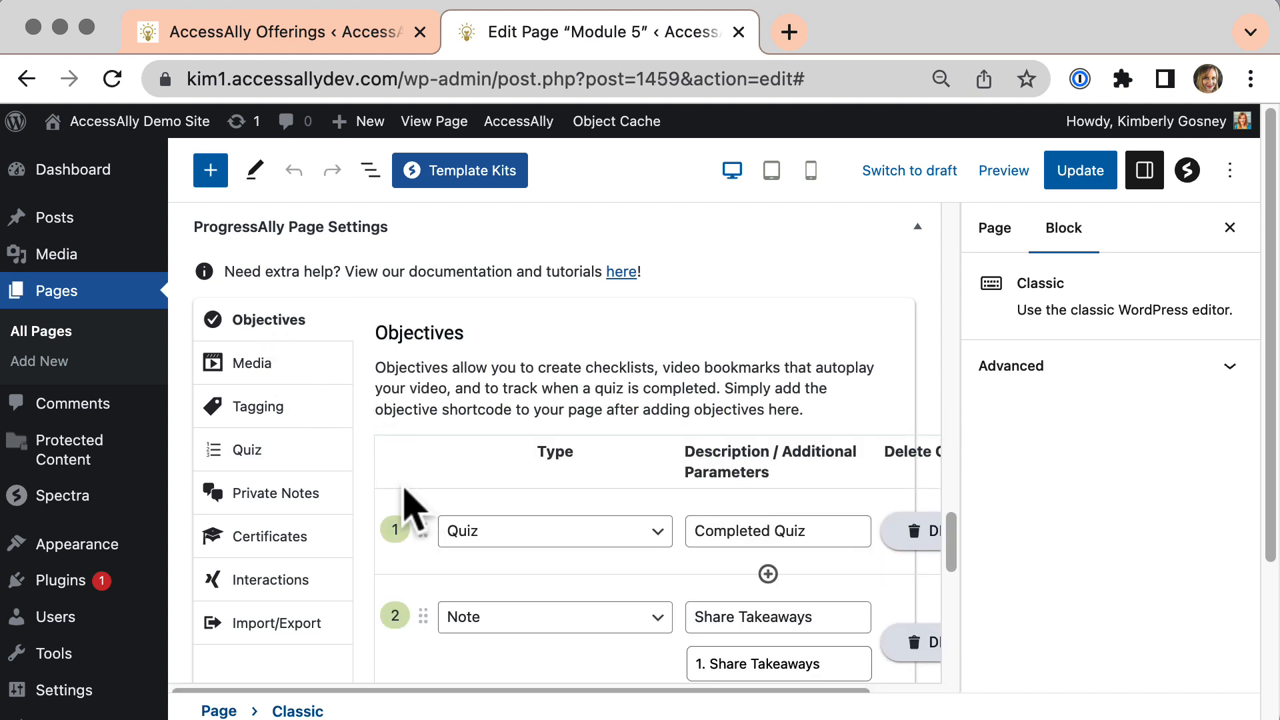
left_click_drag(957, 558, 960, 590)
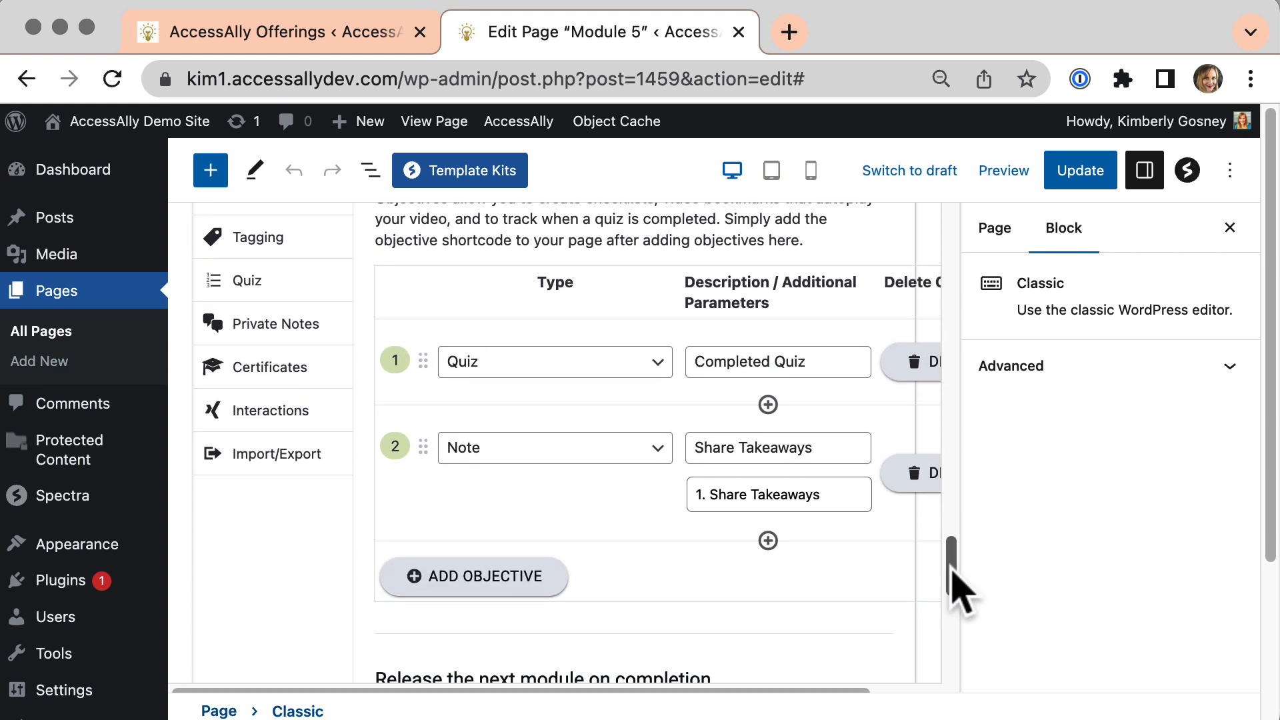
left_click(525, 369)
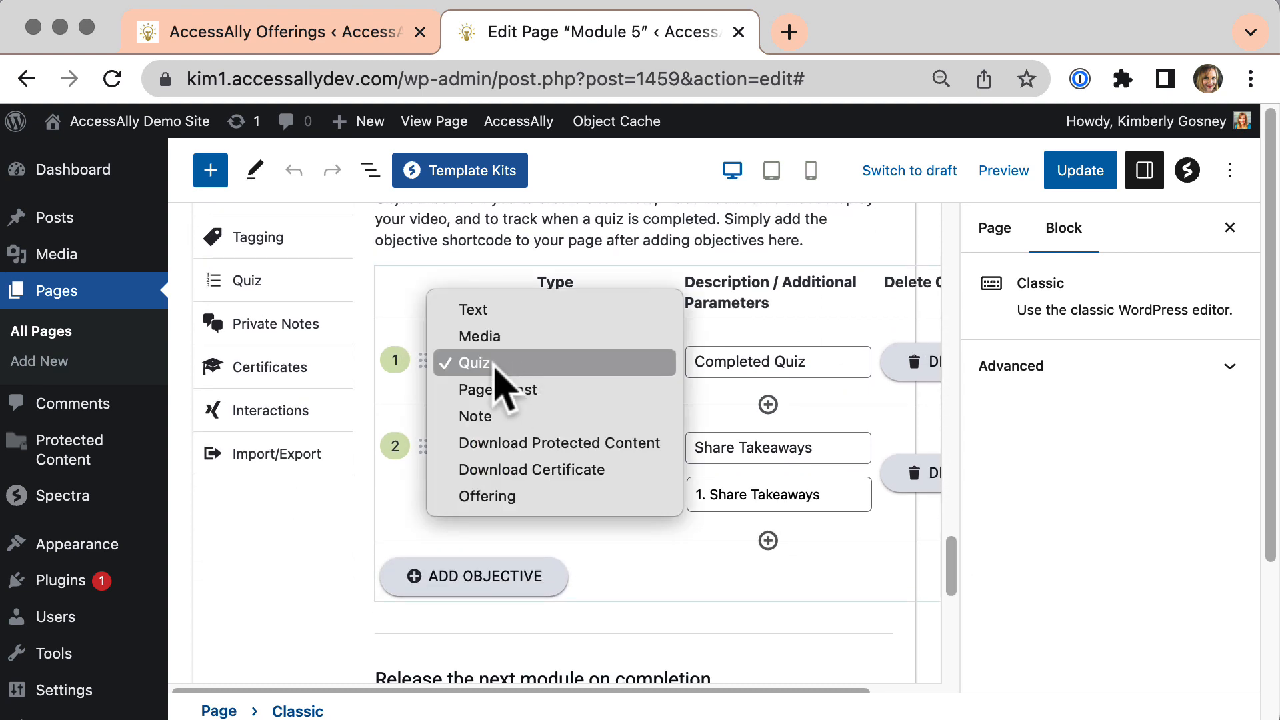
left_click(495, 368)
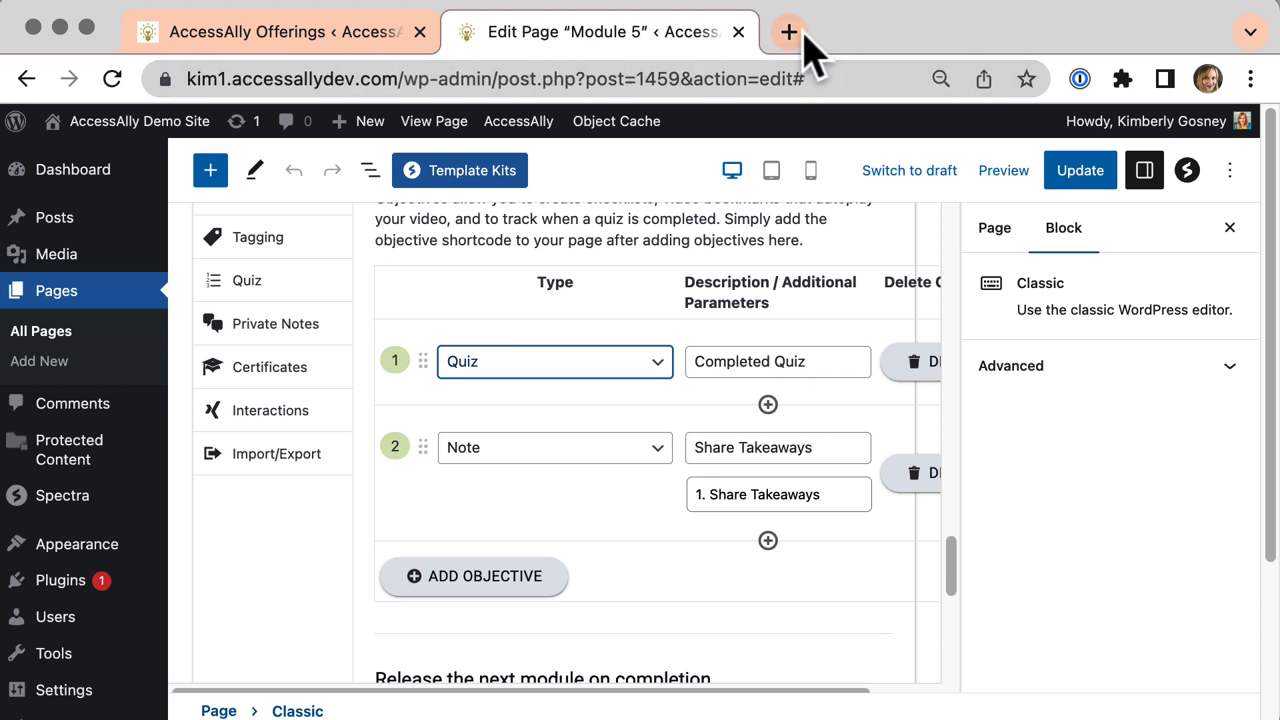
Step: View the published Module 5 page and examine the Completed Quiz entry and its checkbox under Module Goals
left_click(430, 126)
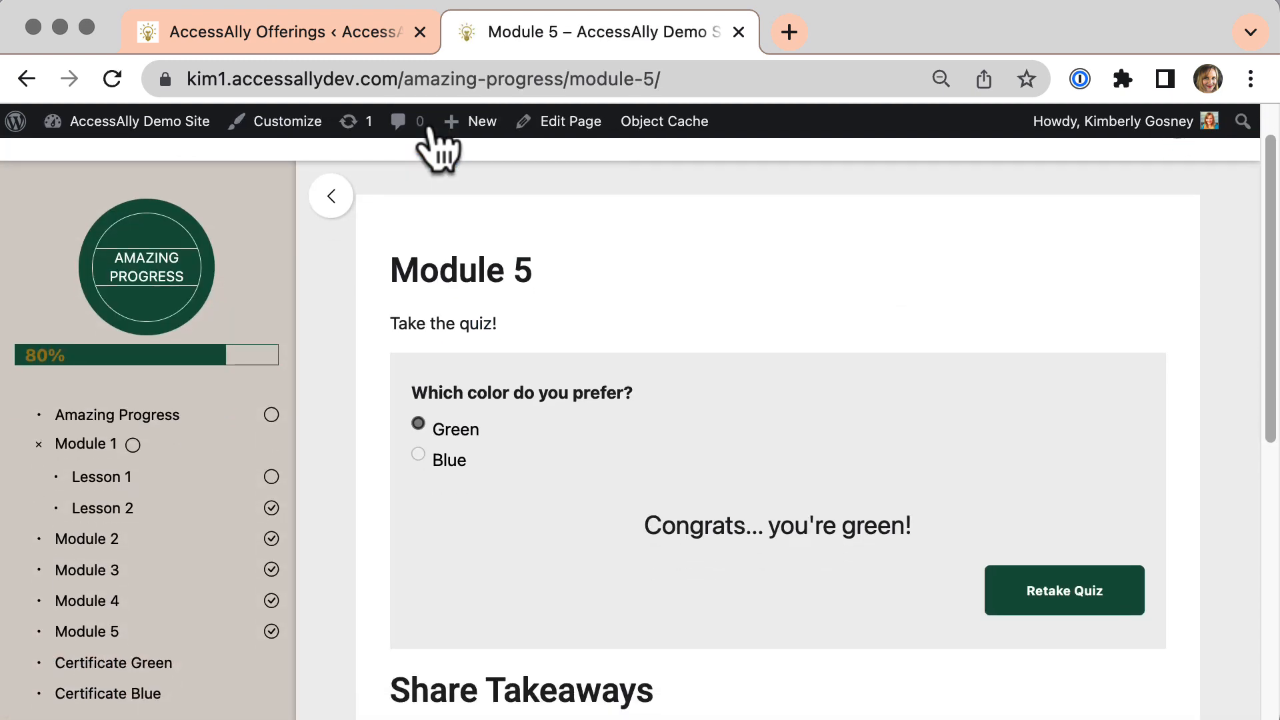
scroll(430, 134, "down", 5)
scroll(430, 150, "down", 4)
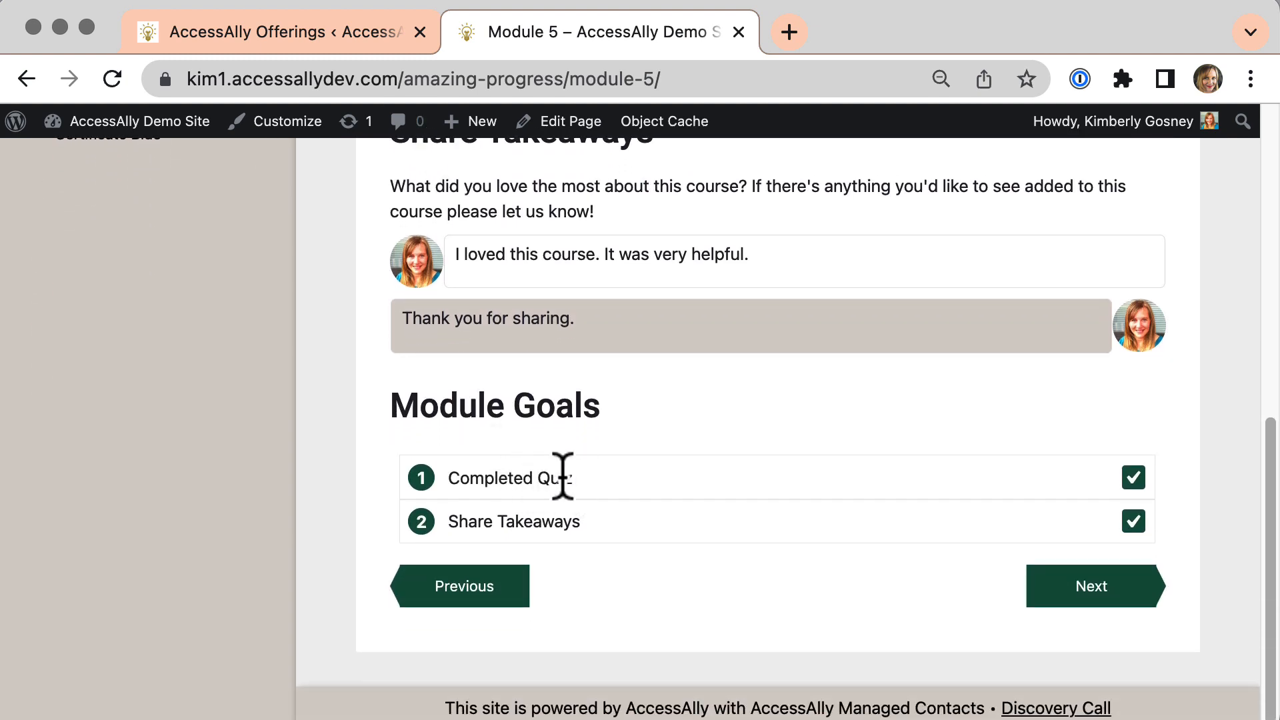
left_click_drag(572, 477, 448, 481)
left_click(668, 460)
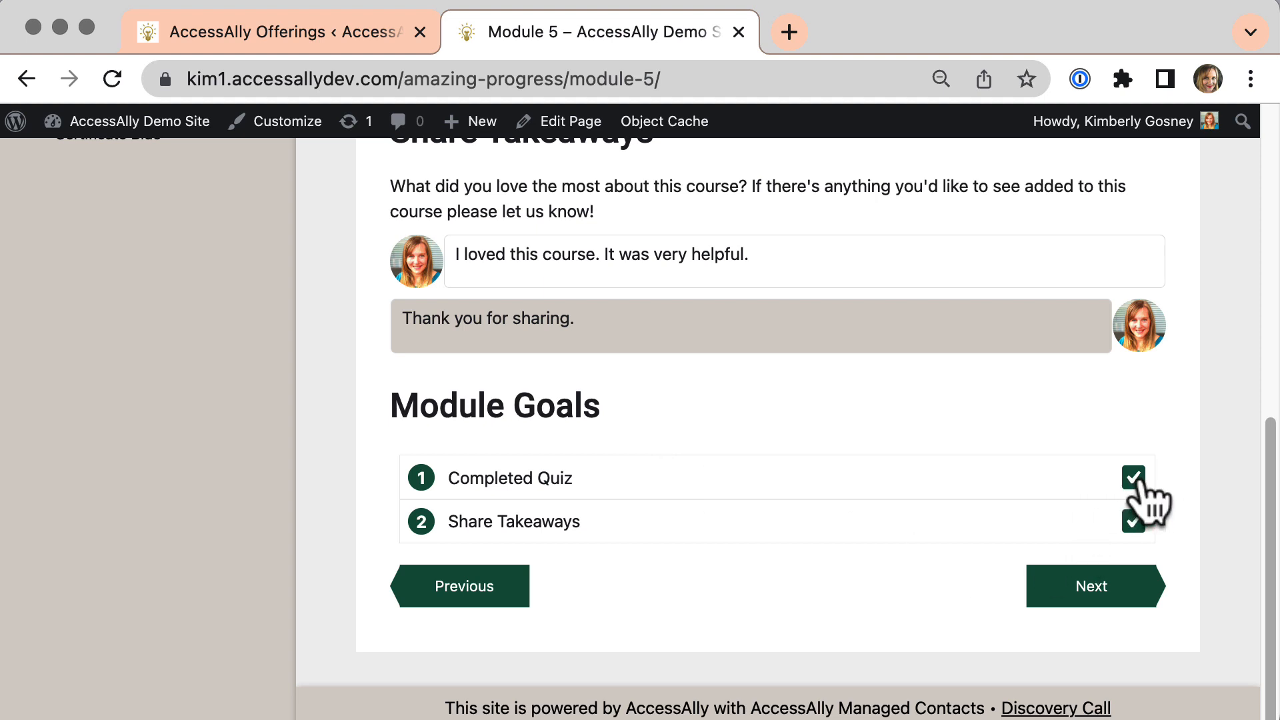
Step: Reopen the Module 5 page for editing and close the AccessAlly Offerings browser tab
left_click(320, 41)
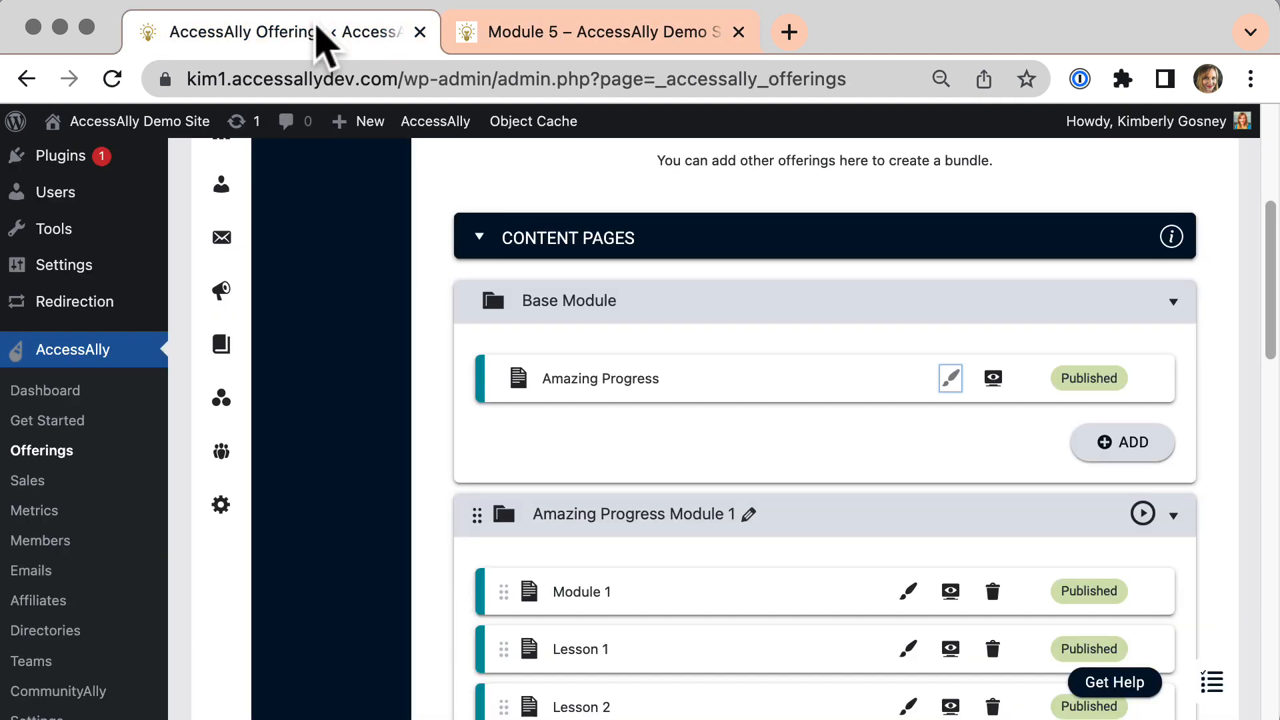
left_click(512, 35)
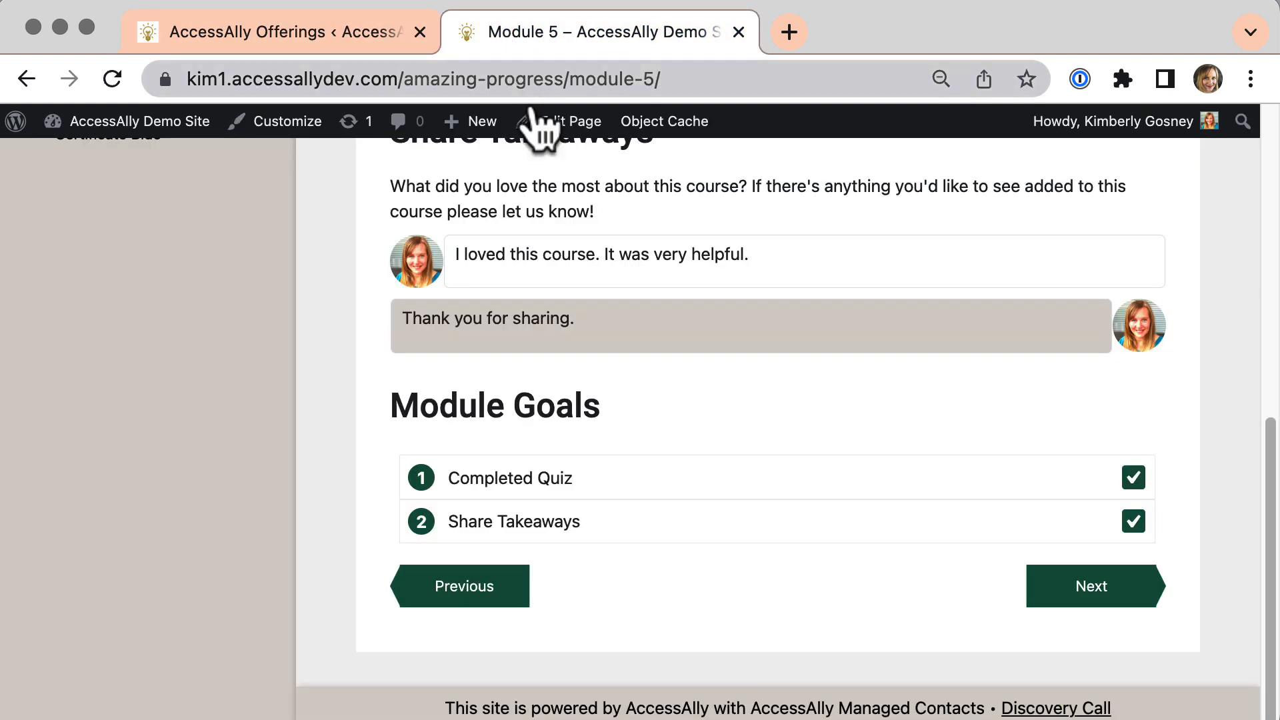
left_click(560, 122)
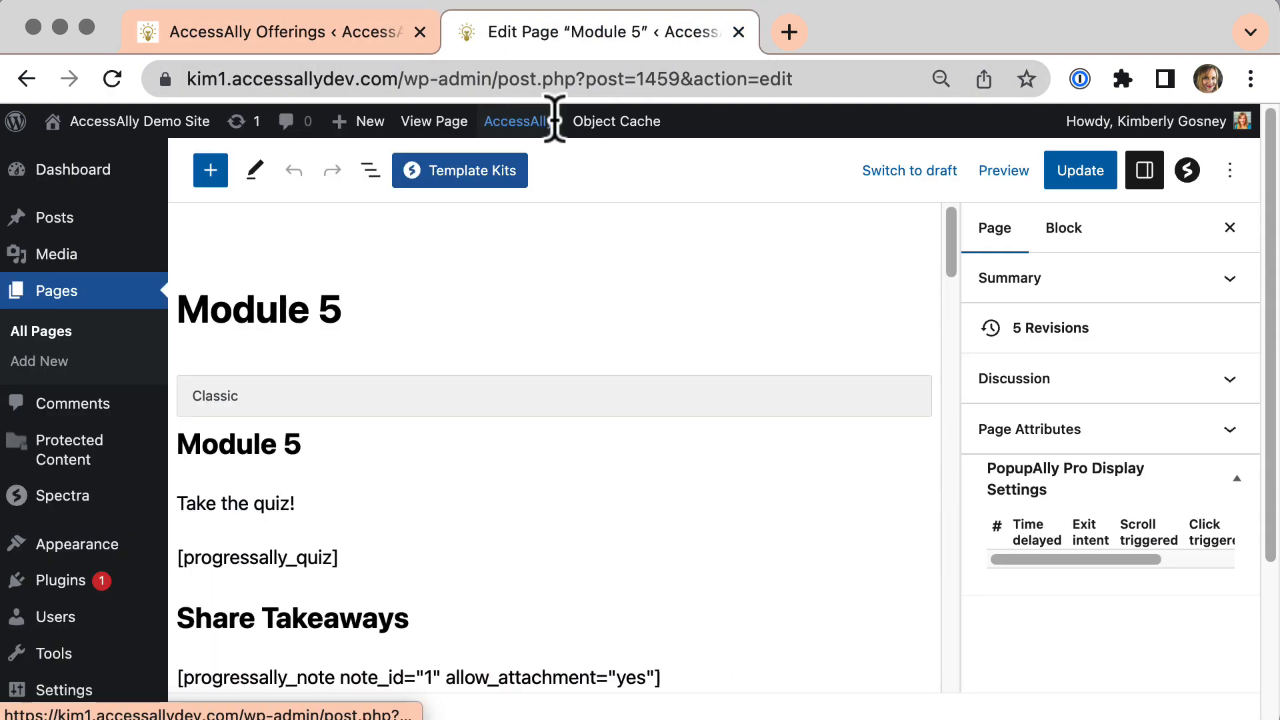
left_click(420, 32)
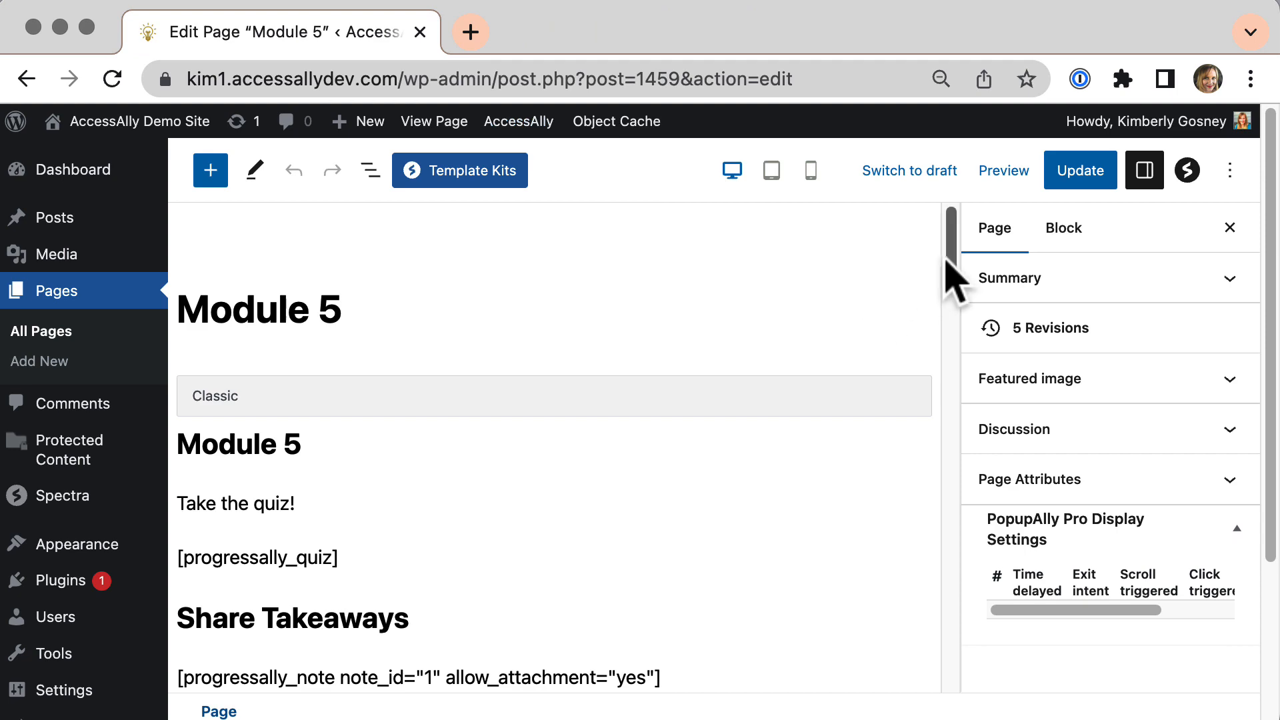
Step: Examine the Share Takeaways private note's prompt, placeholder text, note type and notification settings in Module 5's ProgressAlly settings
left_click_drag(952, 272, 990, 624)
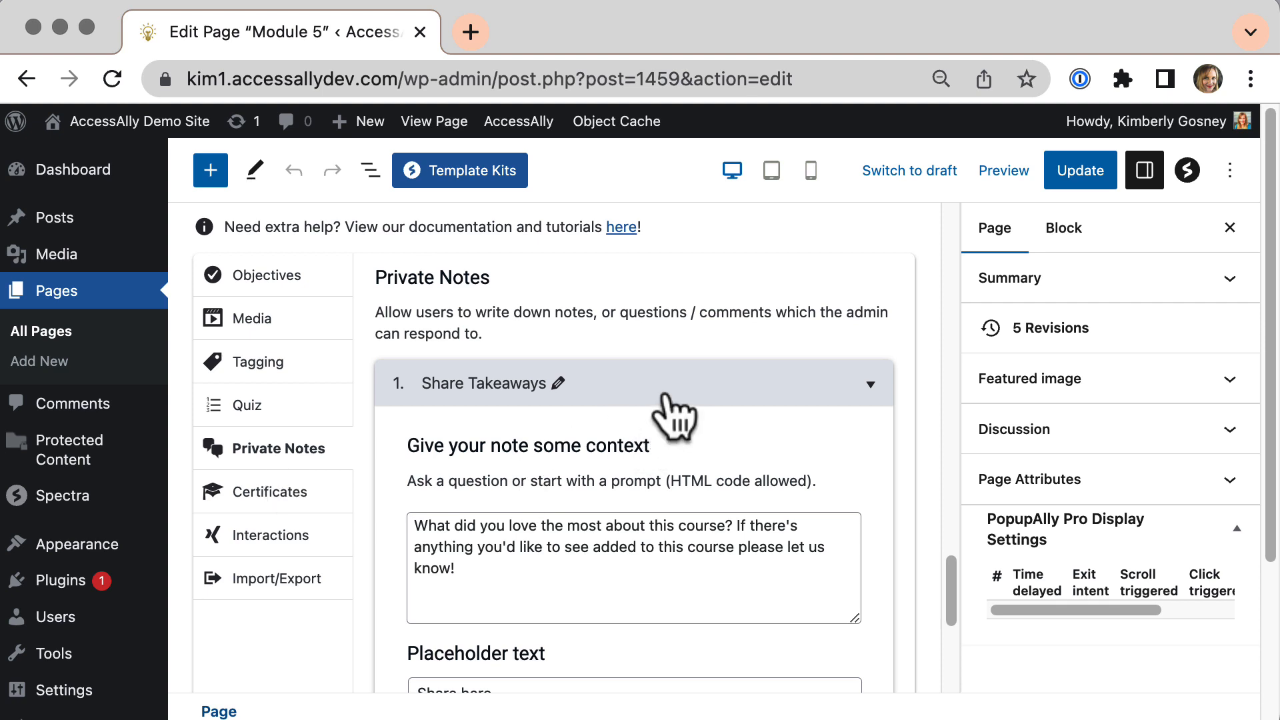
scroll(695, 433, "down", 3)
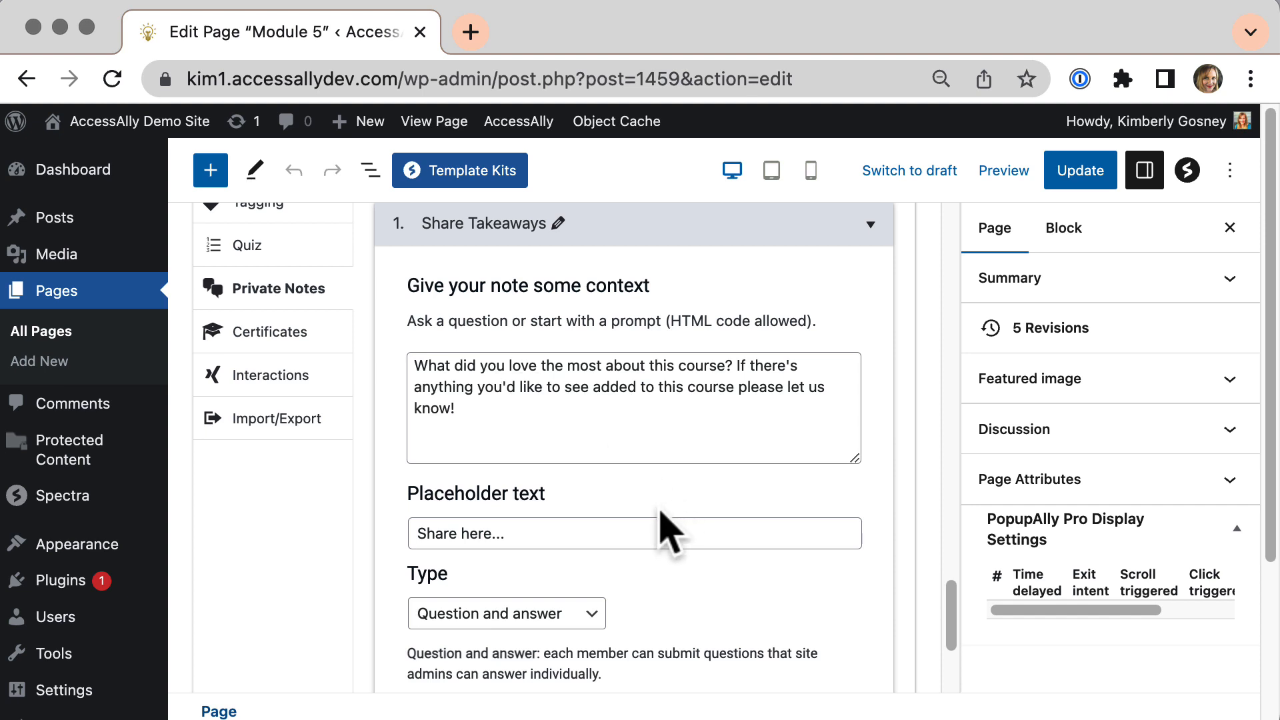
scroll(639, 513, "down", 3)
scroll(634, 497, "down", 2)
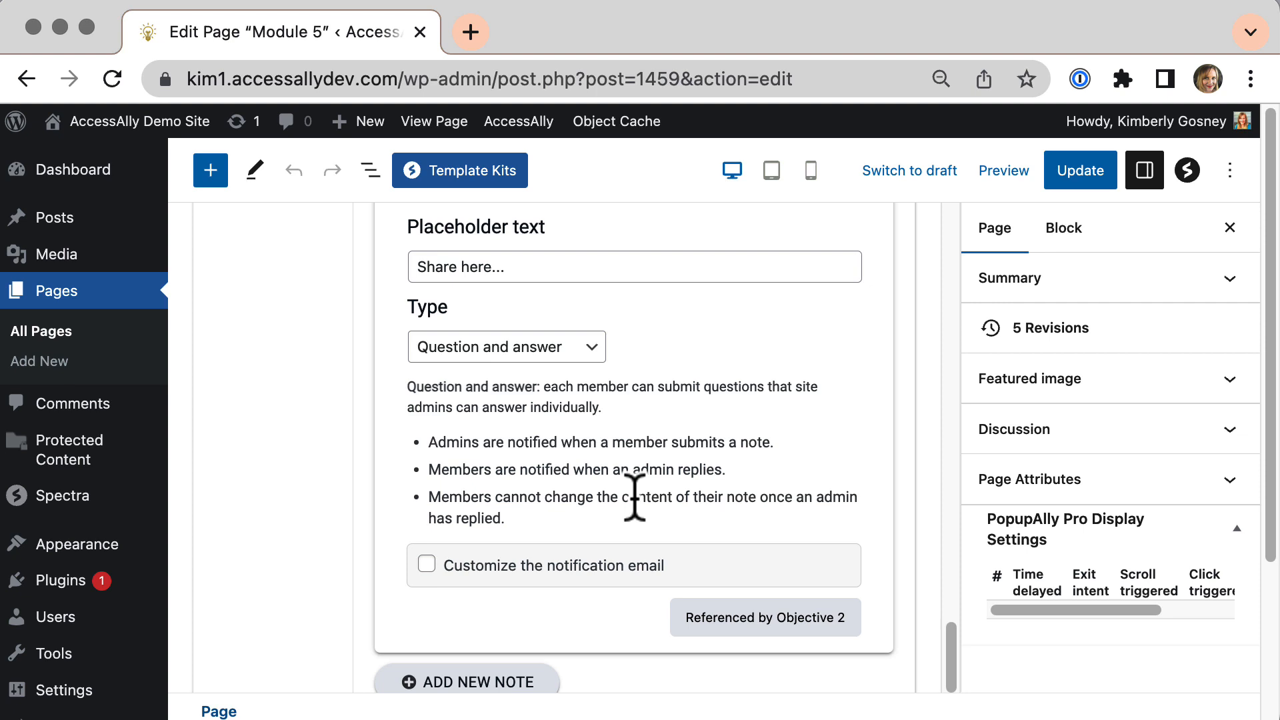
scroll(635, 497, "up", 8)
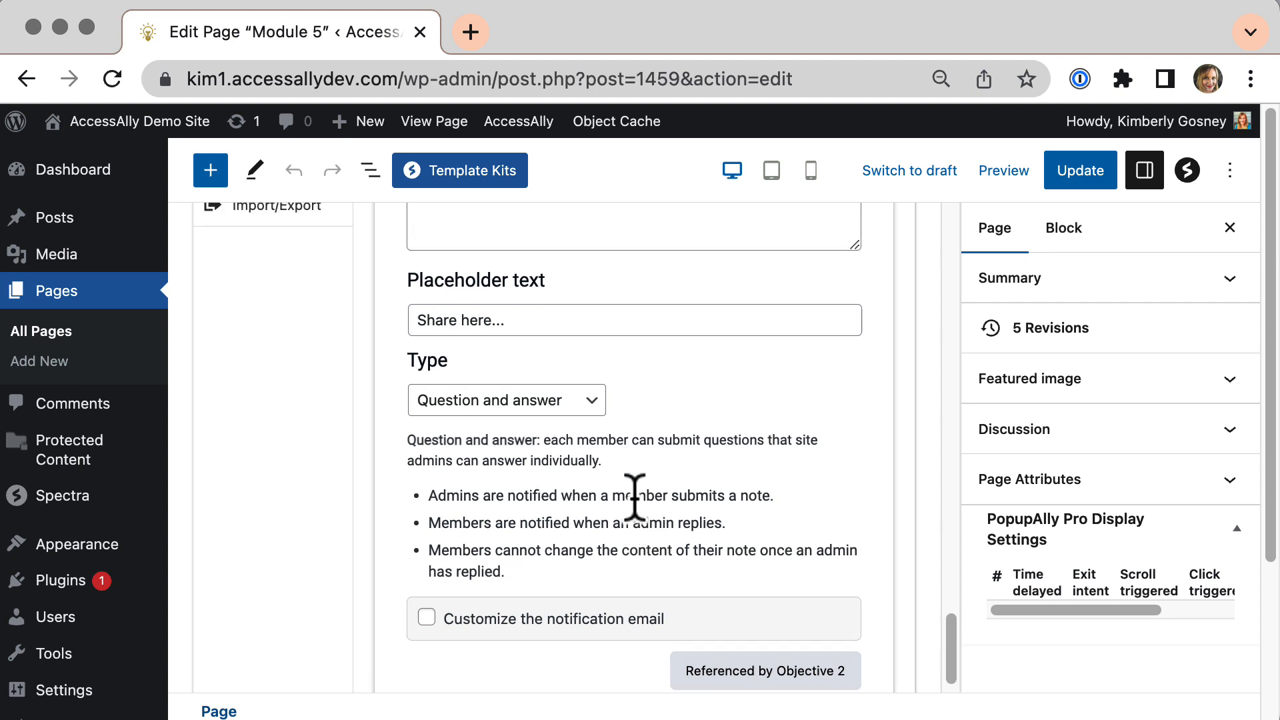
scroll(636, 505, "up", 1)
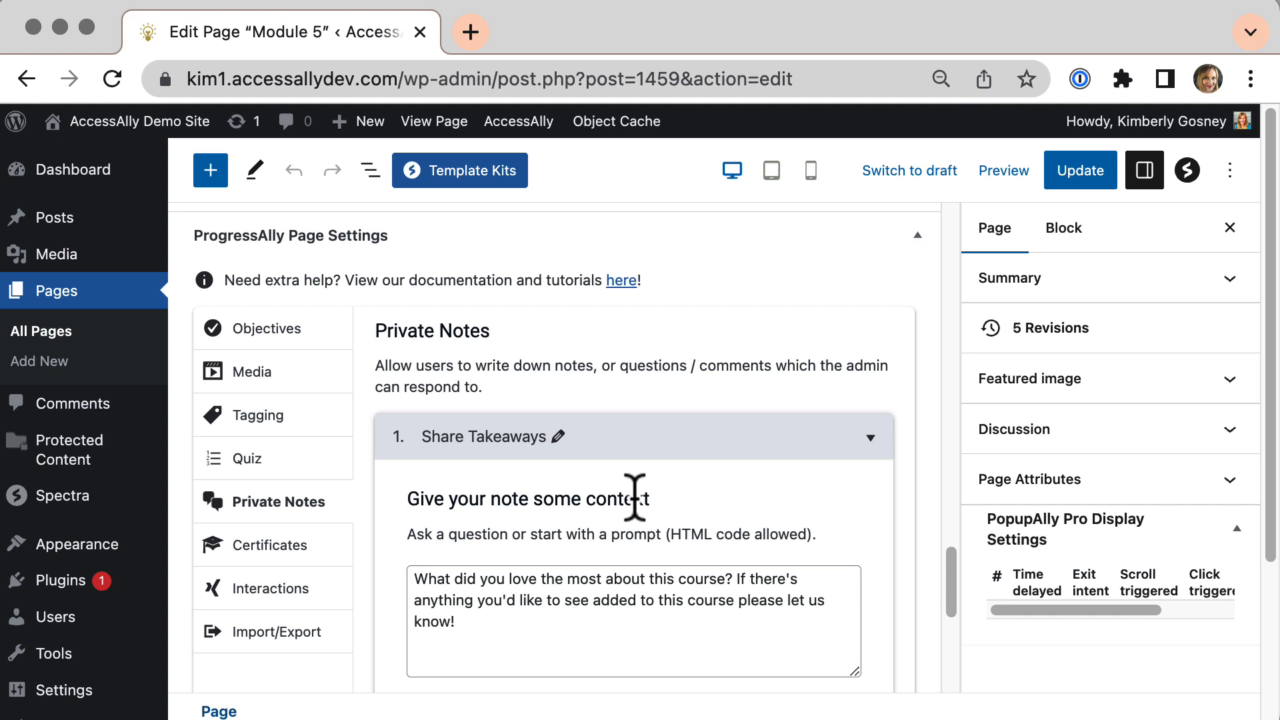
scroll(635, 496, "down", 5)
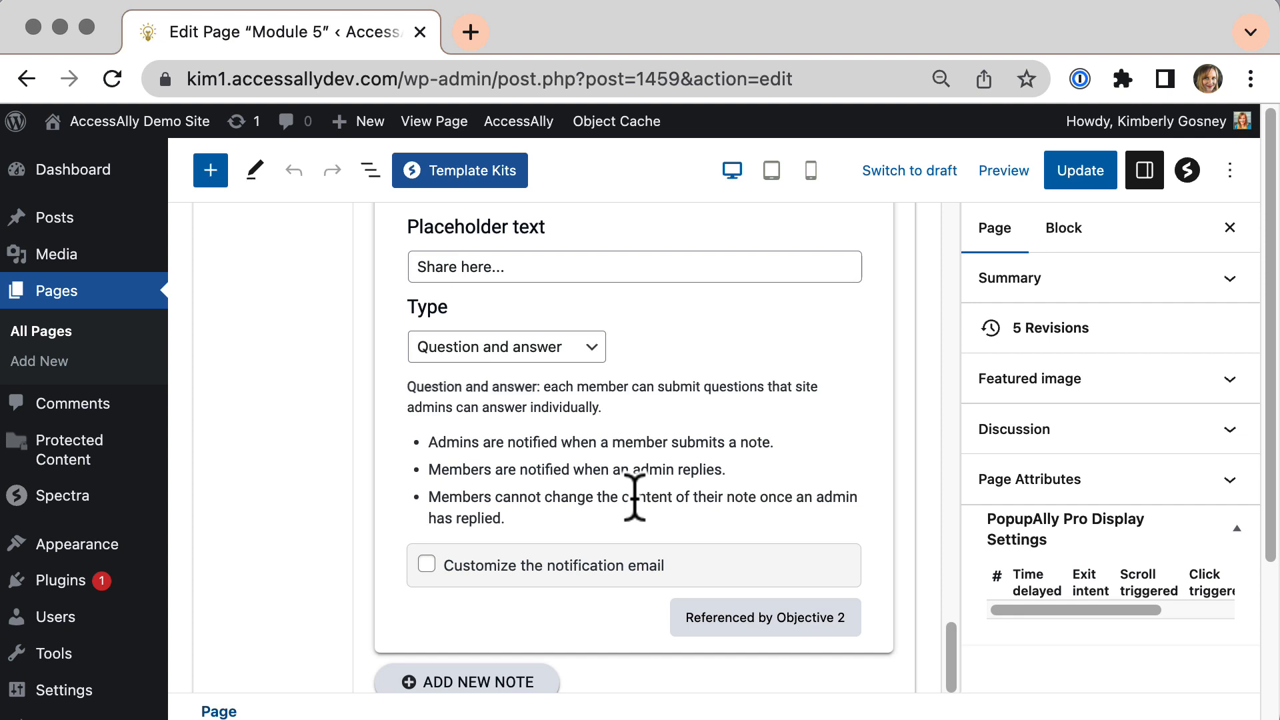
Step: Review the available note types for the Share Takeaways note, keeping Question and answer selected
left_click(553, 354)
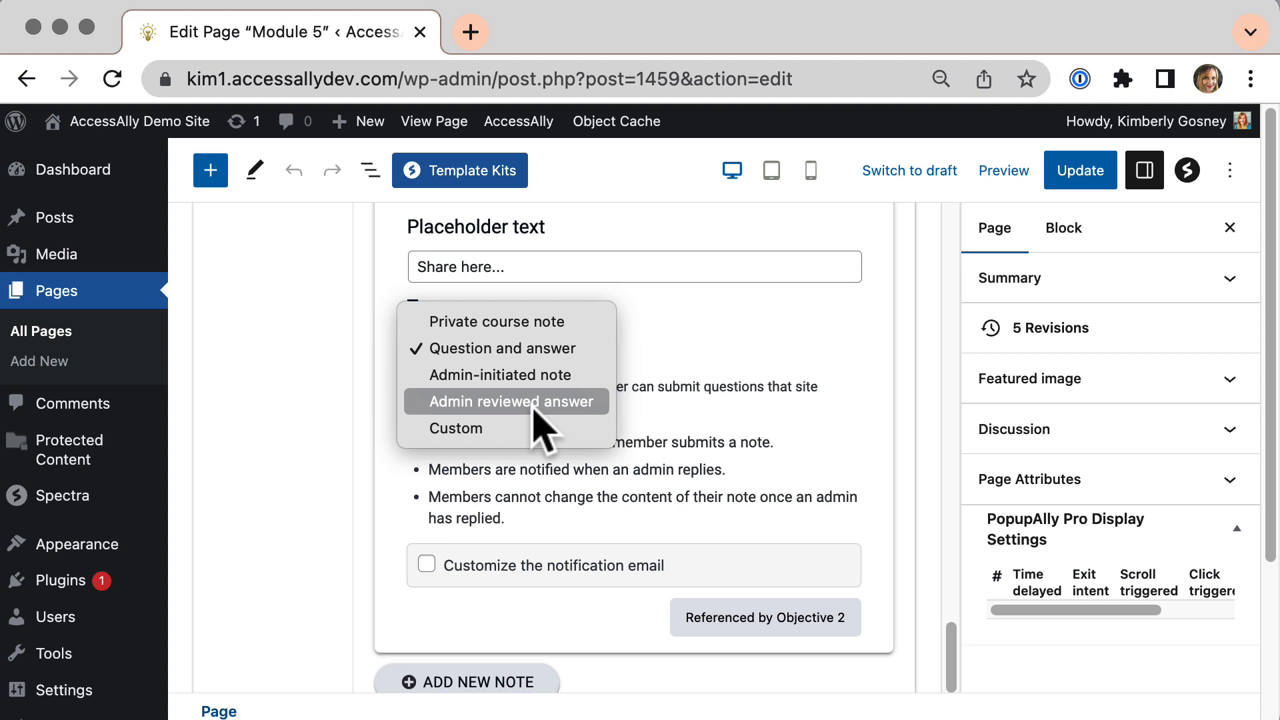
left_click(322, 379)
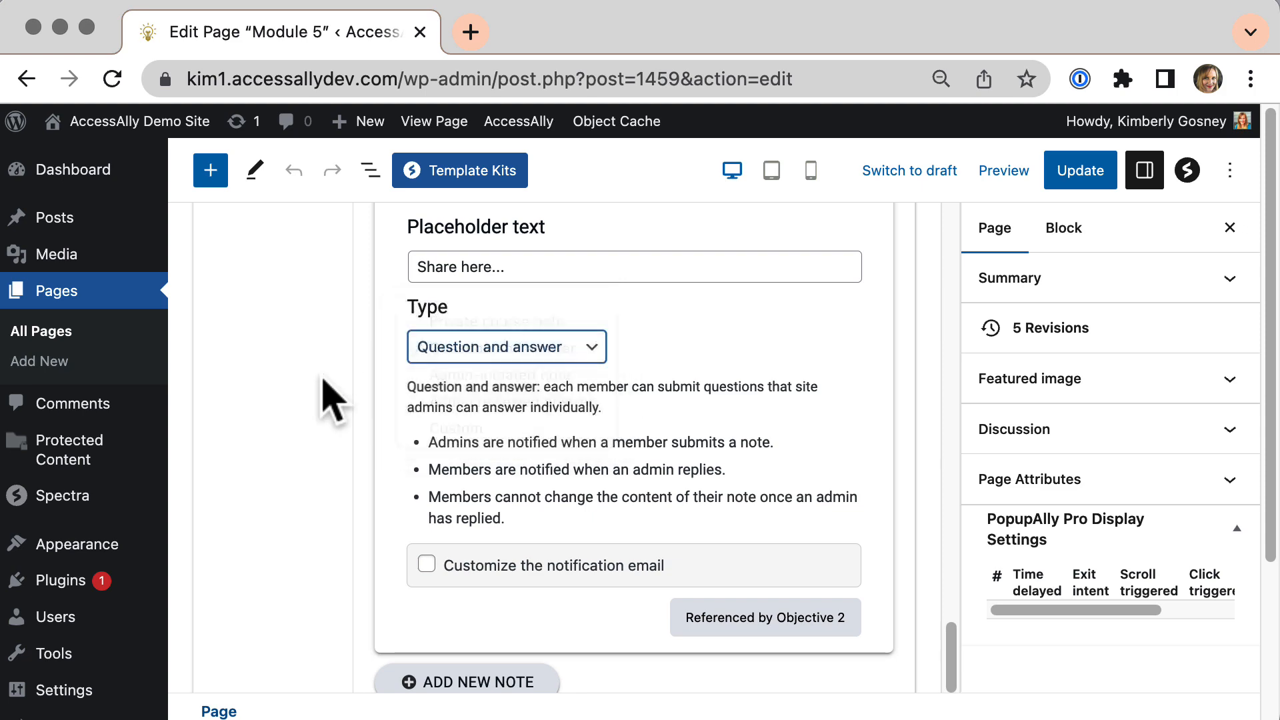
key("Down")
left_click(329, 380)
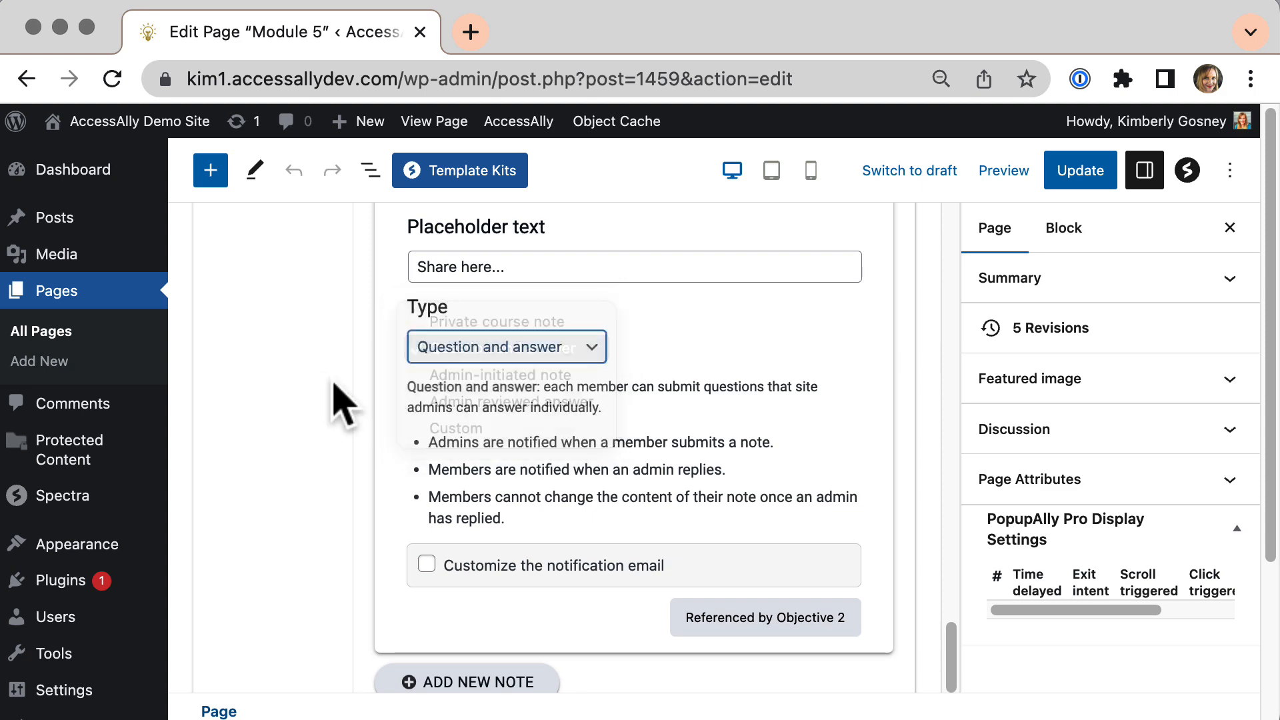
Step: Generate a Private Note shortcode for the current post's Share Takeaways note and copy it
left_click(951, 648)
left_click_drag(952, 647, 868, 270)
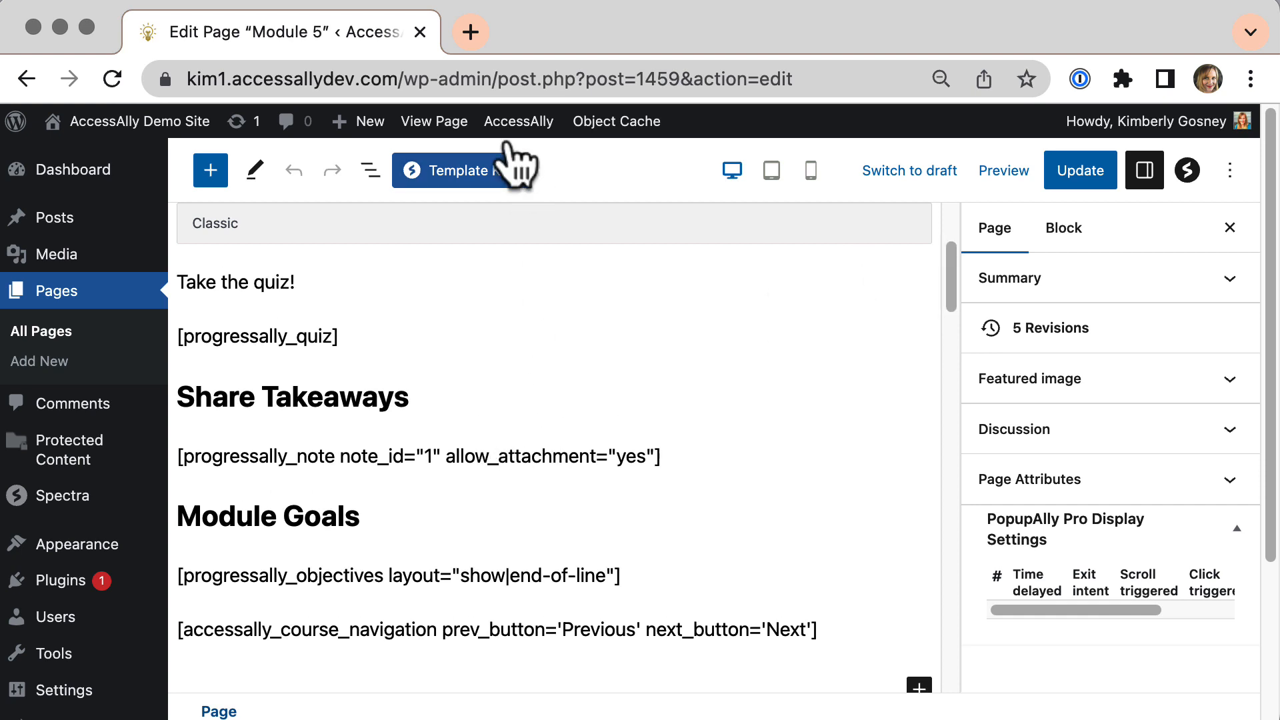
mouse_move(516, 126)
left_click(522, 161)
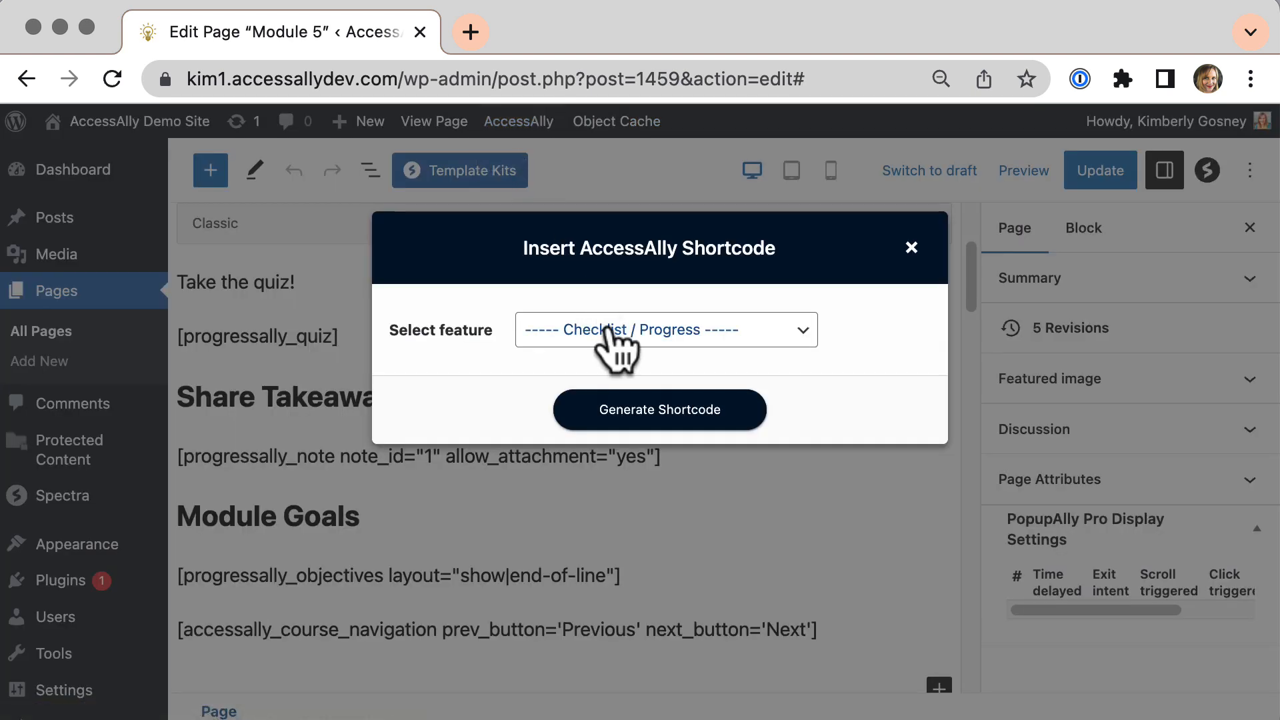
left_click(583, 328)
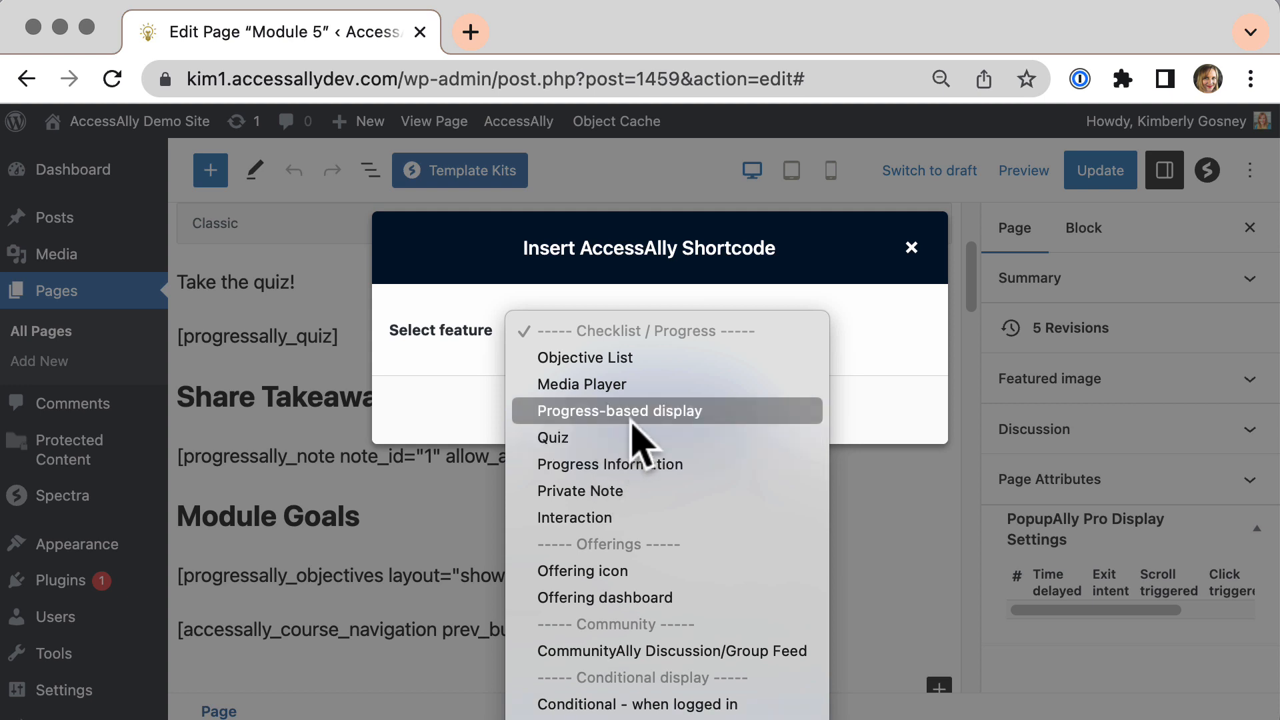
left_click(608, 492)
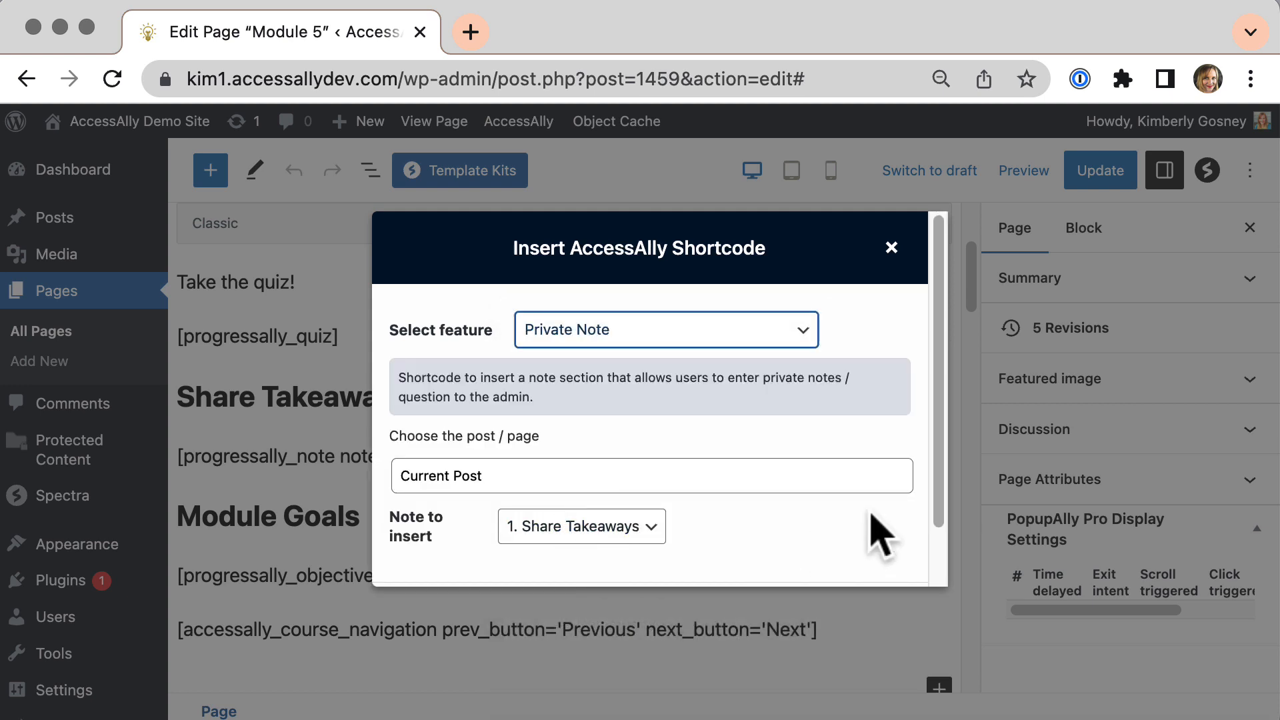
left_click_drag(938, 488, 943, 608)
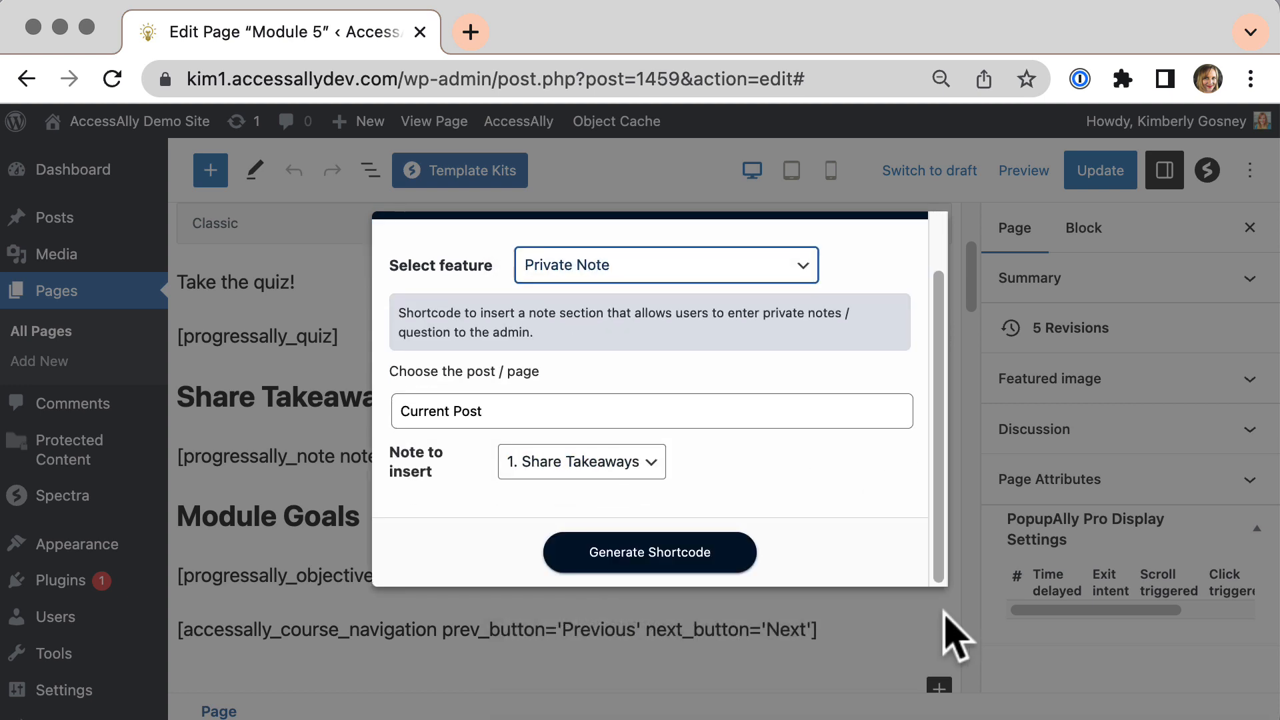
left_click(656, 567)
left_click_drag(943, 514, 952, 600)
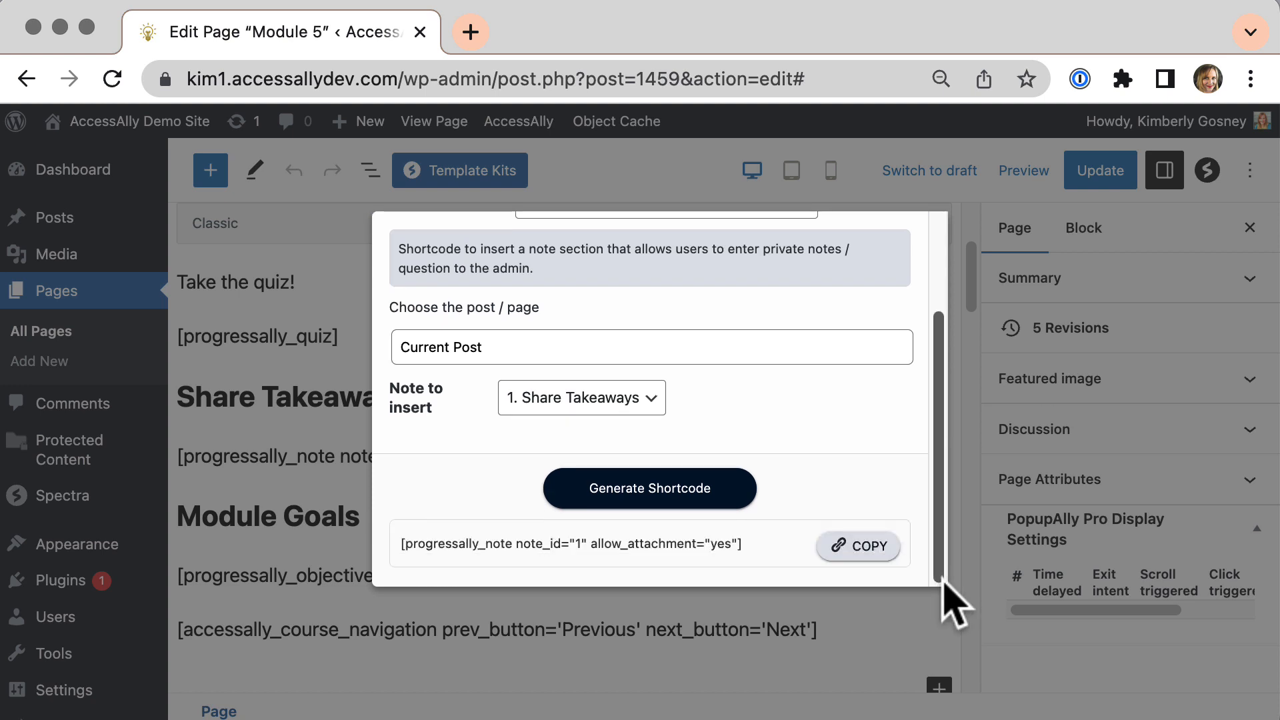
left_click(859, 559)
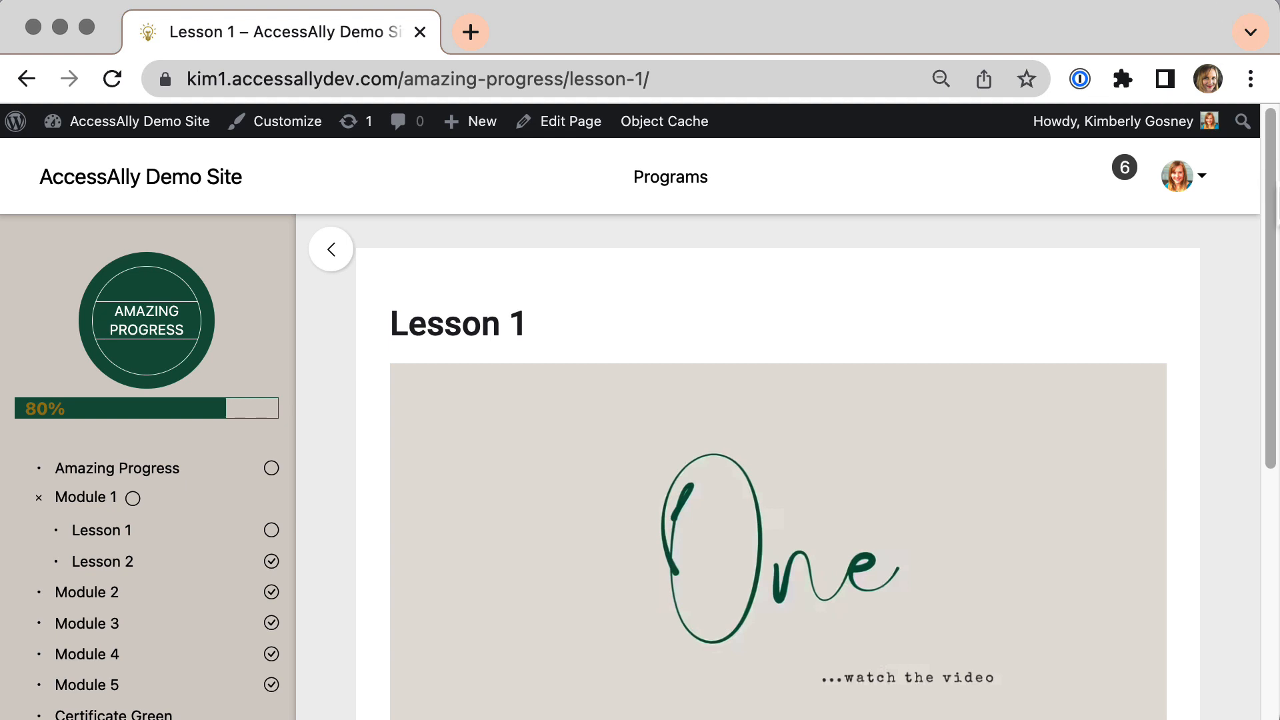
Step: Open the Downloaded Worksheet file from Lesson 1's Lesson Progress list, view the PDF and return to the lesson
scroll(478, 343, "down", 6)
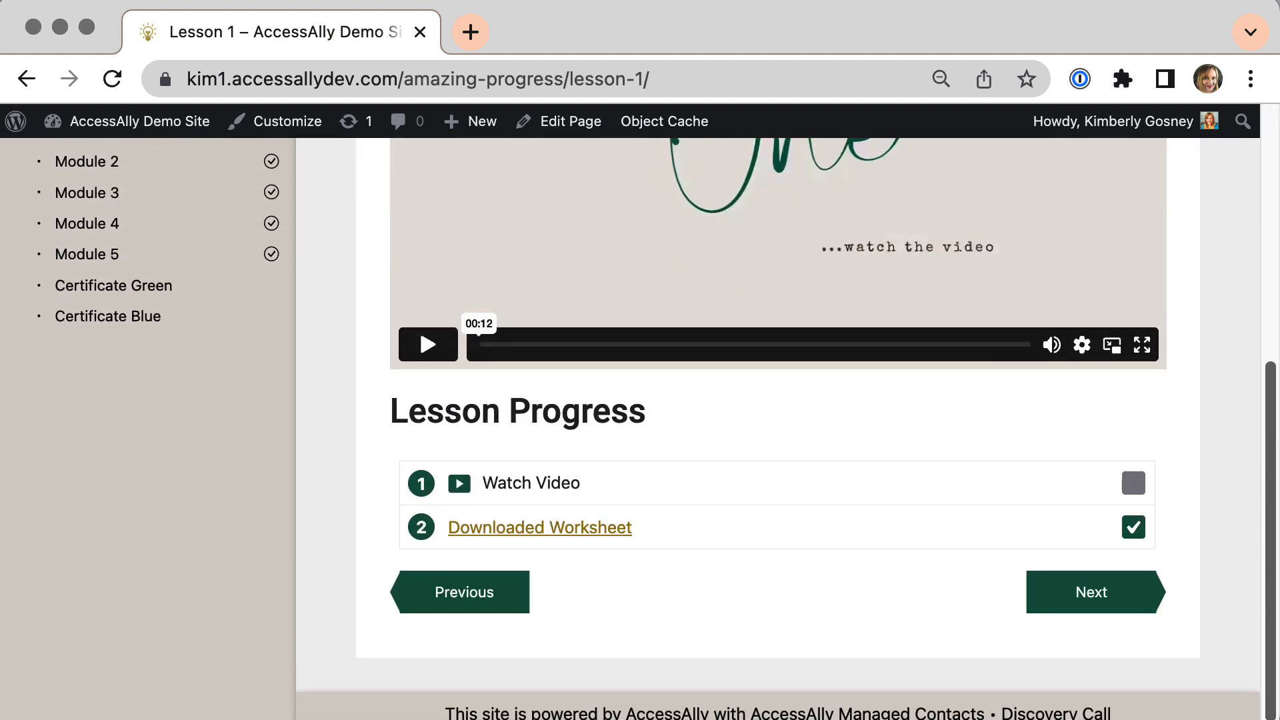
left_click(542, 545)
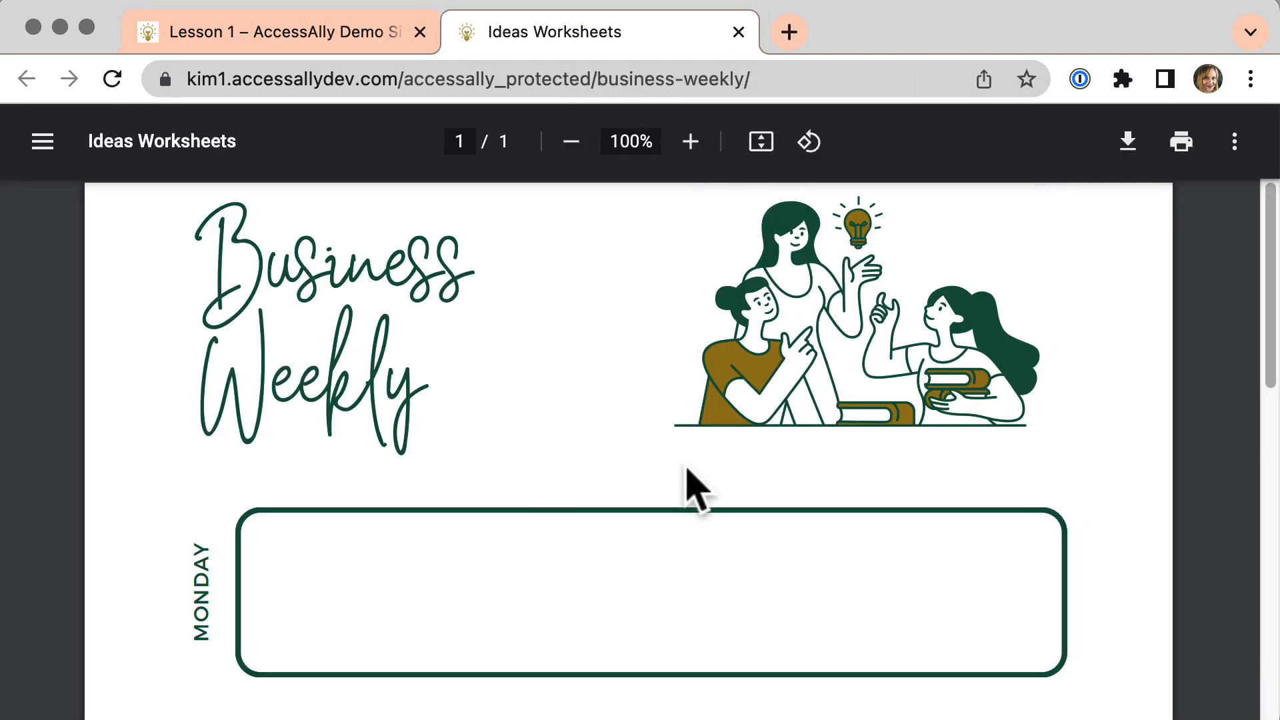
left_click(314, 35)
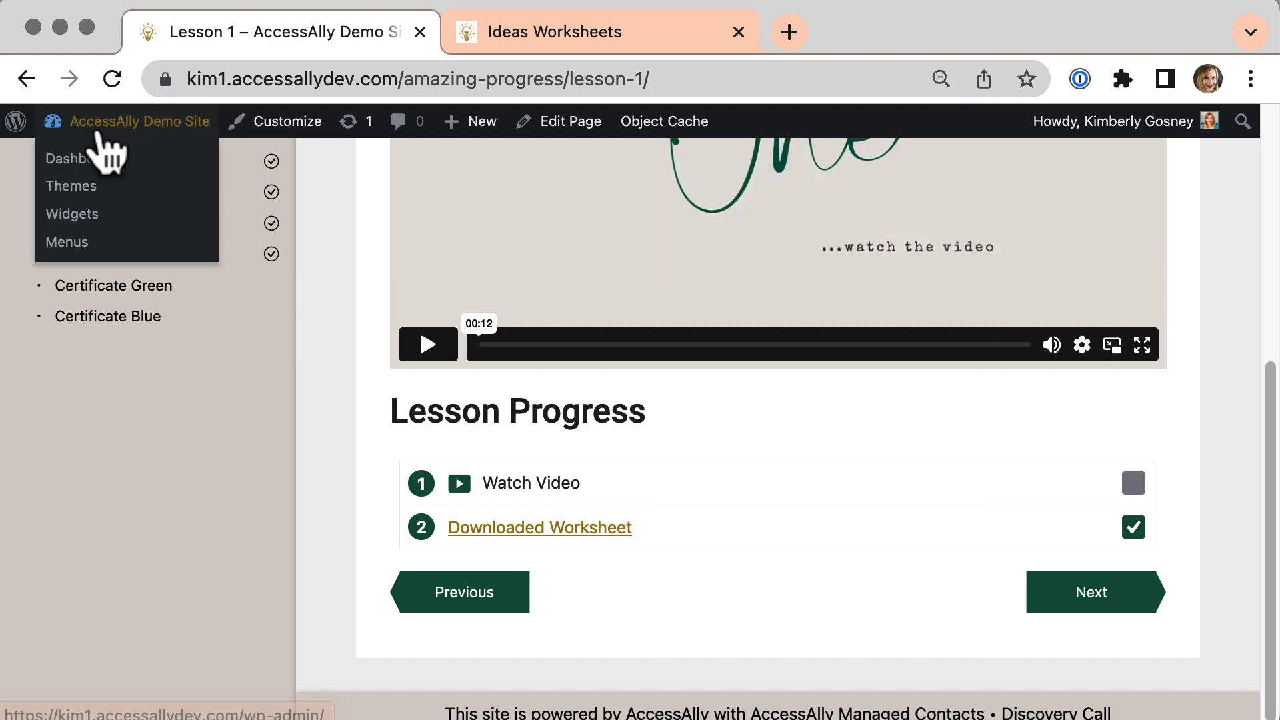
Step: Go to the WordPress dashboard and open the list of all protected content
left_click(84, 160)
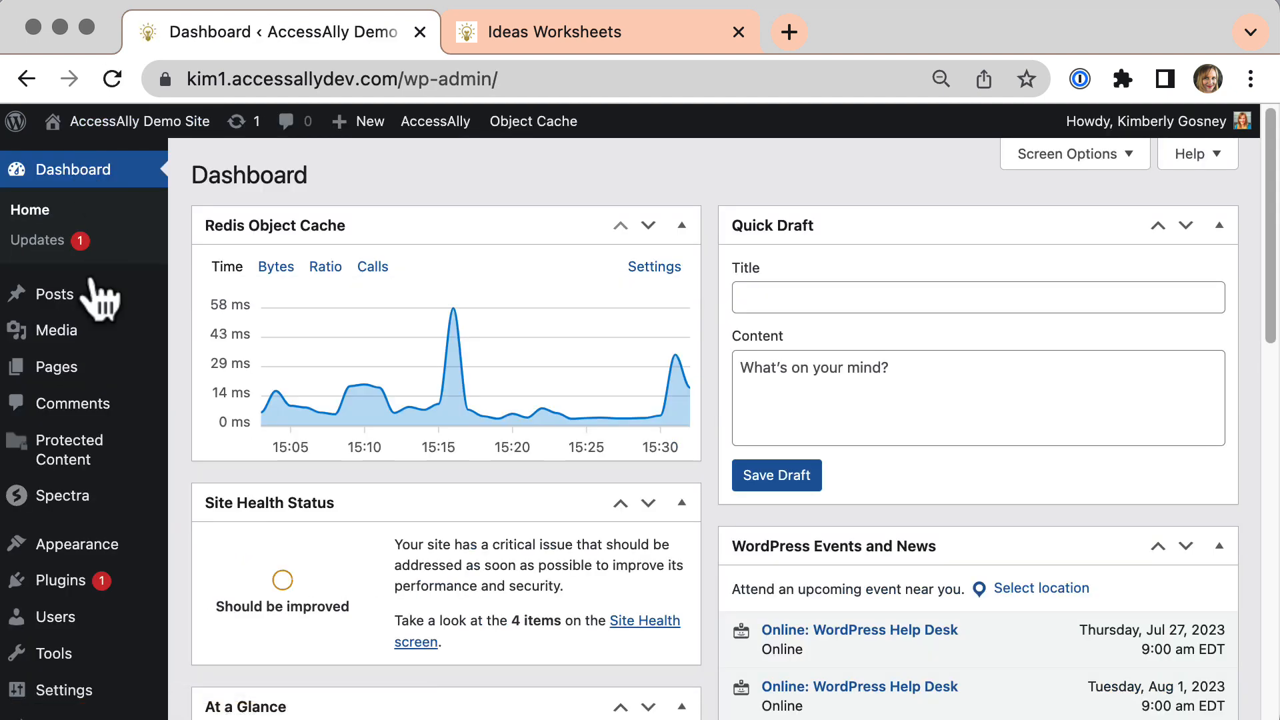
mouse_move(70, 470)
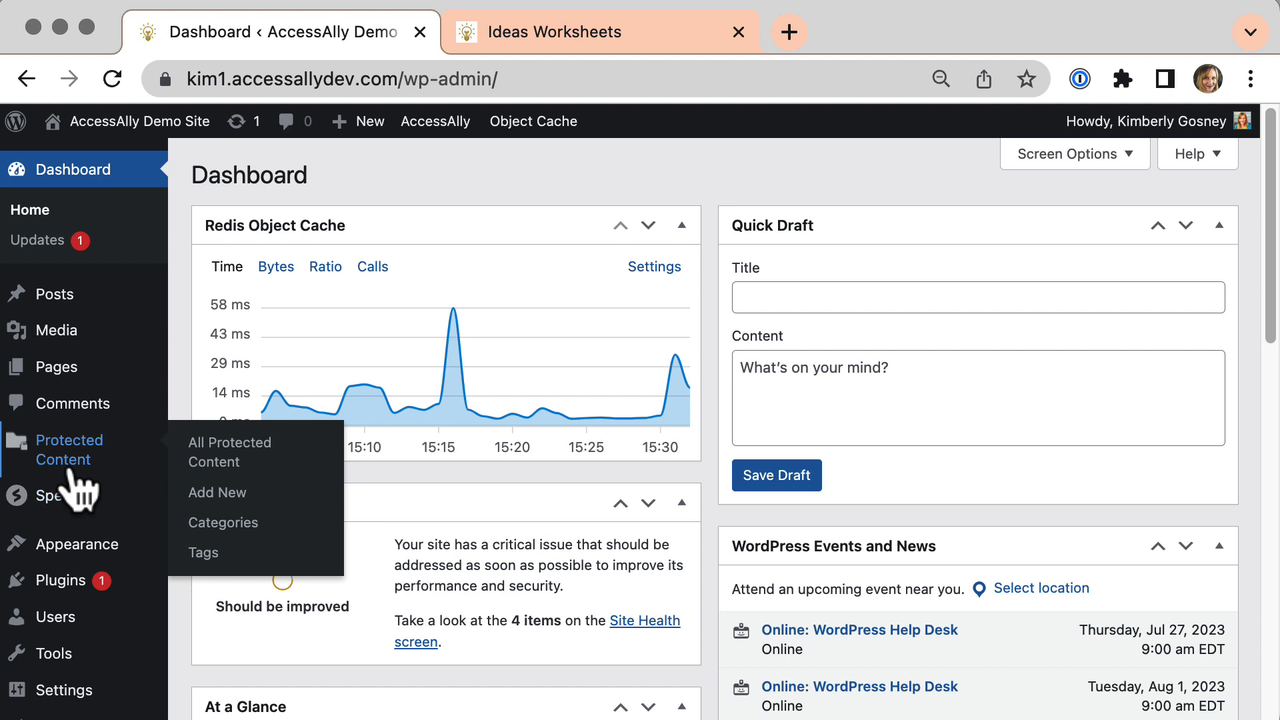
left_click(232, 452)
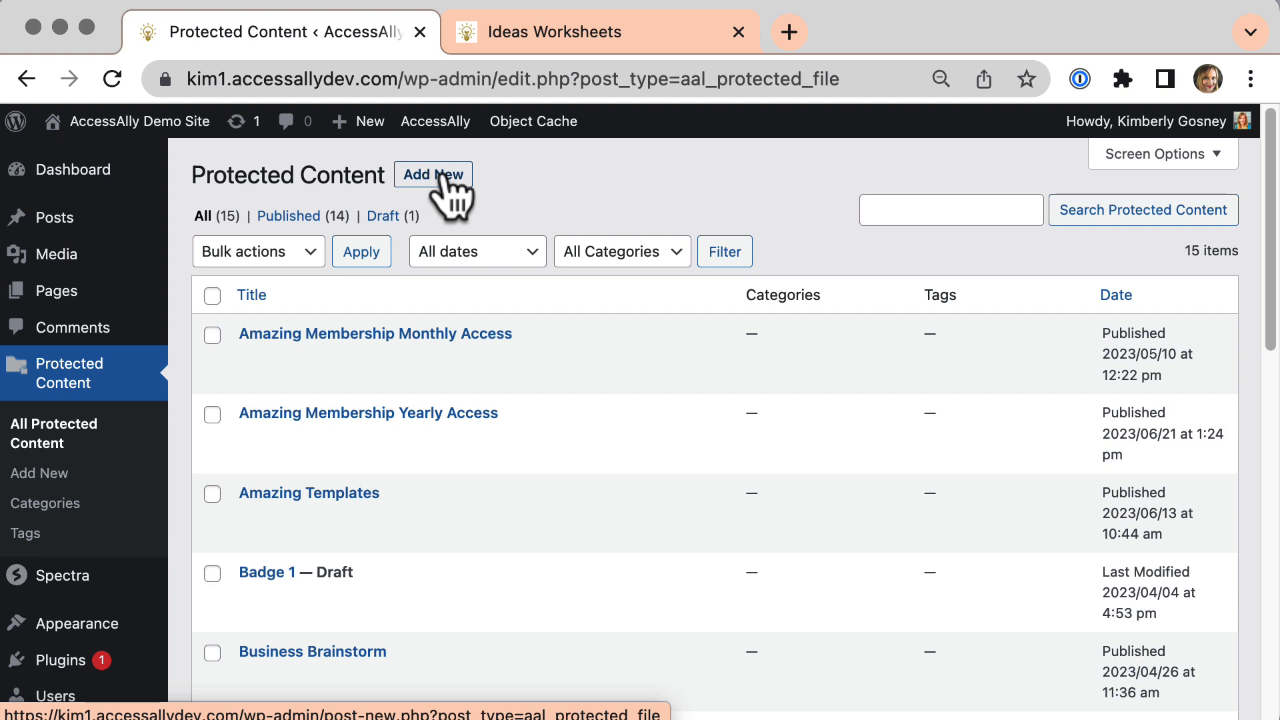
Step: View the Ideas Worksheets PDF, return to the protected content list and go back to the Lesson 1 page
left_click(617, 48)
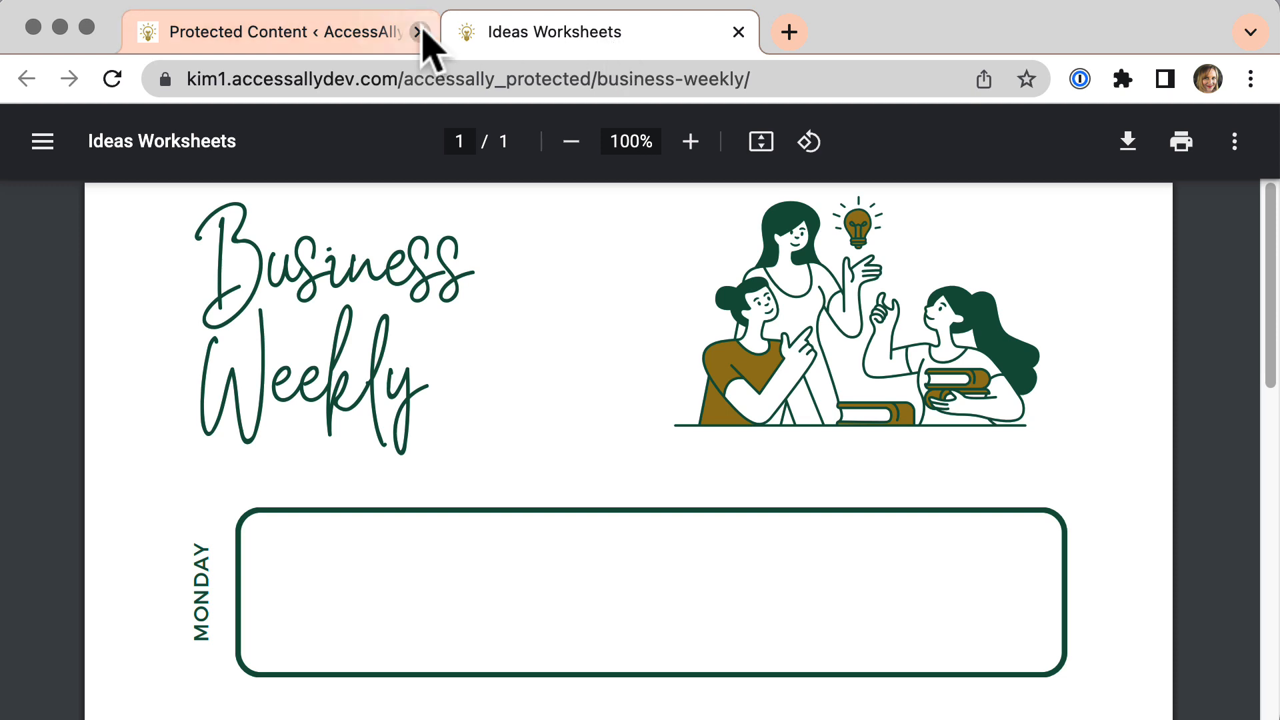
left_click(373, 35)
left_click(25, 79)
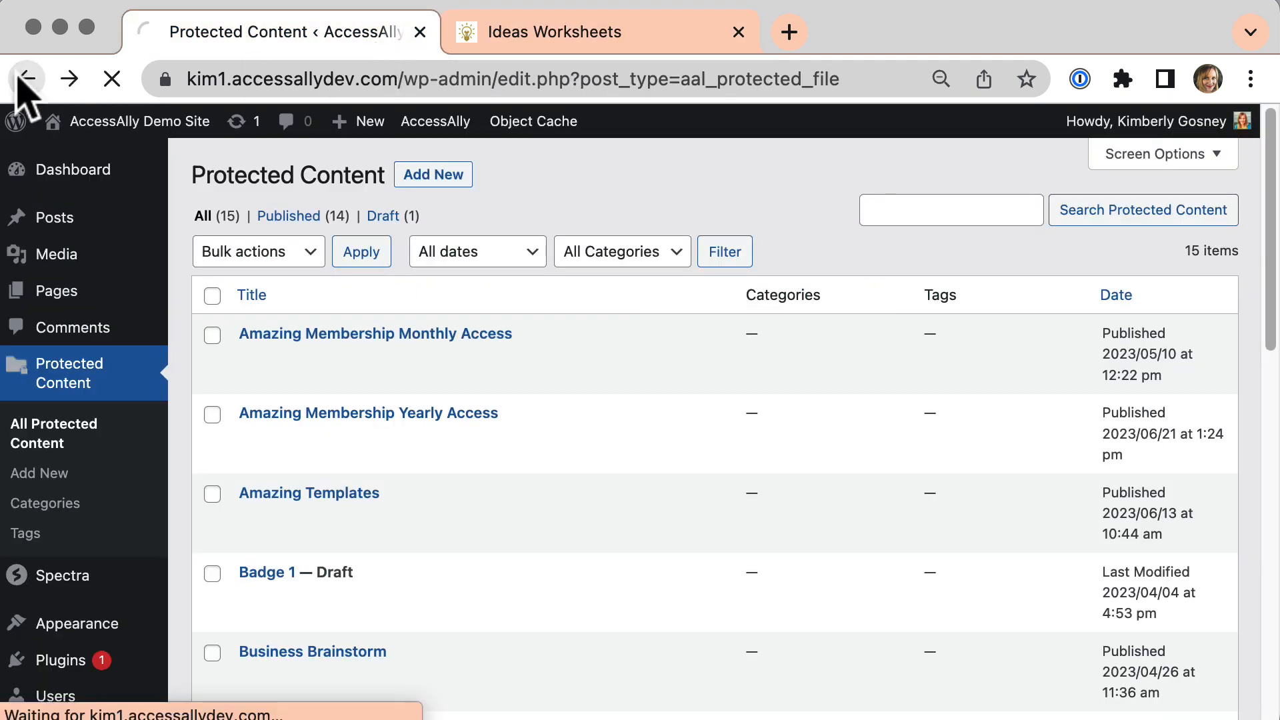
left_click(25, 78)
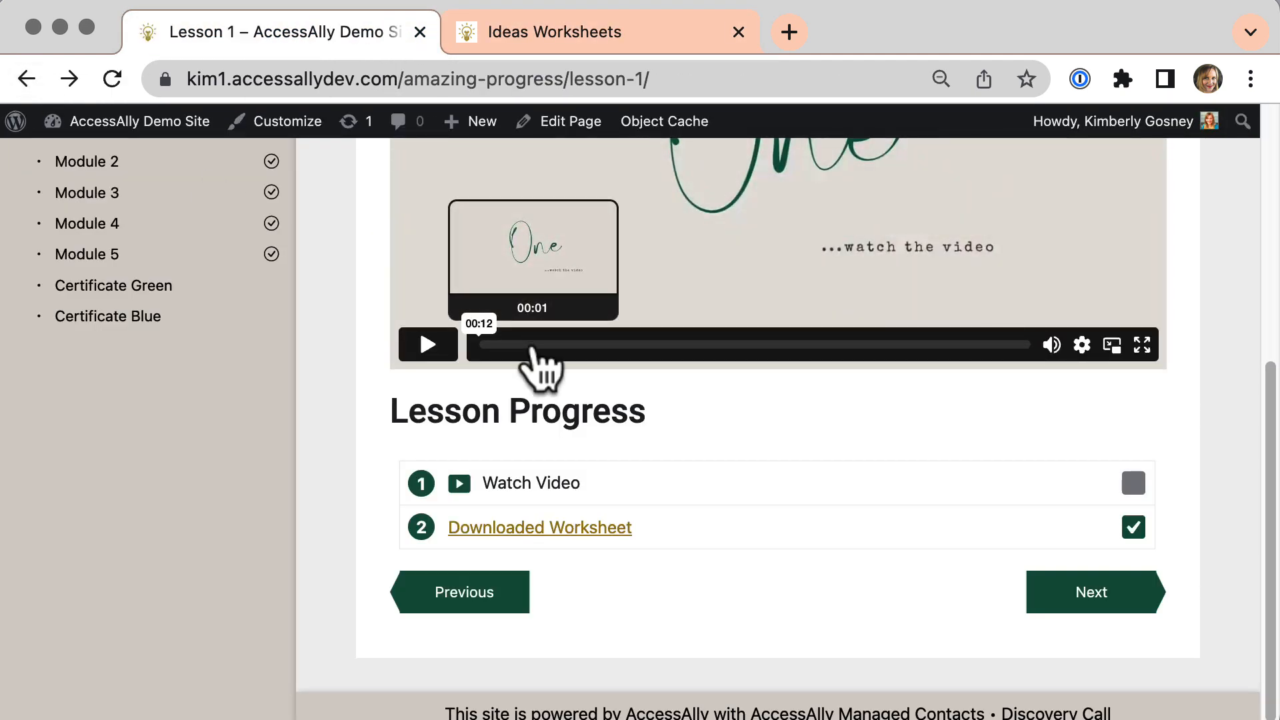
Step: Open Lesson 1 for editing and review the second objective's type, description and linked protected content, keeping Download Protected Content selected
left_click(573, 123)
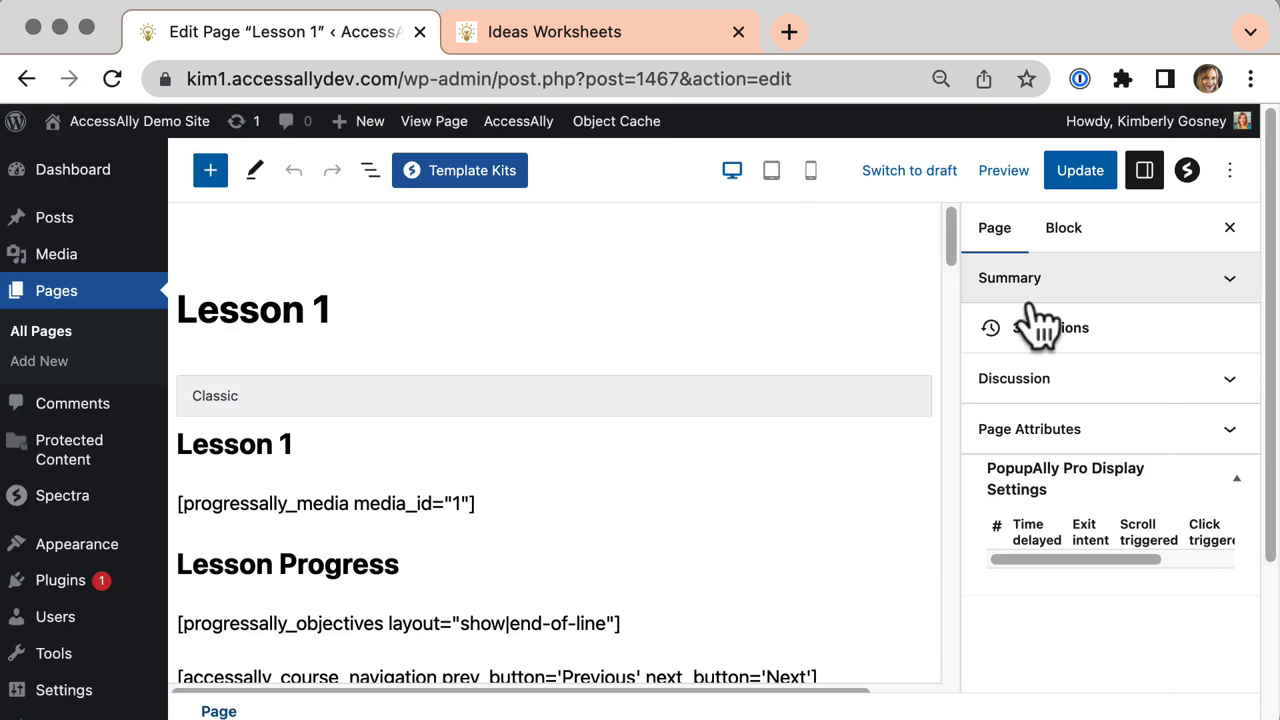
left_click_drag(950, 252, 1000, 577)
left_click(597, 466)
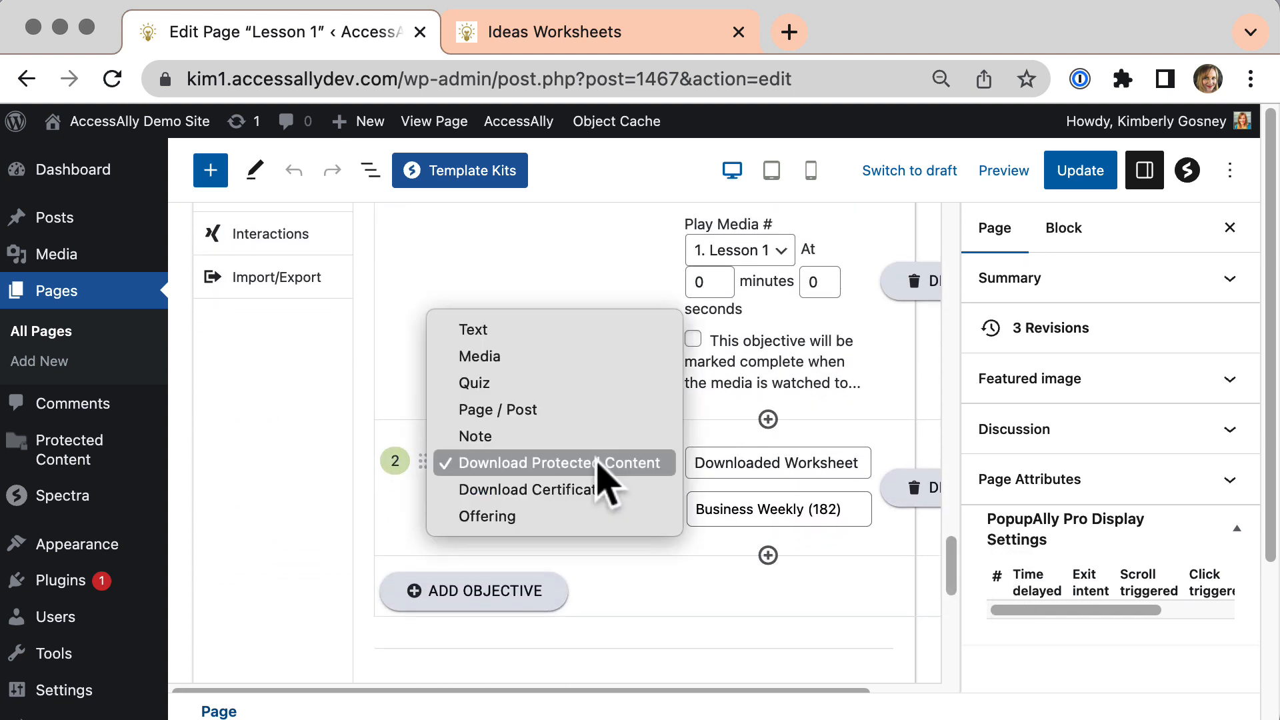
left_click(564, 460)
left_click(772, 509)
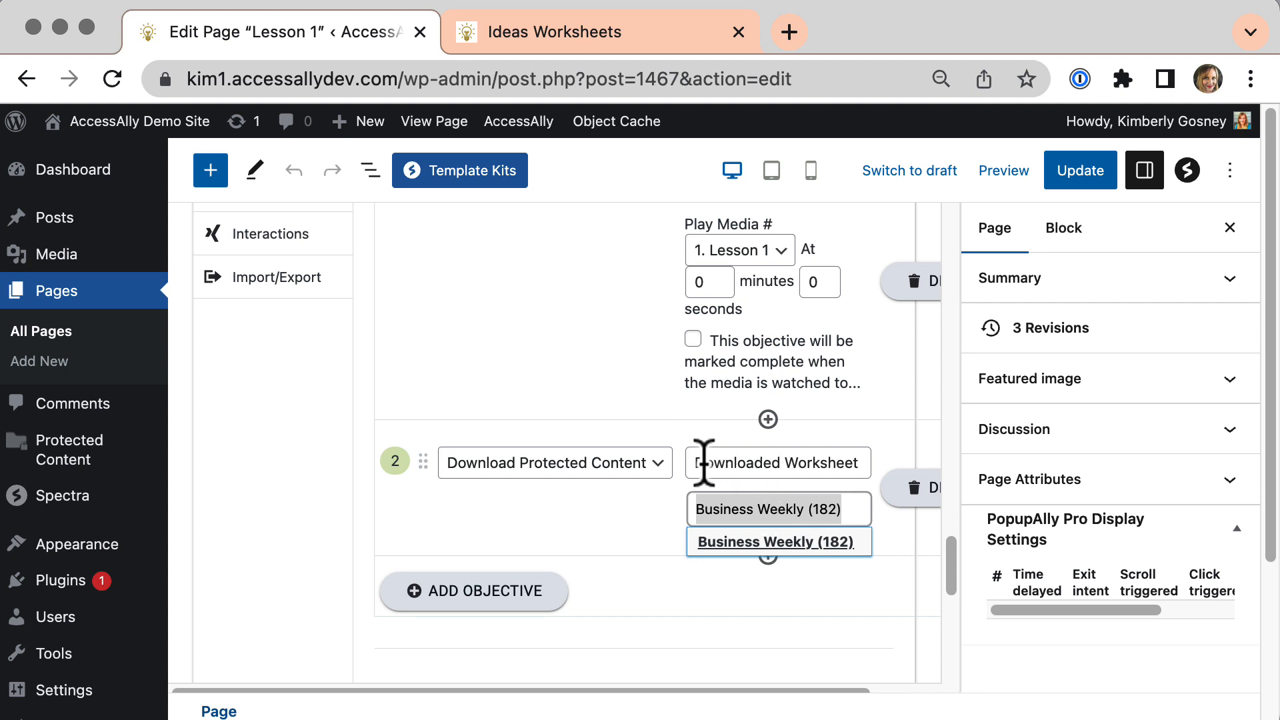
left_click_drag(695, 462, 863, 456)
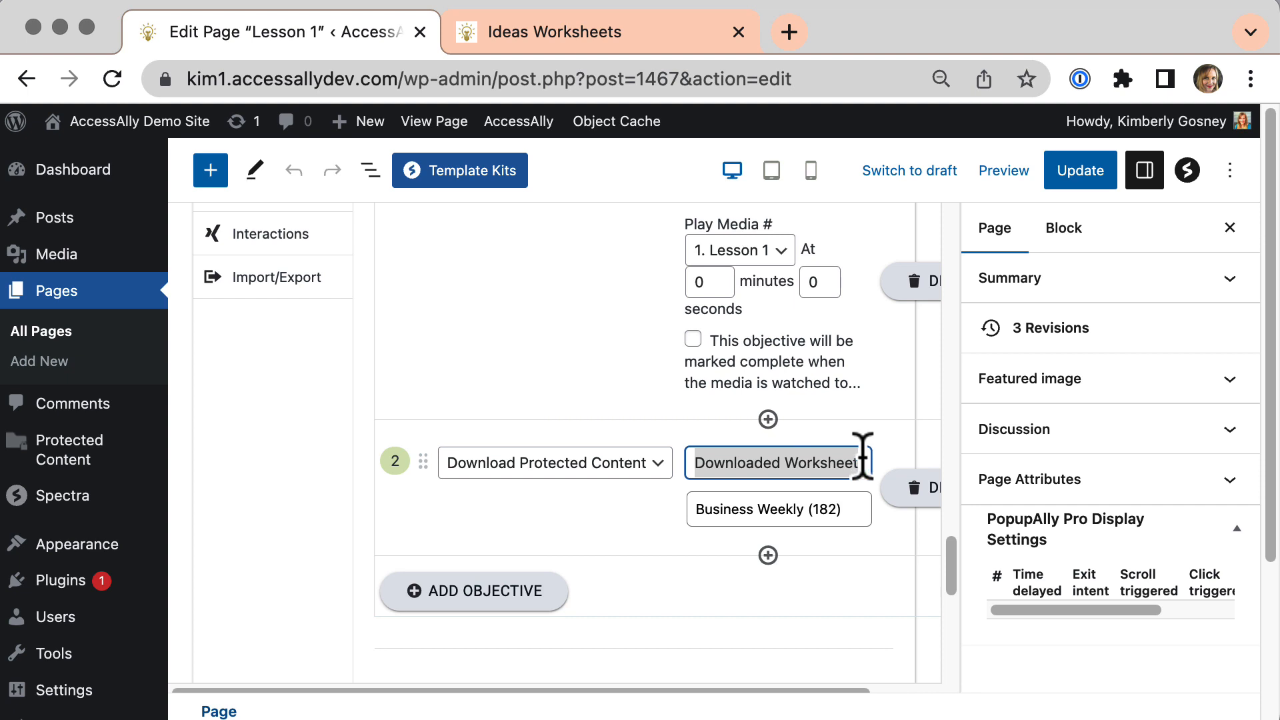
left_click(523, 562)
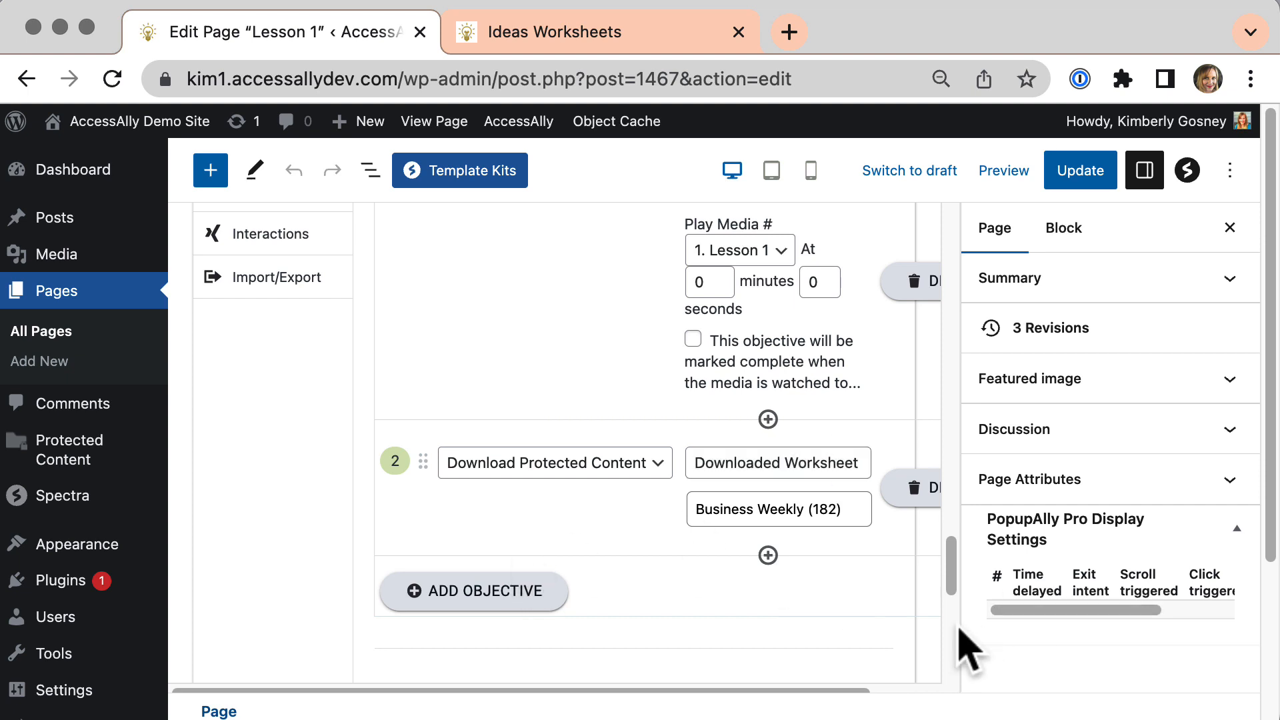
Step: Review the Objective List options in the AccessAlly shortcode generator and close it without inserting a shortcode
left_click_drag(949, 582, 892, 294)
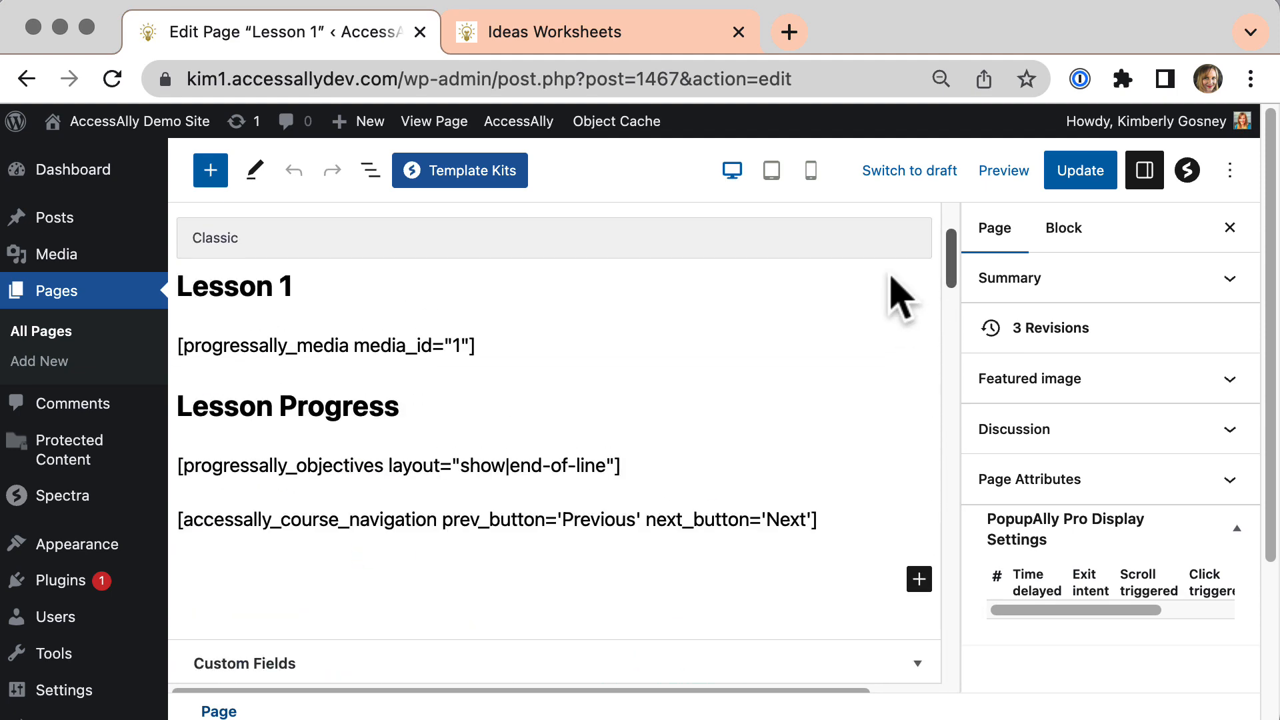
mouse_move(522, 127)
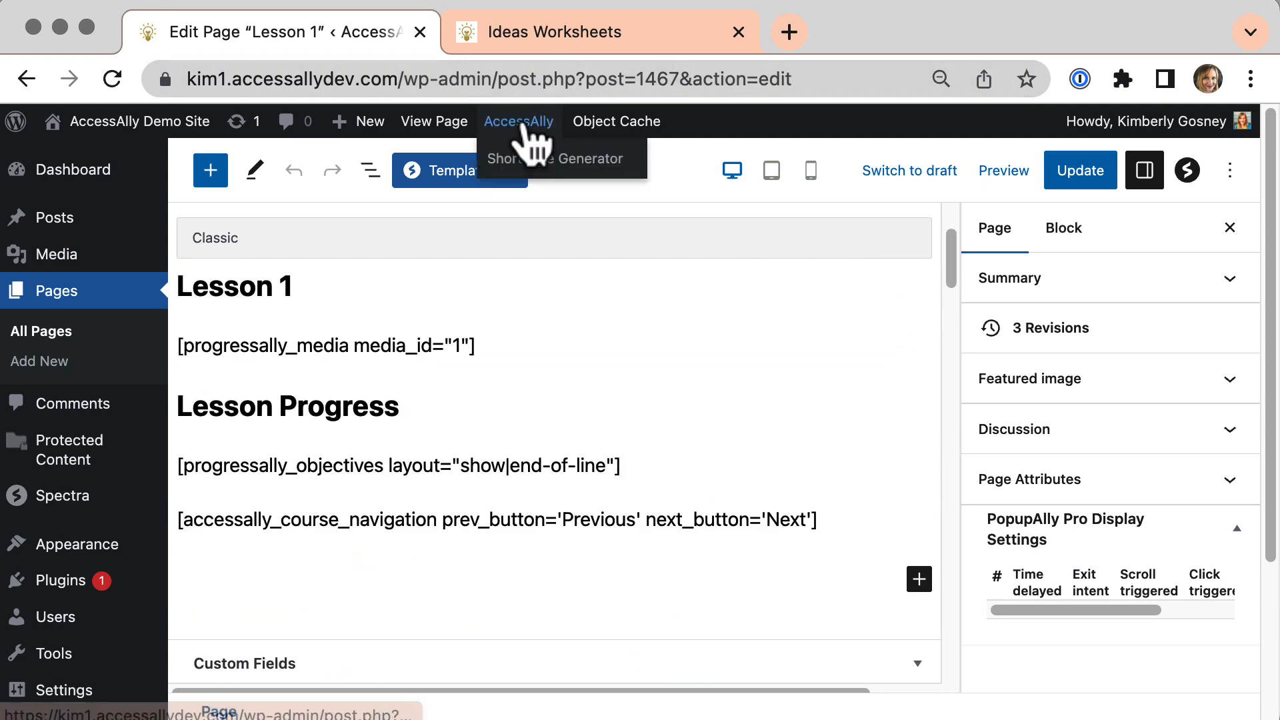
left_click(542, 158)
left_click(620, 330)
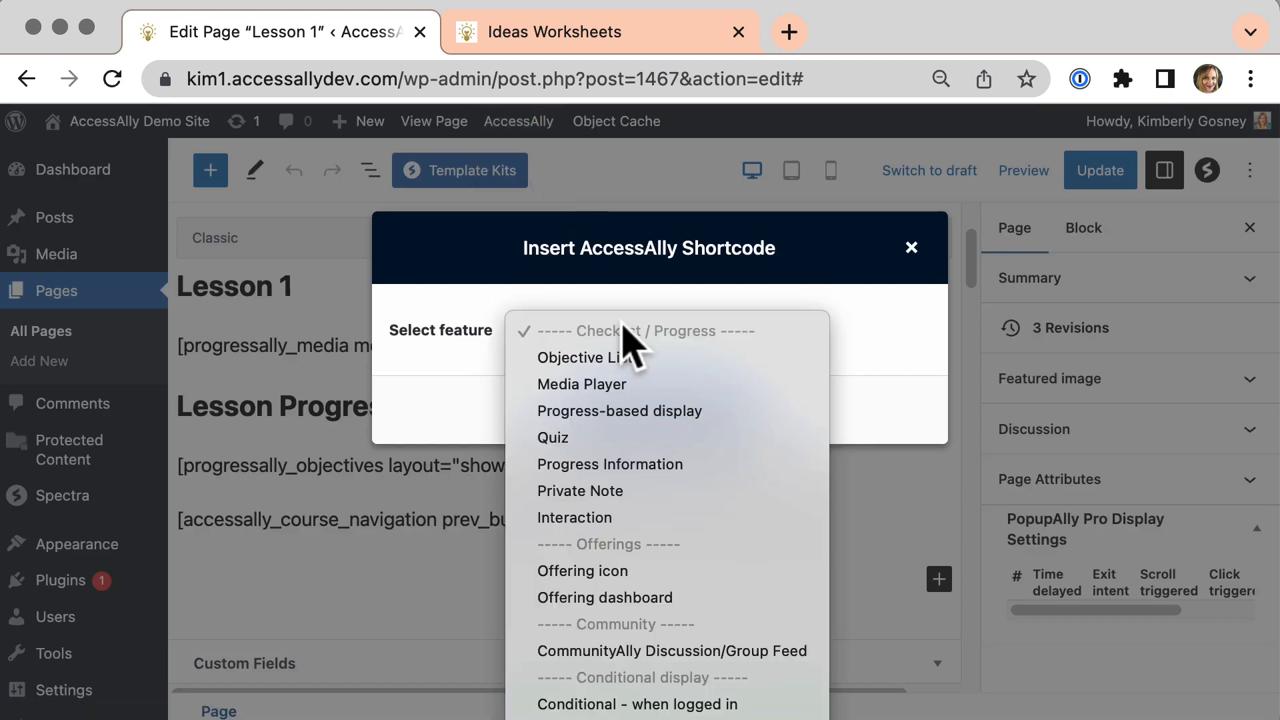
left_click(572, 358)
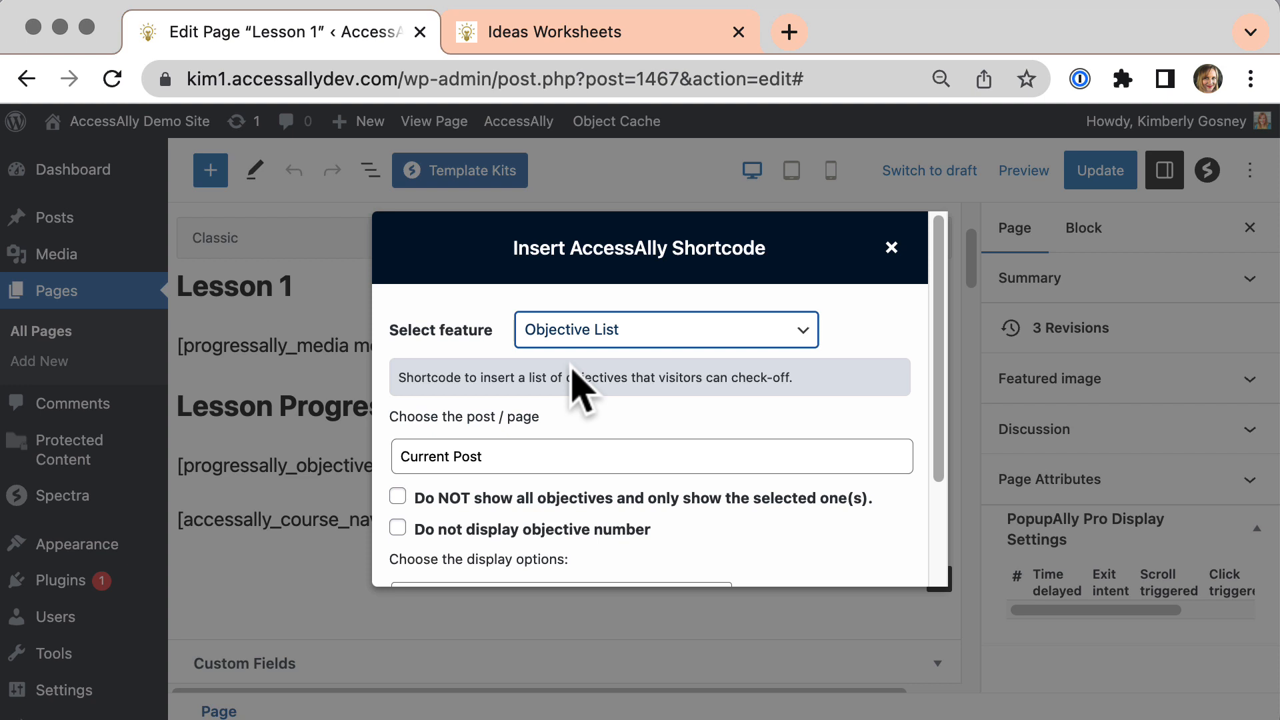
left_click(891, 248)
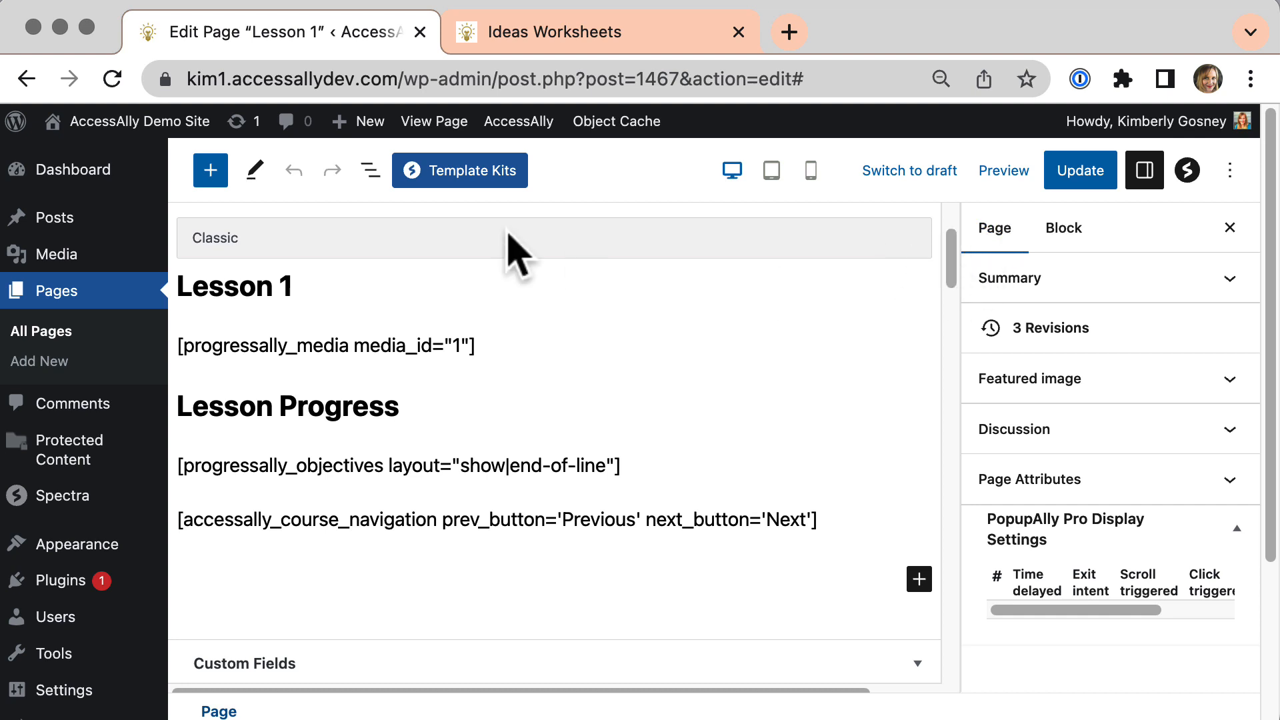
Step: Go to the Amazing Progress course's welcome page at kim1.accessallydev.com/amazing-progress/
left_click_drag(405, 79, 960, 173)
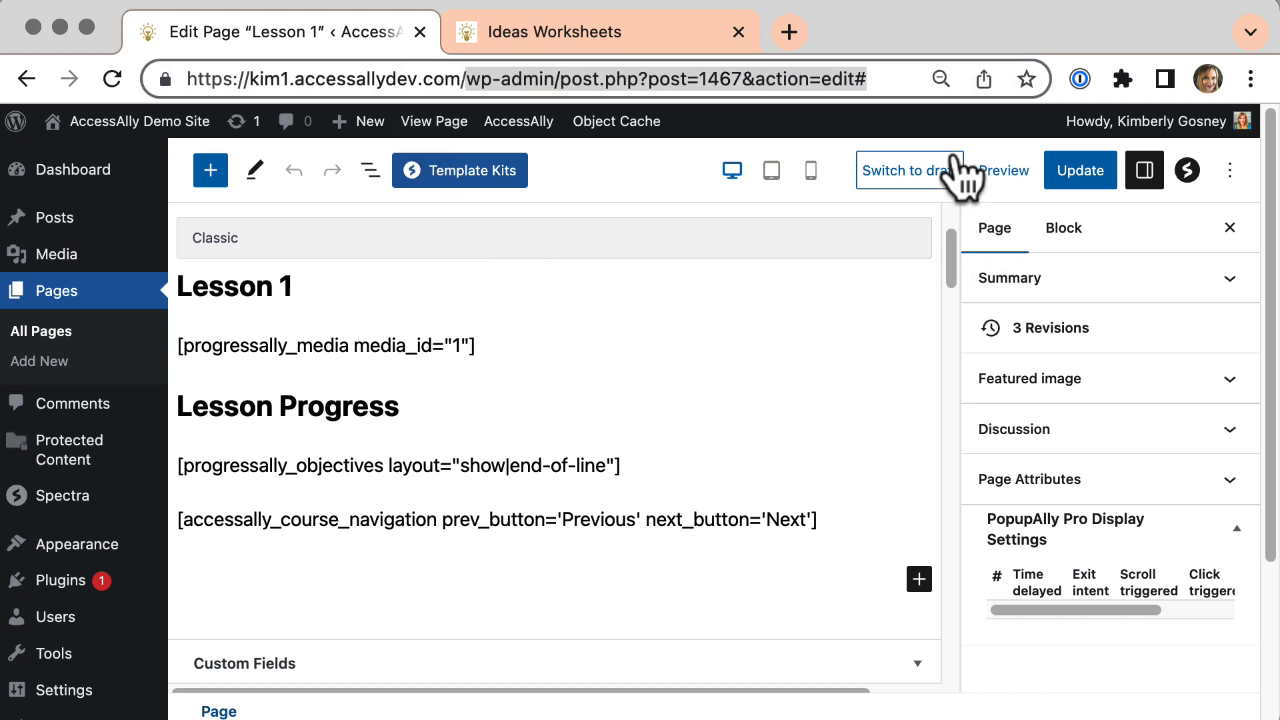
type("aam")
key("BackSpace")
key("BackSpace")
type("mazing")
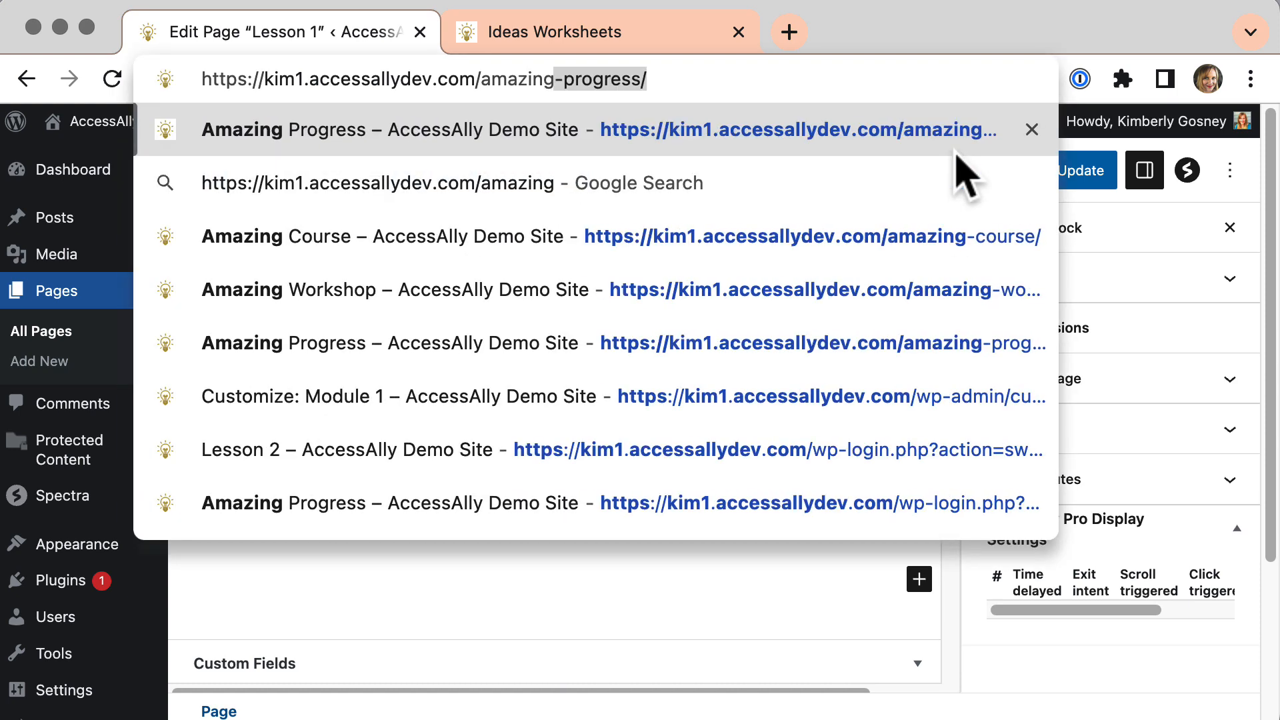
key("Return")
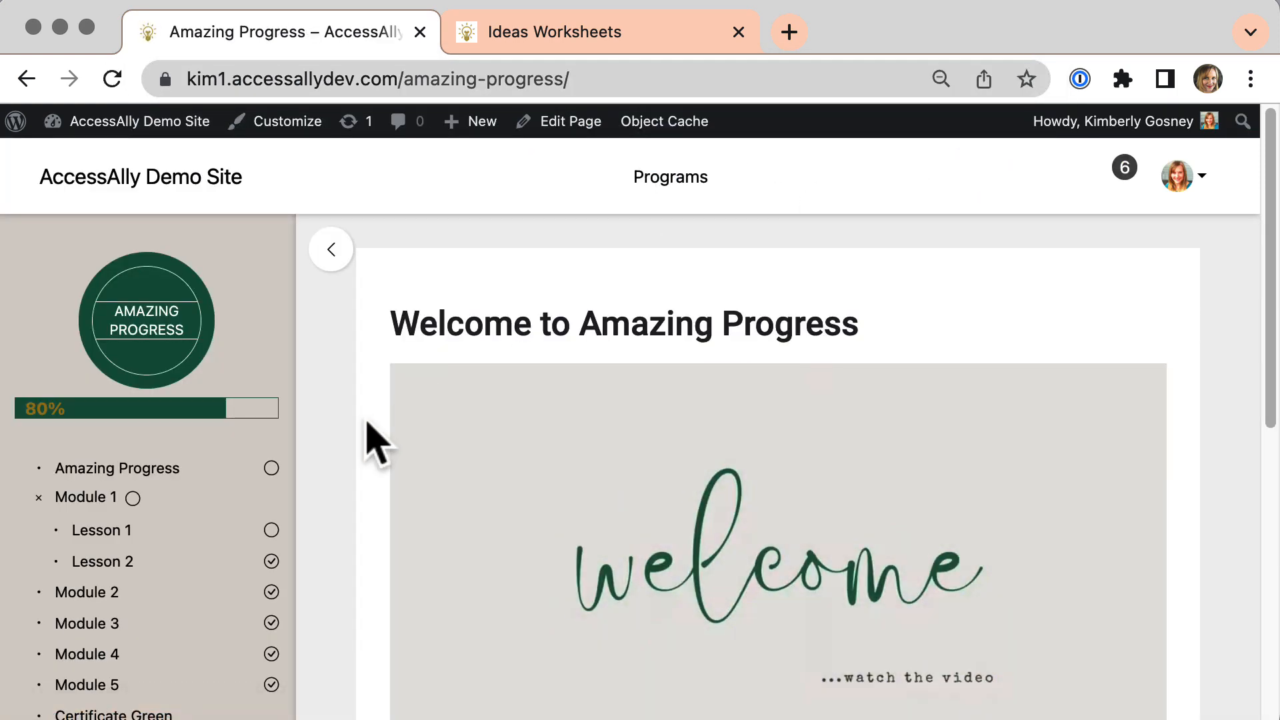
Step: Open the course's Certificate Green page and download its certificate
scroll(338, 451, "down", 5)
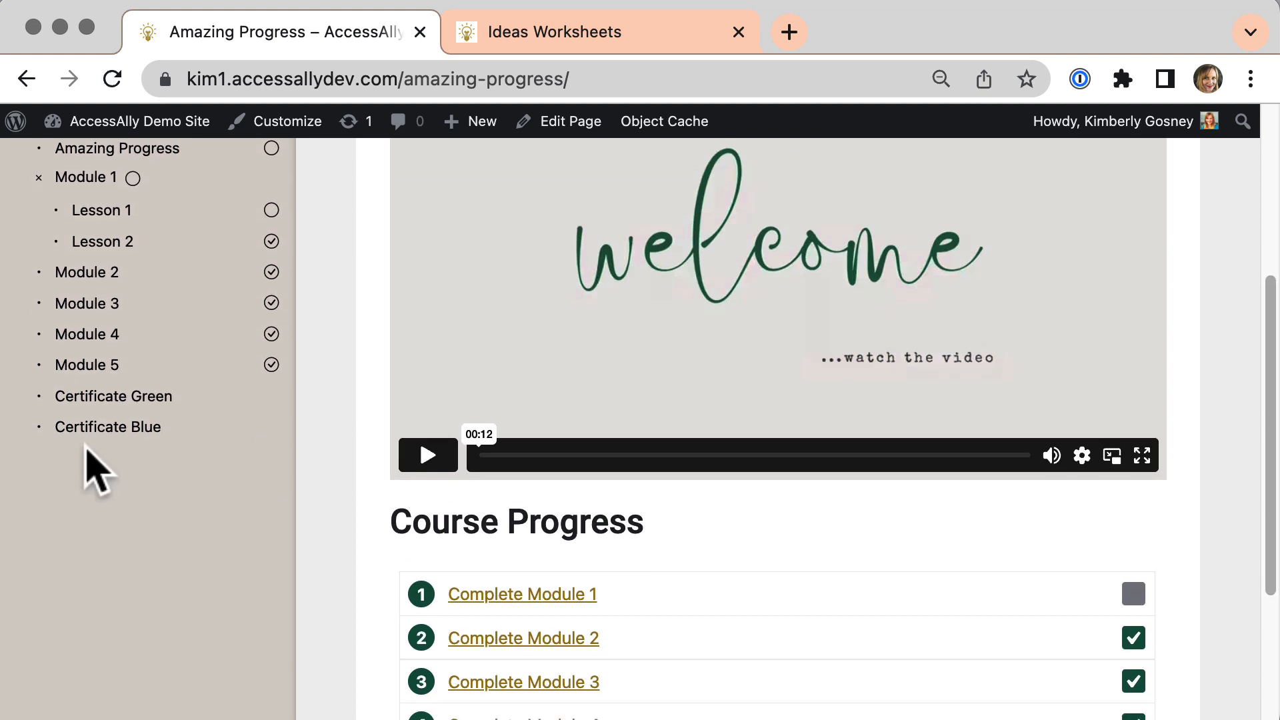
left_click(123, 398)
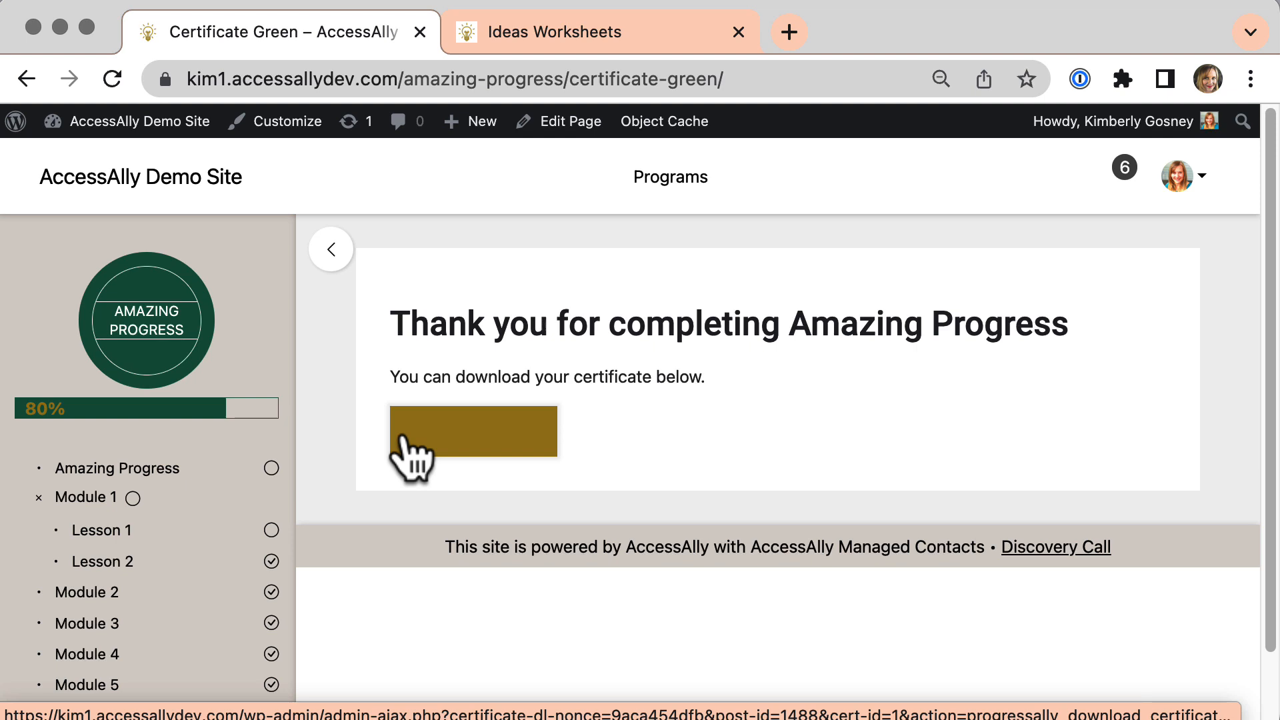
left_click(468, 439)
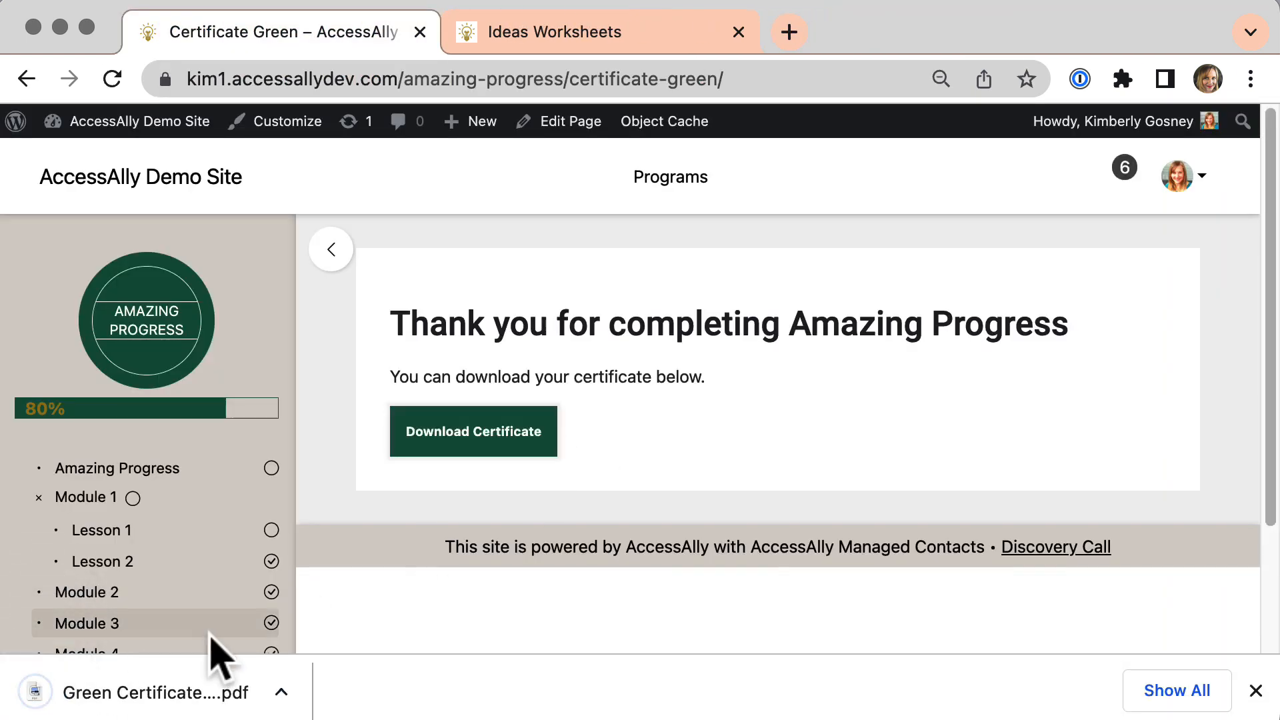
Step: Open the downloaded Green Certificate PDF, view it from start to end and return to the Certificate Green page
left_click(33, 697)
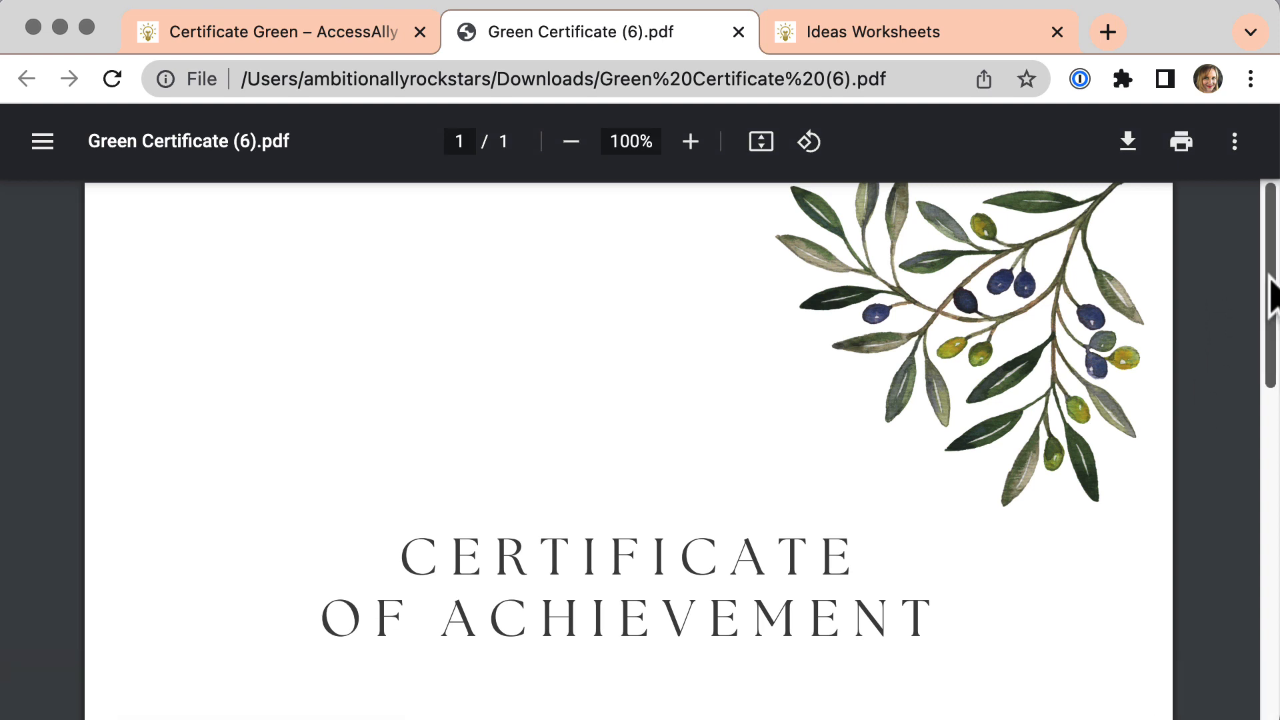
scroll(1267, 293, "down", 6)
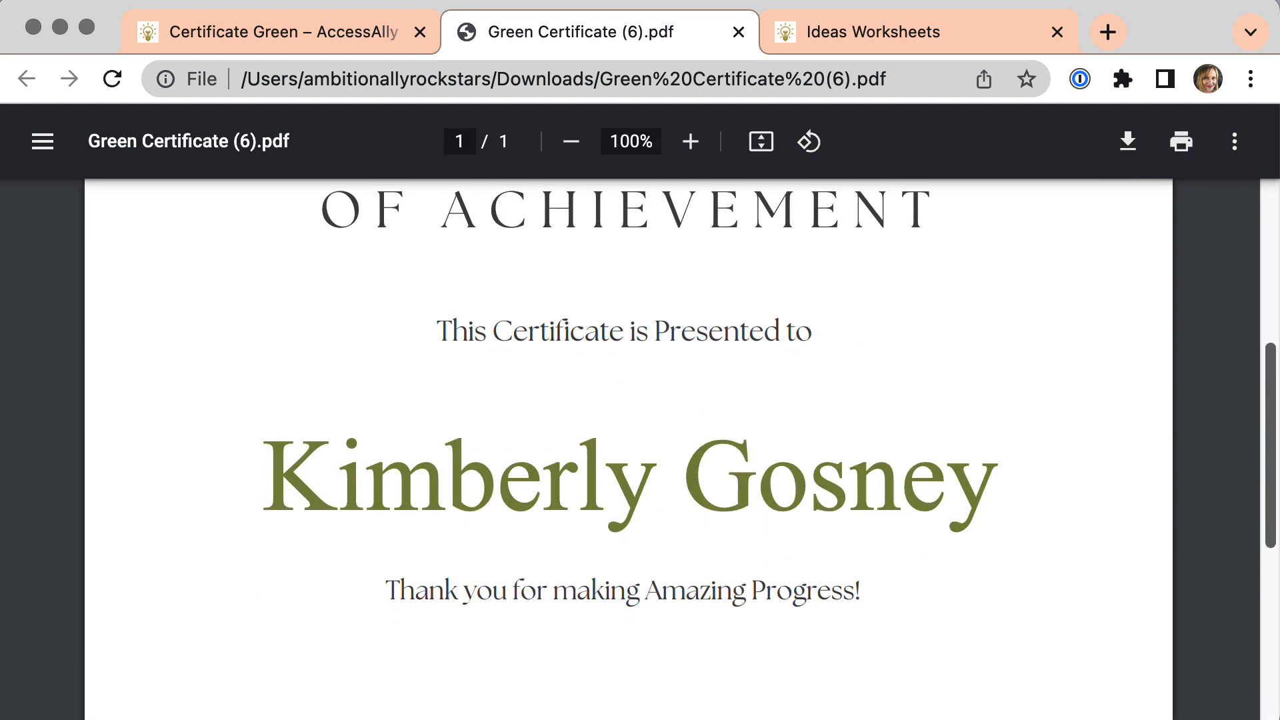
scroll(628, 400, "down", 1)
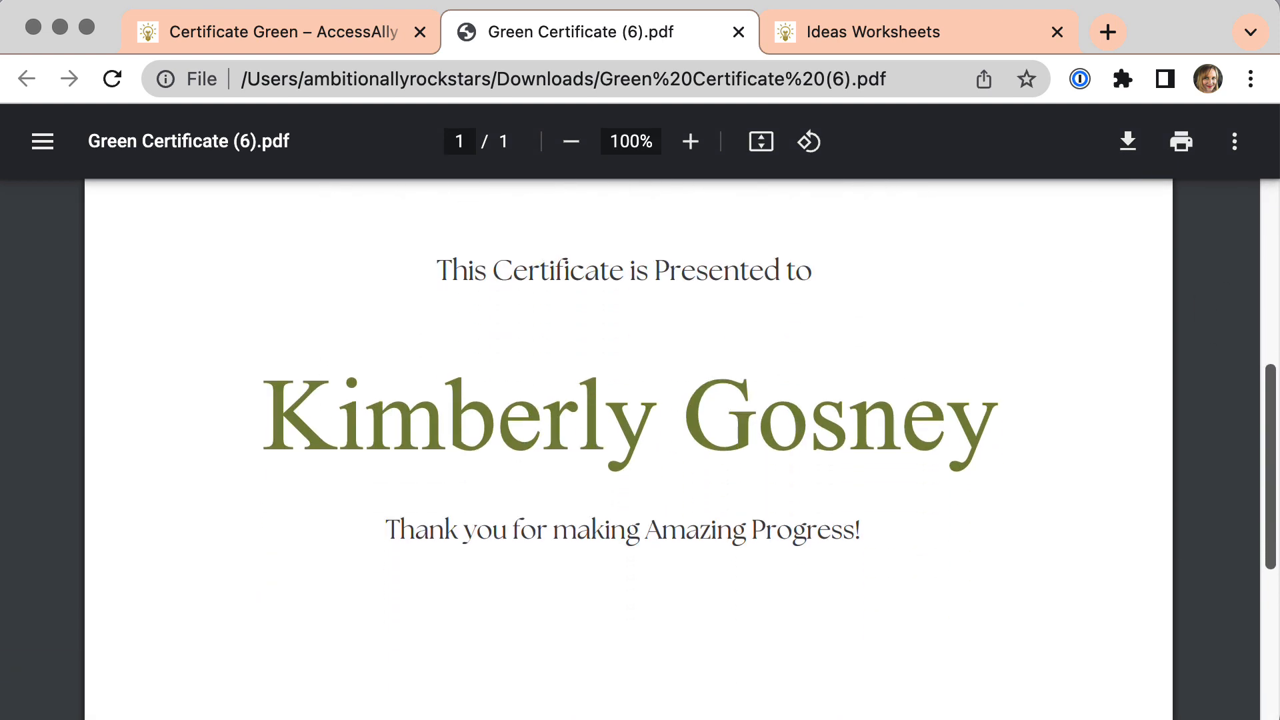
scroll(628, 400, "down", 4)
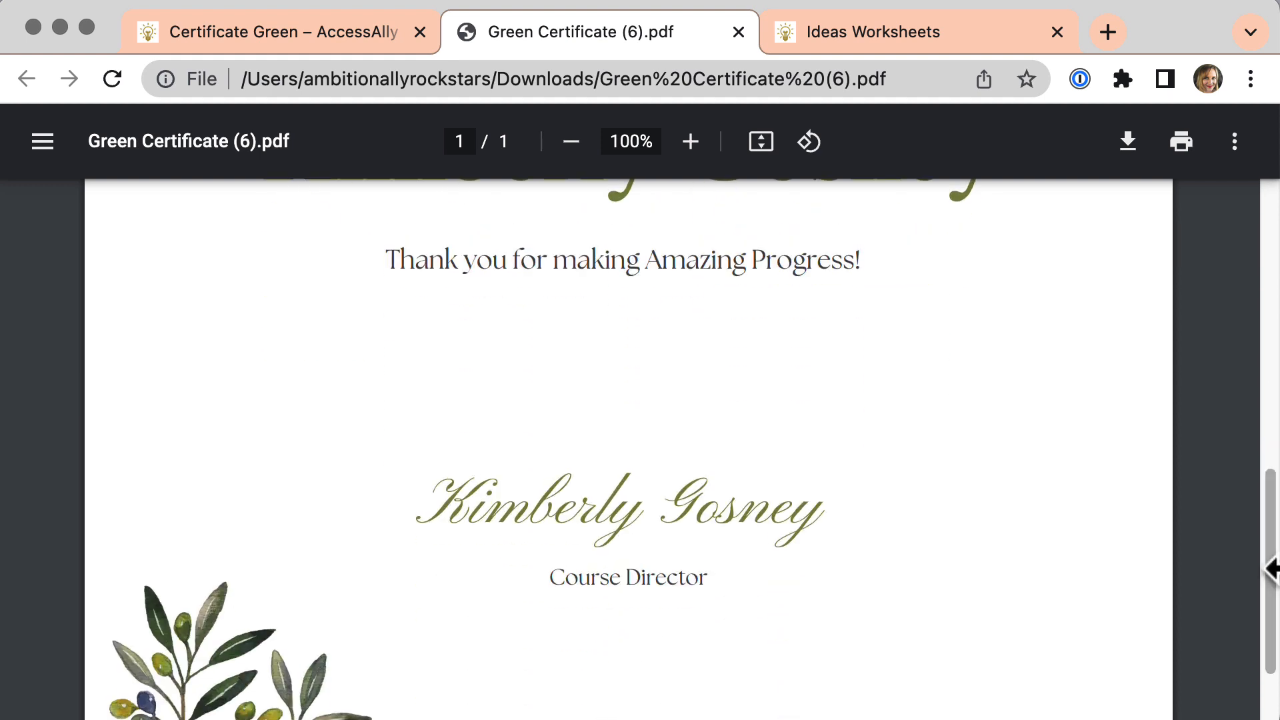
left_click_drag(1275, 574, 1208, 220)
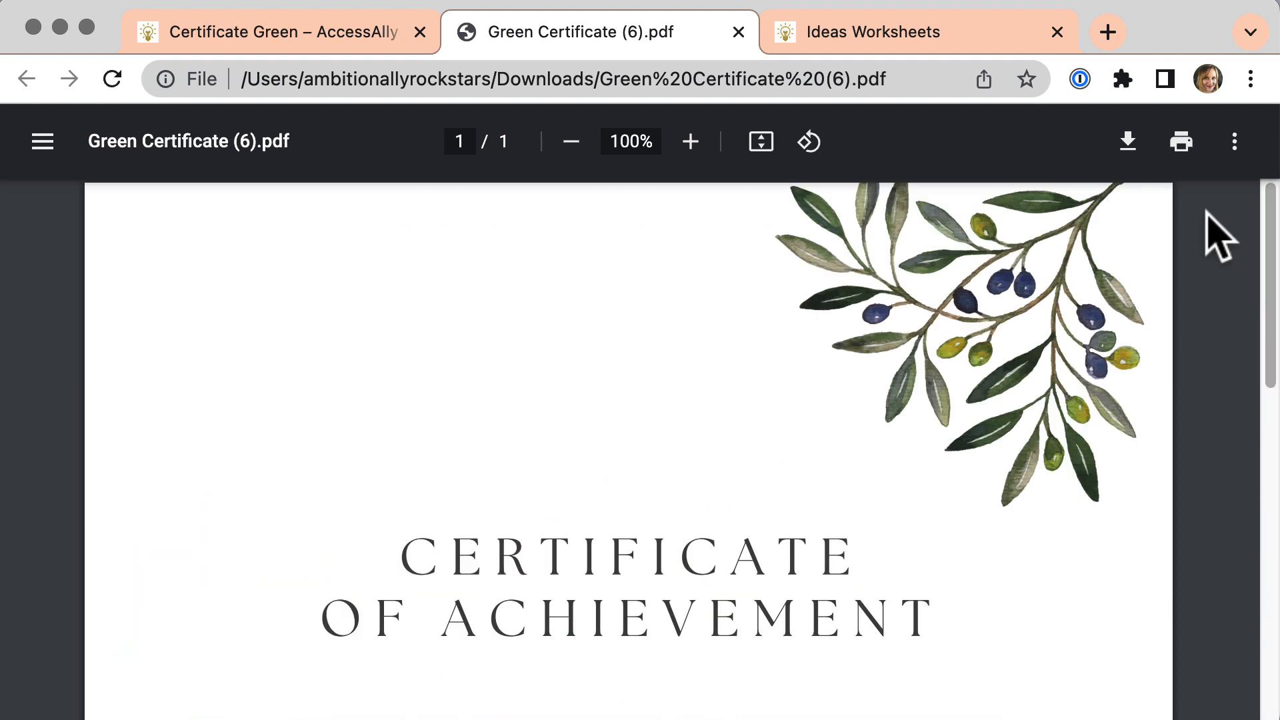
left_click(291, 34)
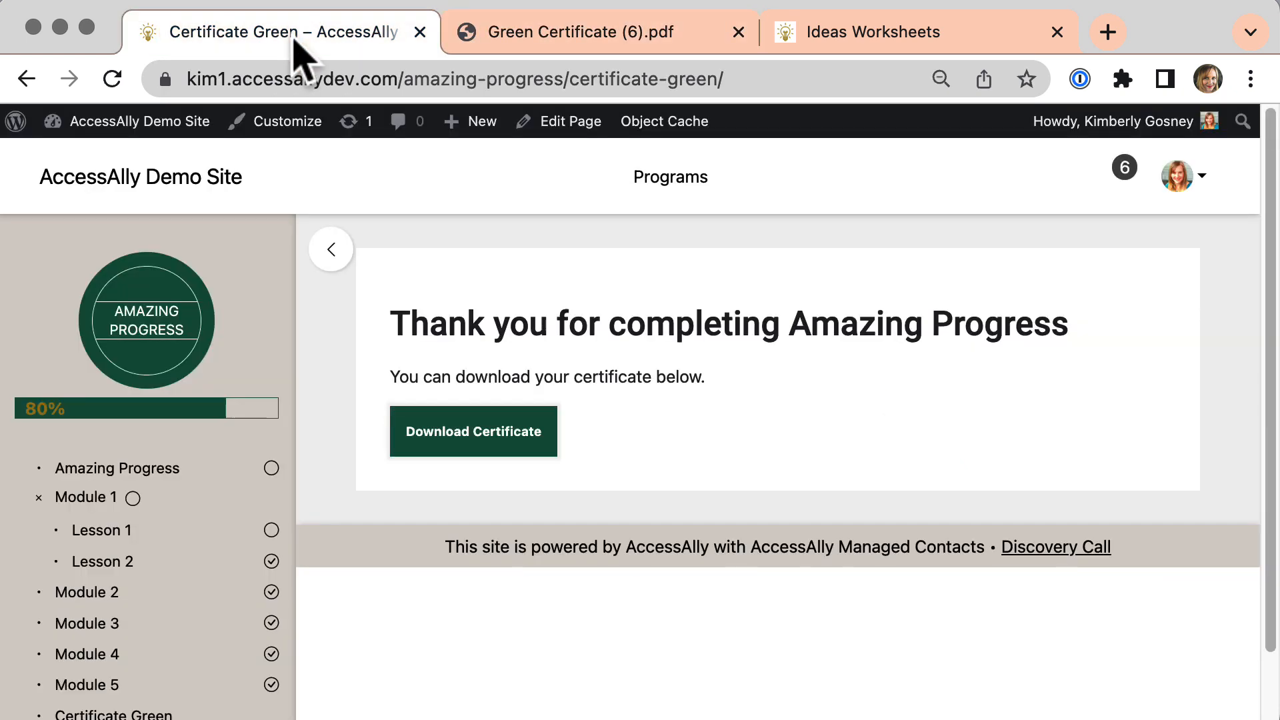
Step: Open the course's Certificate Blue page and download its certificate
scroll(308, 373, "down", 3)
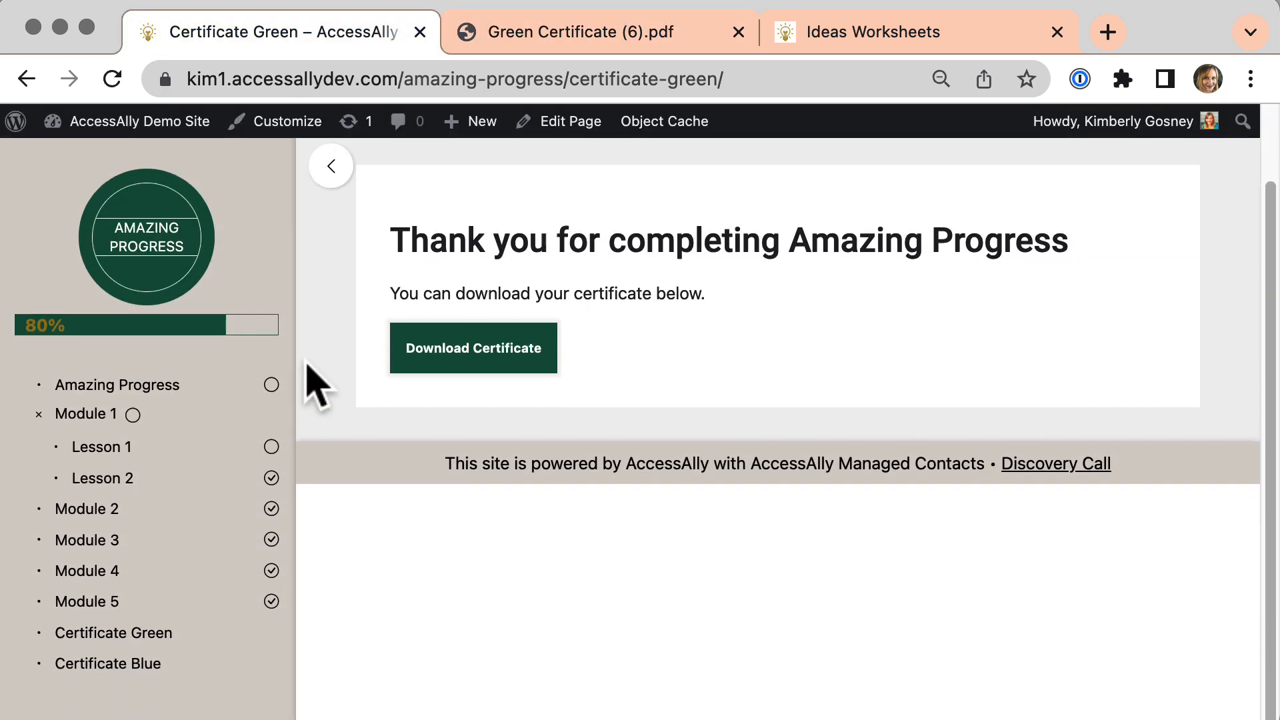
left_click(147, 664)
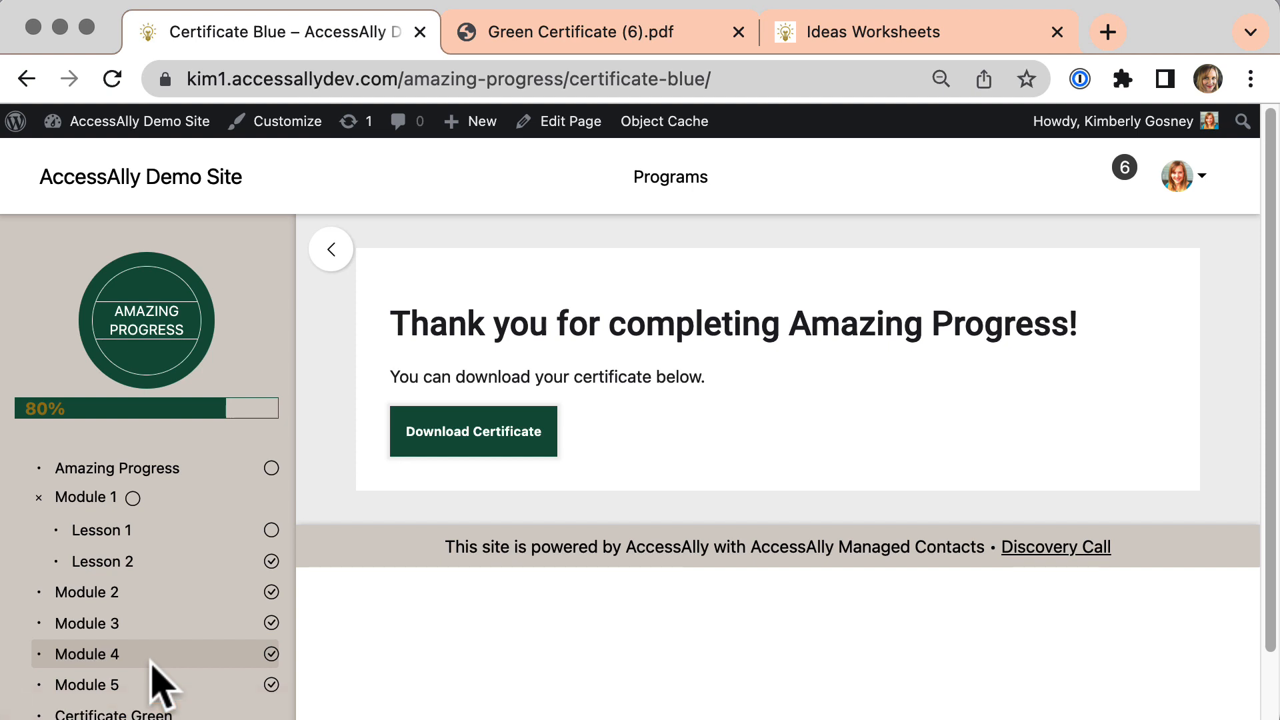
scroll(537, 643, "down", 3)
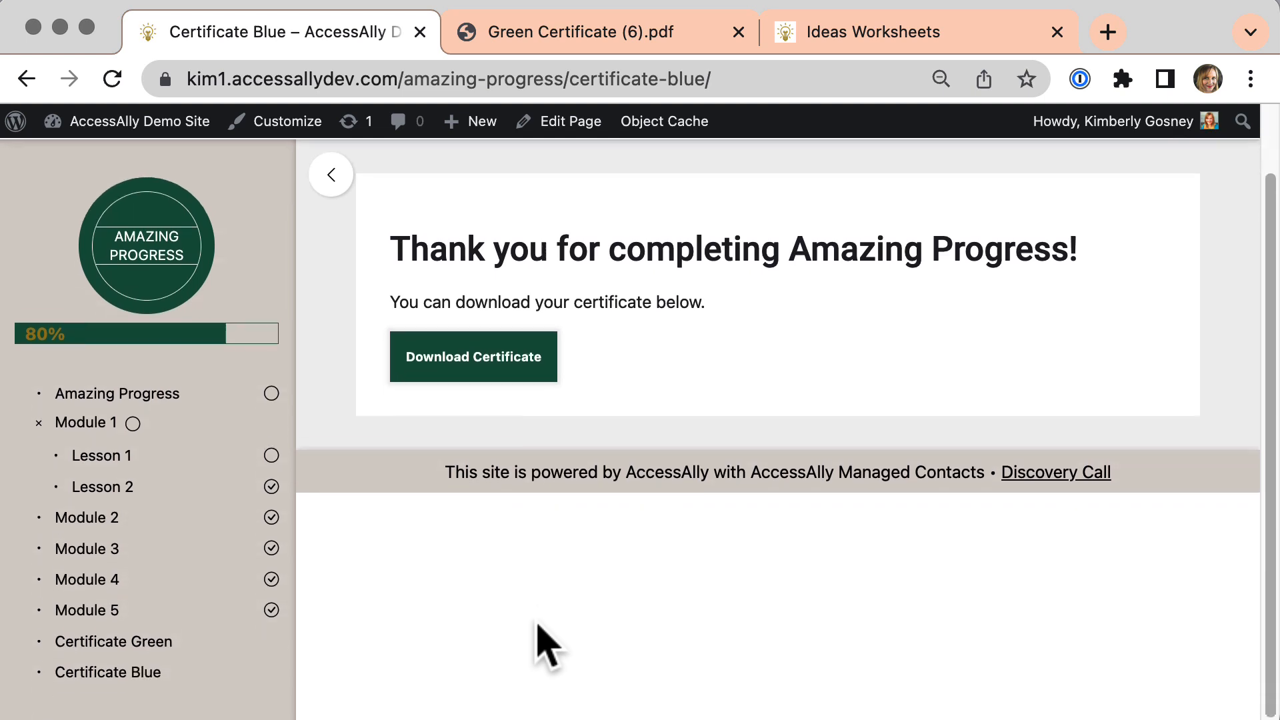
left_click(497, 355)
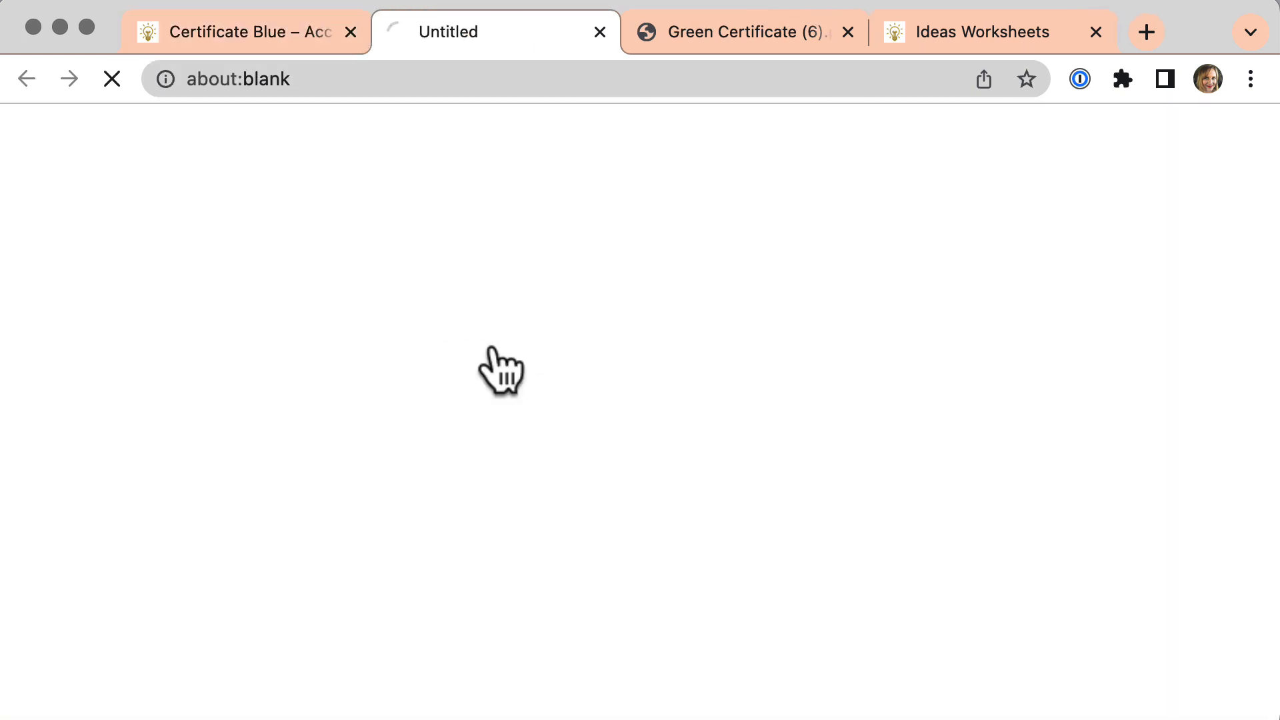
Step: Open the downloaded Blue Certificate PDF, look through it and return to the Certificate Blue page
left_click(200, 700)
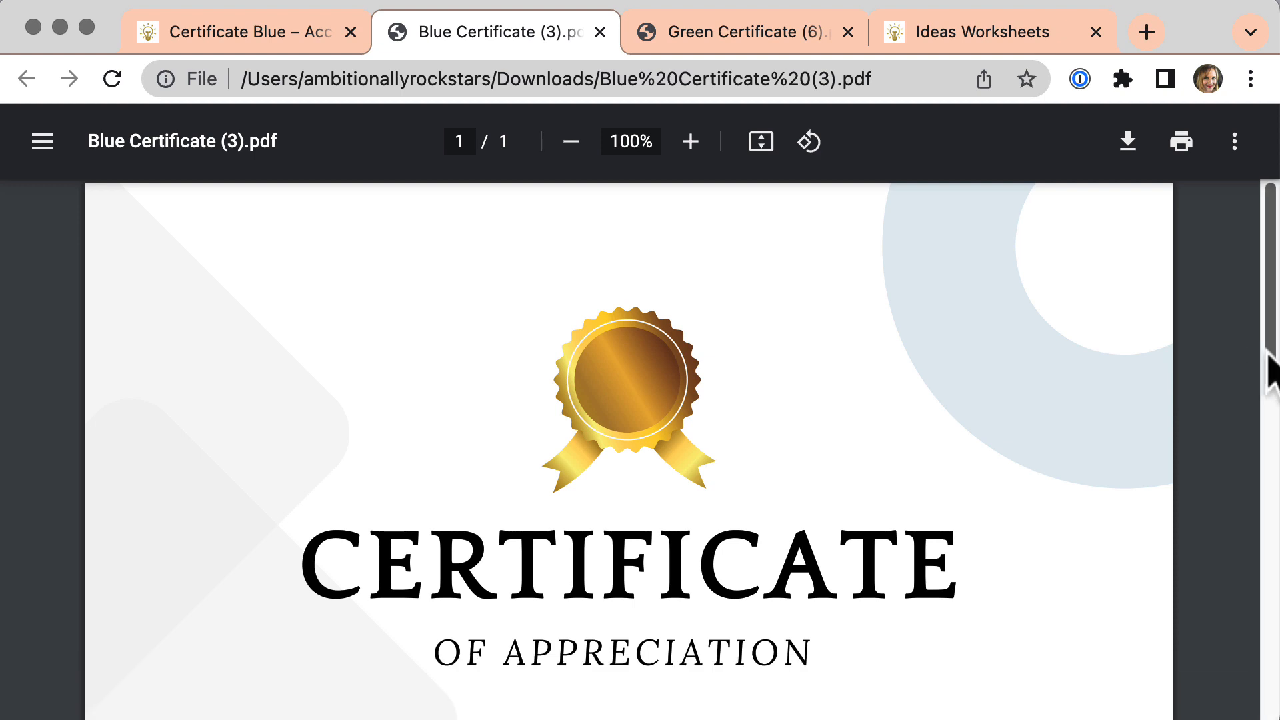
left_click_drag(1270, 354, 1269, 561)
scroll(680, 447, "down", 1)
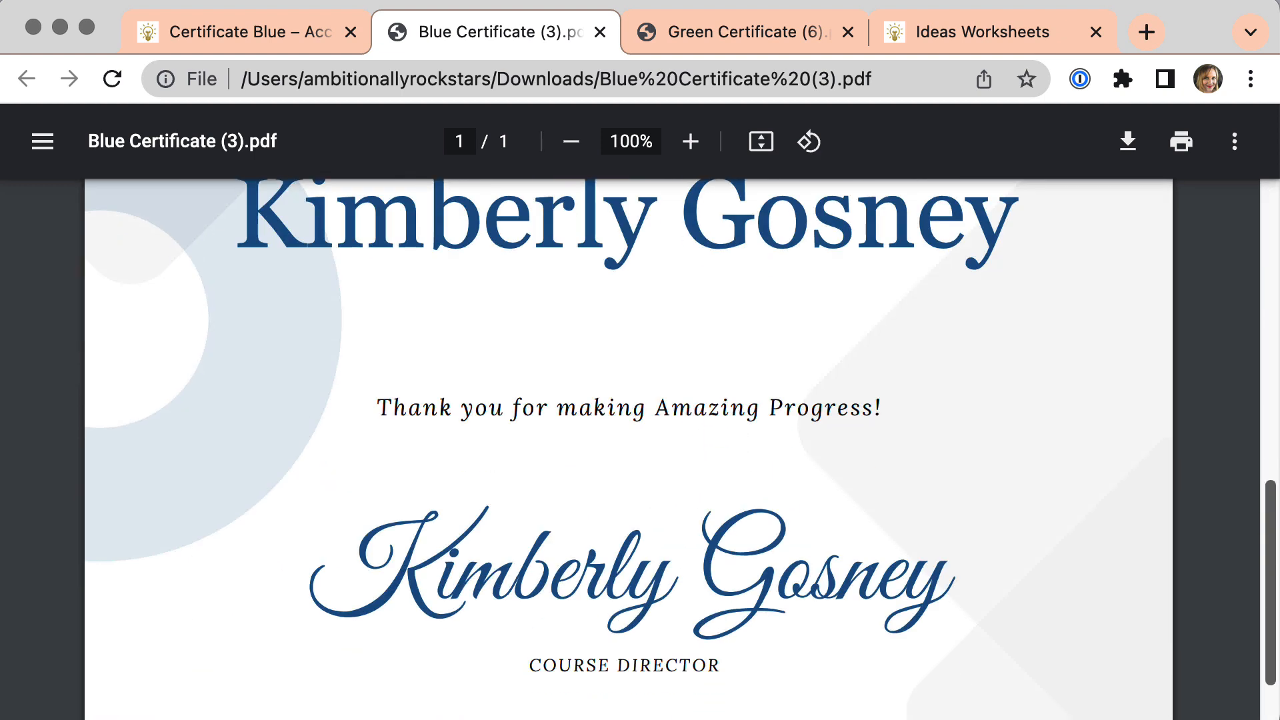
left_click_drag(1275, 620, 1237, 120)
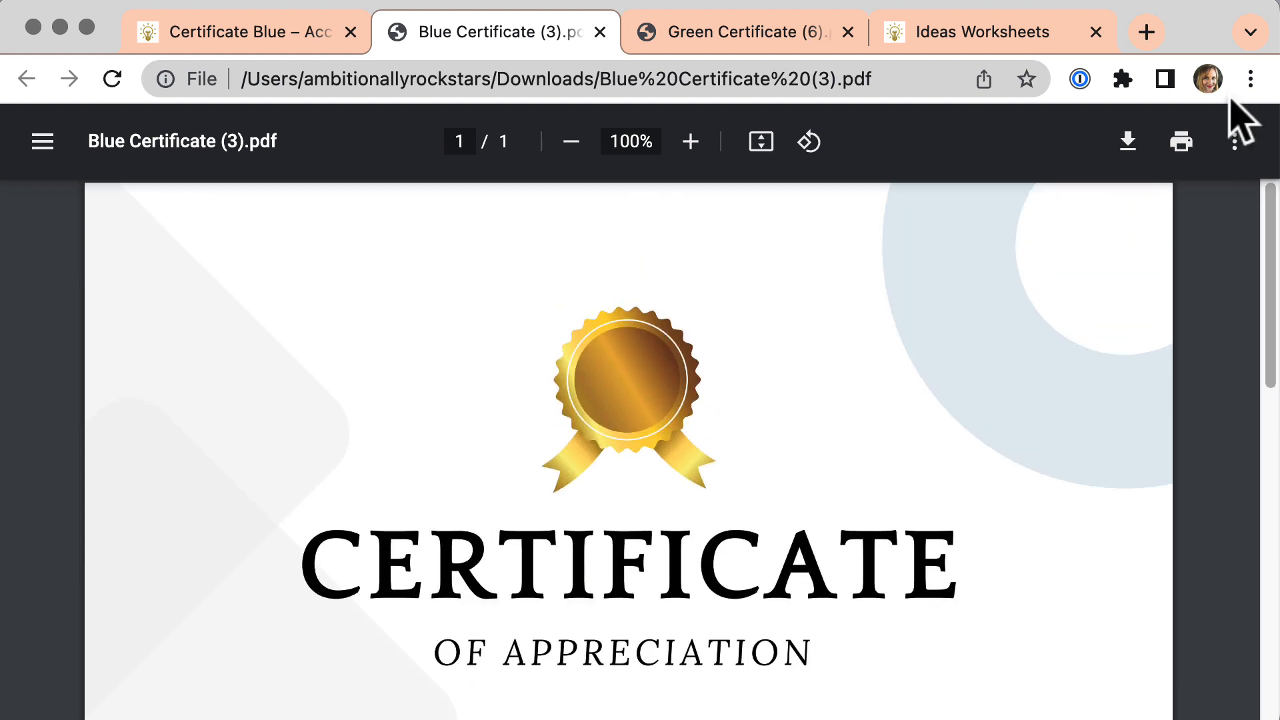
left_click(312, 39)
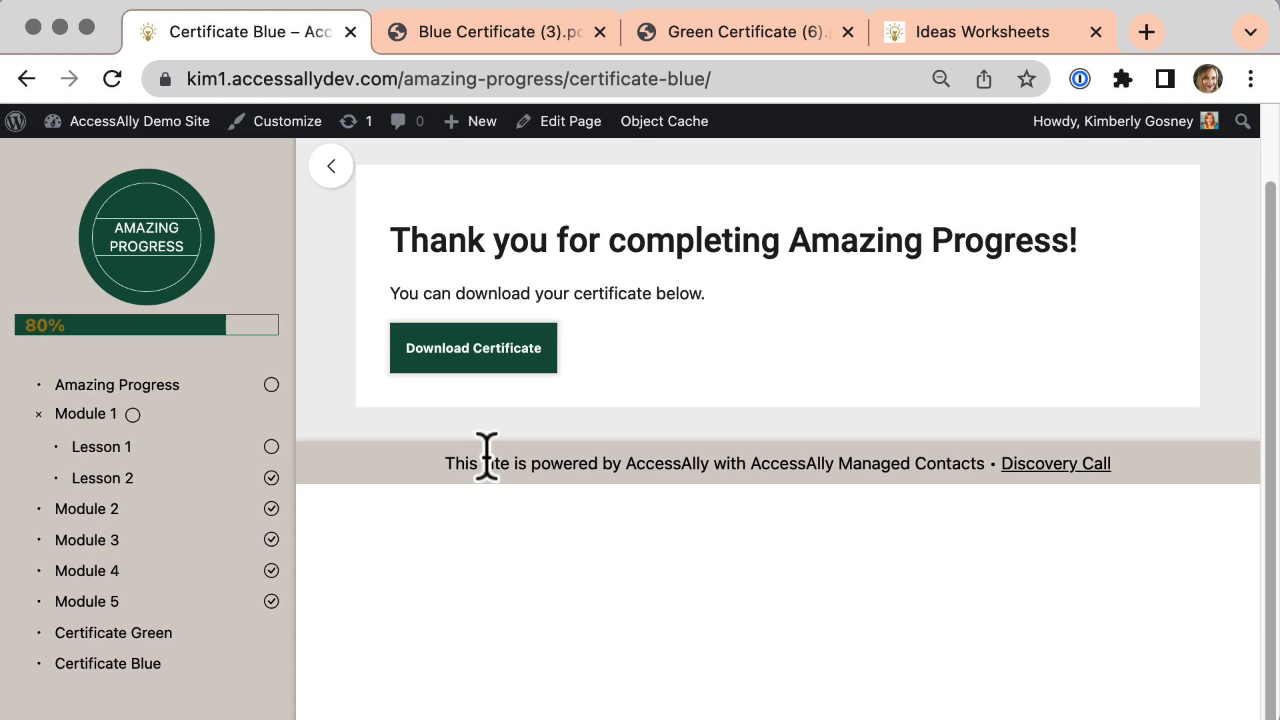
Step: Open the Certificate Blue page for editing and go to its ProgressAlly Page Settings
left_click(564, 134)
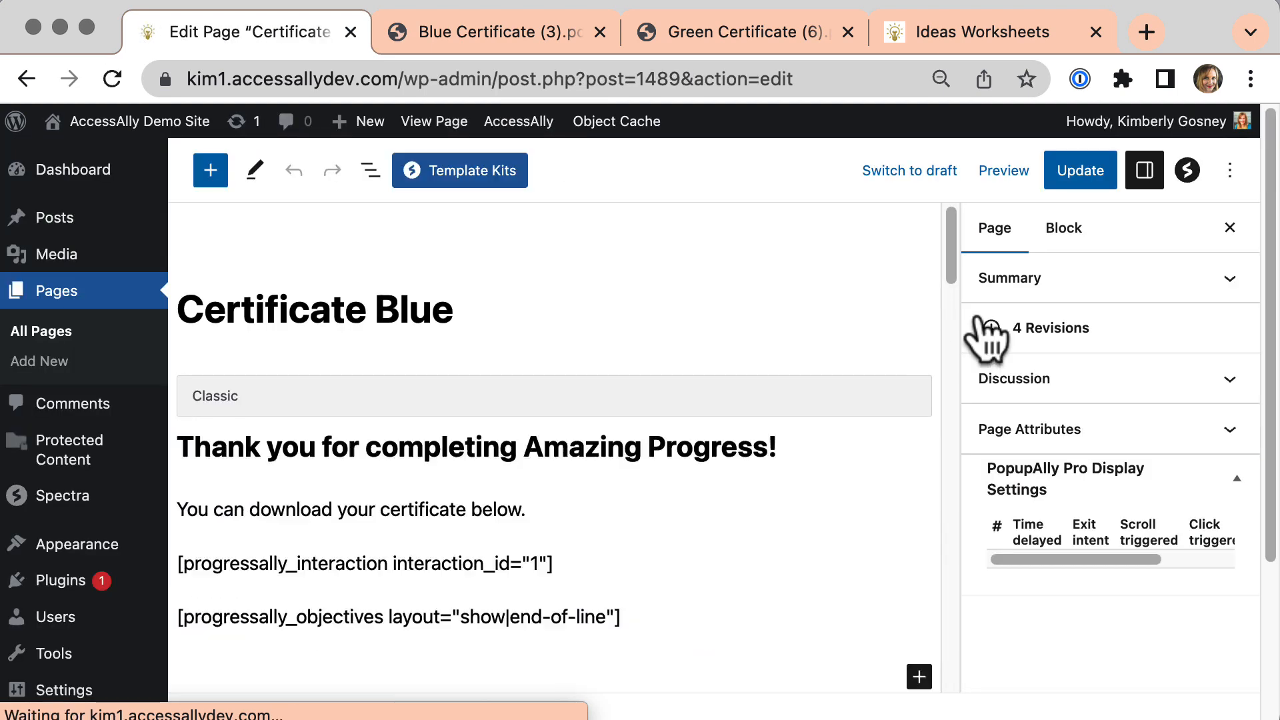
left_click_drag(952, 251, 953, 572)
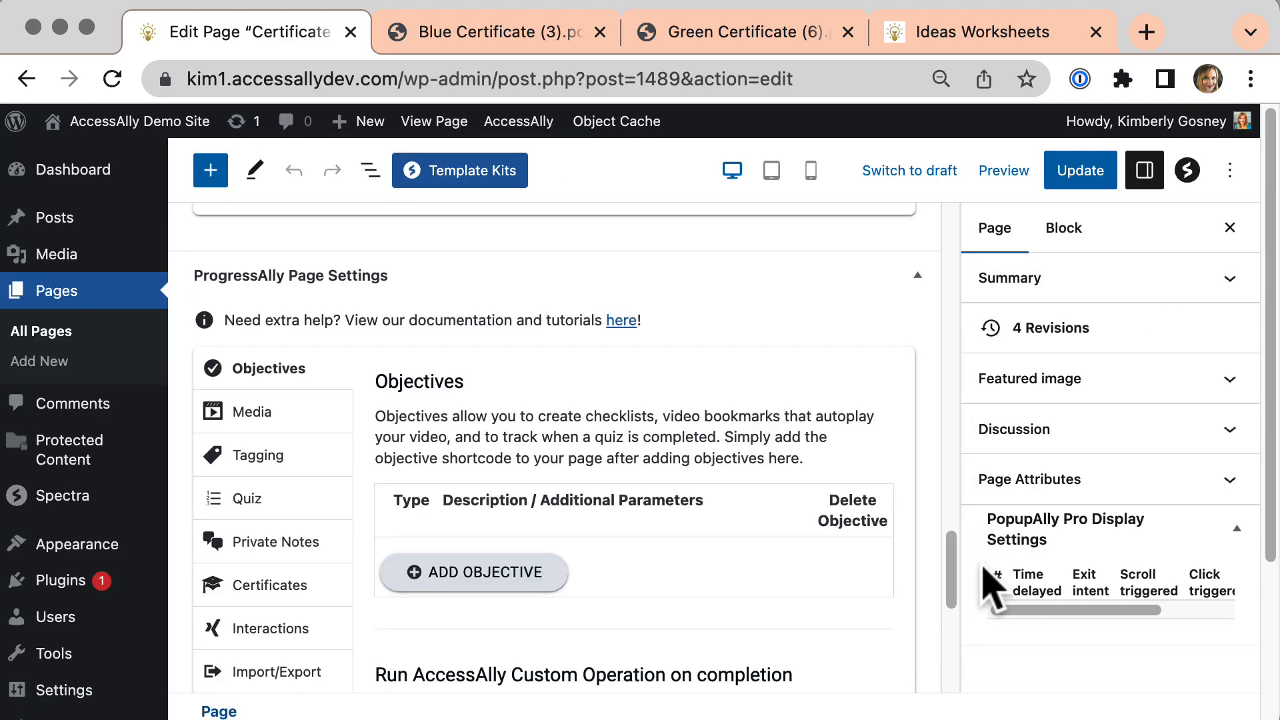
Step: In the Certificate Blue certificate settings, review Customization 1 and position the full-name text between "Proudly Presented to" and the thank-you line
left_click(321, 583)
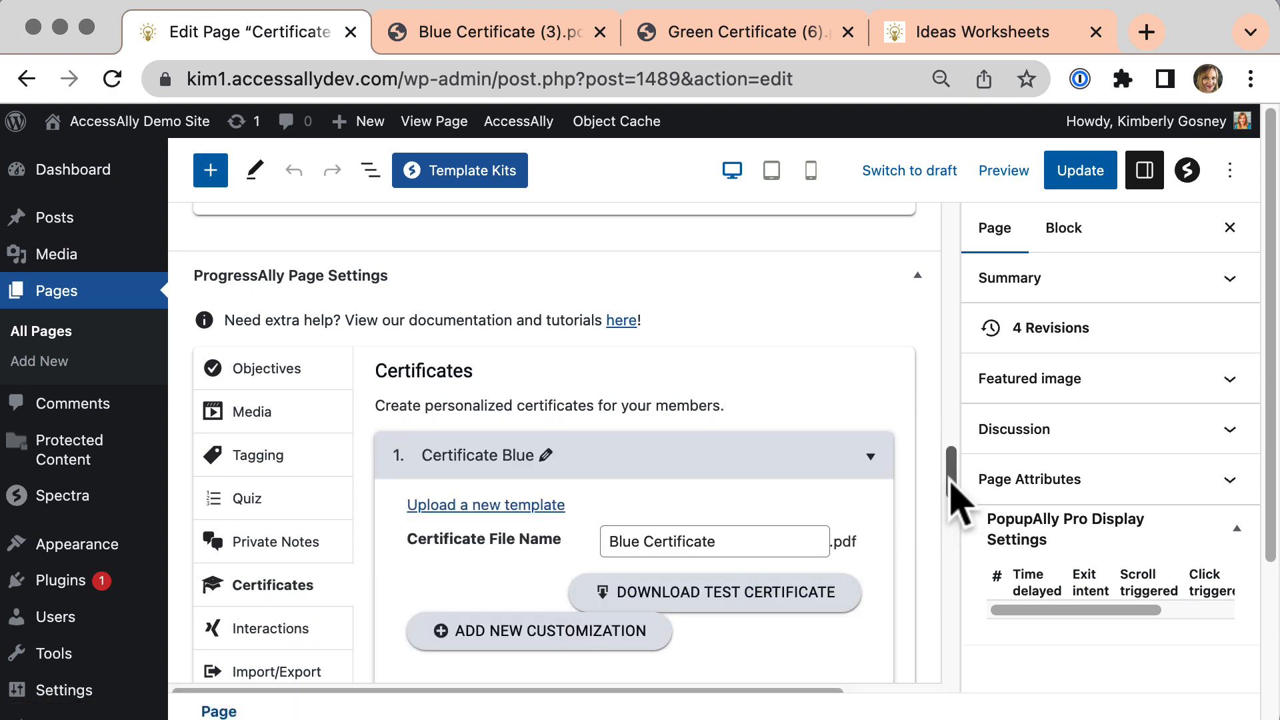
left_click_drag(952, 486, 953, 510)
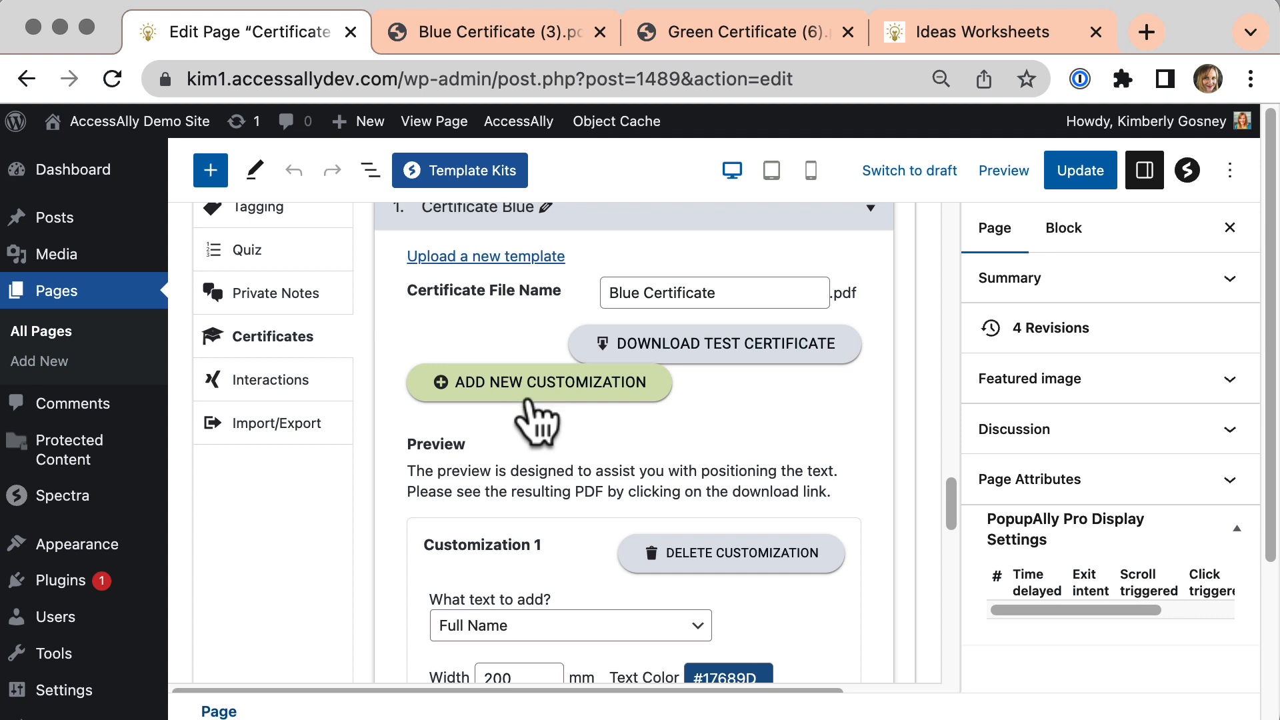
scroll(537, 459, "down", 6)
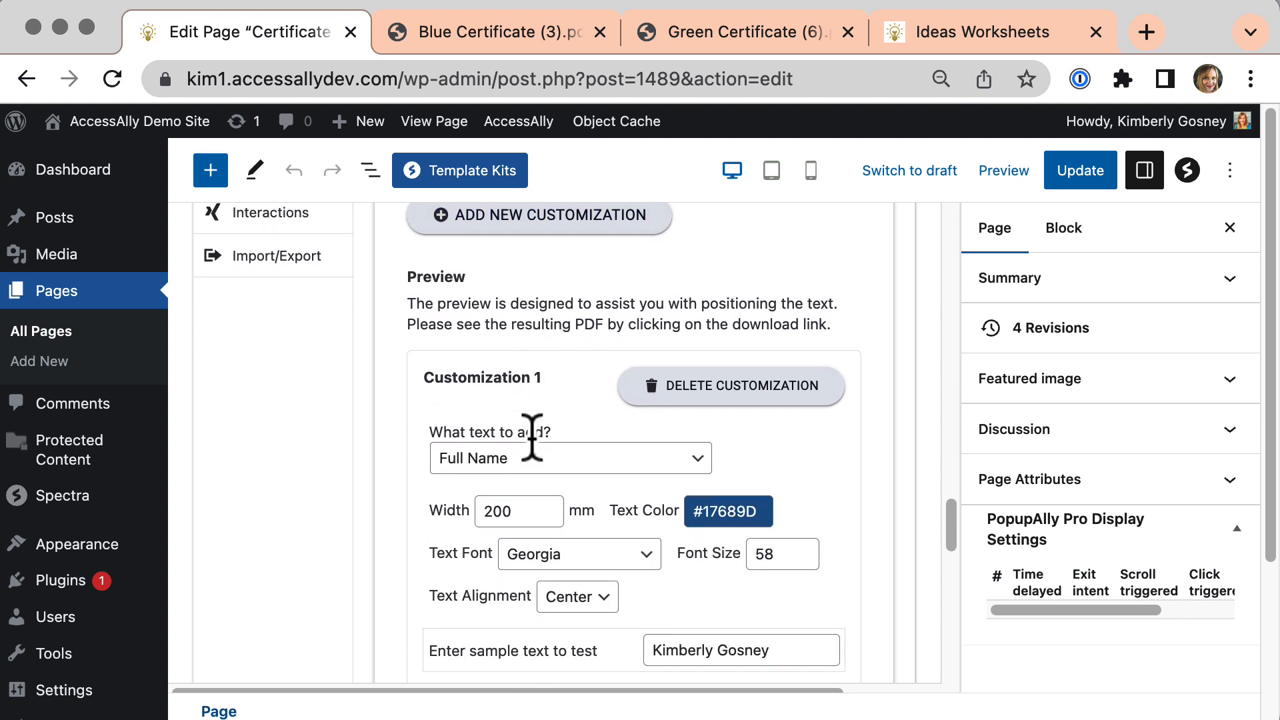
scroll(532, 437, "down", 1)
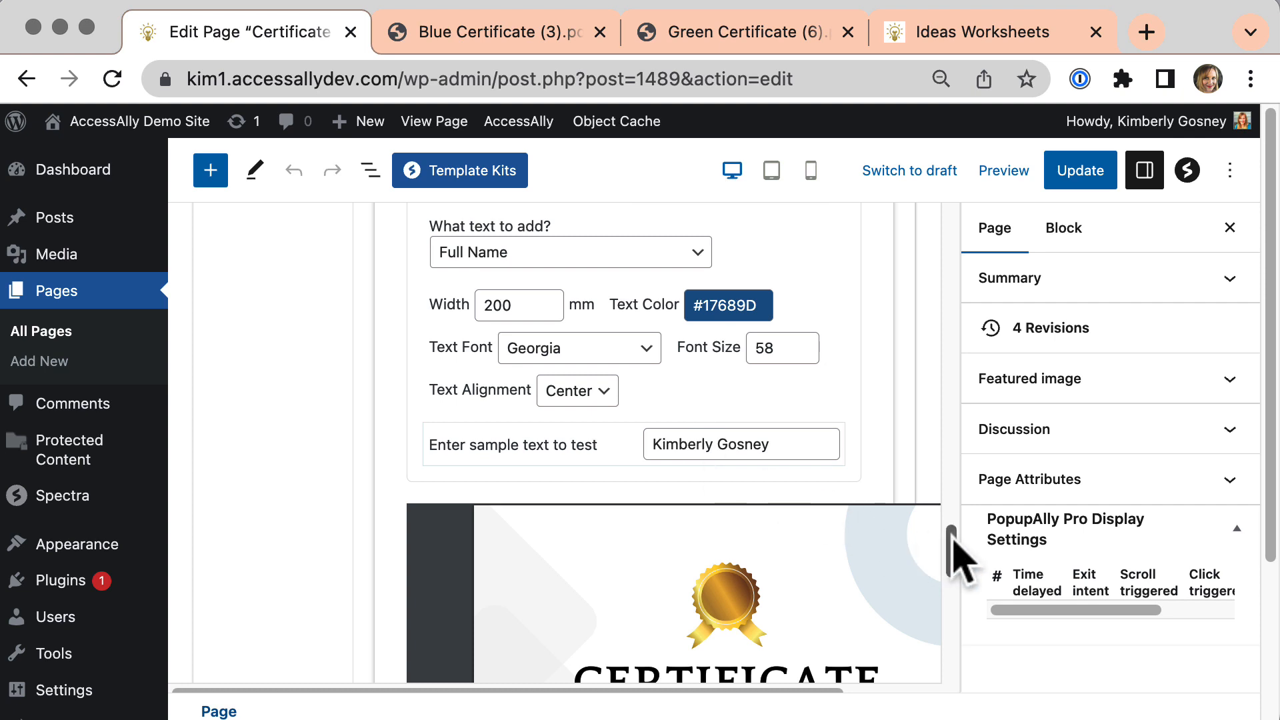
left_click_drag(951, 551, 959, 588)
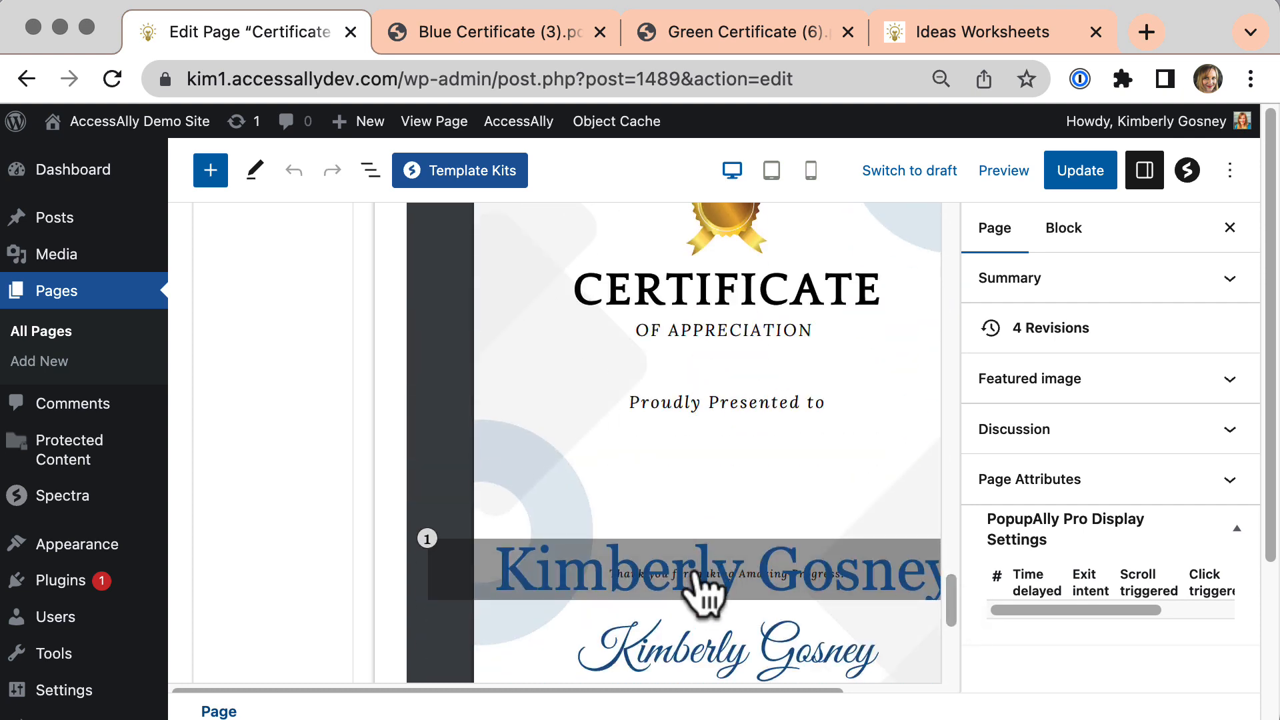
left_click_drag(704, 579, 697, 502)
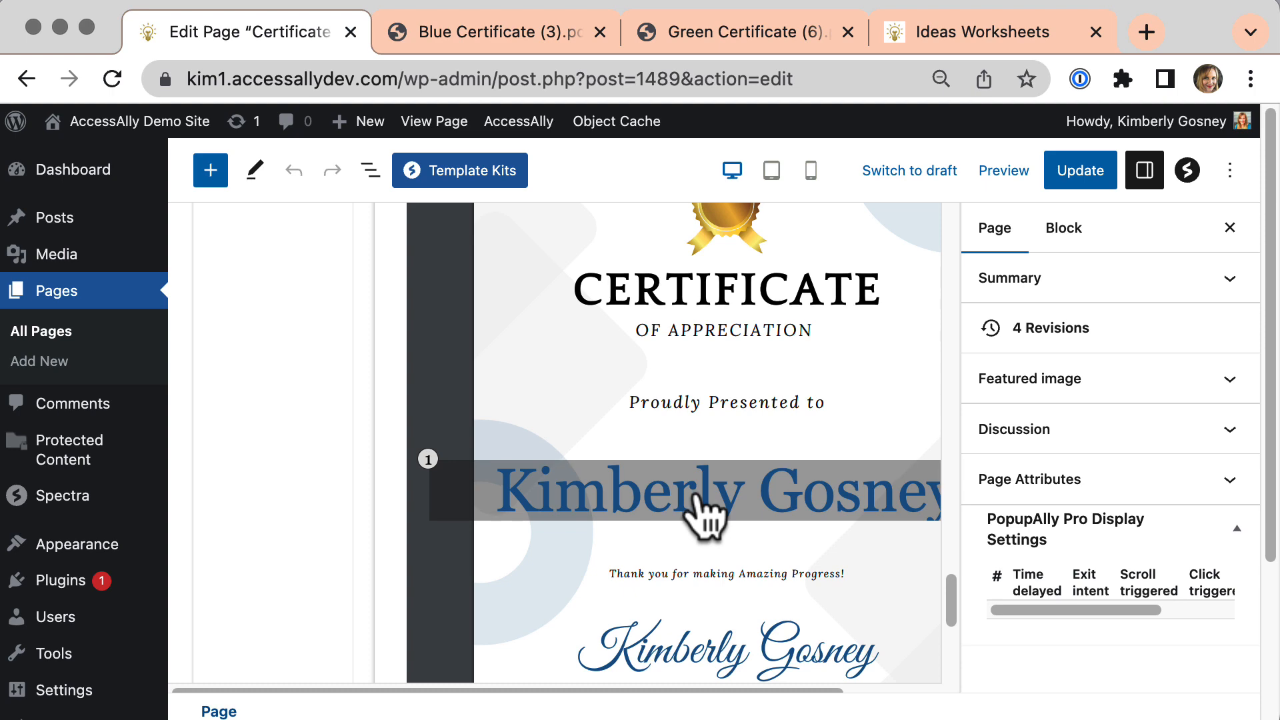
left_click_drag(952, 592, 951, 501)
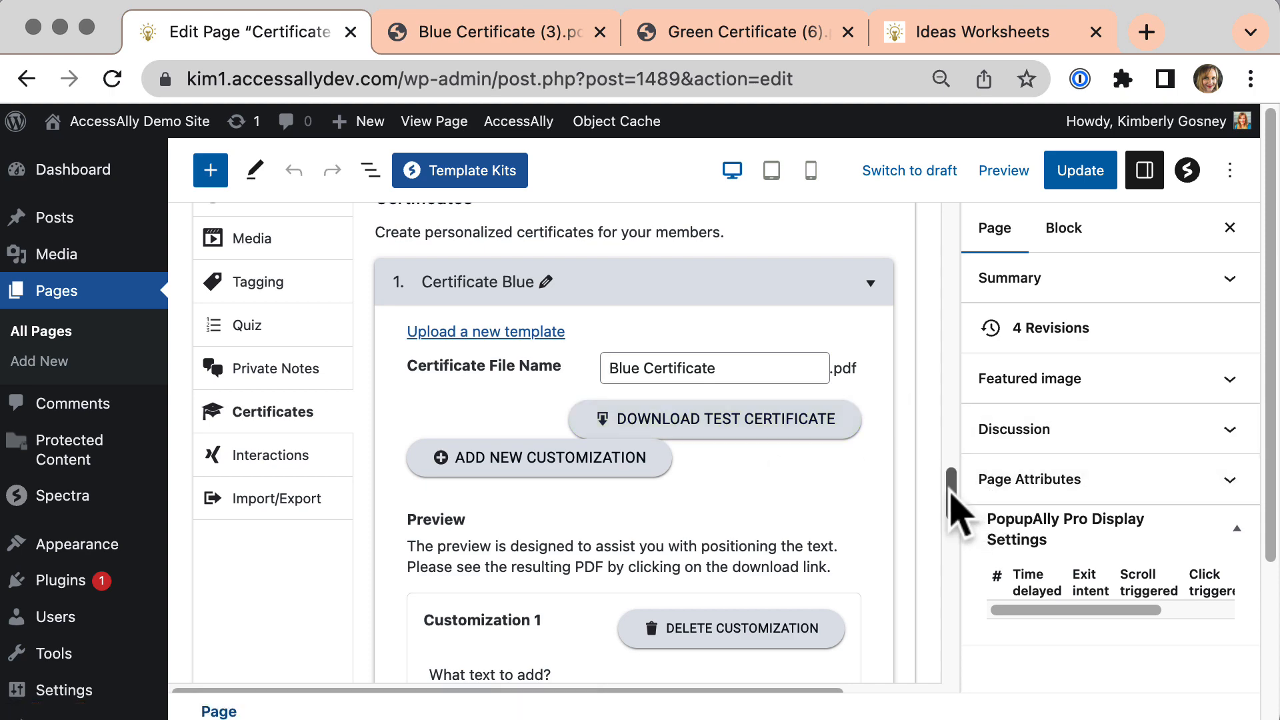
Step: Generate and copy an AccessAlly Interaction shortcode for the current post with the interaction "1. Download Certificate 1", and close the generator
left_click_drag(951, 506, 894, 247)
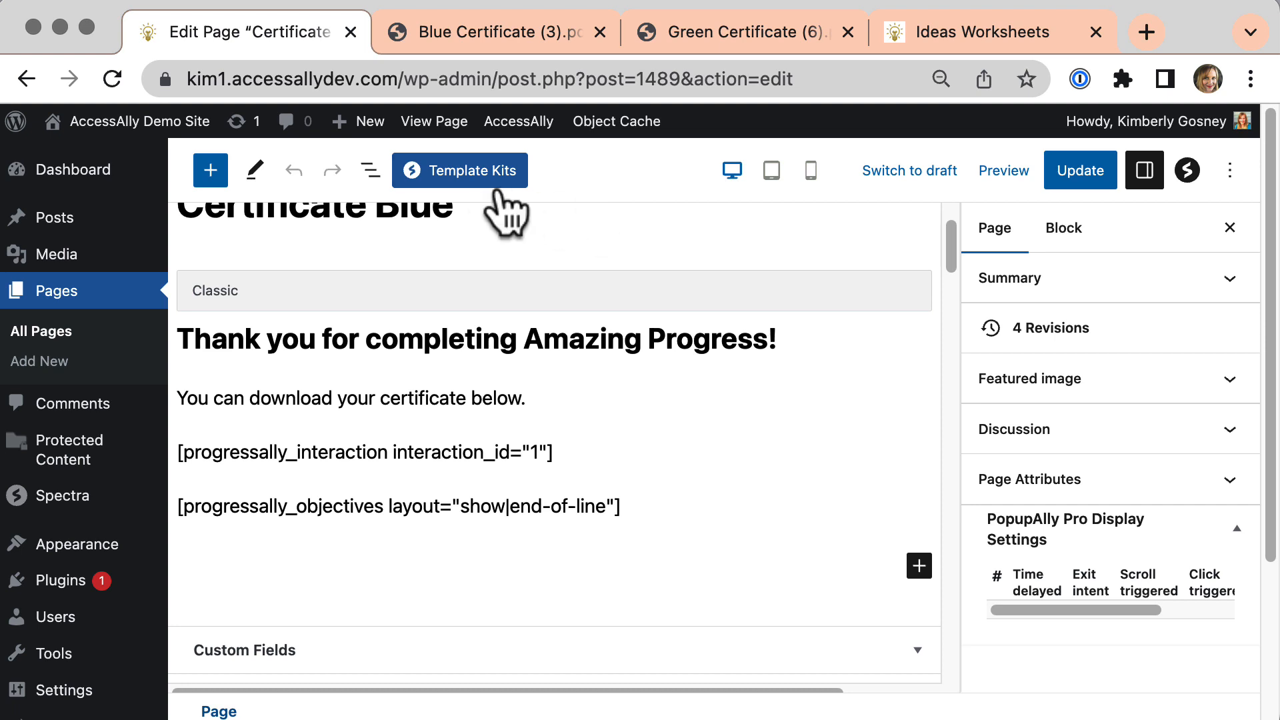
mouse_move(497, 130)
left_click(527, 160)
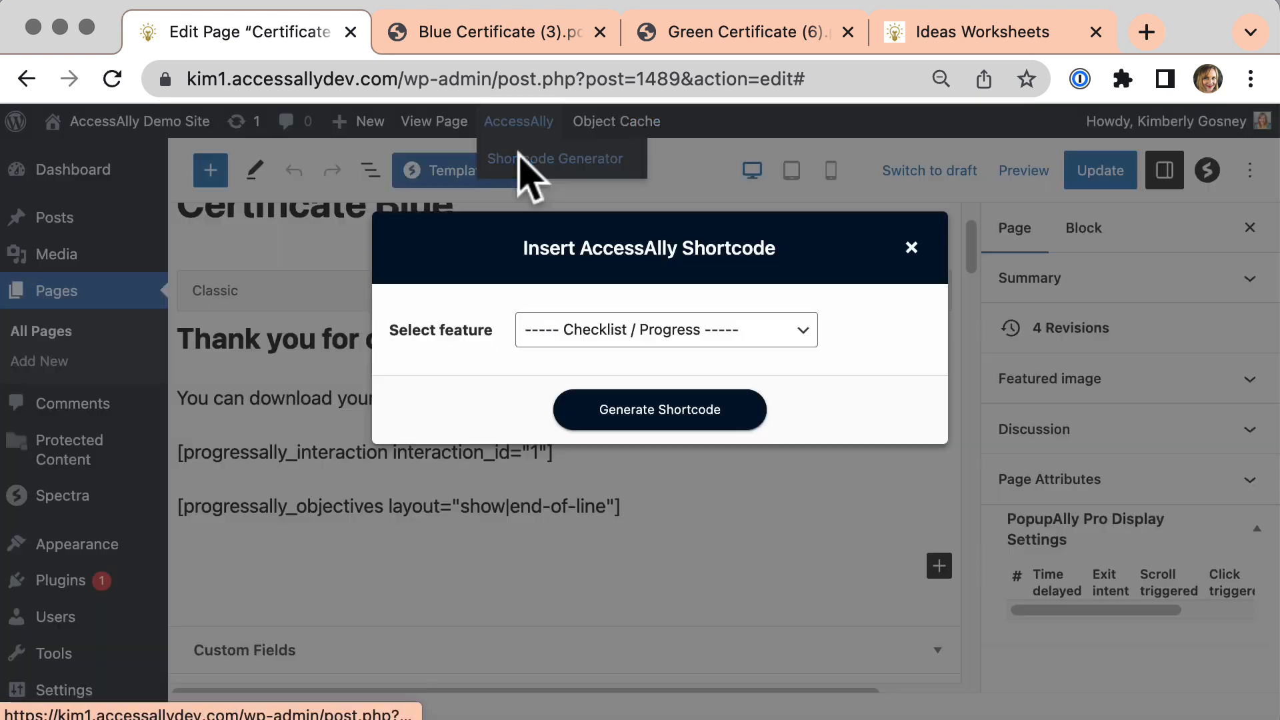
left_click(602, 336)
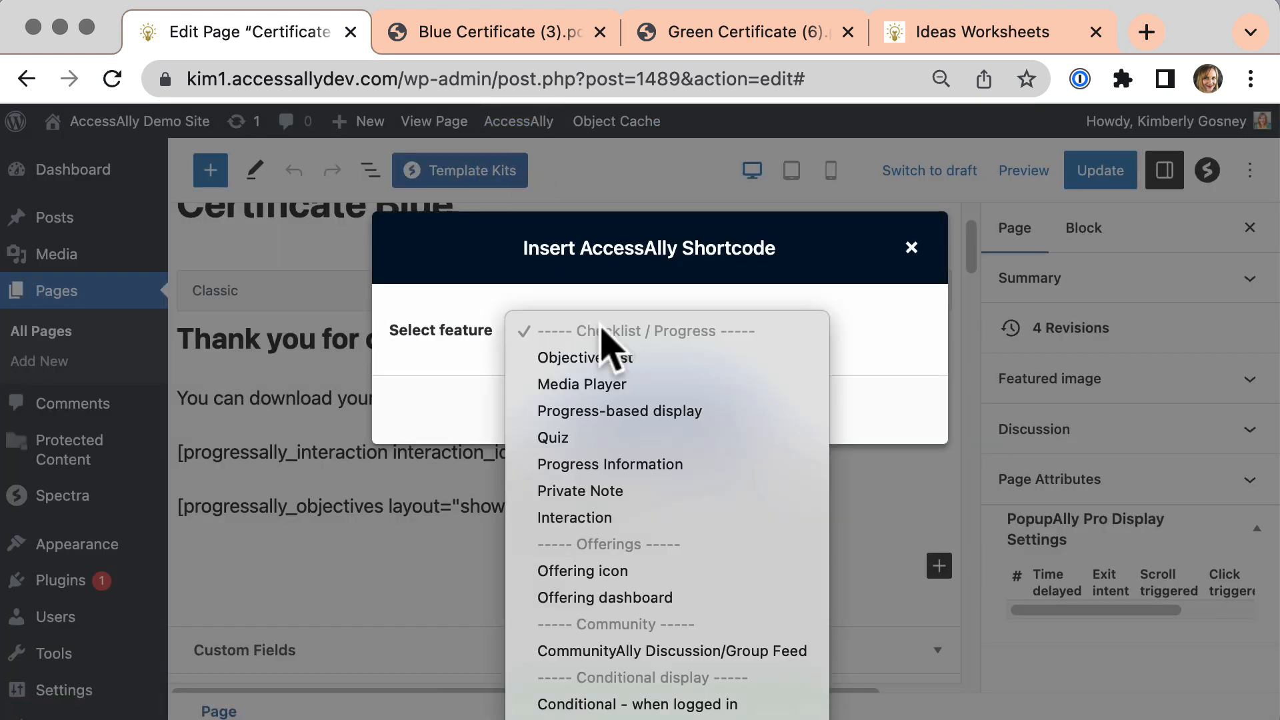
left_click(584, 519)
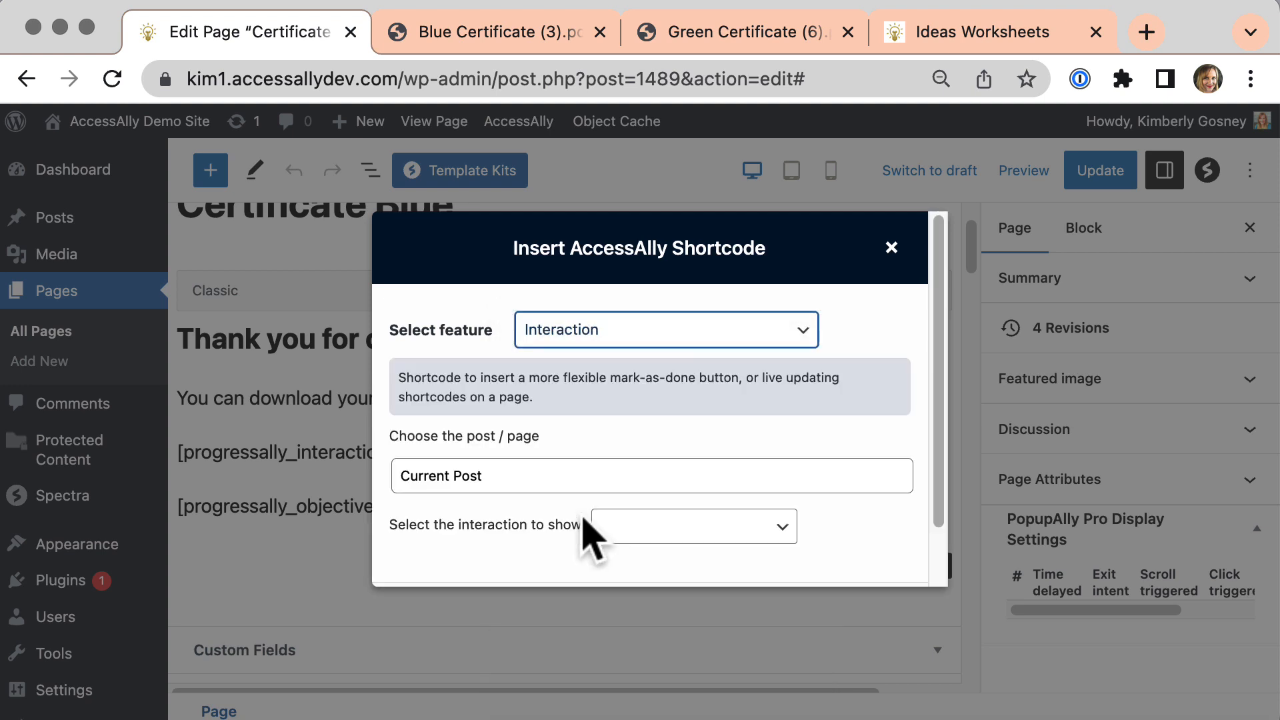
left_click(672, 532)
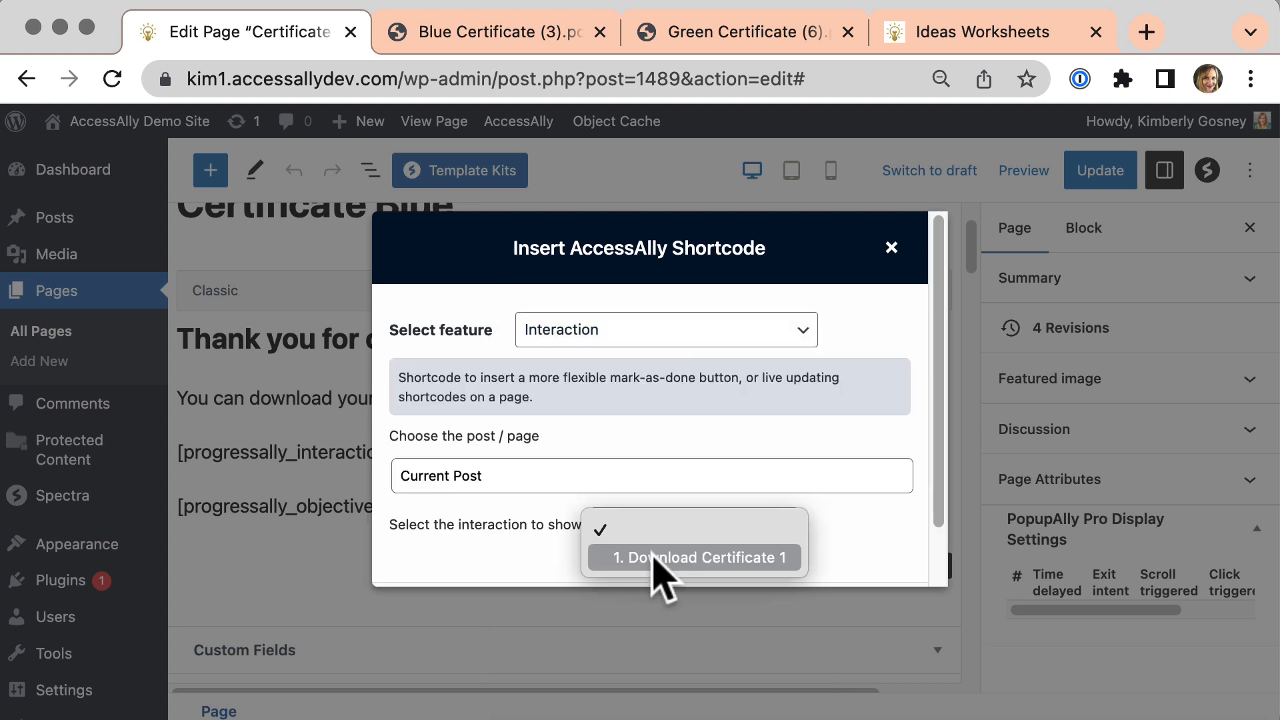
left_click(657, 558)
left_click_drag(943, 509, 950, 564)
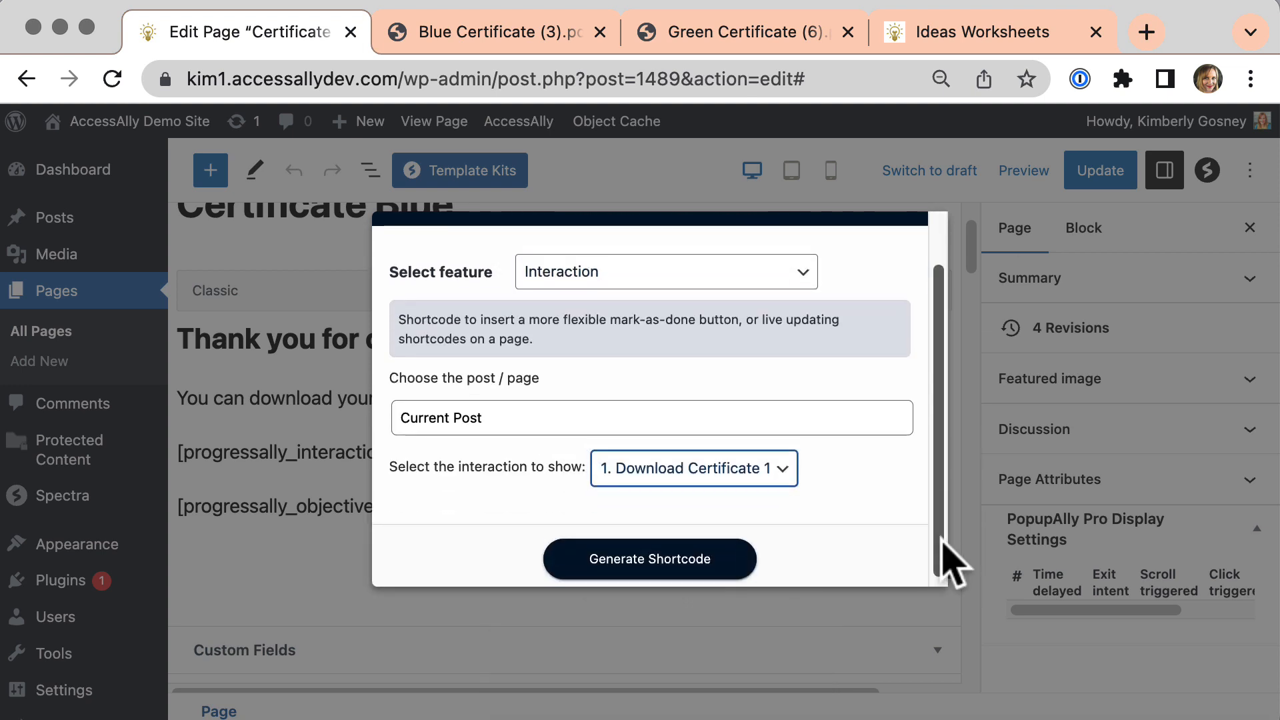
left_click(722, 566)
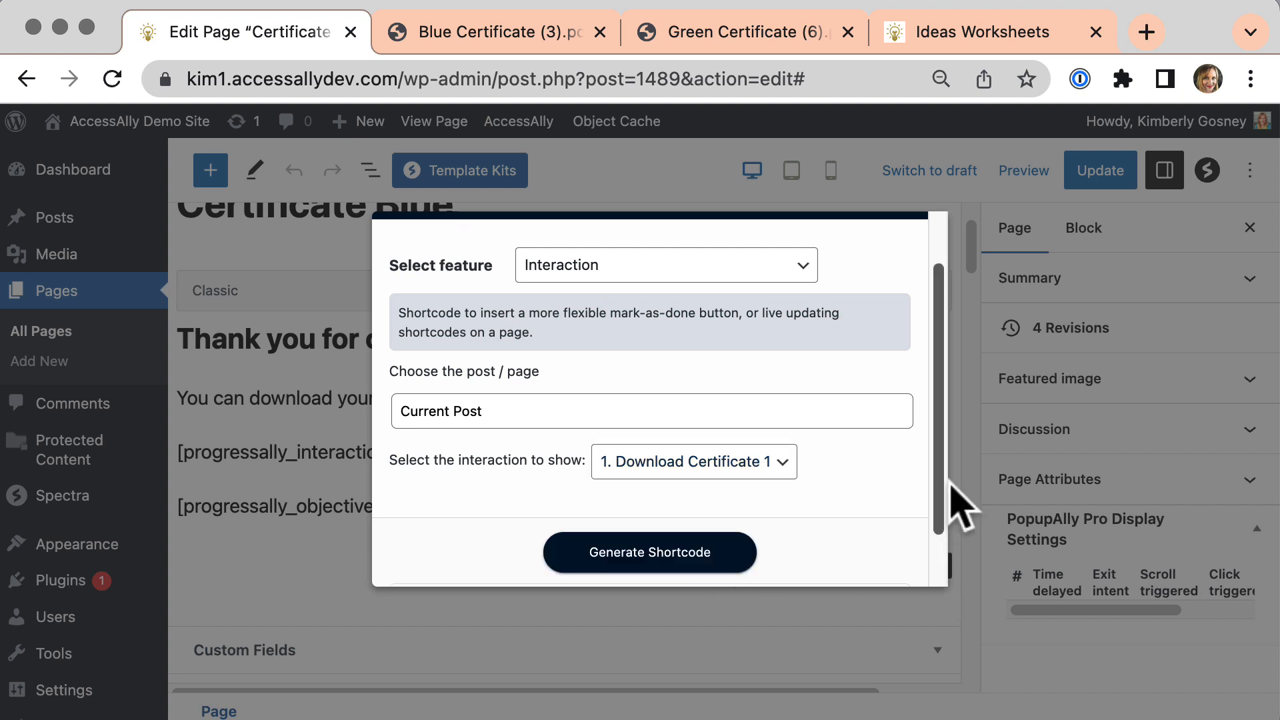
left_click_drag(943, 500, 951, 649)
left_click(862, 554)
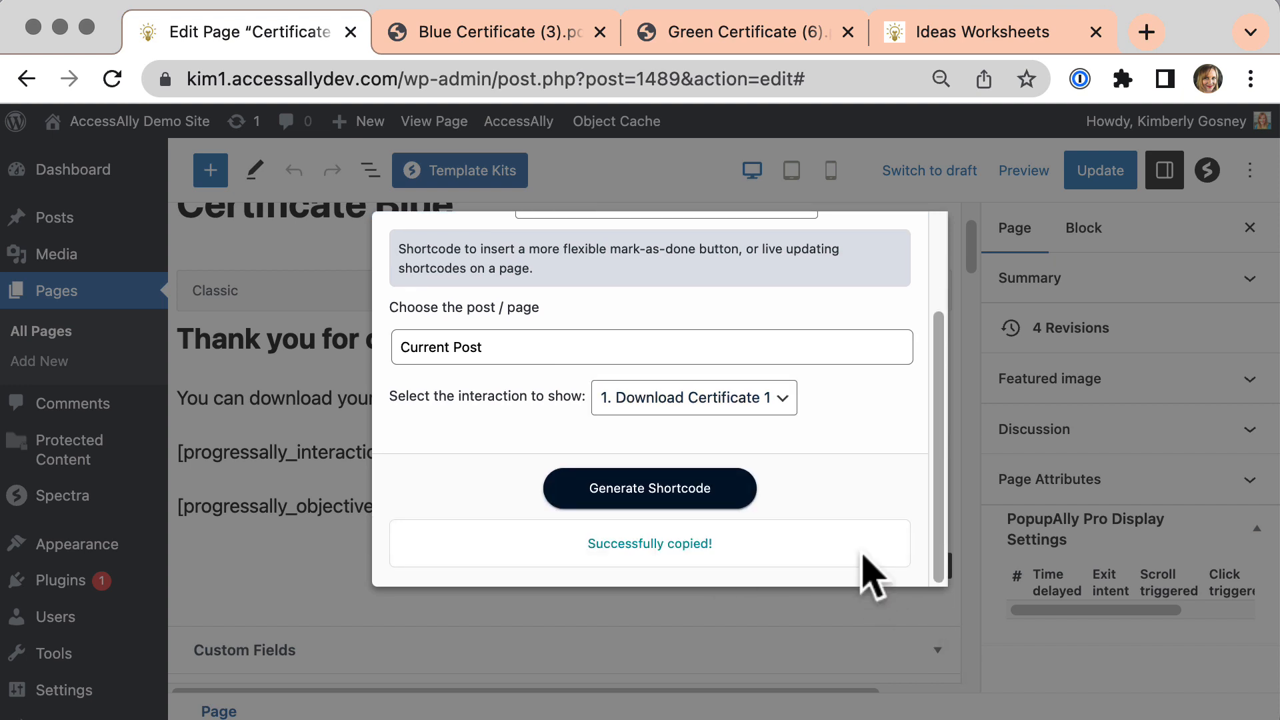
left_click(232, 519)
Step: Highlight the existing progressally_interaction shortcode in the Certificate Blue page content and view the live page
left_click(335, 438)
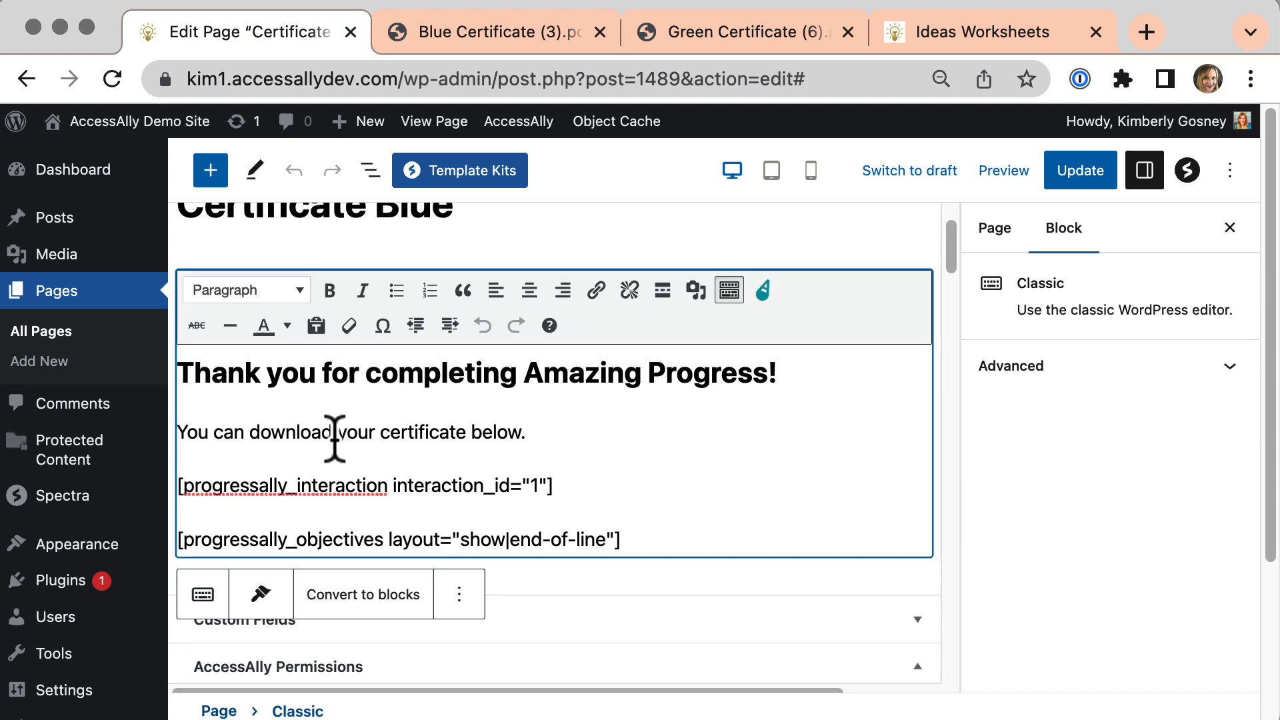
triple_click(400, 493)
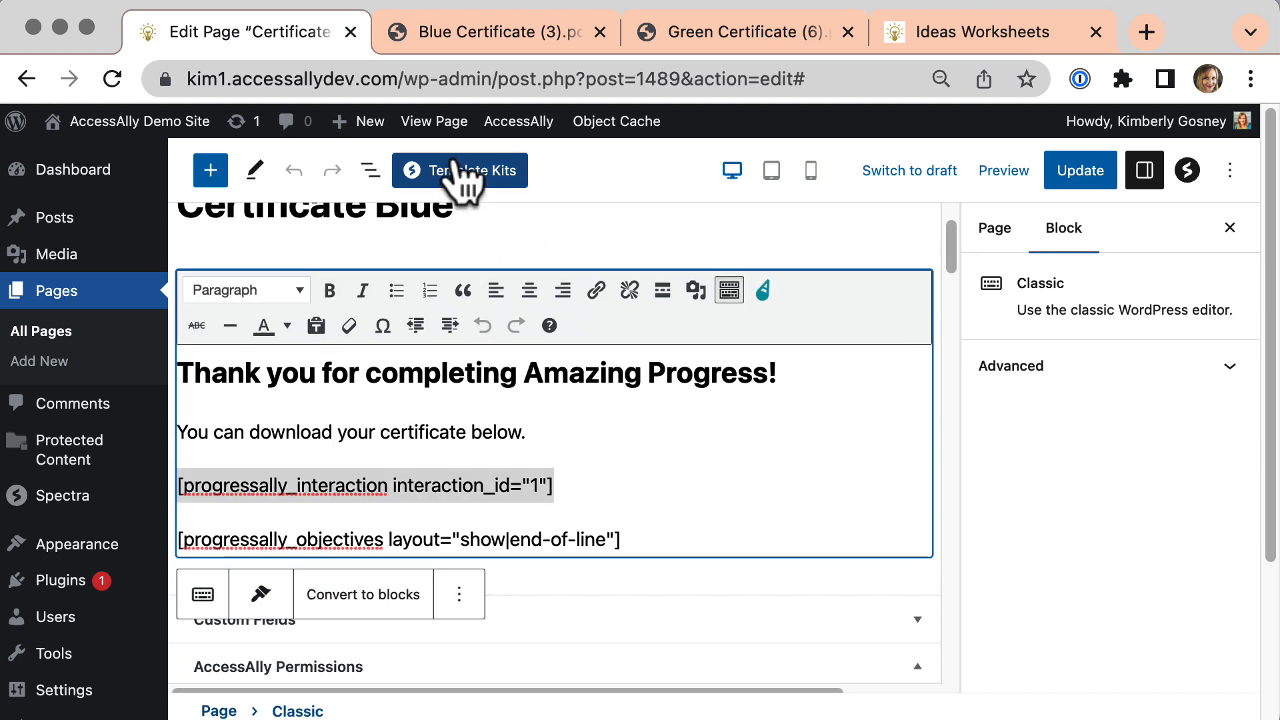
left_click(440, 124)
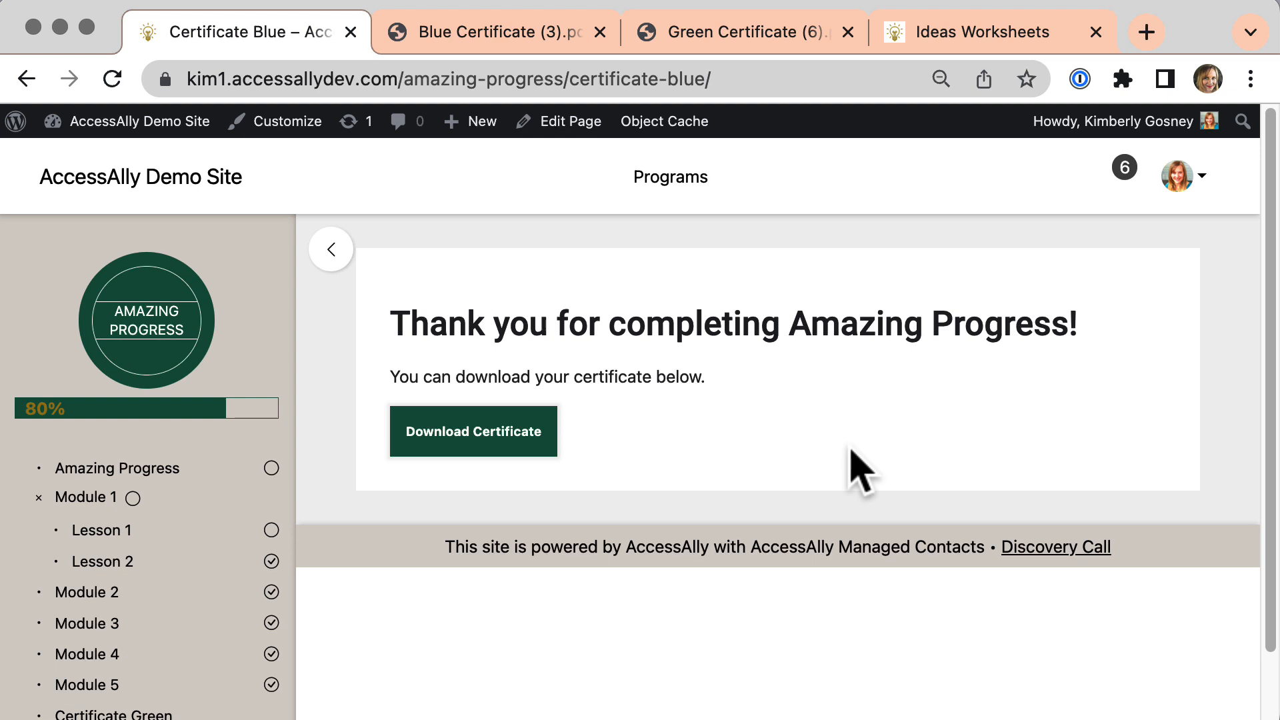
Step: Open the Amazing Progress course page for editing and review its ProgressAlly objectives through to the custom operation run on completion
left_click(130, 482)
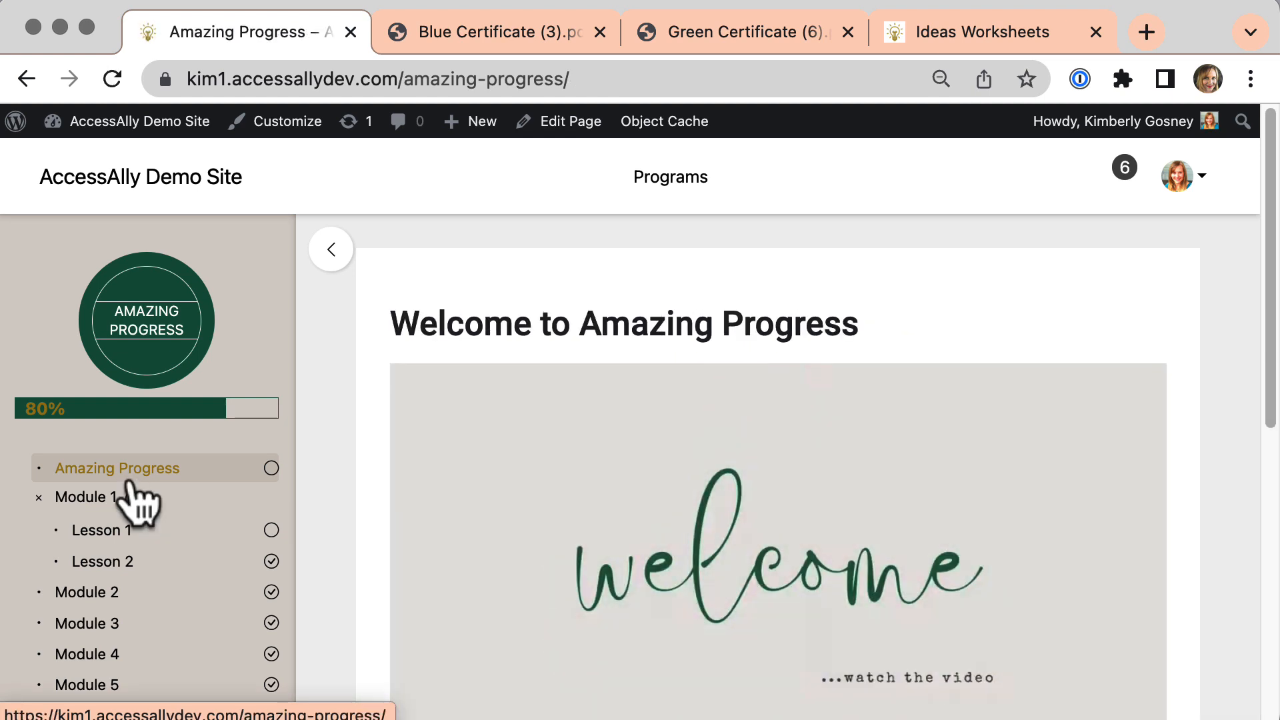
left_click(555, 126)
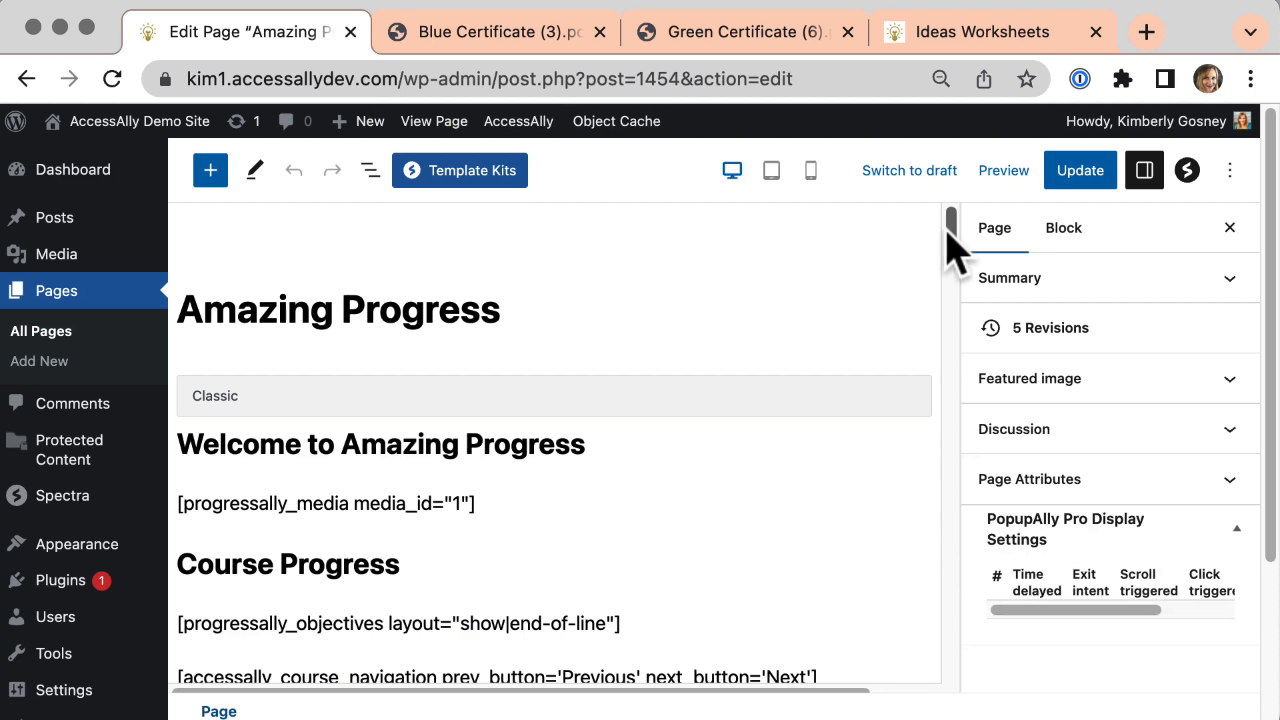
left_click_drag(948, 230, 946, 495)
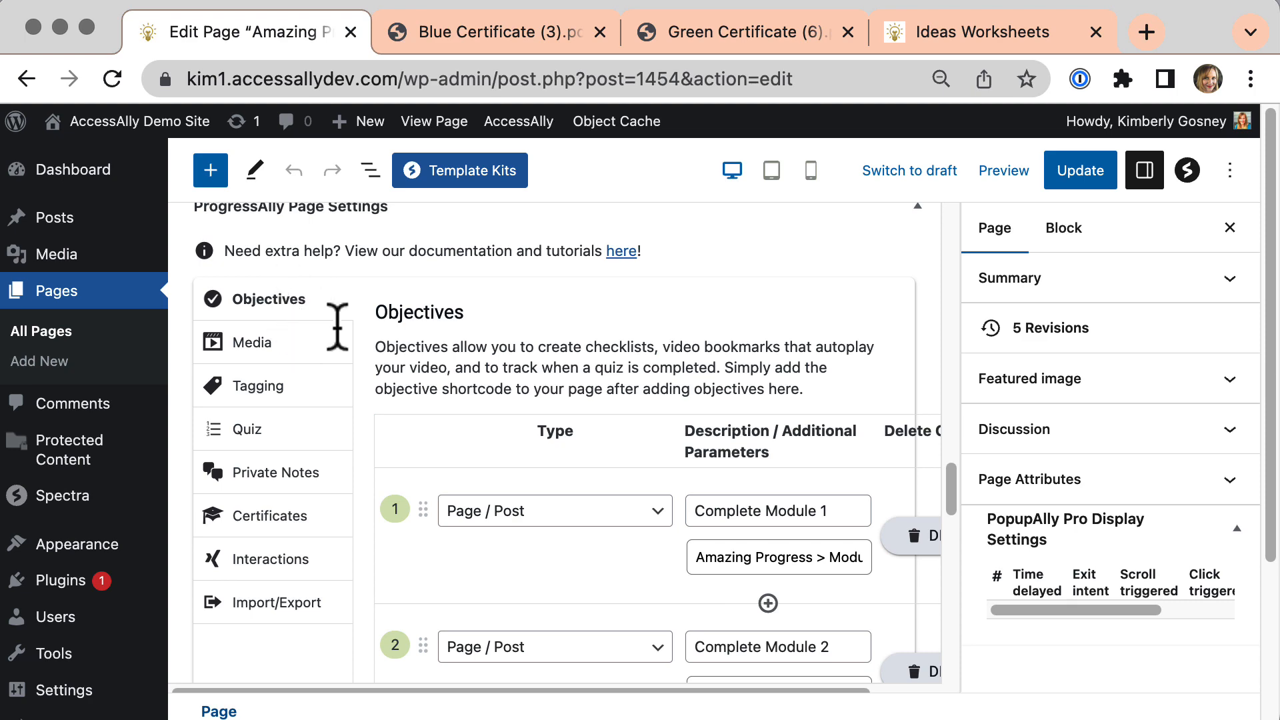
left_click_drag(950, 478, 952, 627)
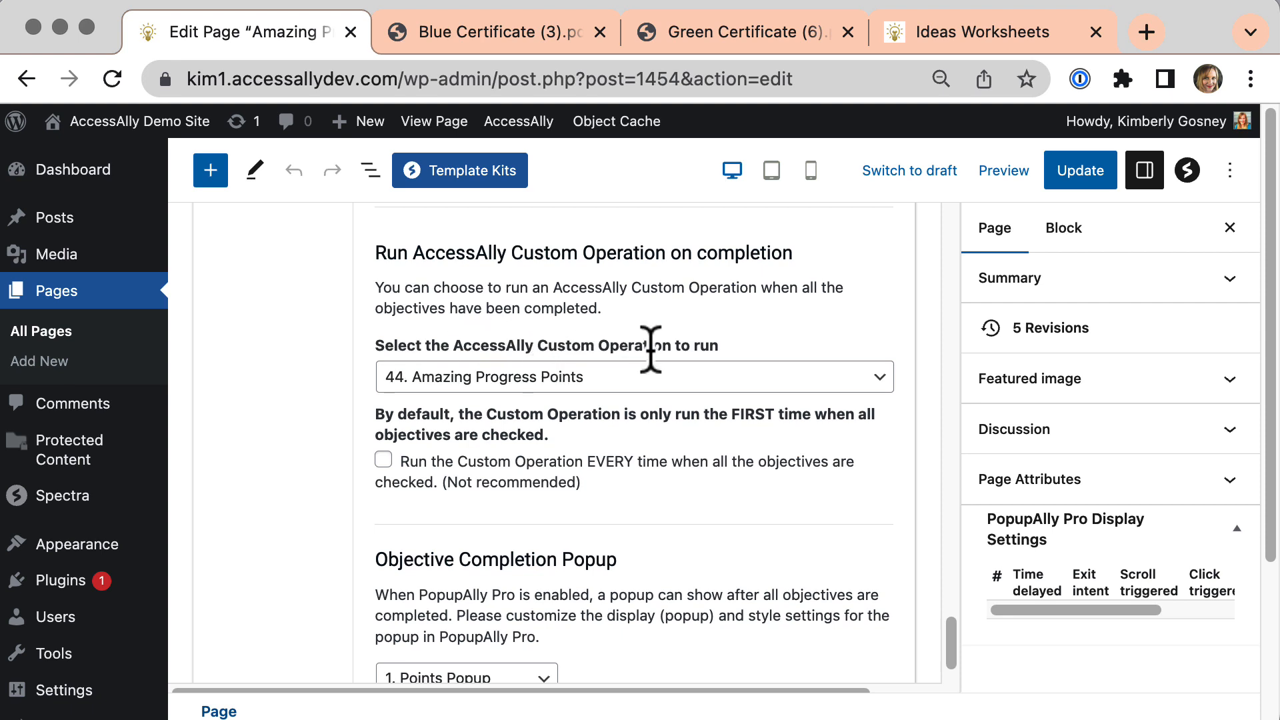
Step: Load kim1.accessallydev.com in the Blue Certificate browser tab and highlight the student's points total on the home page
left_click(496, 35)
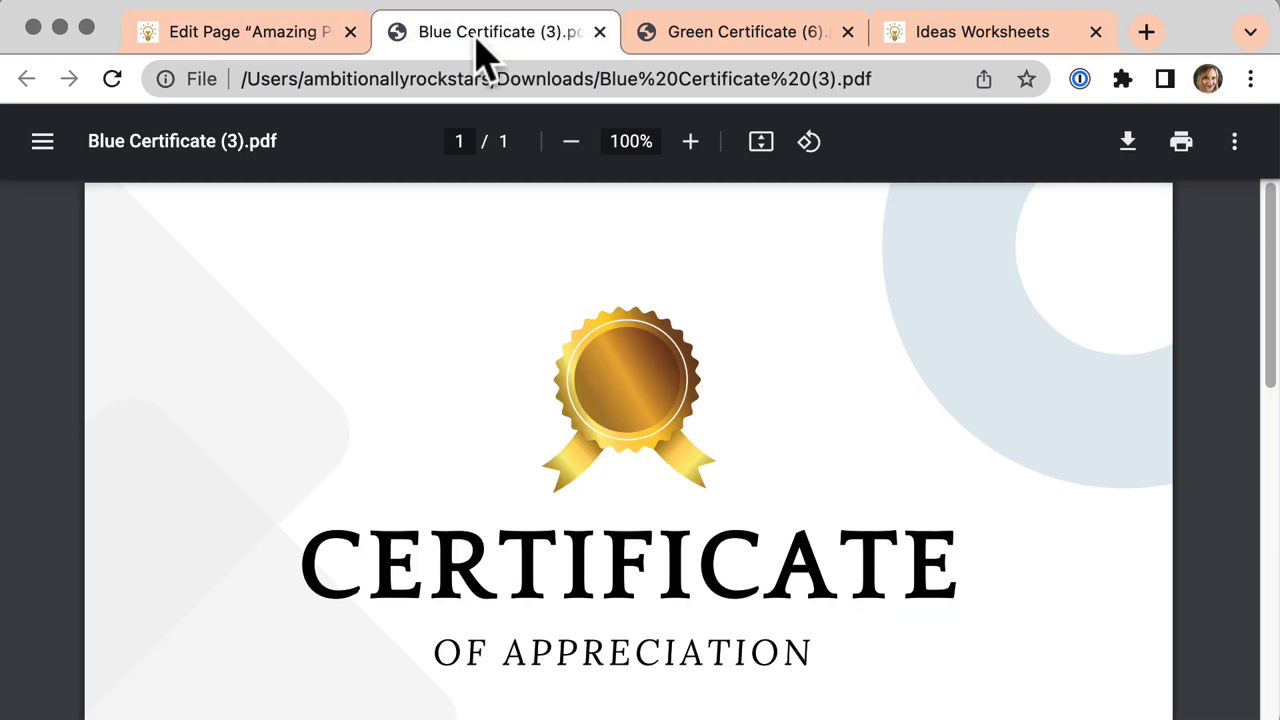
left_click(409, 76)
type("ki")
key("Return")
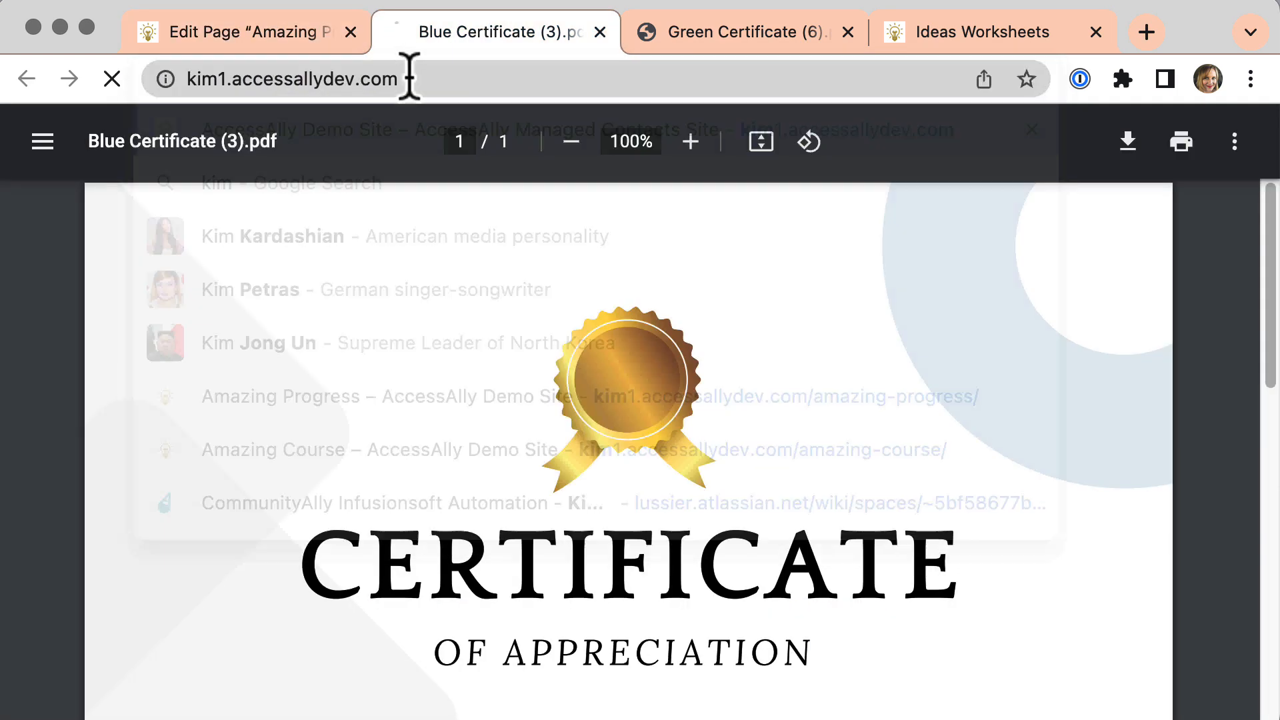
left_click(409, 76)
key("Right")
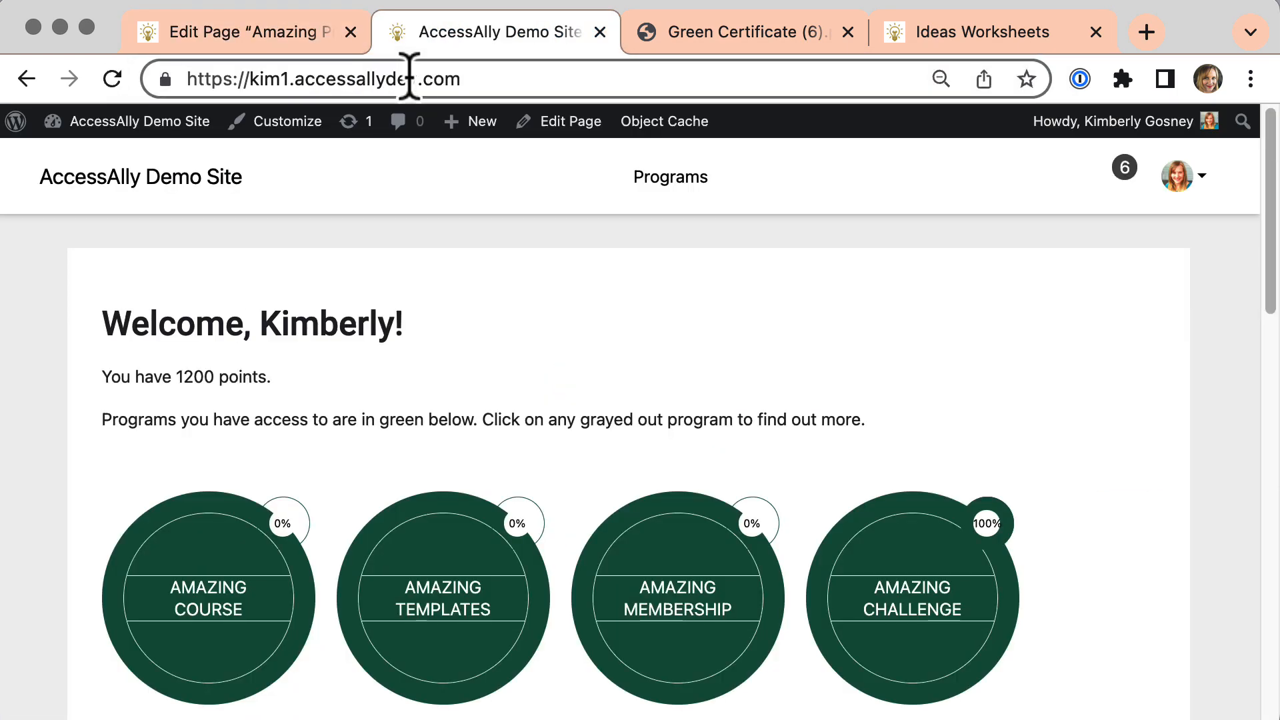
left_click_drag(214, 376, 191, 377)
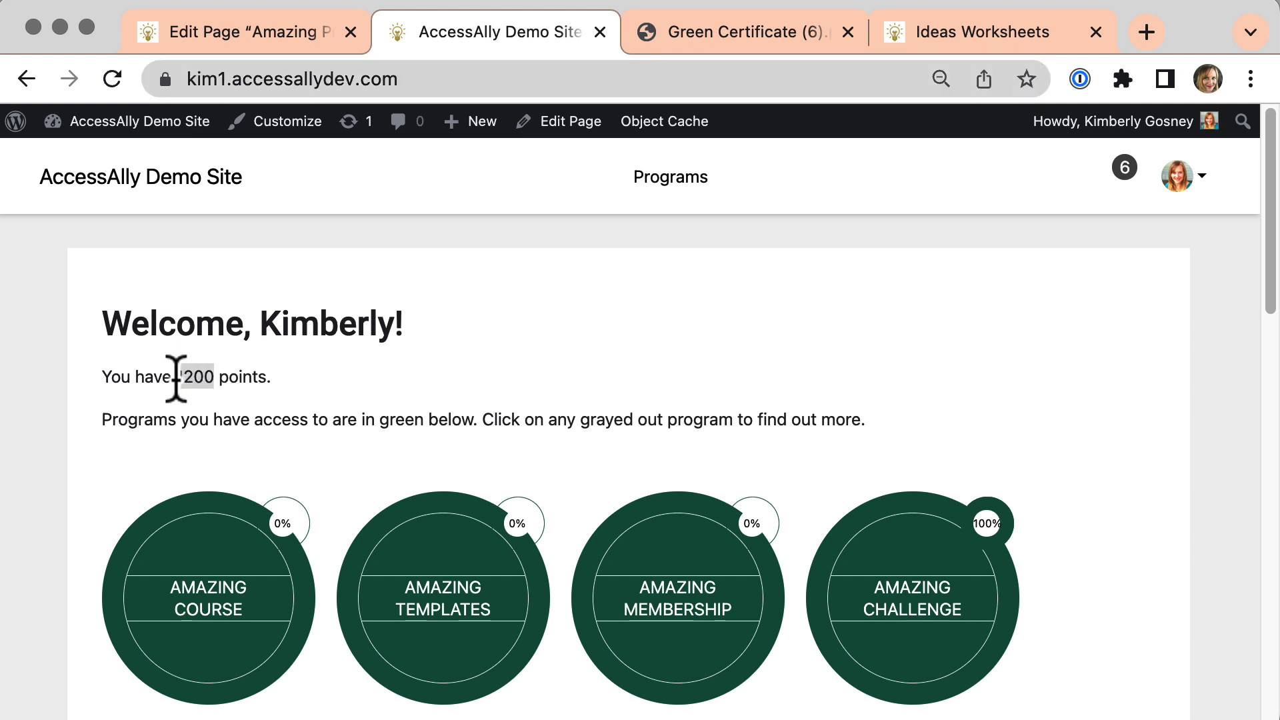
left_click(545, 347)
Step: Go to the site's WordPress dashboard and open the Custom Operations list in the AccessAlly settings
mouse_move(120, 133)
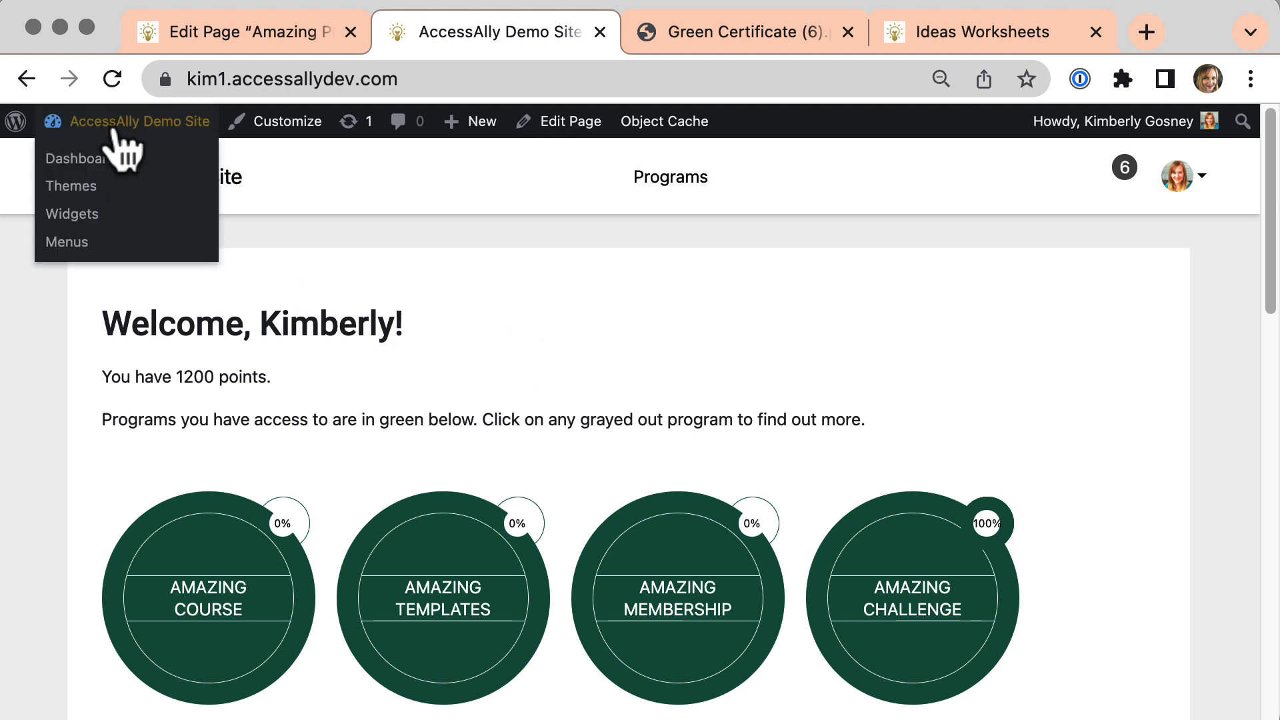
left_click(80, 164)
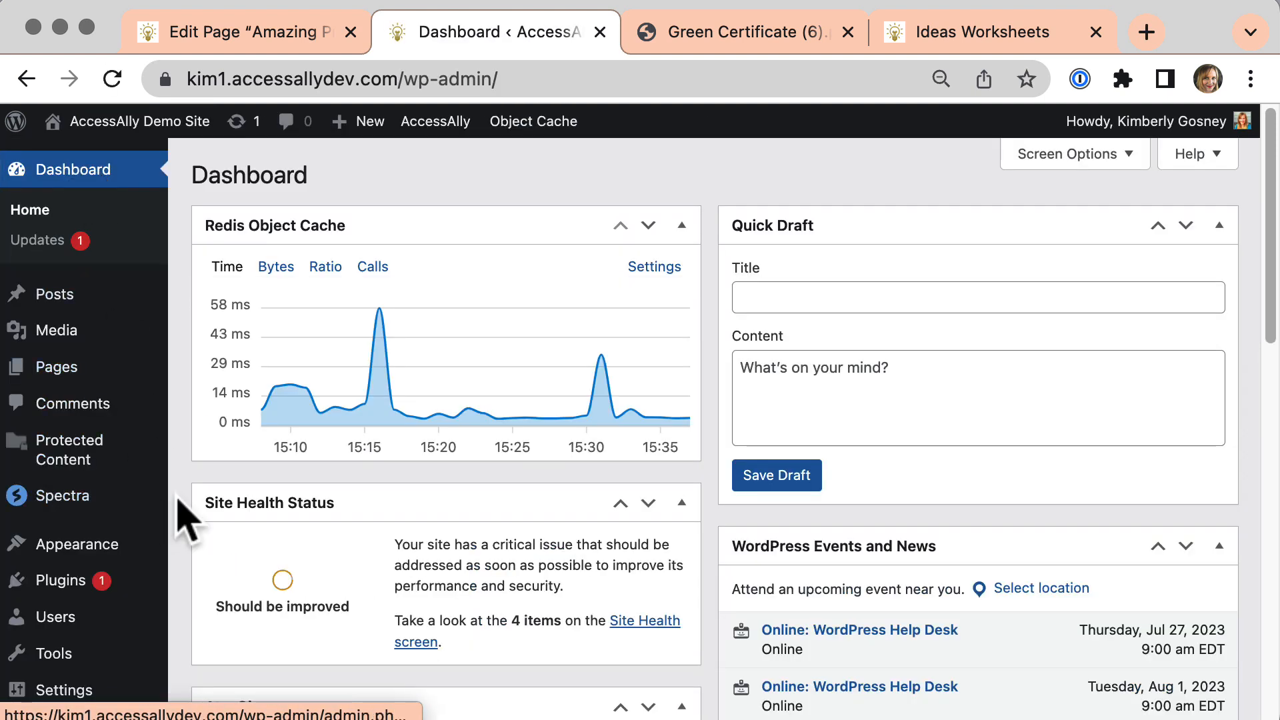
scroll(178, 515, "down", 5)
scroll(179, 515, "down", 3)
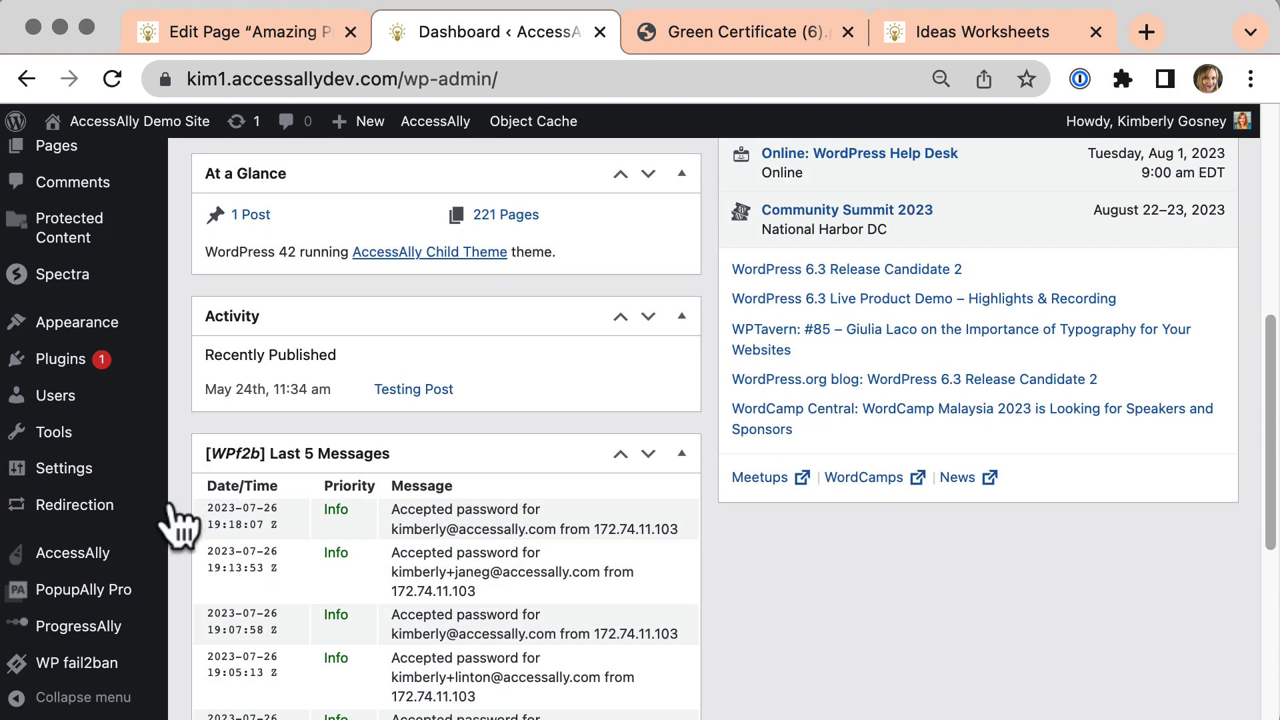
mouse_move(27, 563)
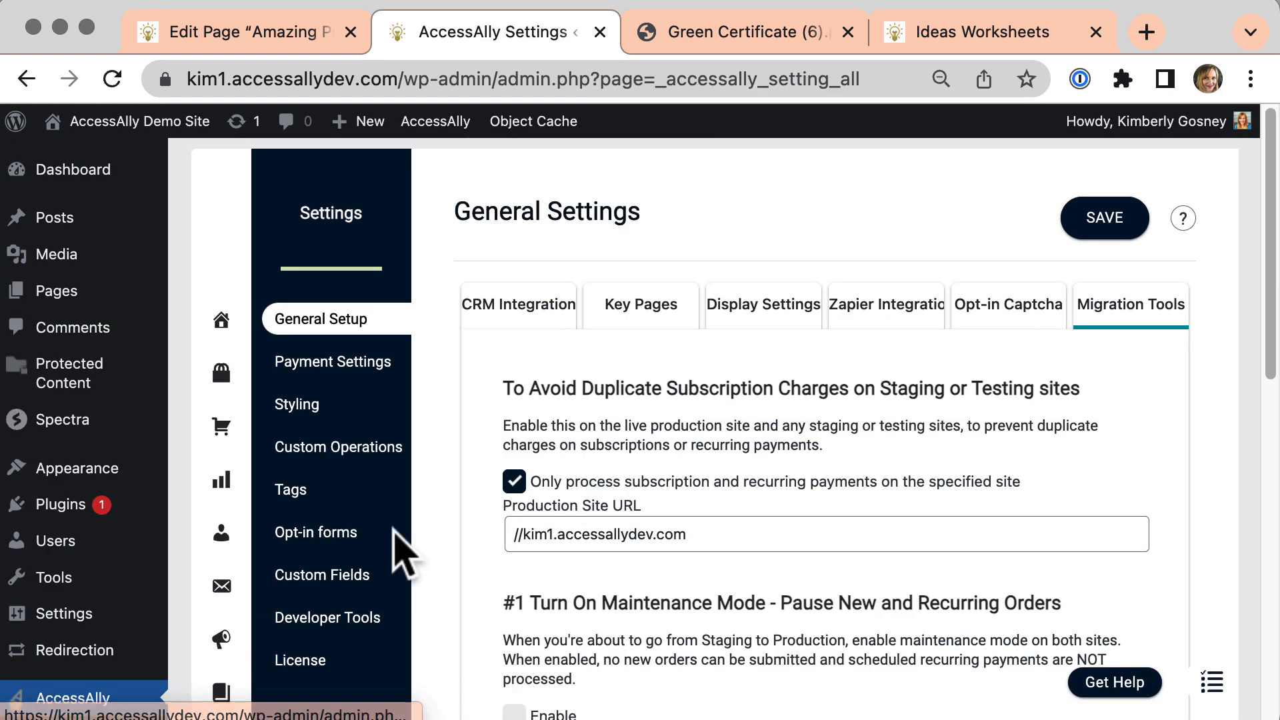
left_click(344, 450)
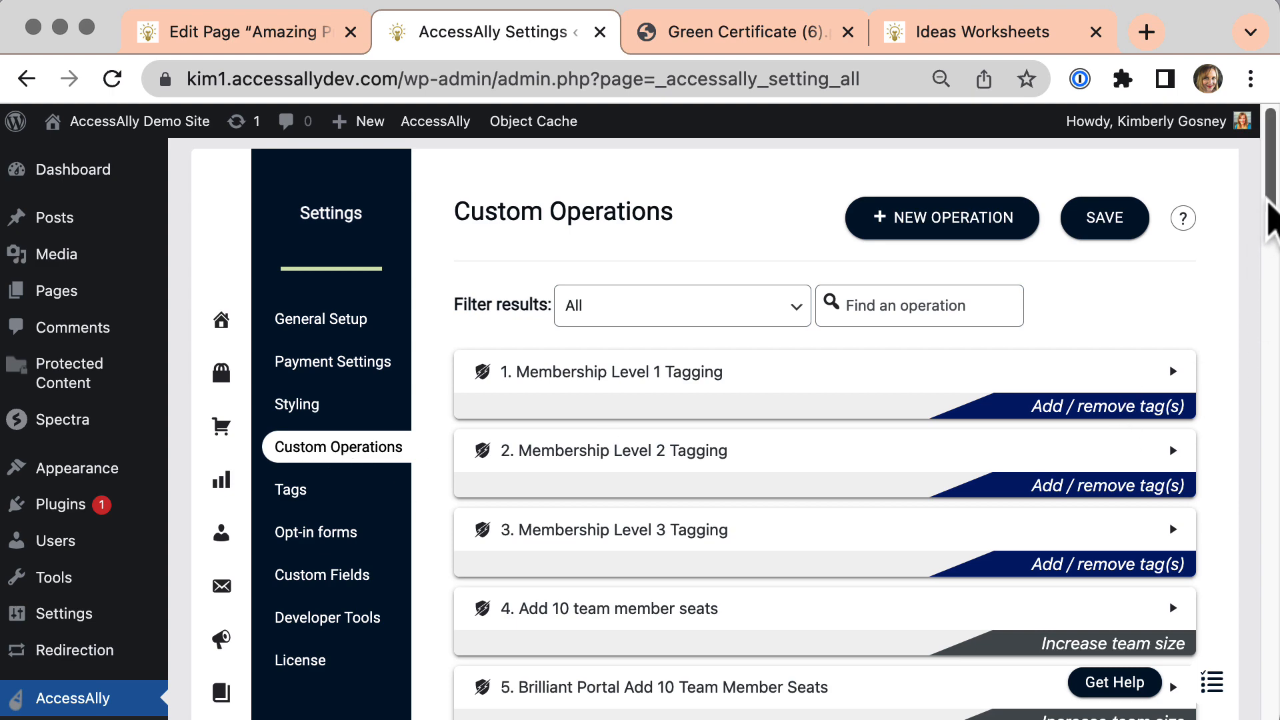
Step: Expand the custom operation "44. Amazing Progress Points" and review what it does and how it is triggered
left_click_drag(1269, 193, 1270, 700)
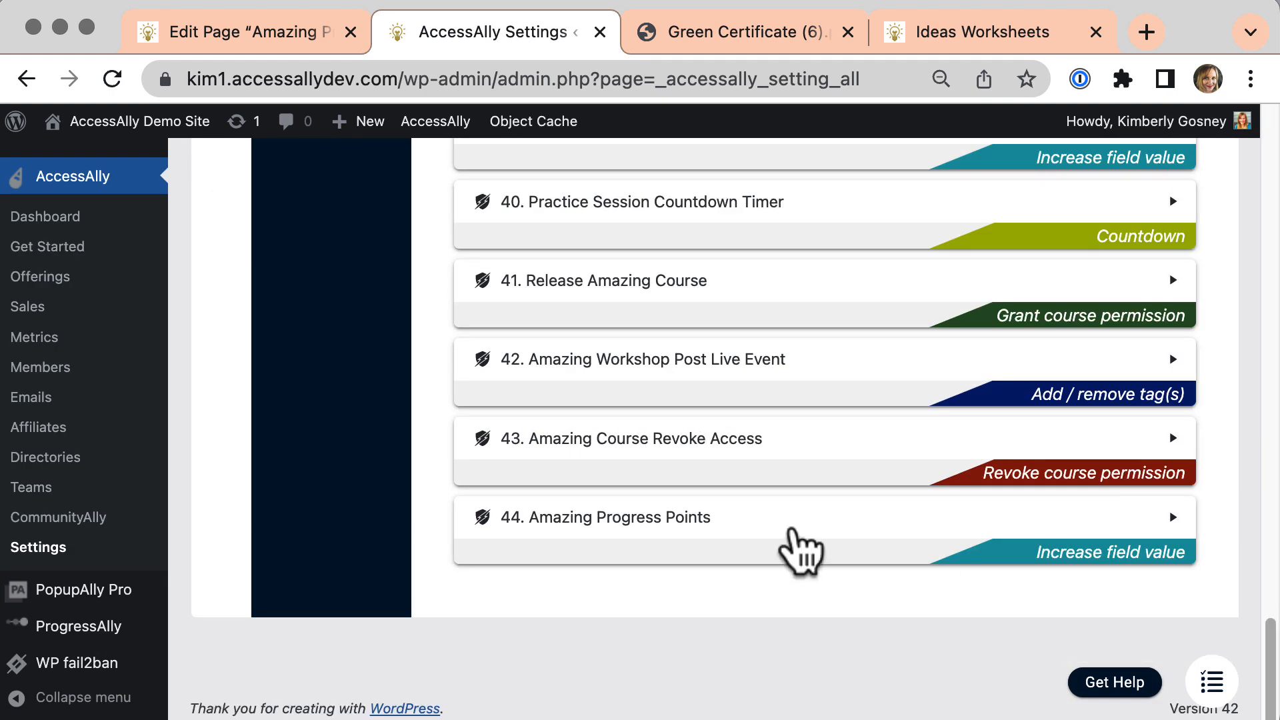
left_click(735, 530)
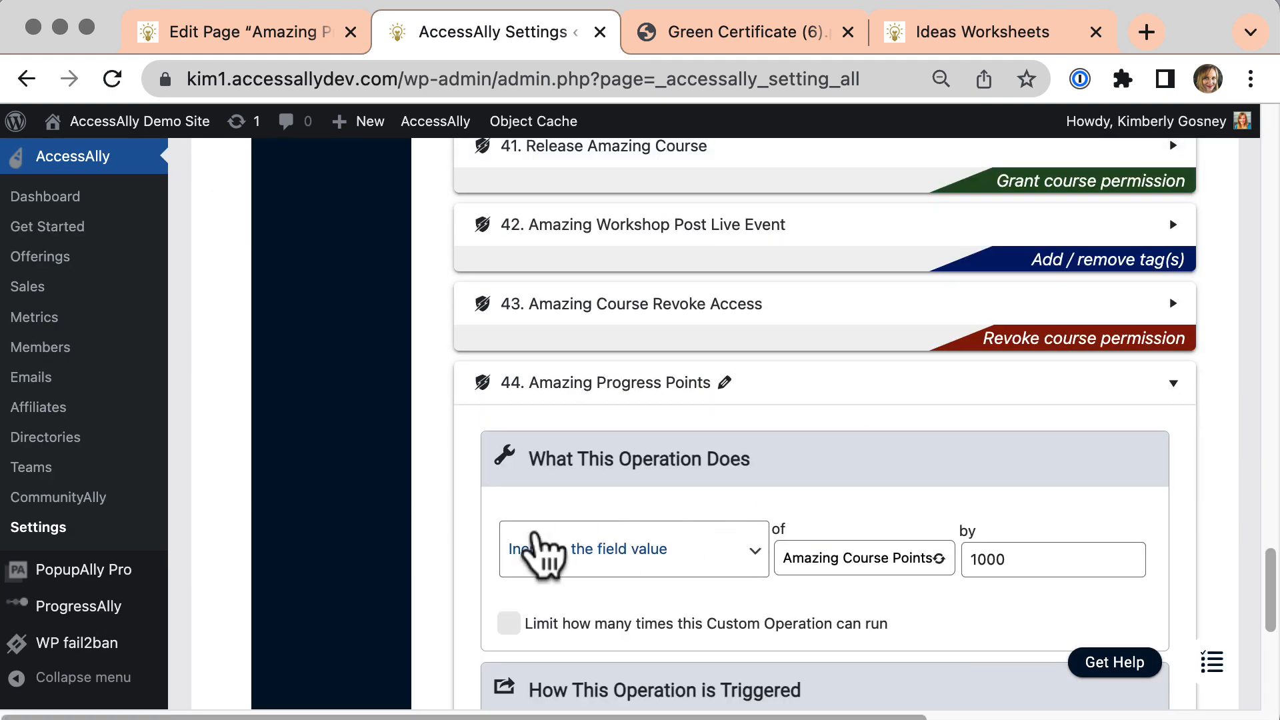
scroll(472, 552, "down", 5)
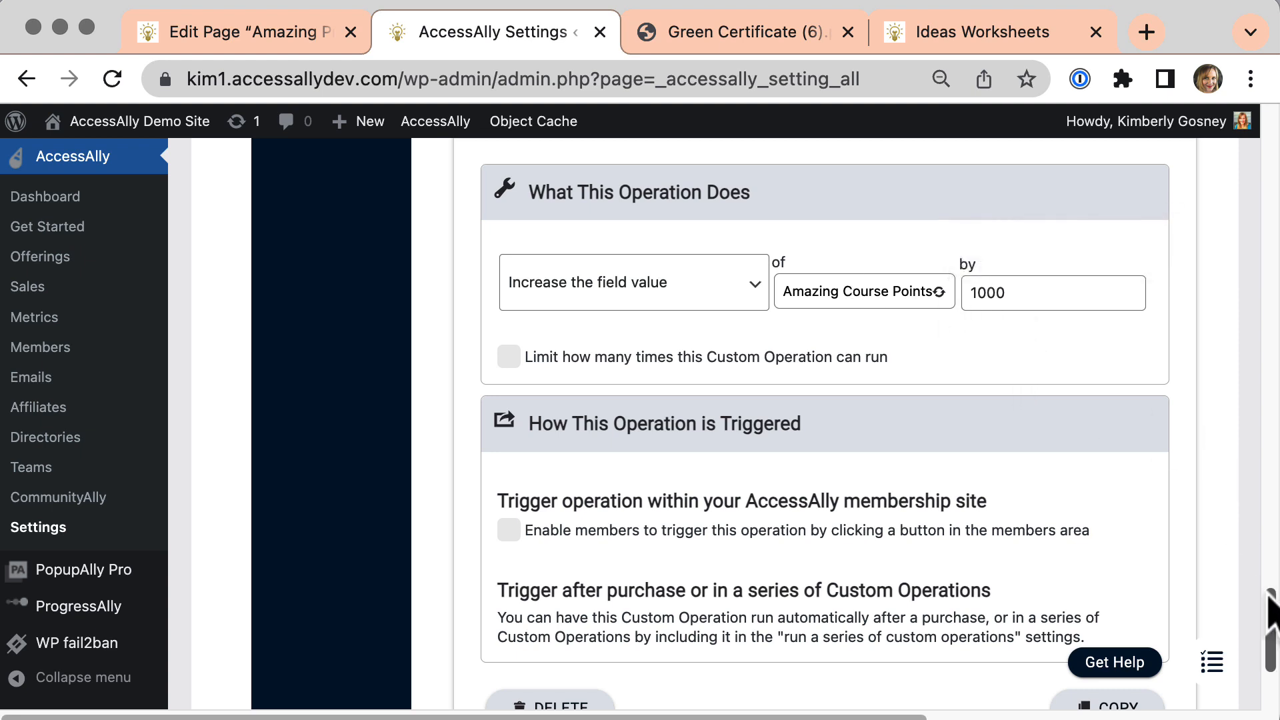
left_click_drag(1272, 610, 1274, 657)
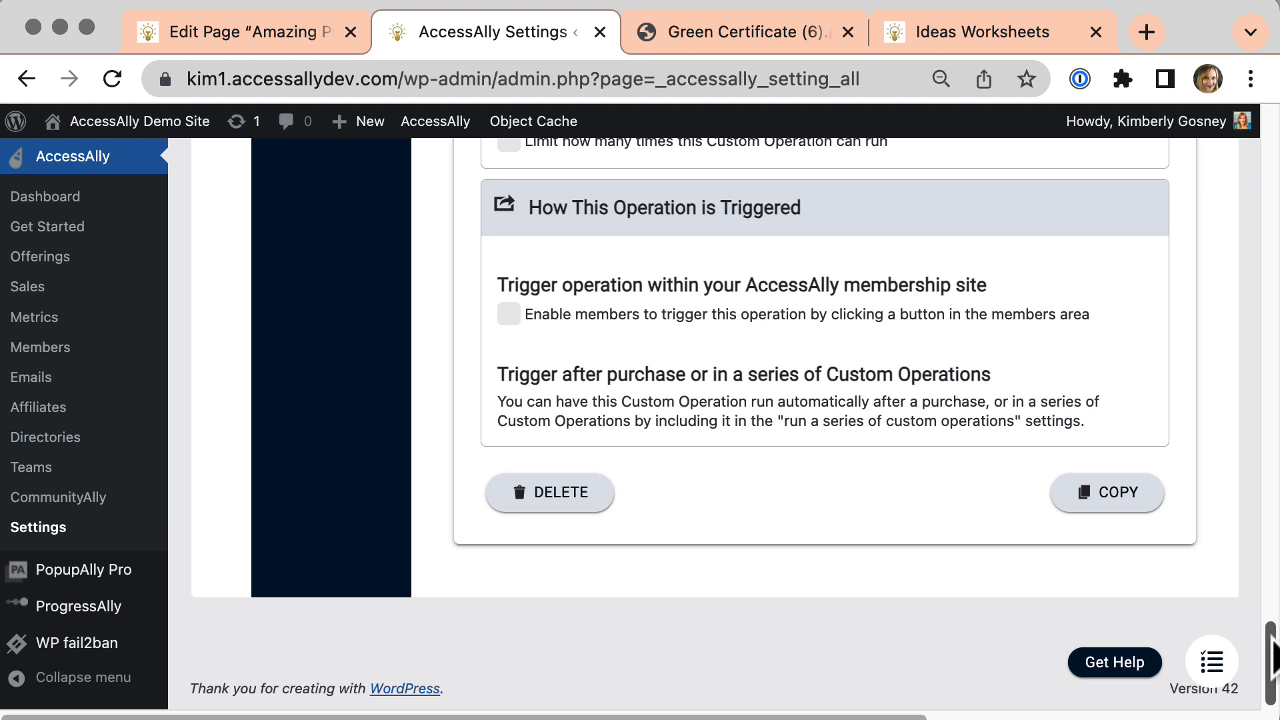
Step: Return to the Amazing Progress page editor and review its Objective Completion Popup setting
left_click_drag(1273, 656, 1274, 604)
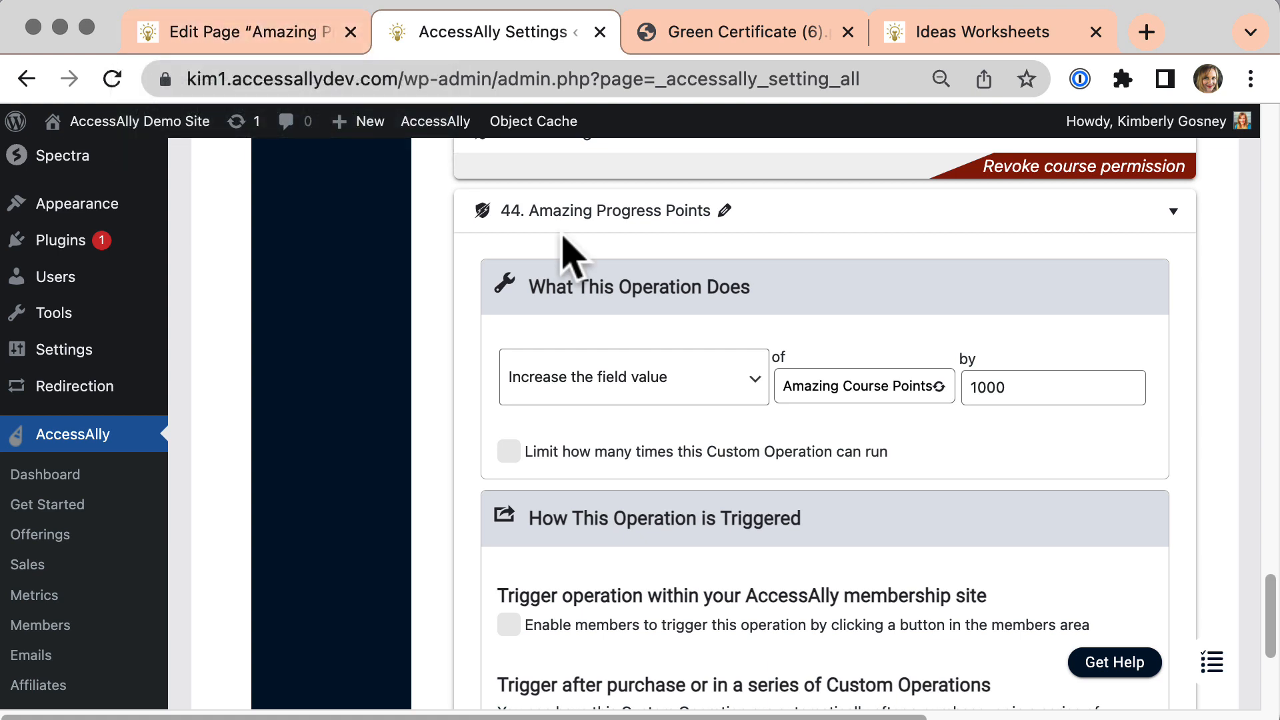
left_click(294, 36)
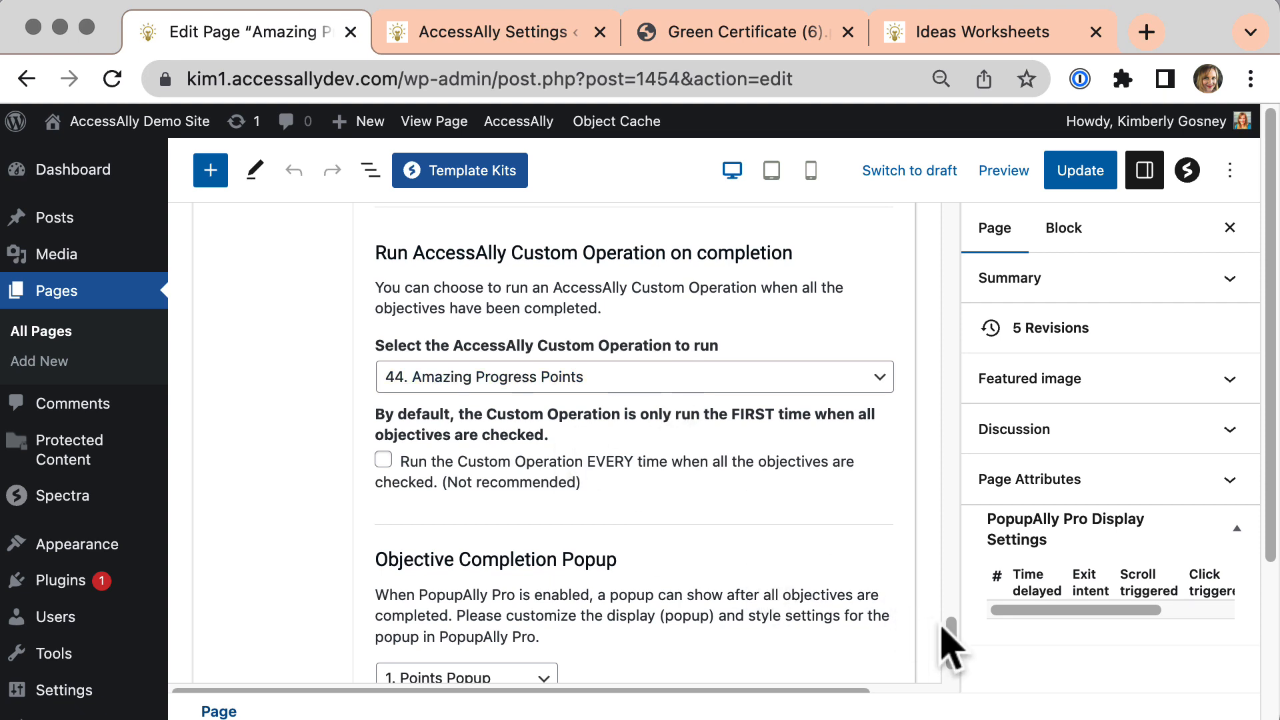
scroll(950, 632, "down", 2)
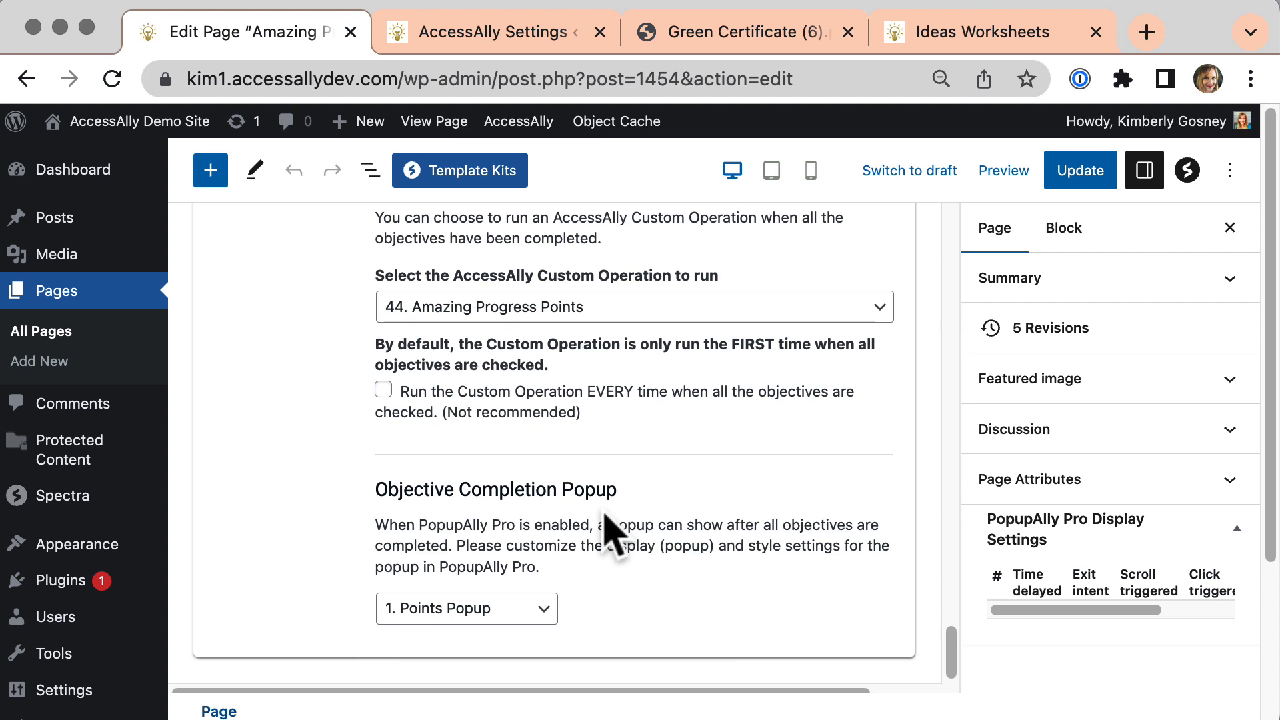
Step: Load kim1.accessallydev.com/amazing-progress/ in the AccessAlly Settings browser tab
left_click(522, 46)
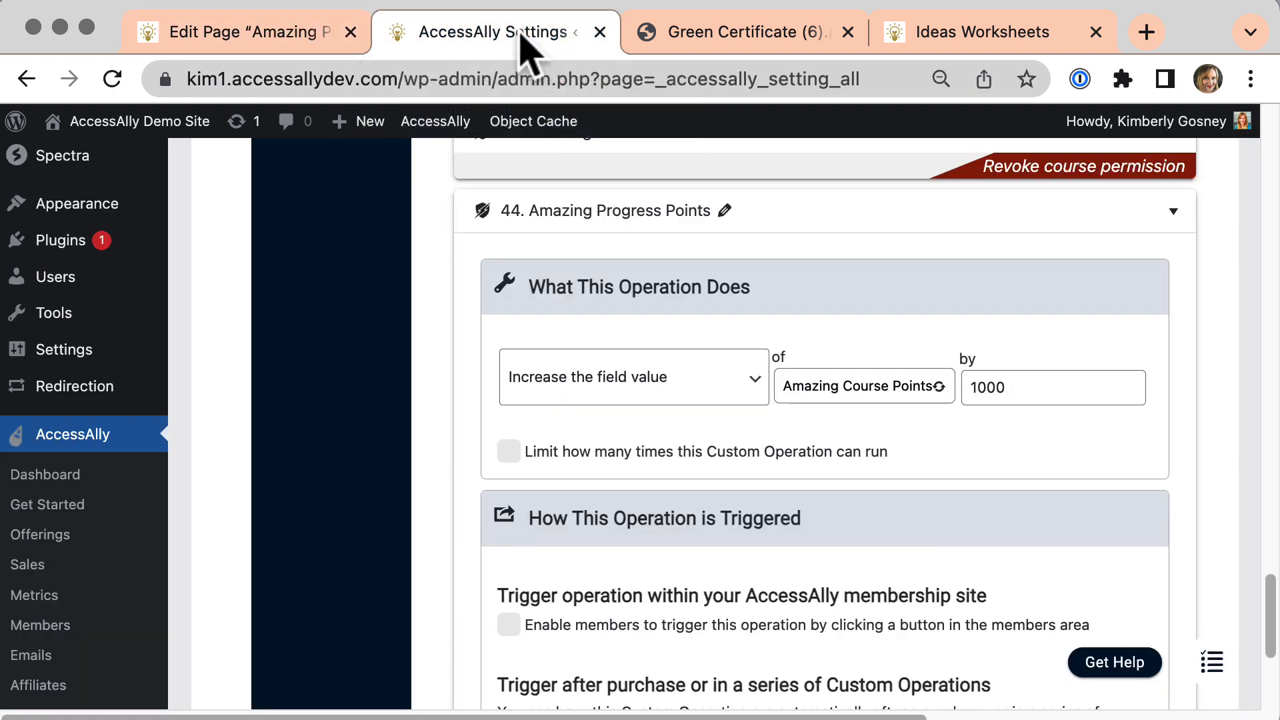
left_click(396, 80)
left_click(398, 80)
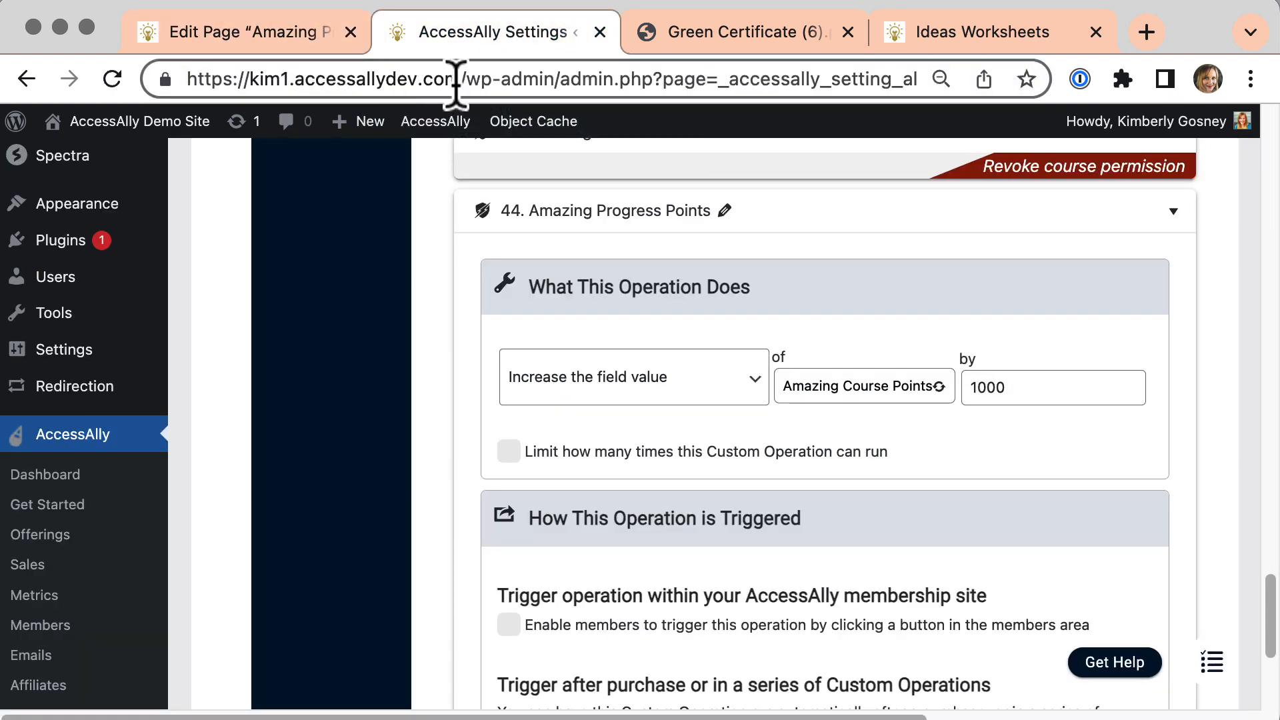
left_click_drag(457, 79, 1071, 119)
key("BackSpace")
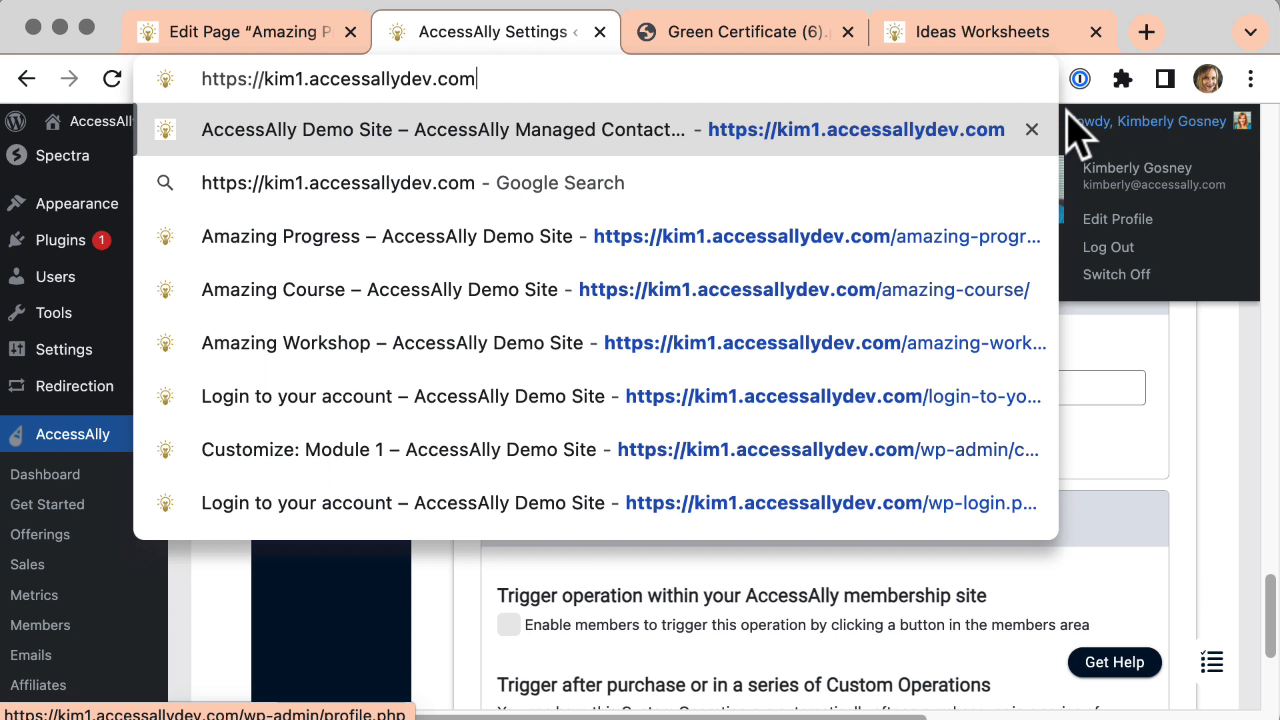
type("/amazing")
key("Return")
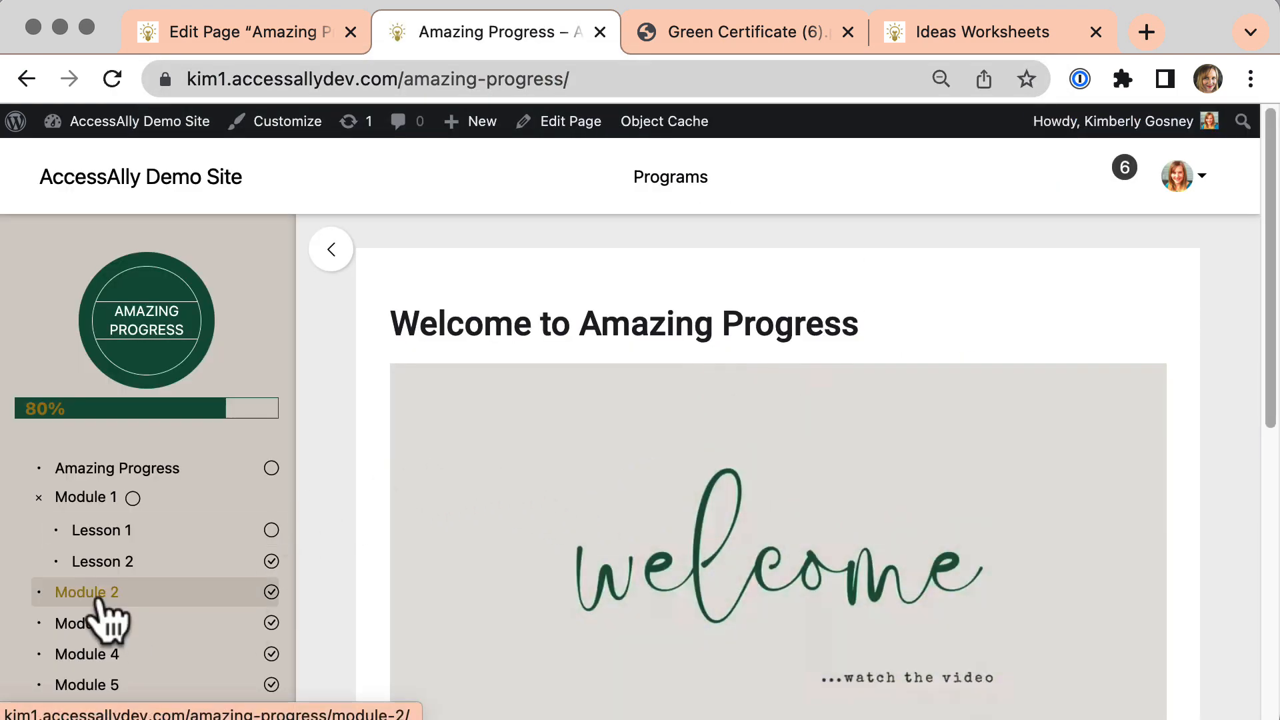
Step: Open Lesson 1 of the course and check off the Watch Video objective under Lesson Progress
left_click(123, 533)
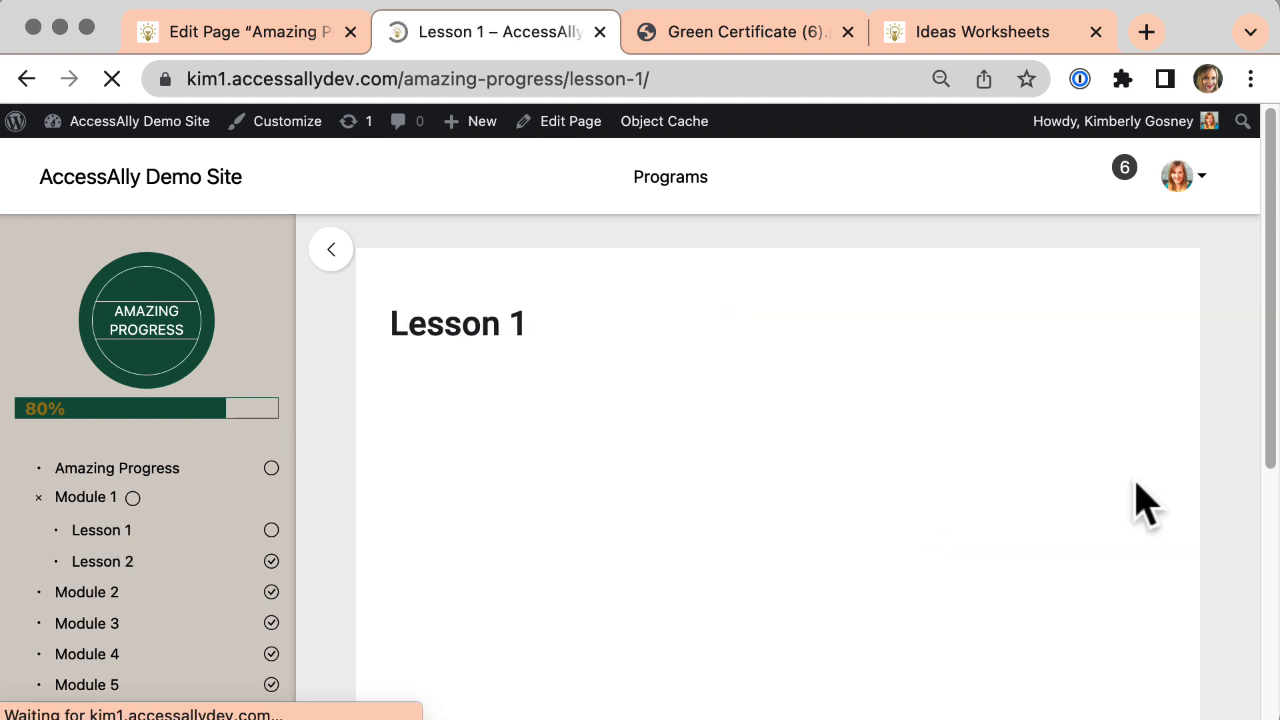
scroll(1274, 443, "down", 7)
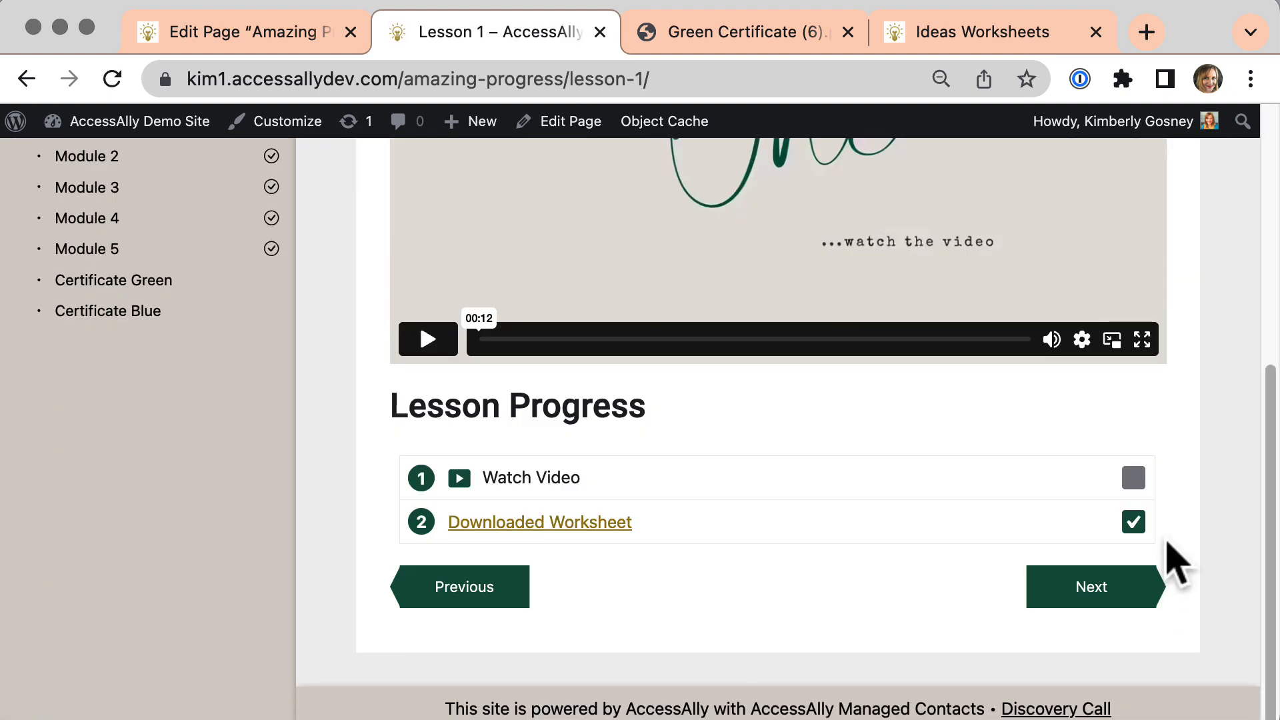
left_click(1133, 481)
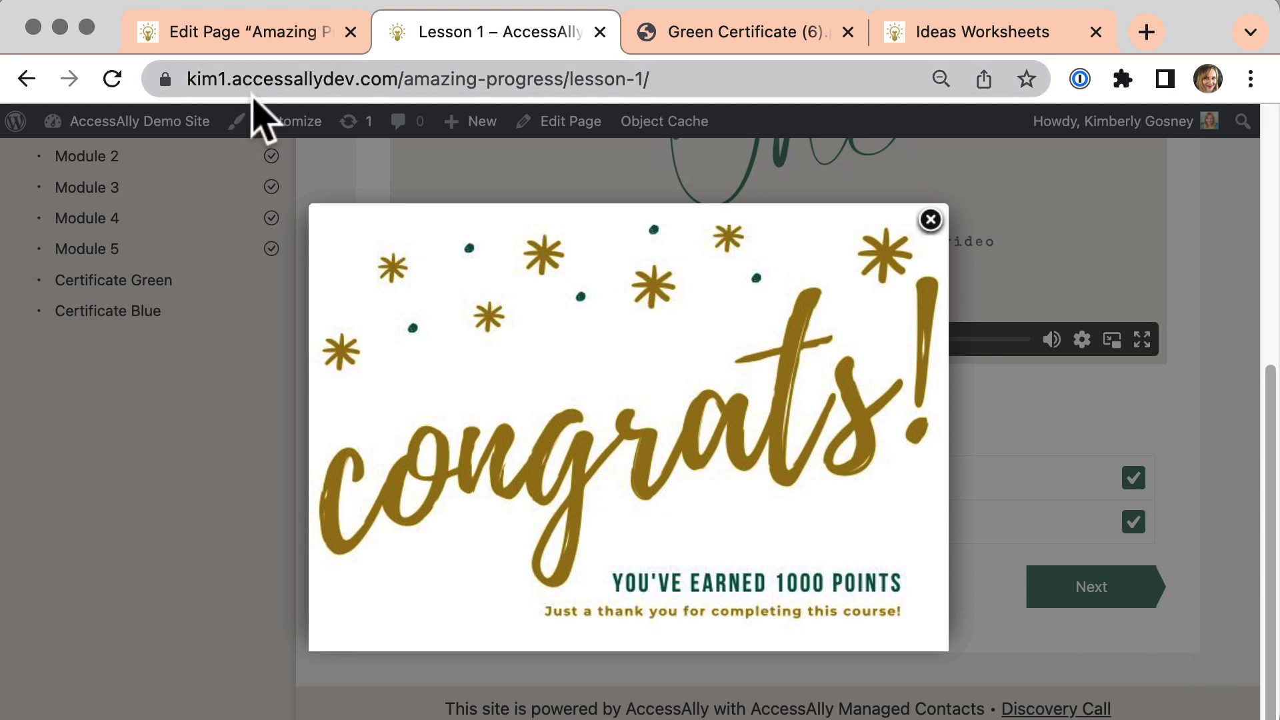
Step: Open PopupAlly Pro in the page editor's browser tab and review the style settings and image of the Points Popup
left_click(260, 33)
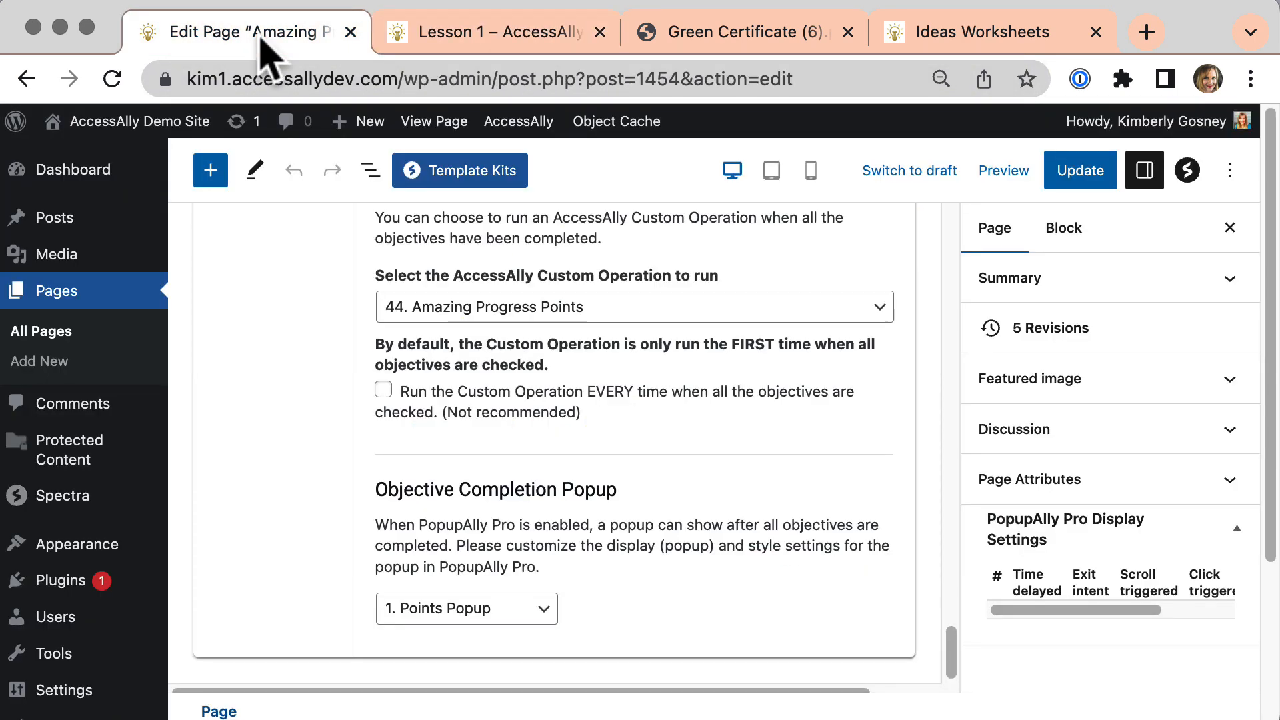
scroll(184, 420, "down", 5)
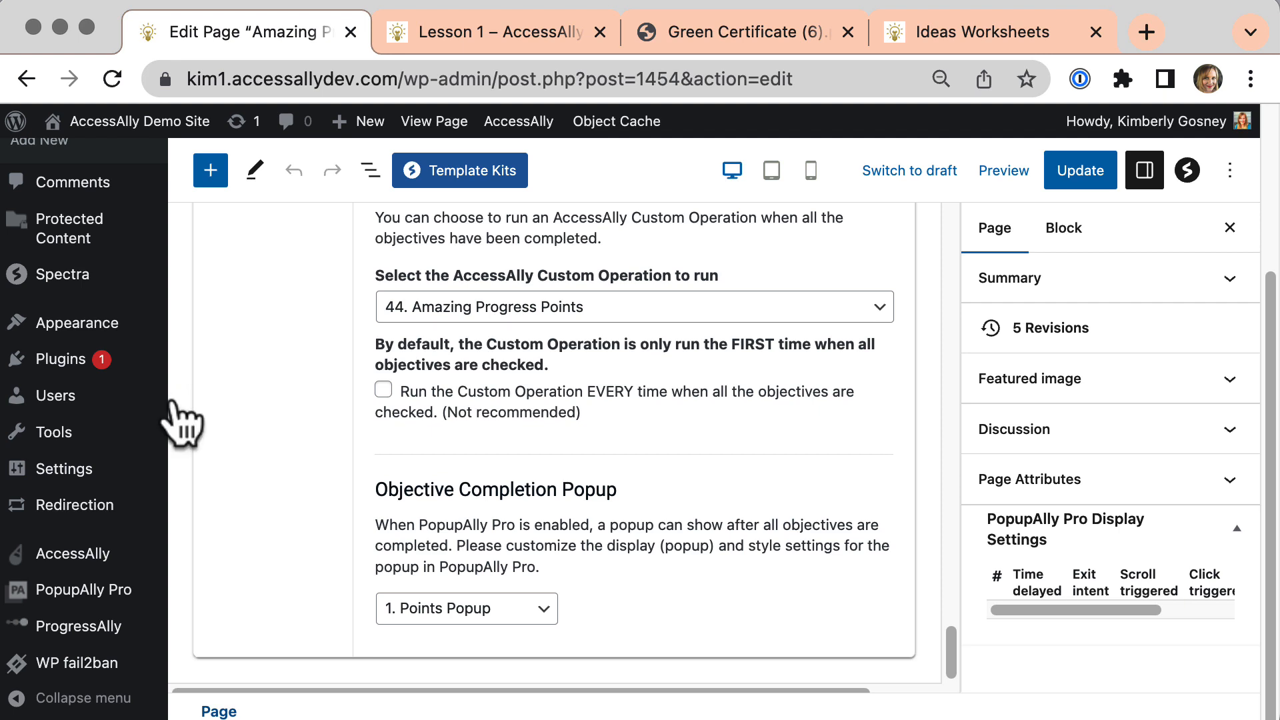
mouse_move(100, 623)
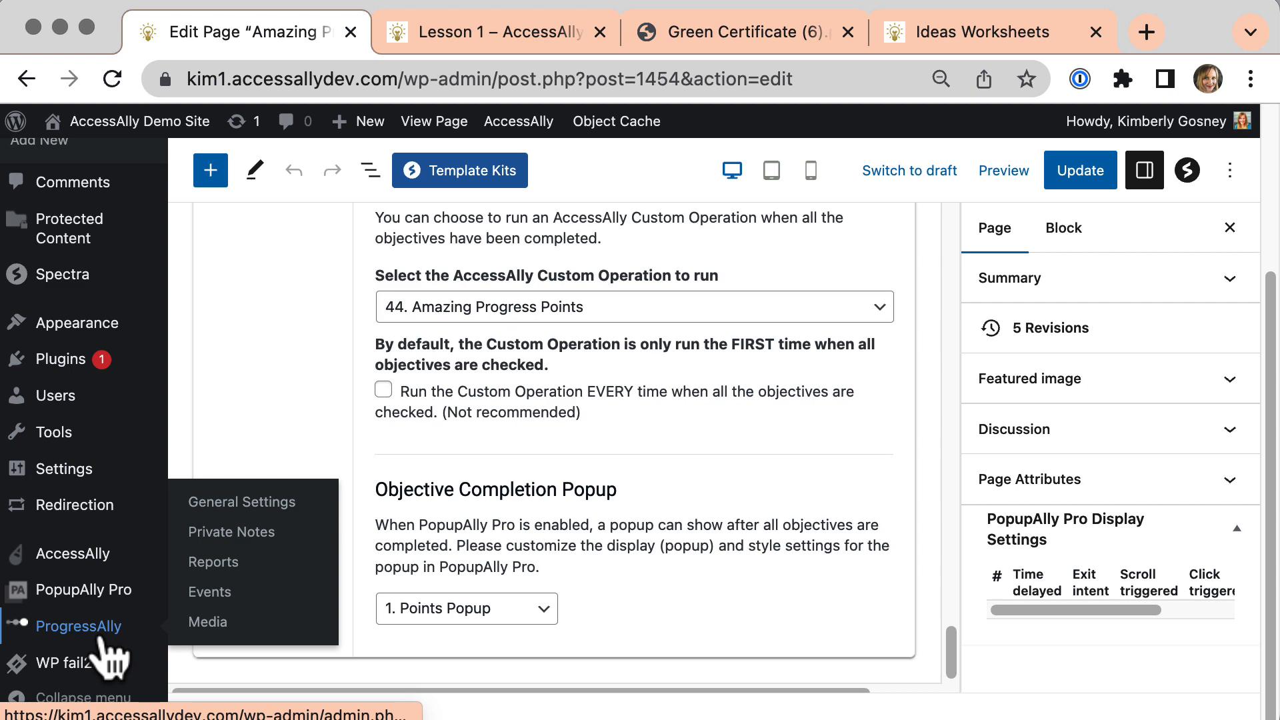
left_click(99, 595)
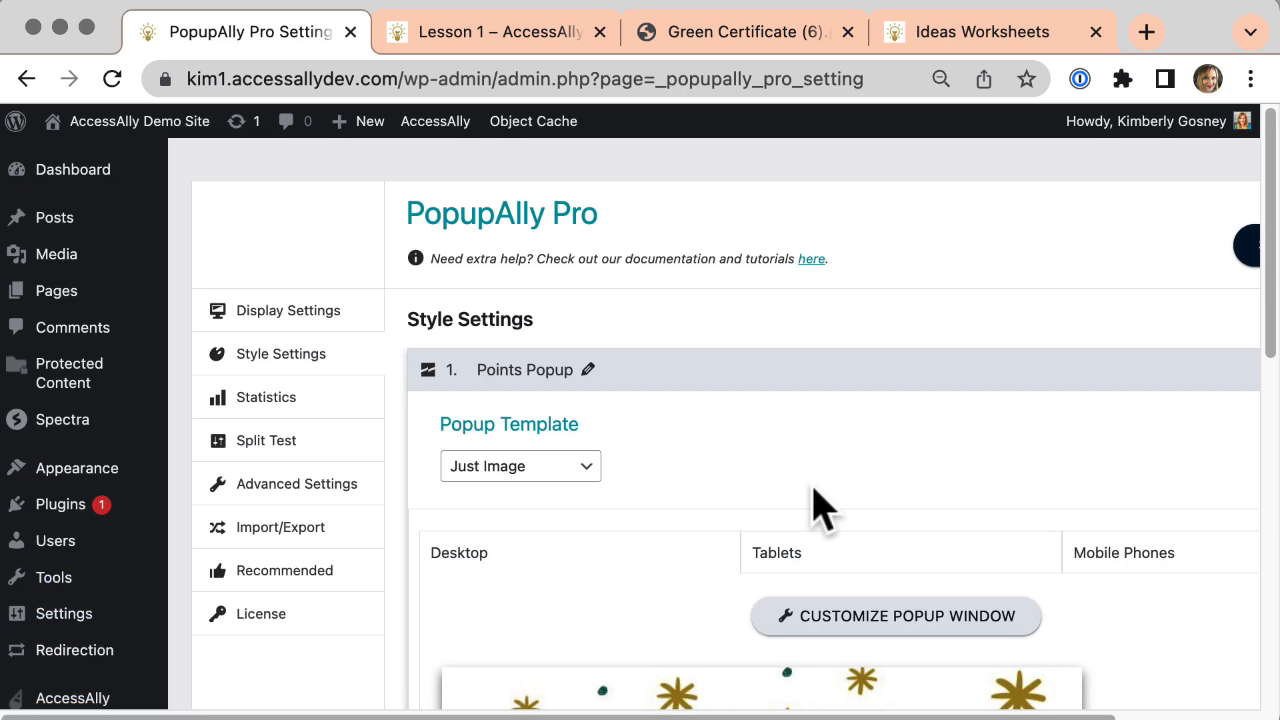
scroll(815, 495, "down", 10)
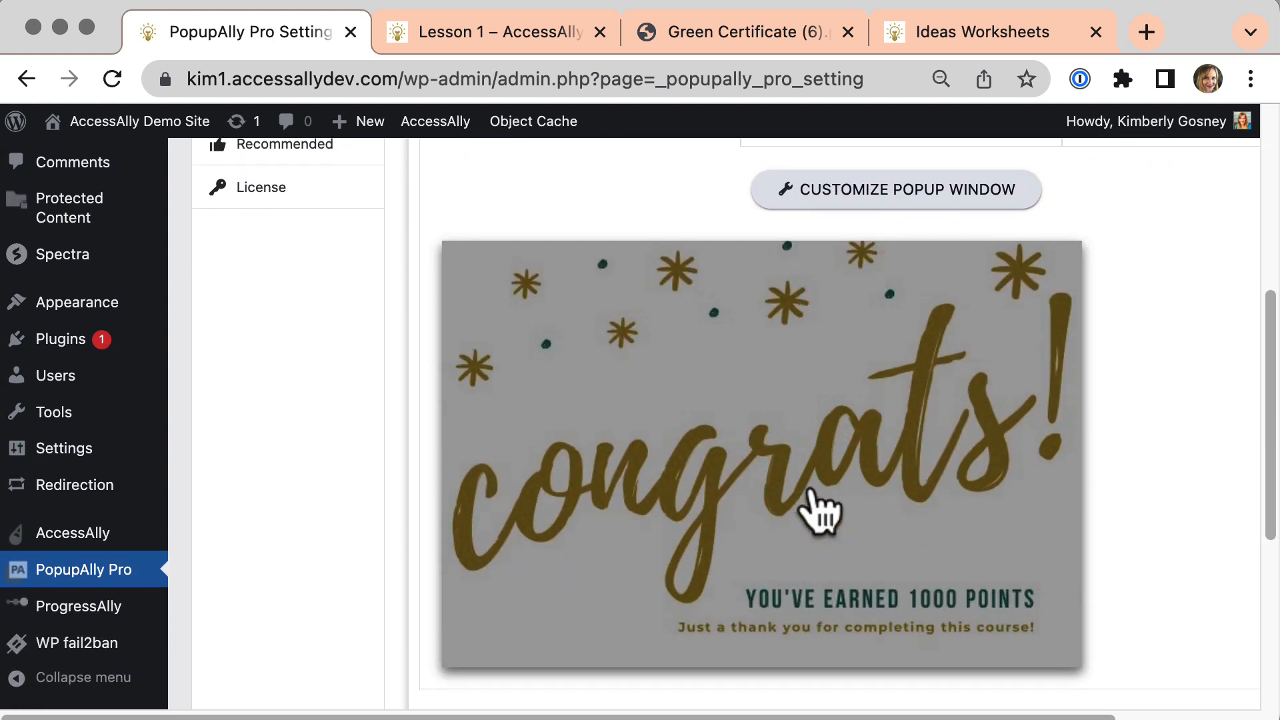
scroll(820, 511, "down", 2)
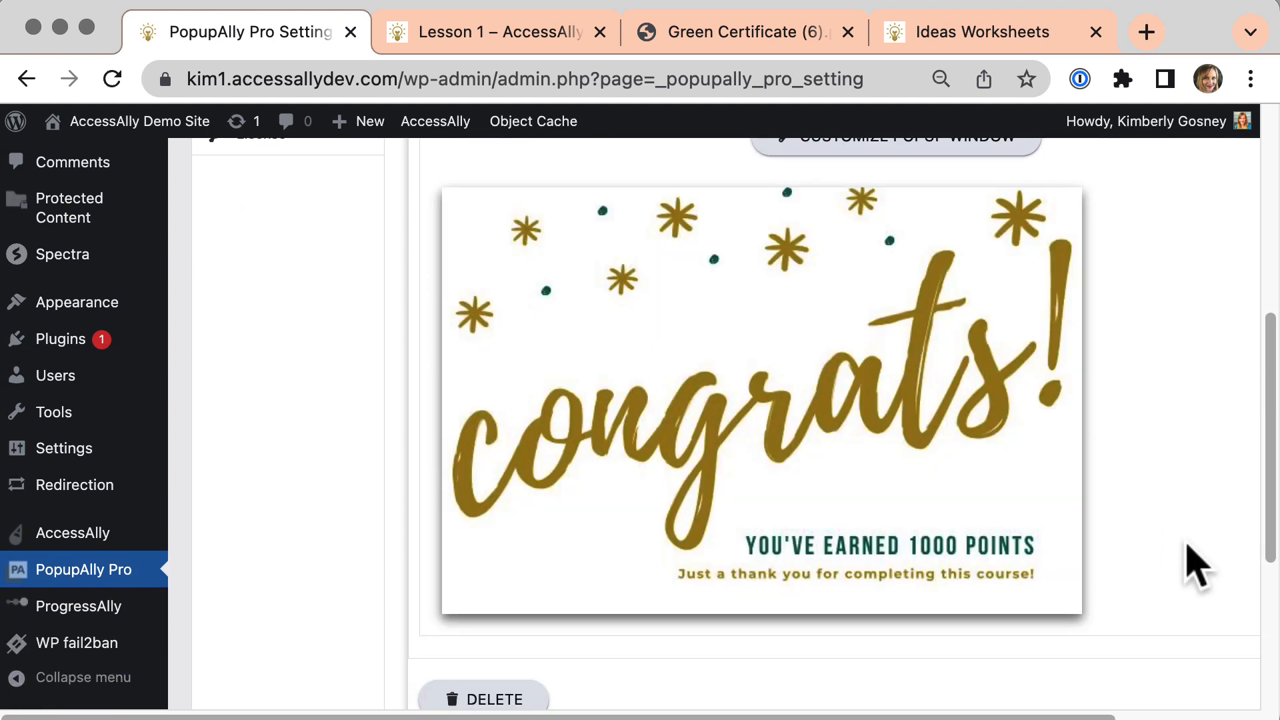
scroll(1194, 565, "down", 5)
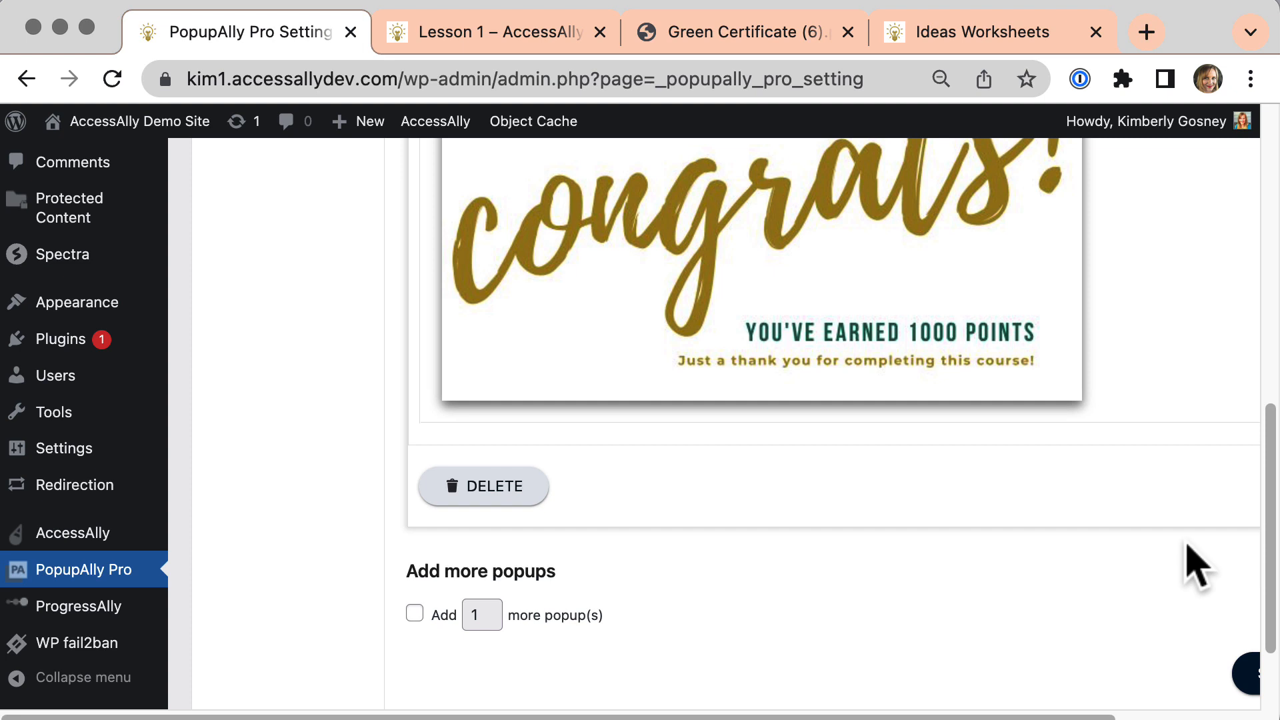
scroll(1194, 565, "up", 8)
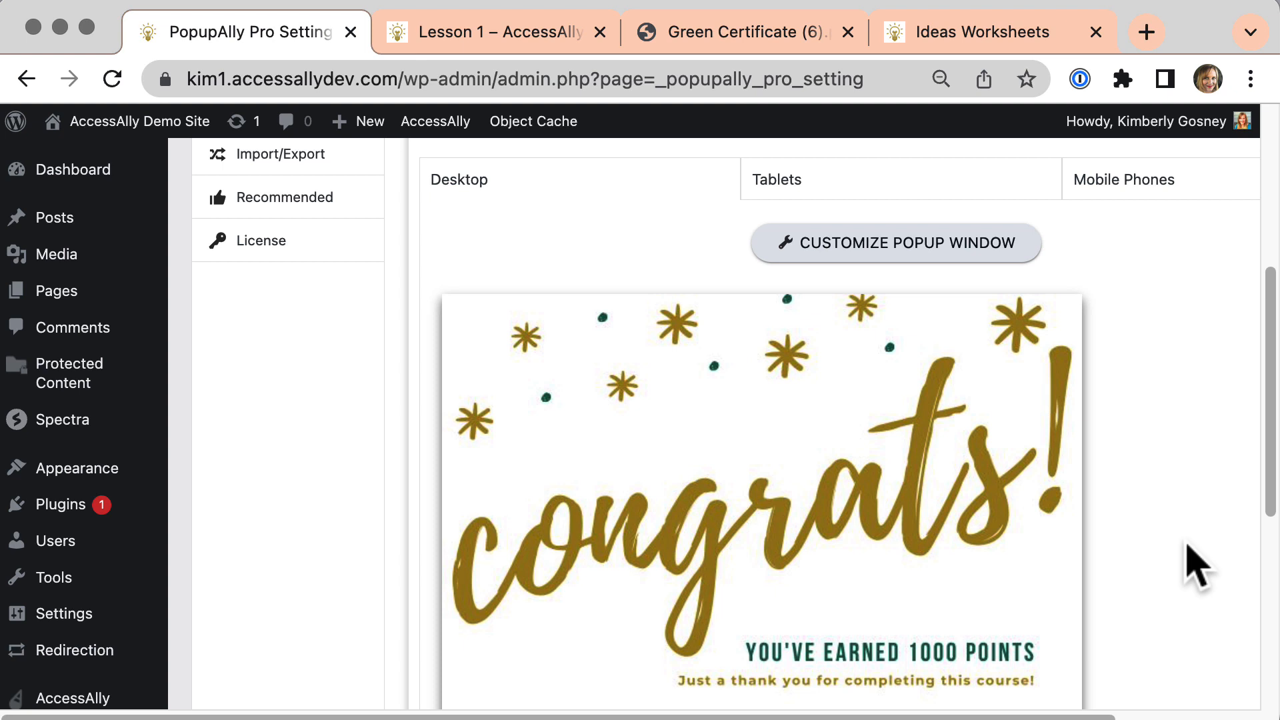
scroll(1197, 567, "up", 9)
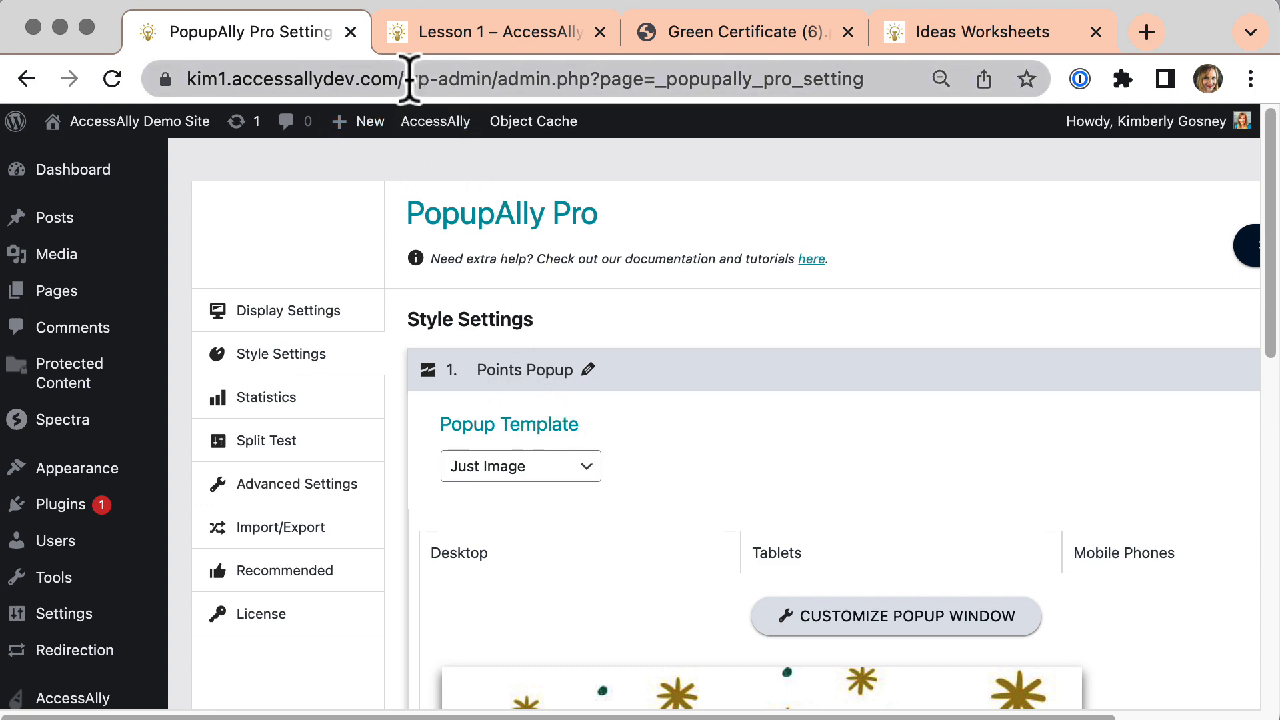
Step: Load the Amazing Progress course page in the PopupAlly Pro browser tab and open it for editing
left_click_drag(403, 79, 714, 200)
type("amazin")
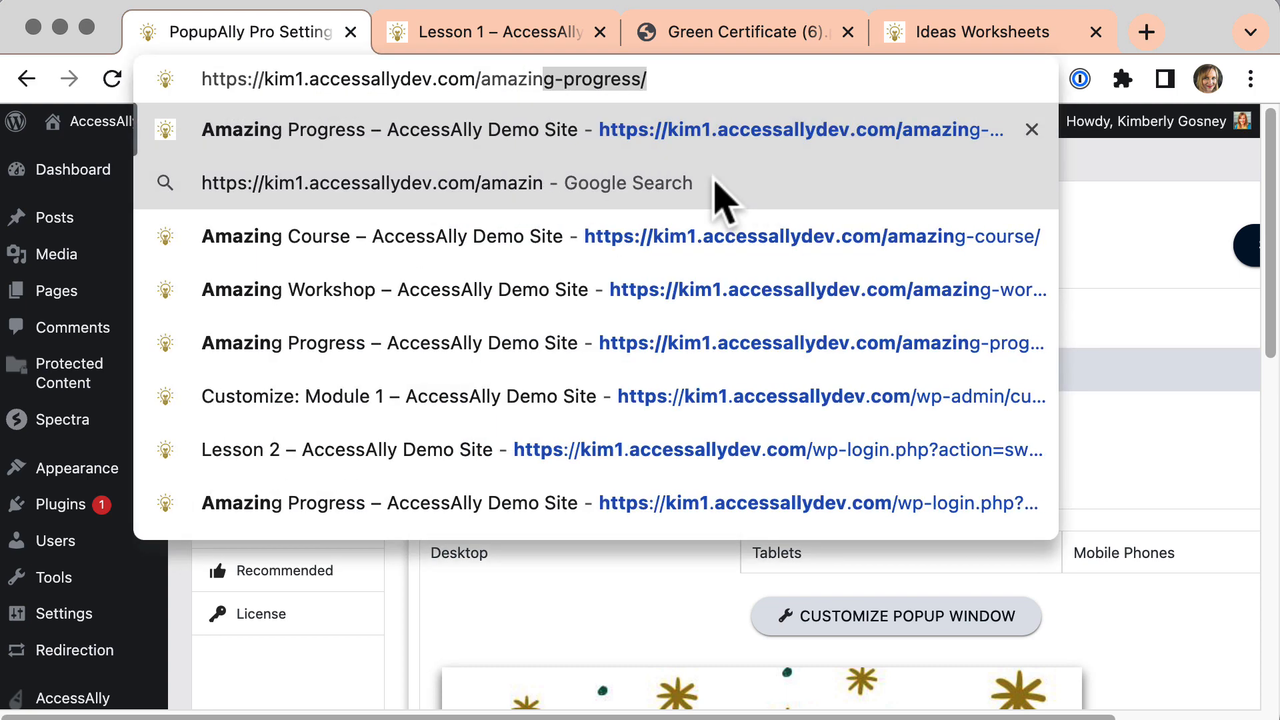
key("Return")
left_click(579, 131)
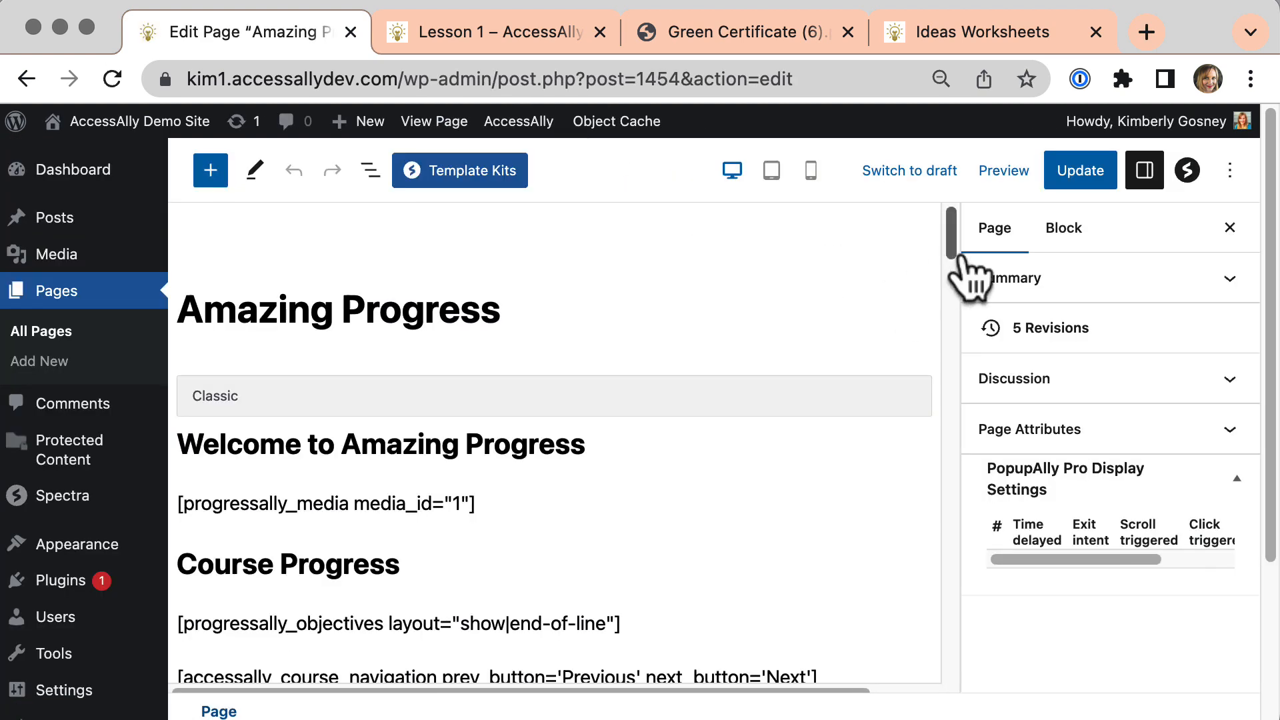
Step: Review the page's ProgressAlly objectives and completion settings, and open the Tagging settings to examine the tags added on objective completion
left_click_drag(957, 257, 973, 690)
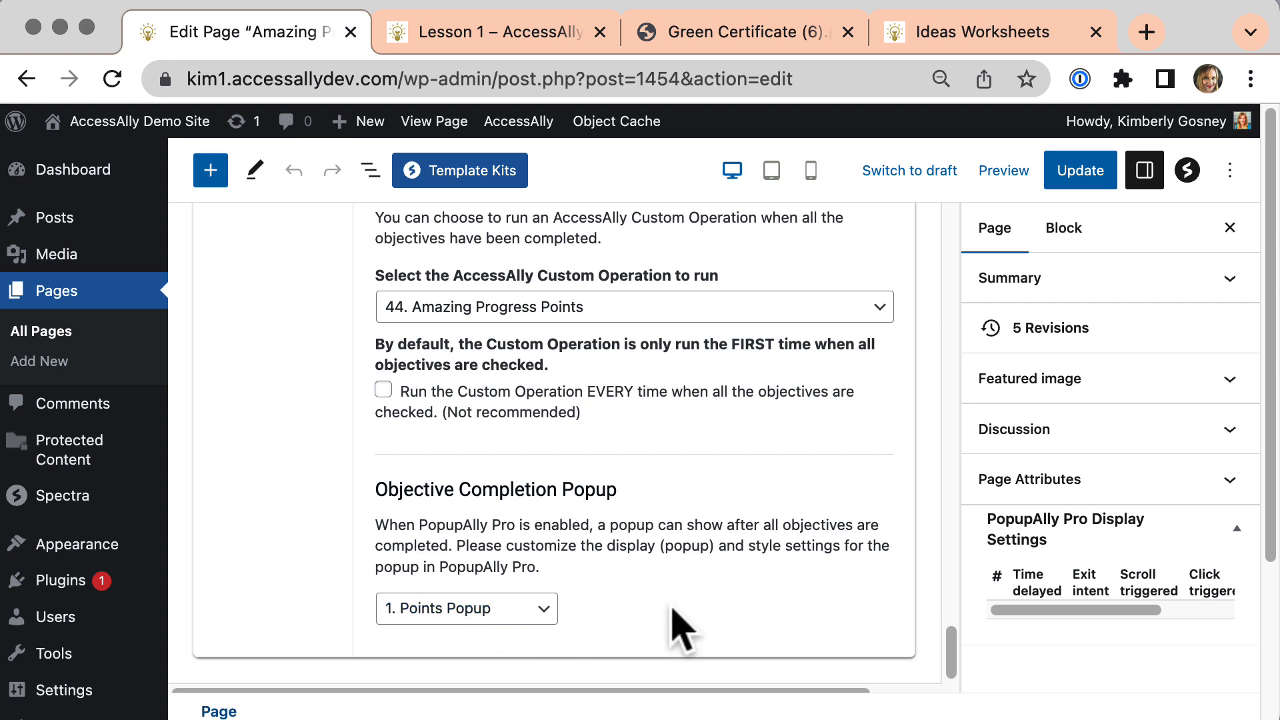
scroll(680, 631, "up", 5)
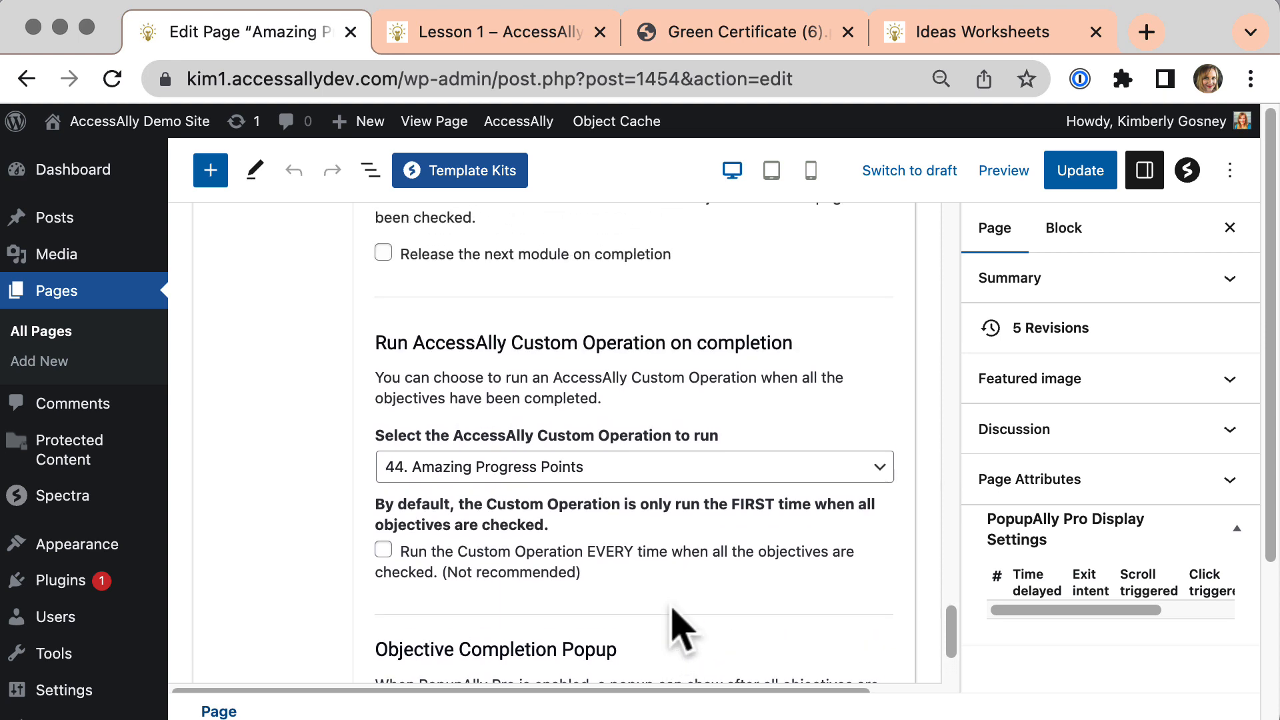
scroll(669, 610, "up", 10)
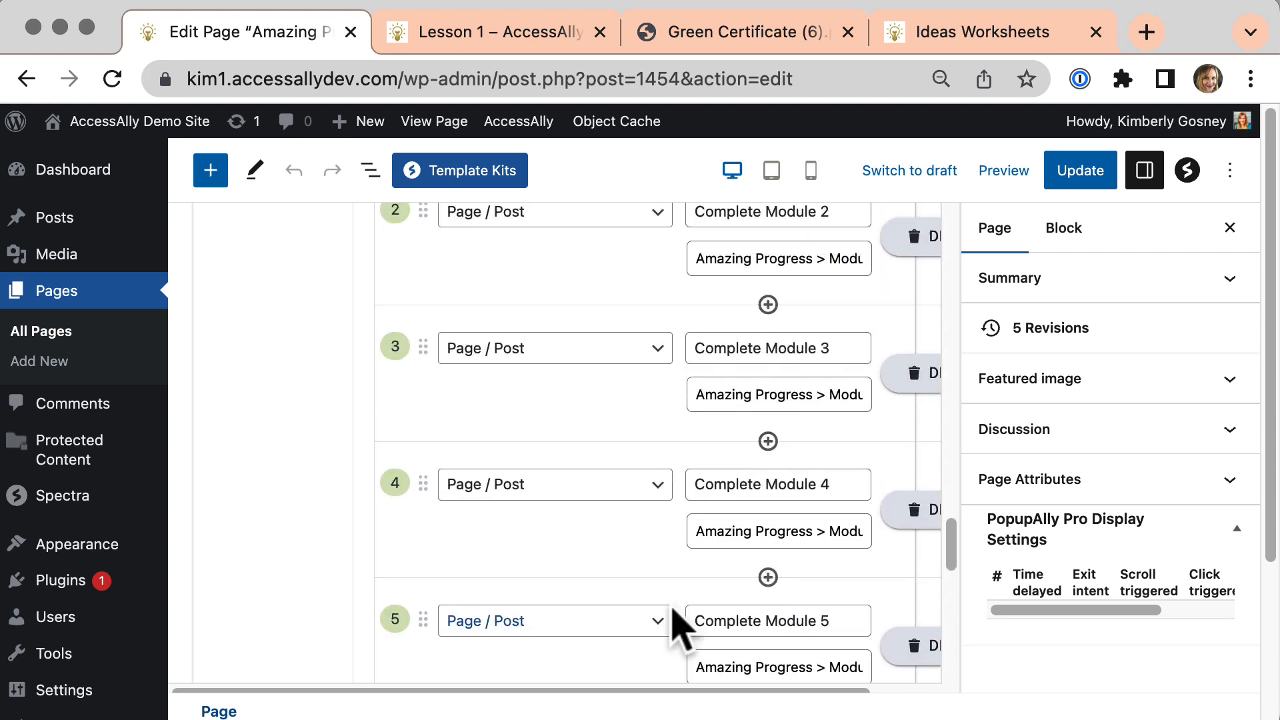
scroll(681, 631, "up", 2)
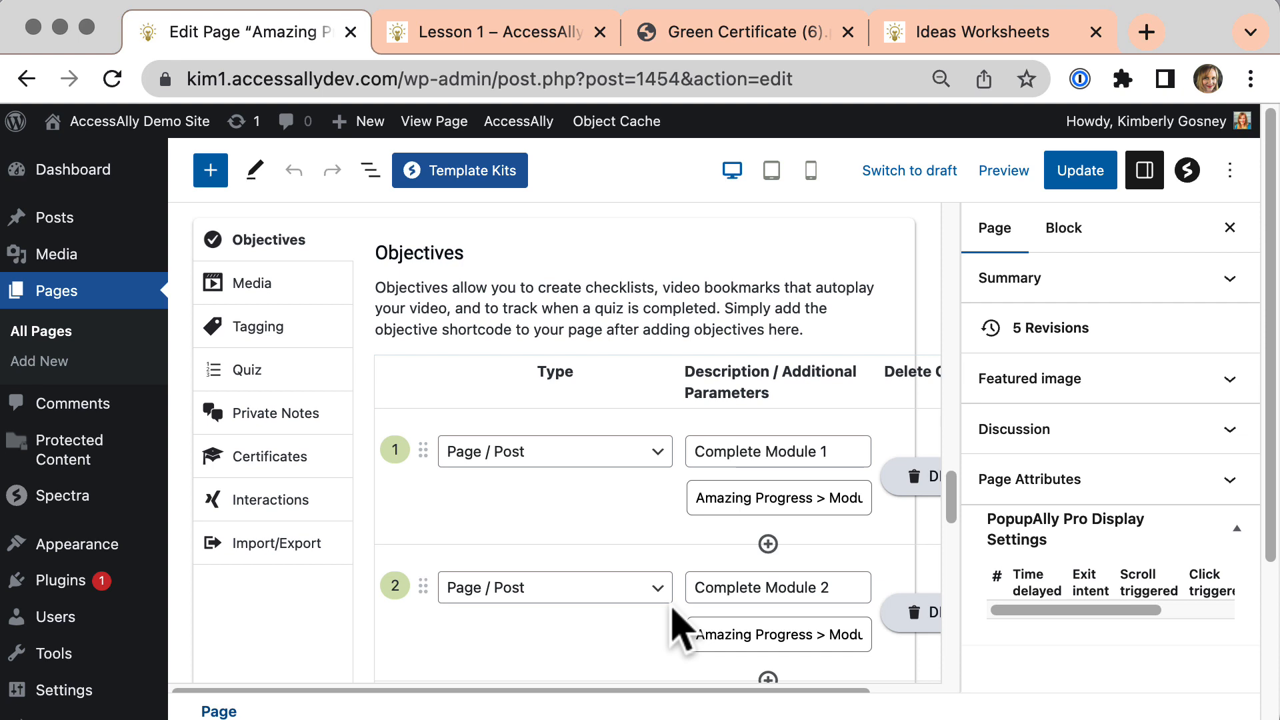
scroll(680, 630, "down", 10)
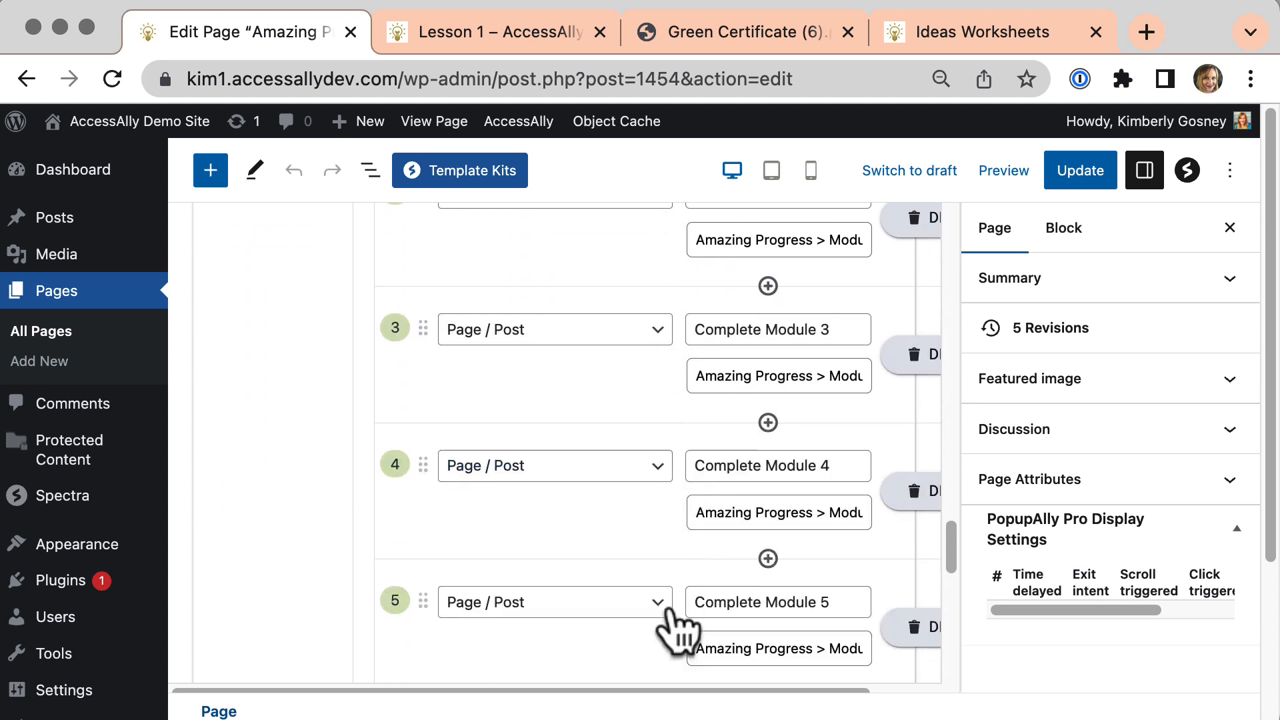
scroll(680, 630, "down", 7)
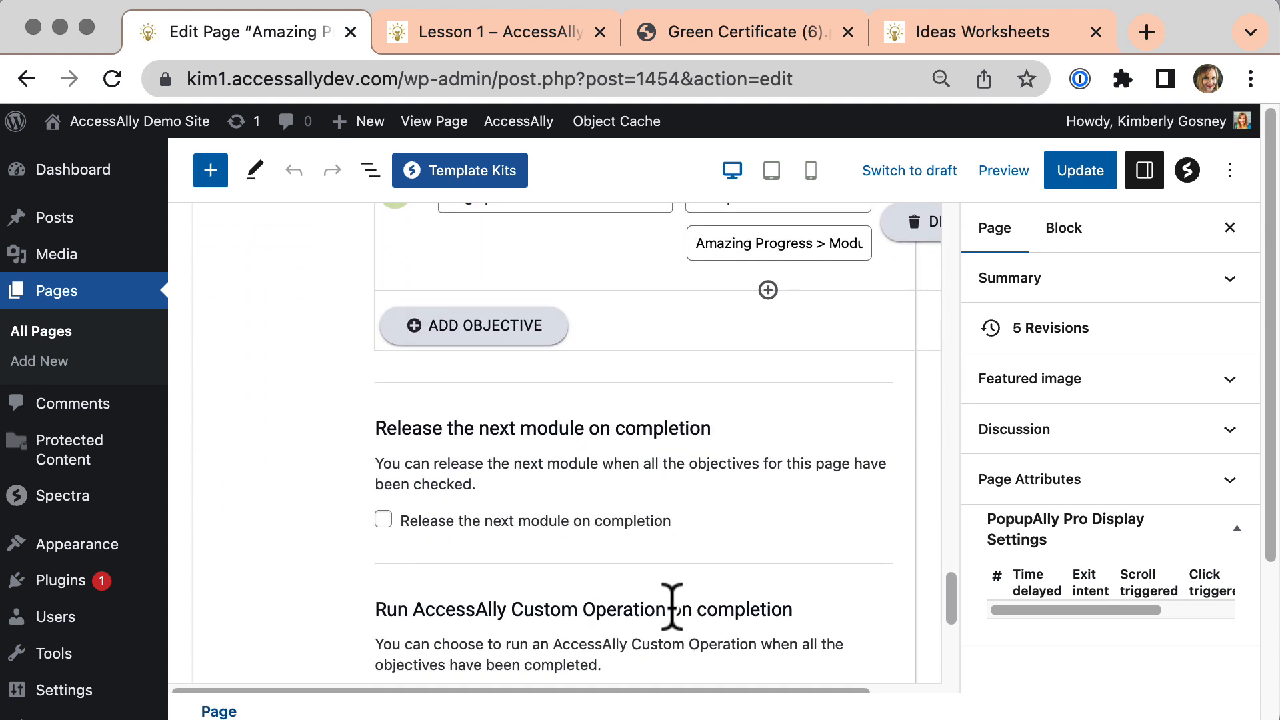
scroll(680, 631, "down", 7)
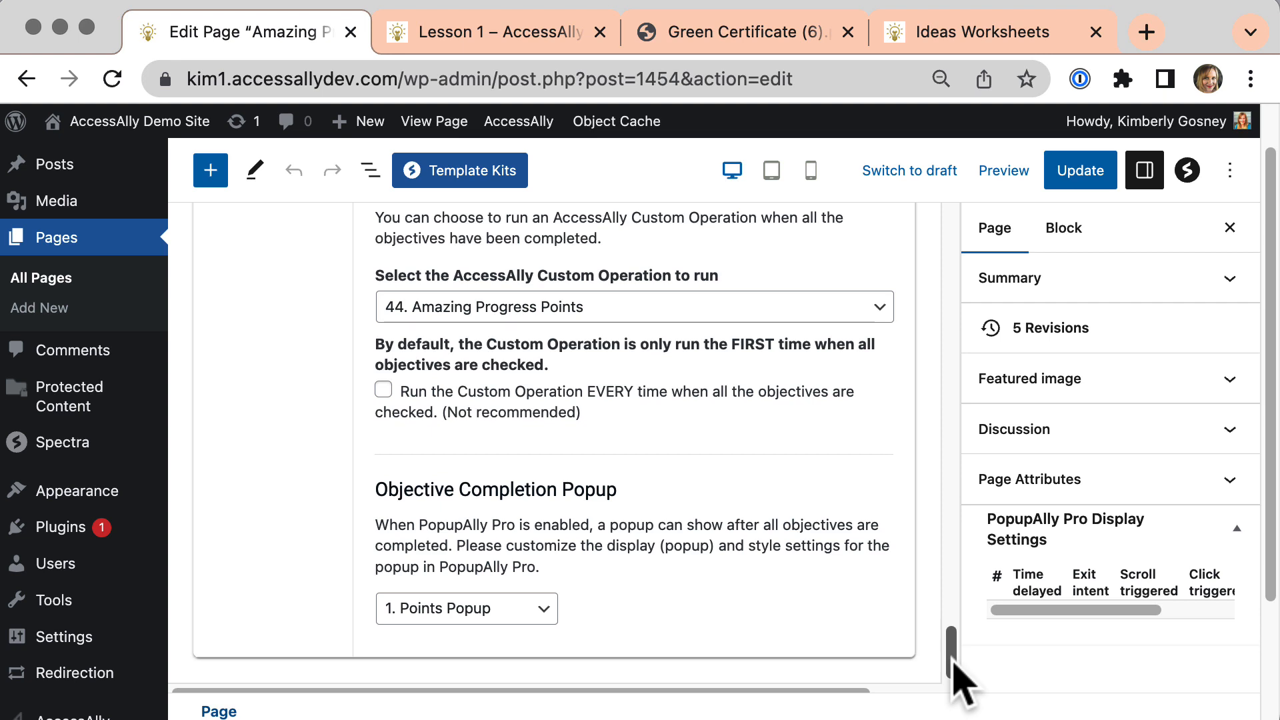
left_click_drag(947, 634, 894, 482)
left_click(266, 360)
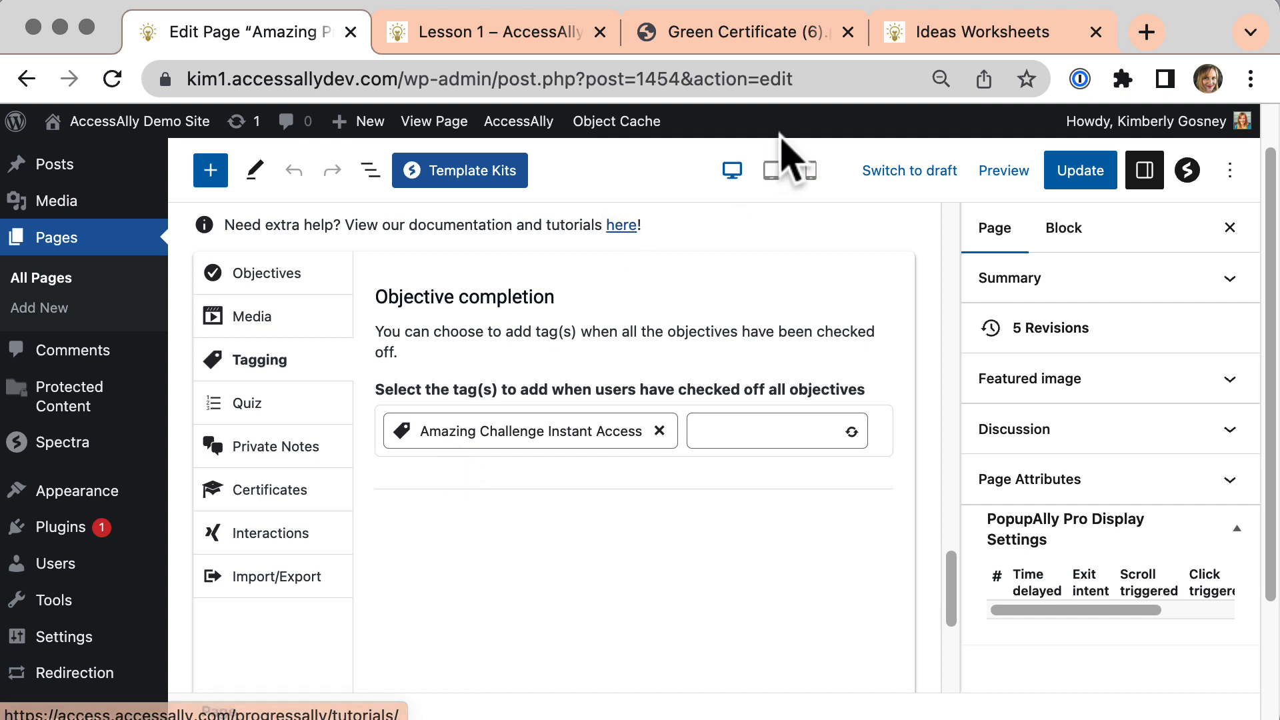
Step: Select the page editor's full web address
left_click(819, 80)
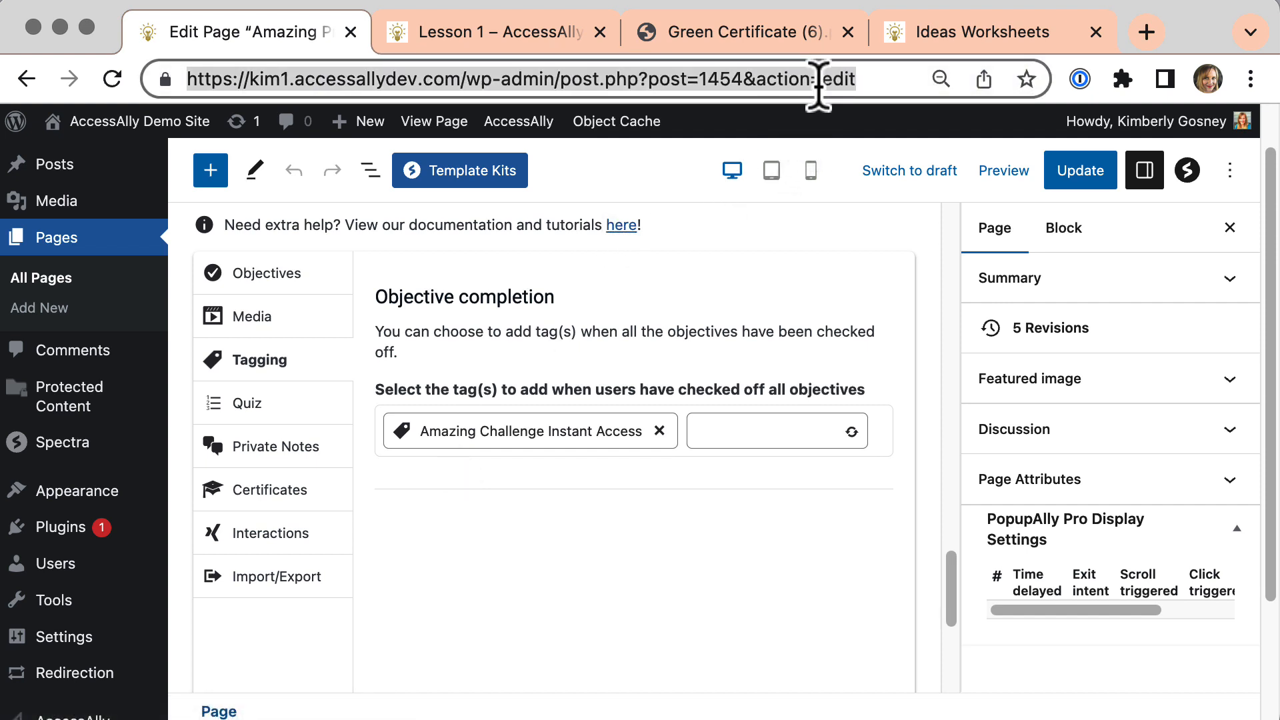